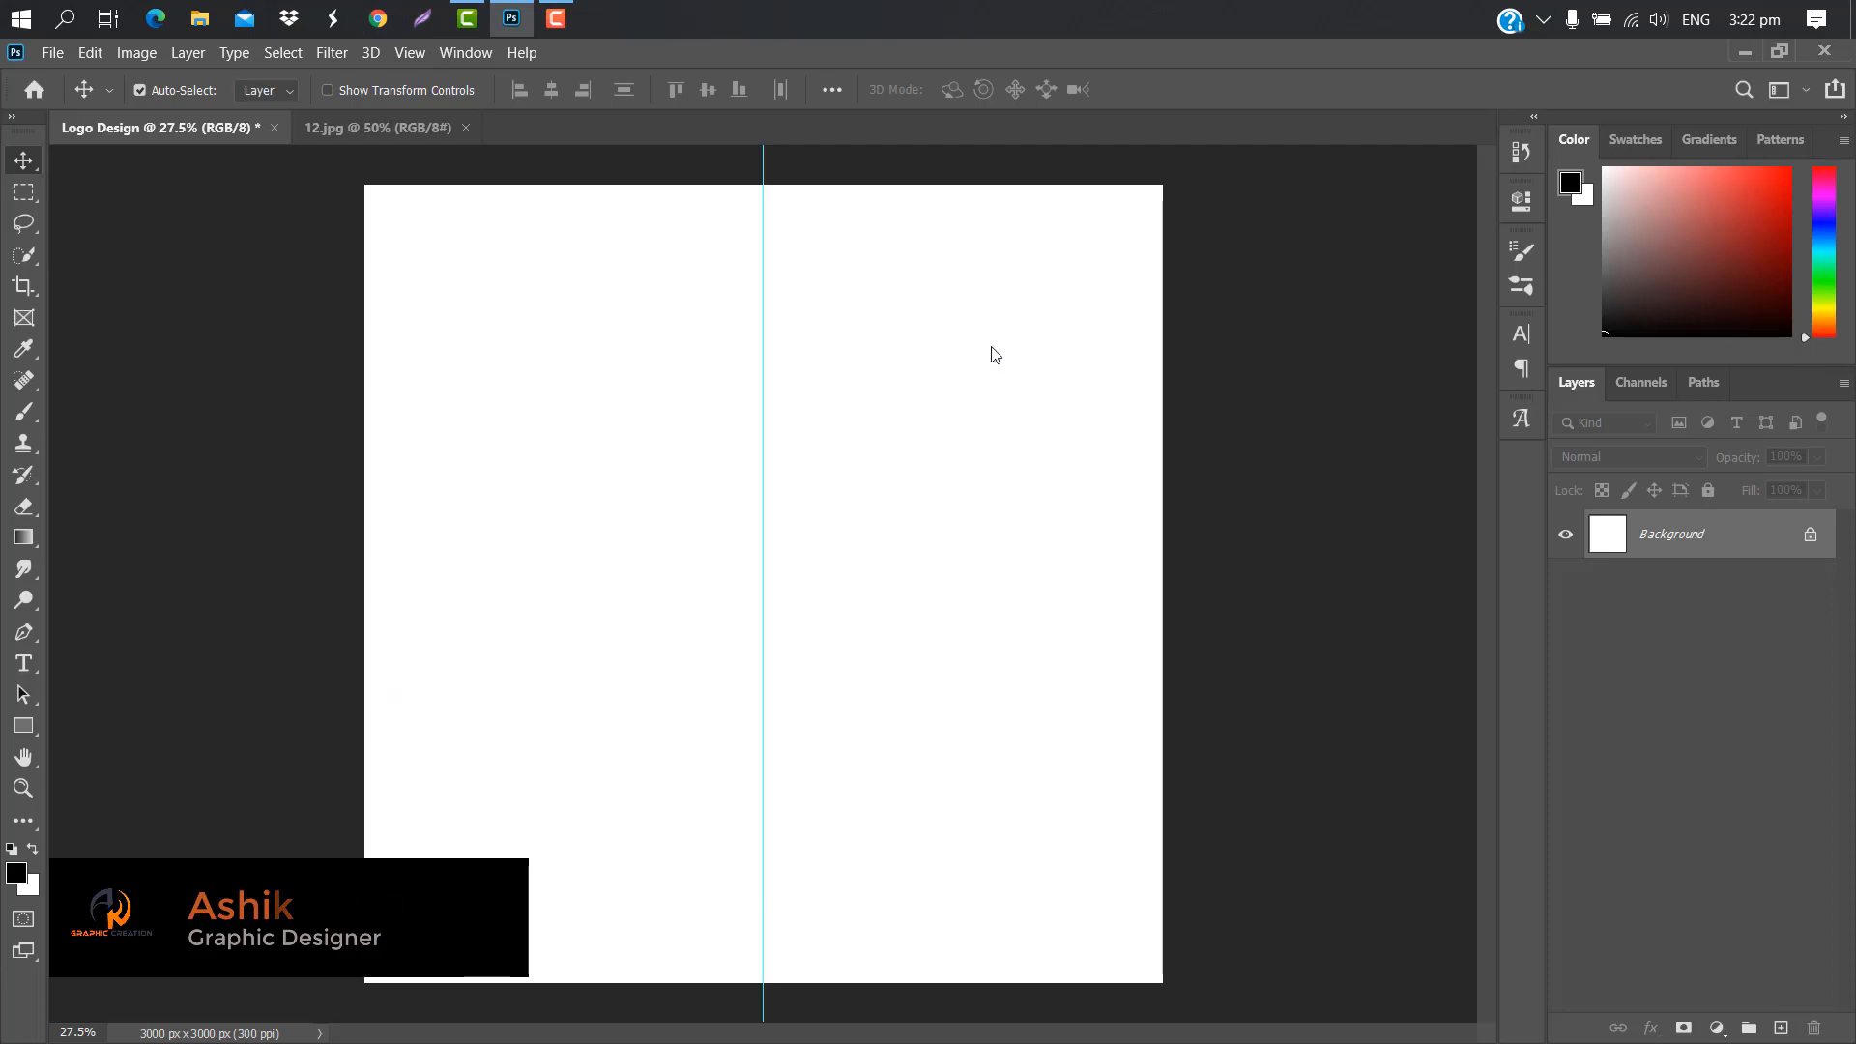
Add a horizontal guide at 1500 px across the middle of the canvas.
left_click(419, 54)
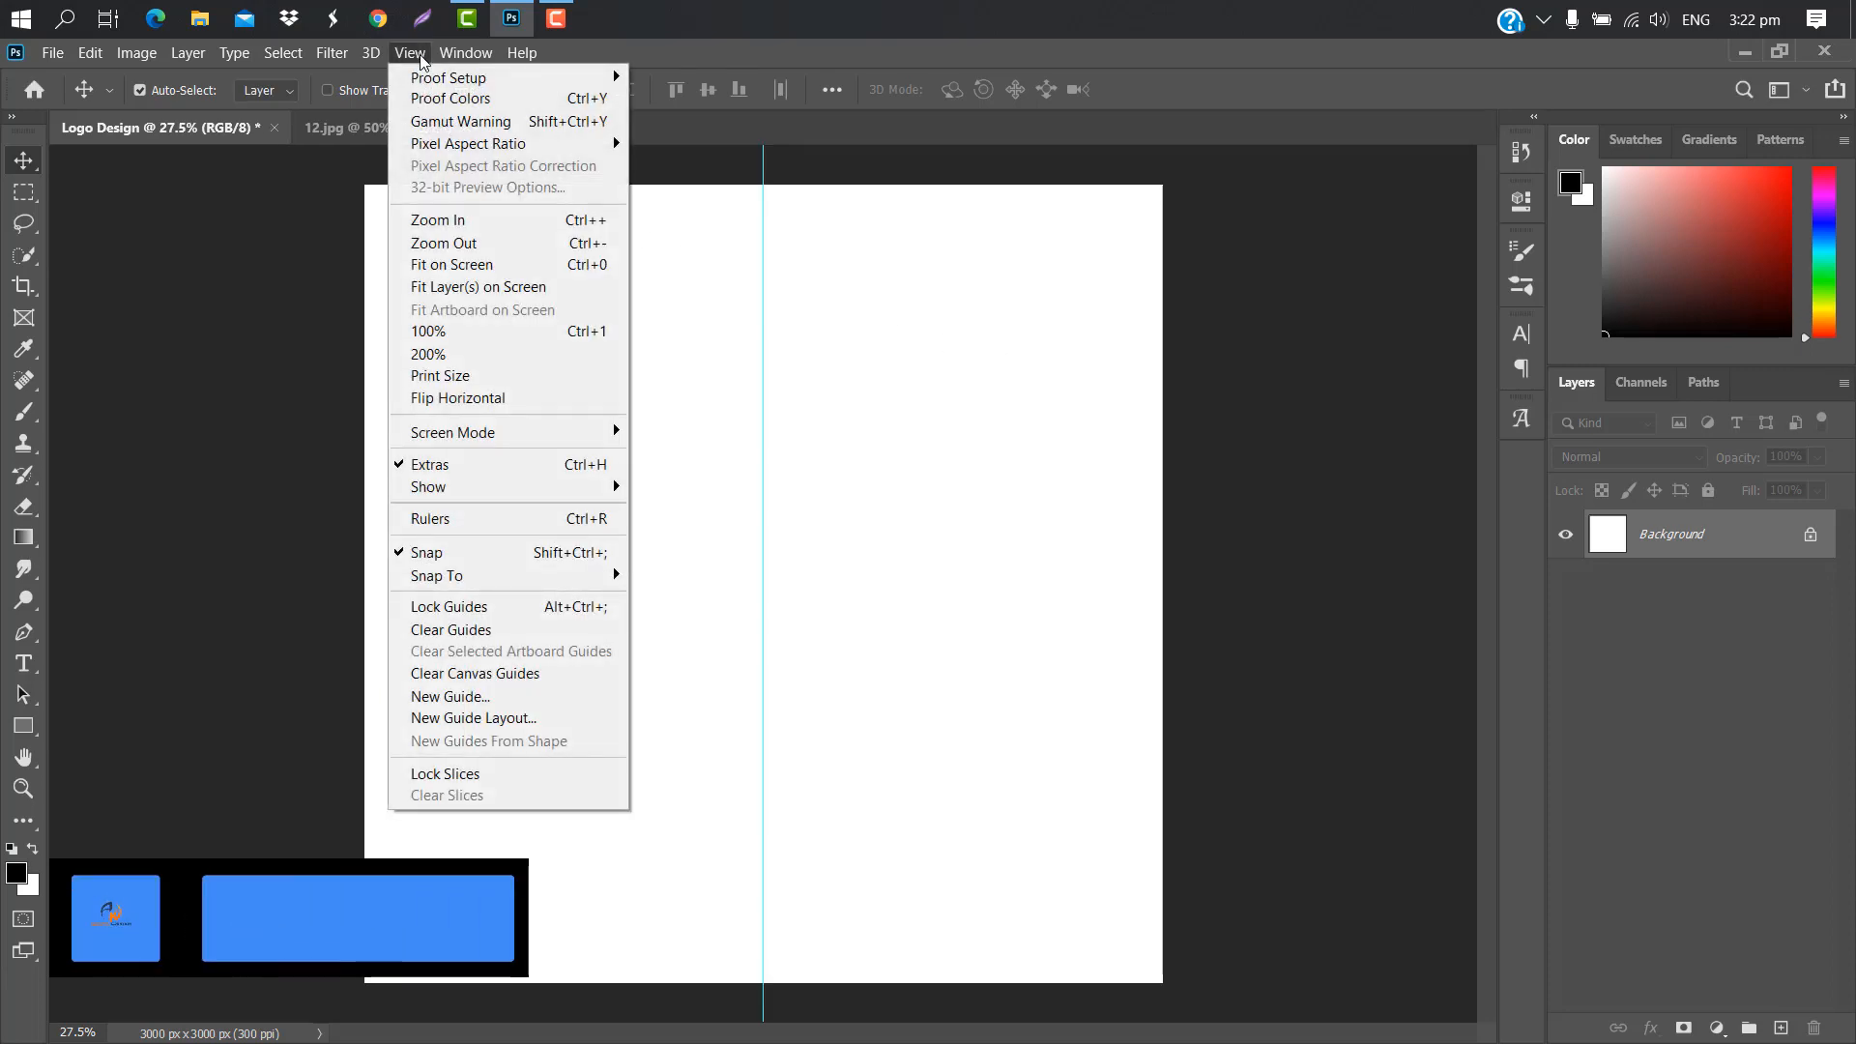
left_click(538, 696)
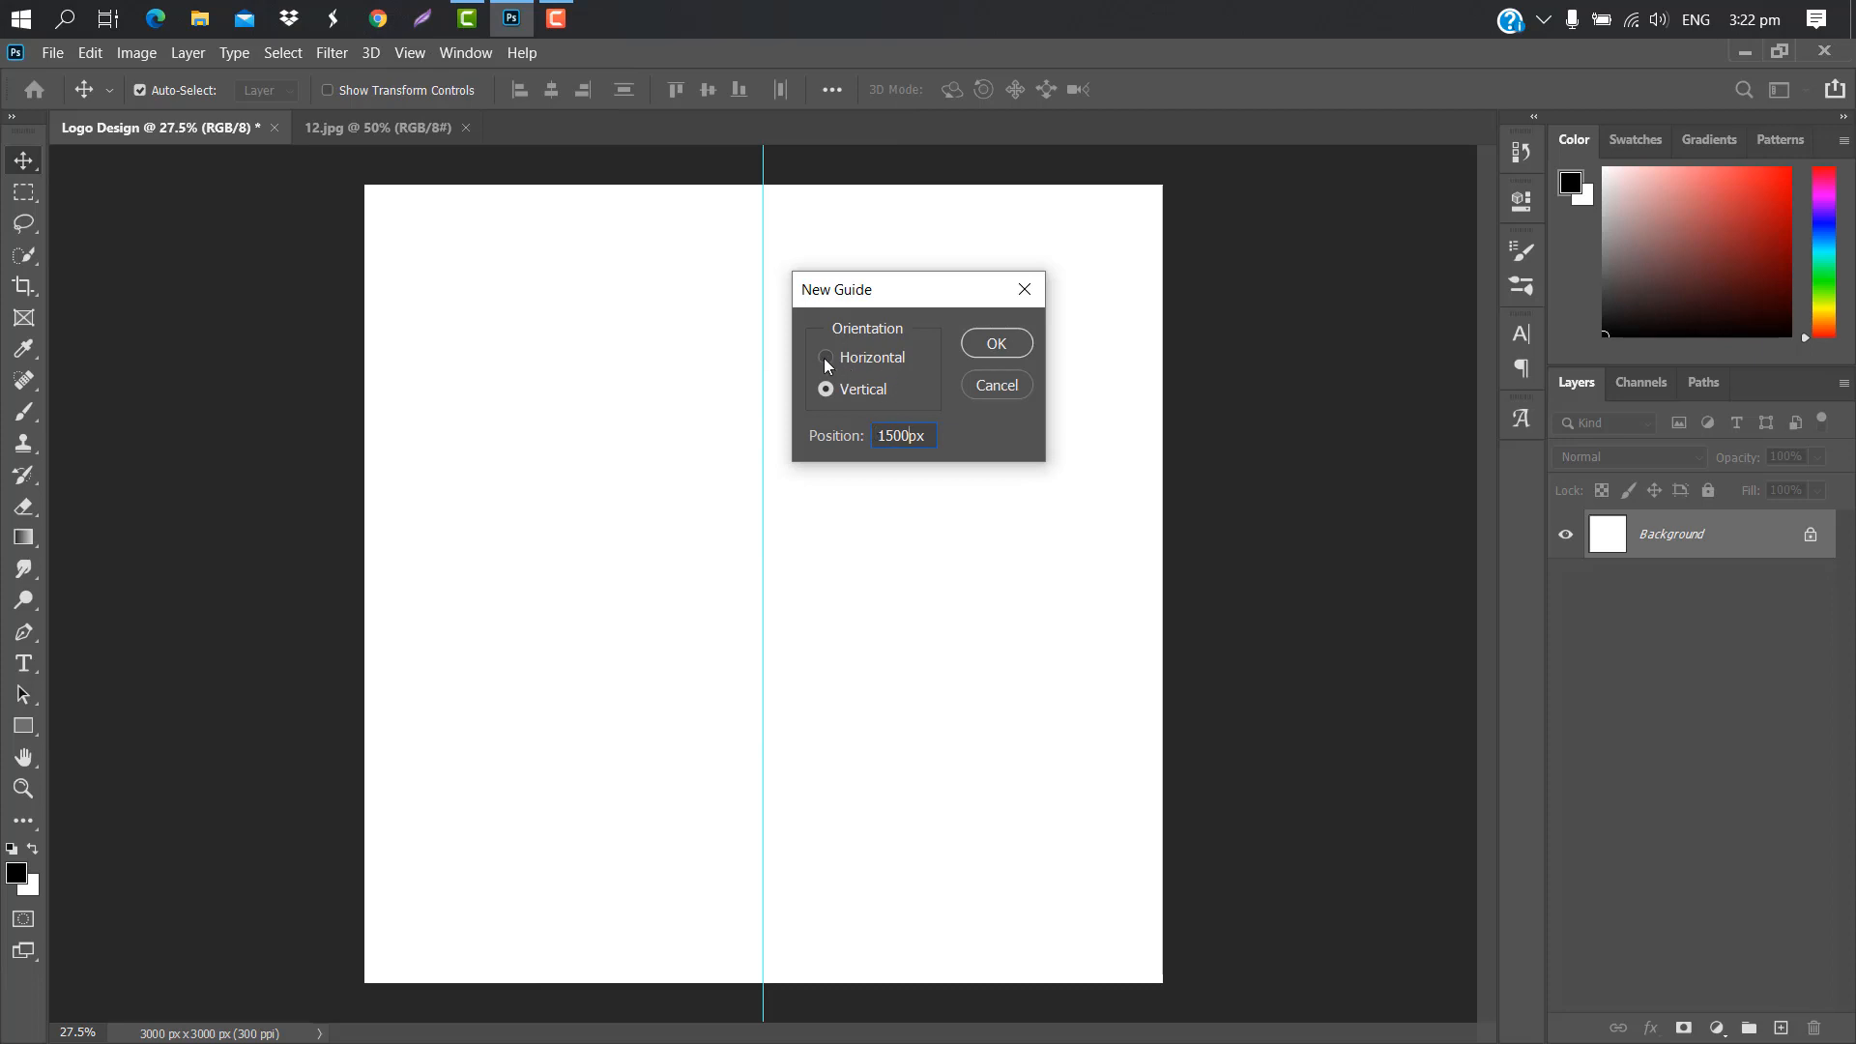
left_click(995, 344)
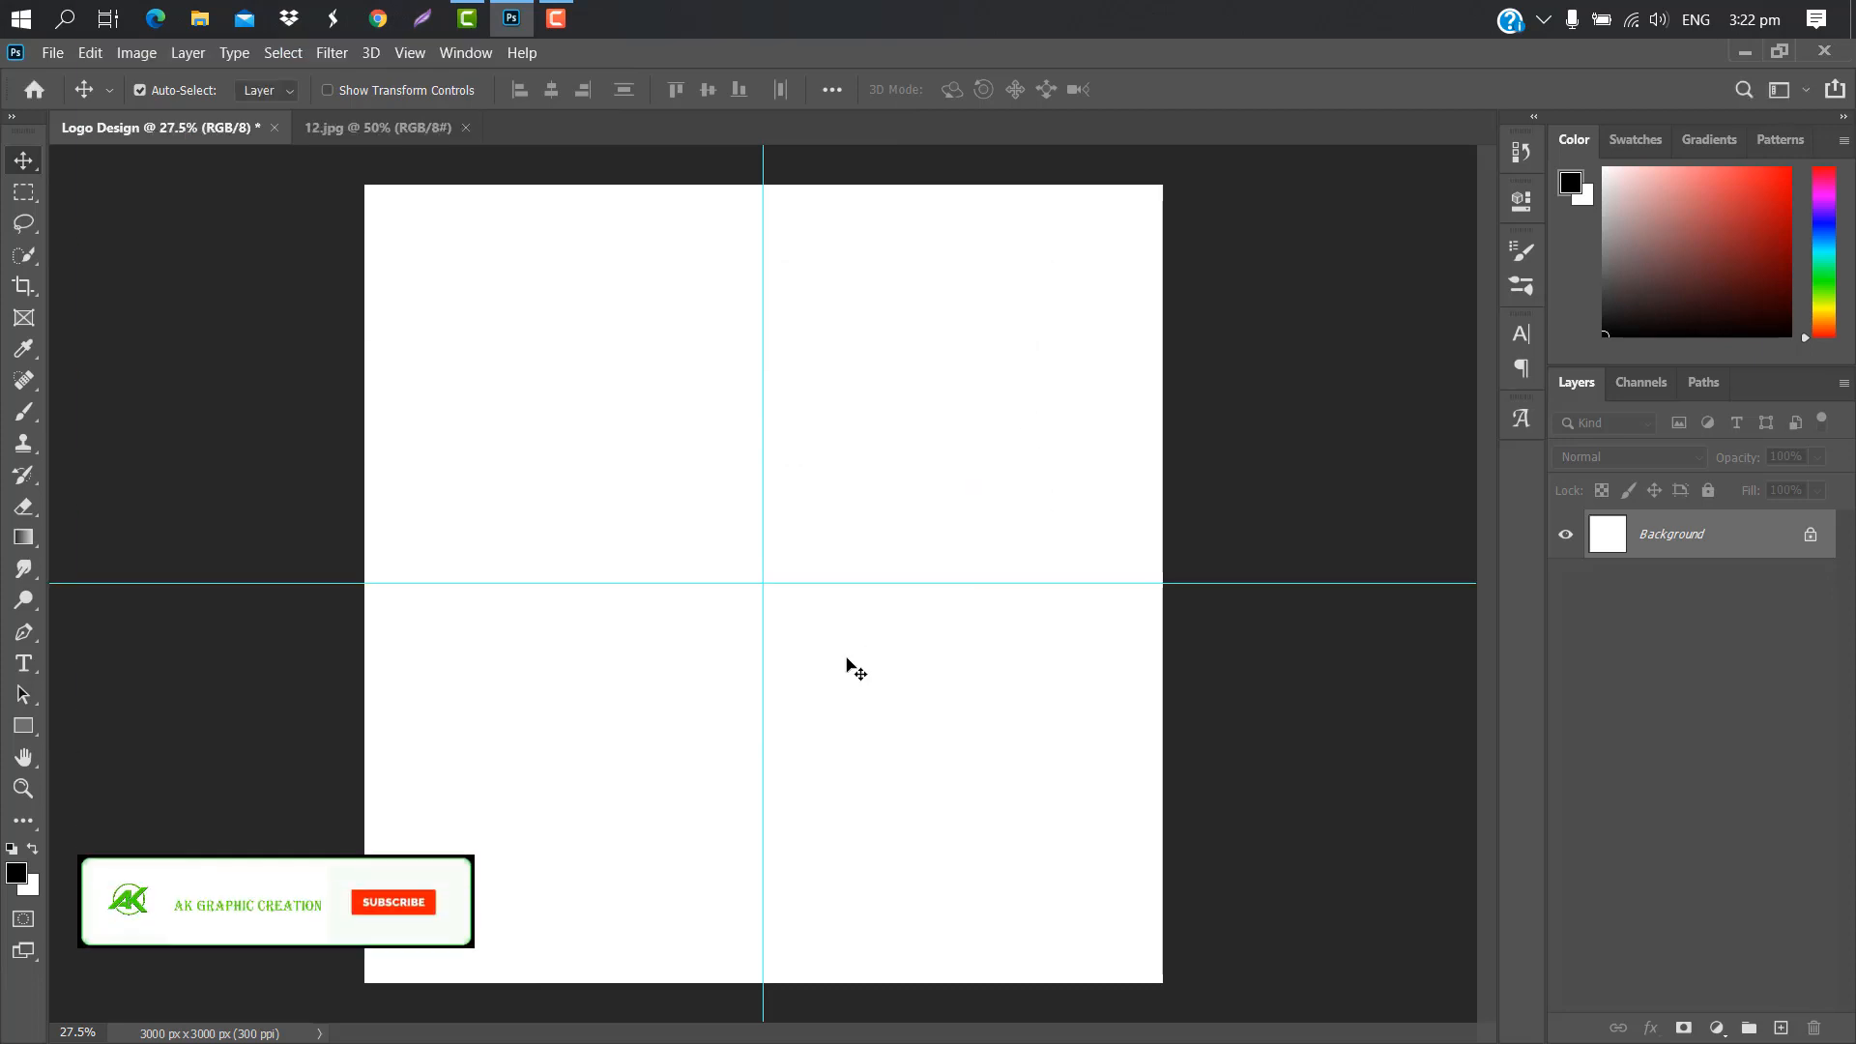
Draw a circle about 1093 px in diameter near the canvas centre and fill it with red (ff1515).
left_click(23, 725)
left_click(109, 772)
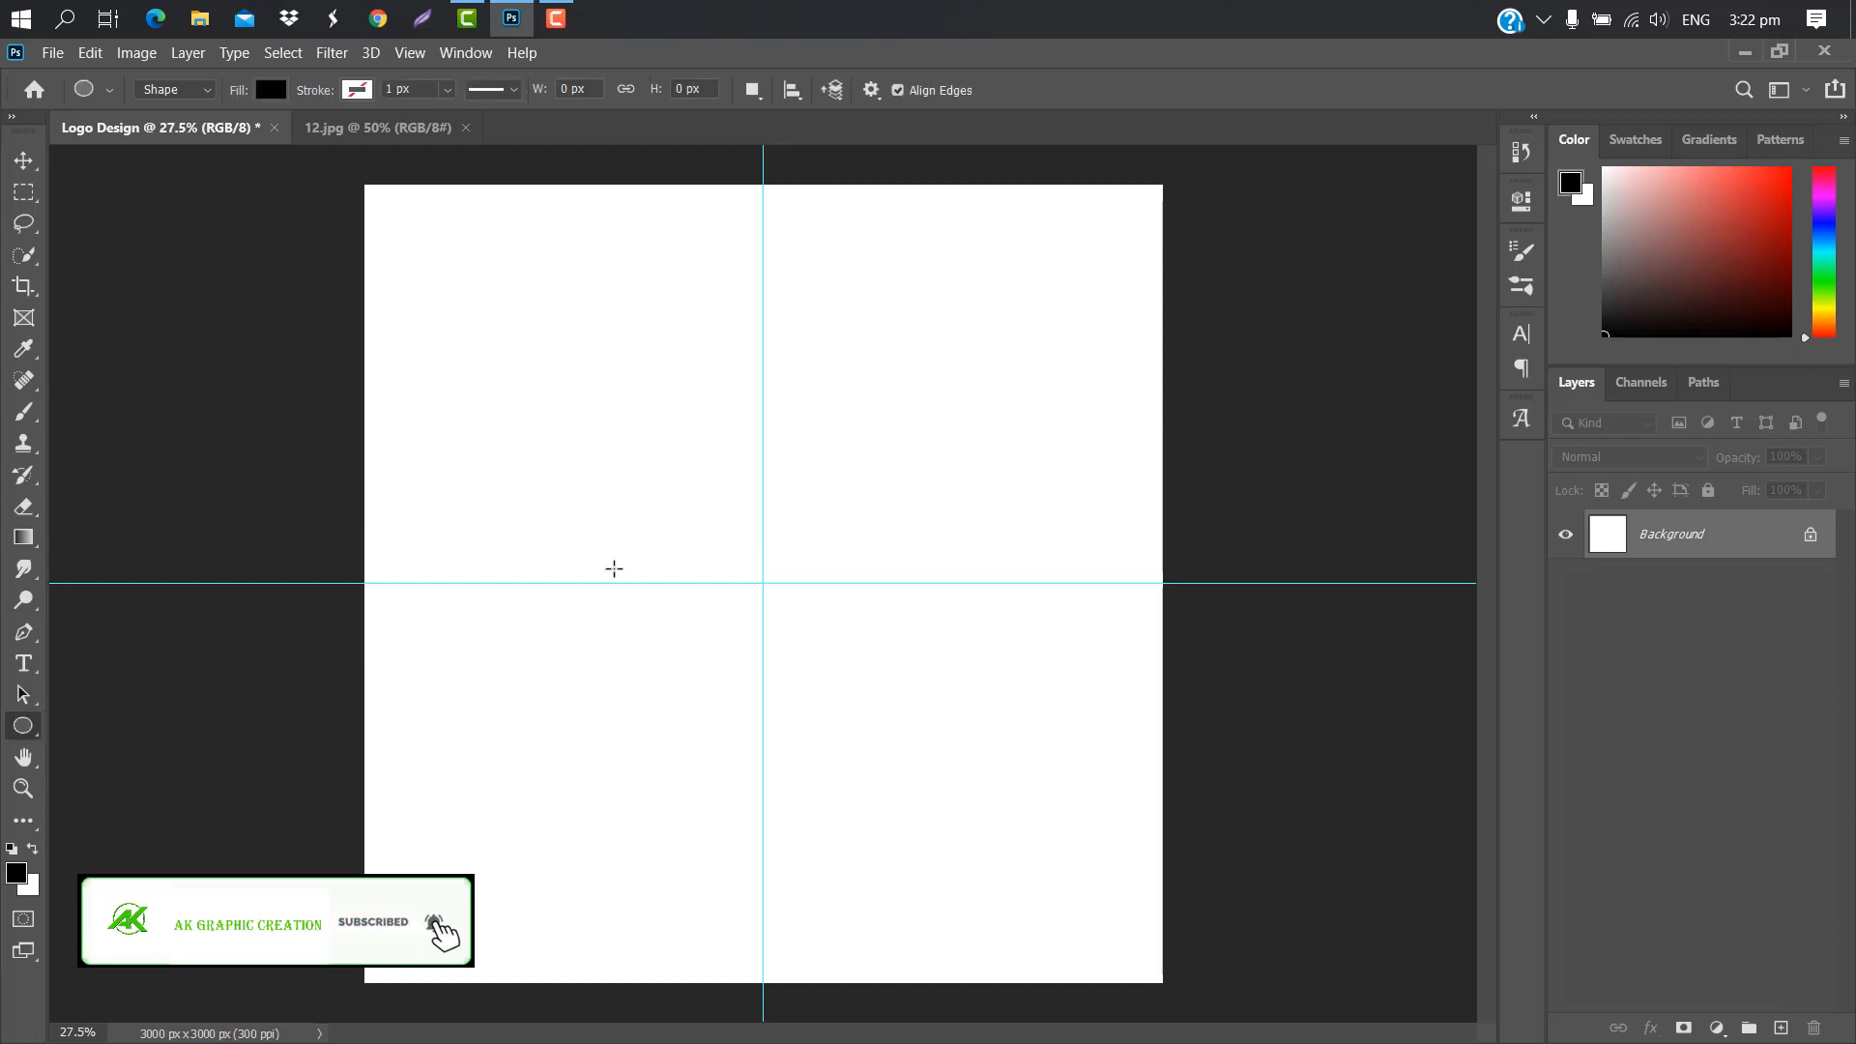
left_click_drag(602, 469, 964, 760)
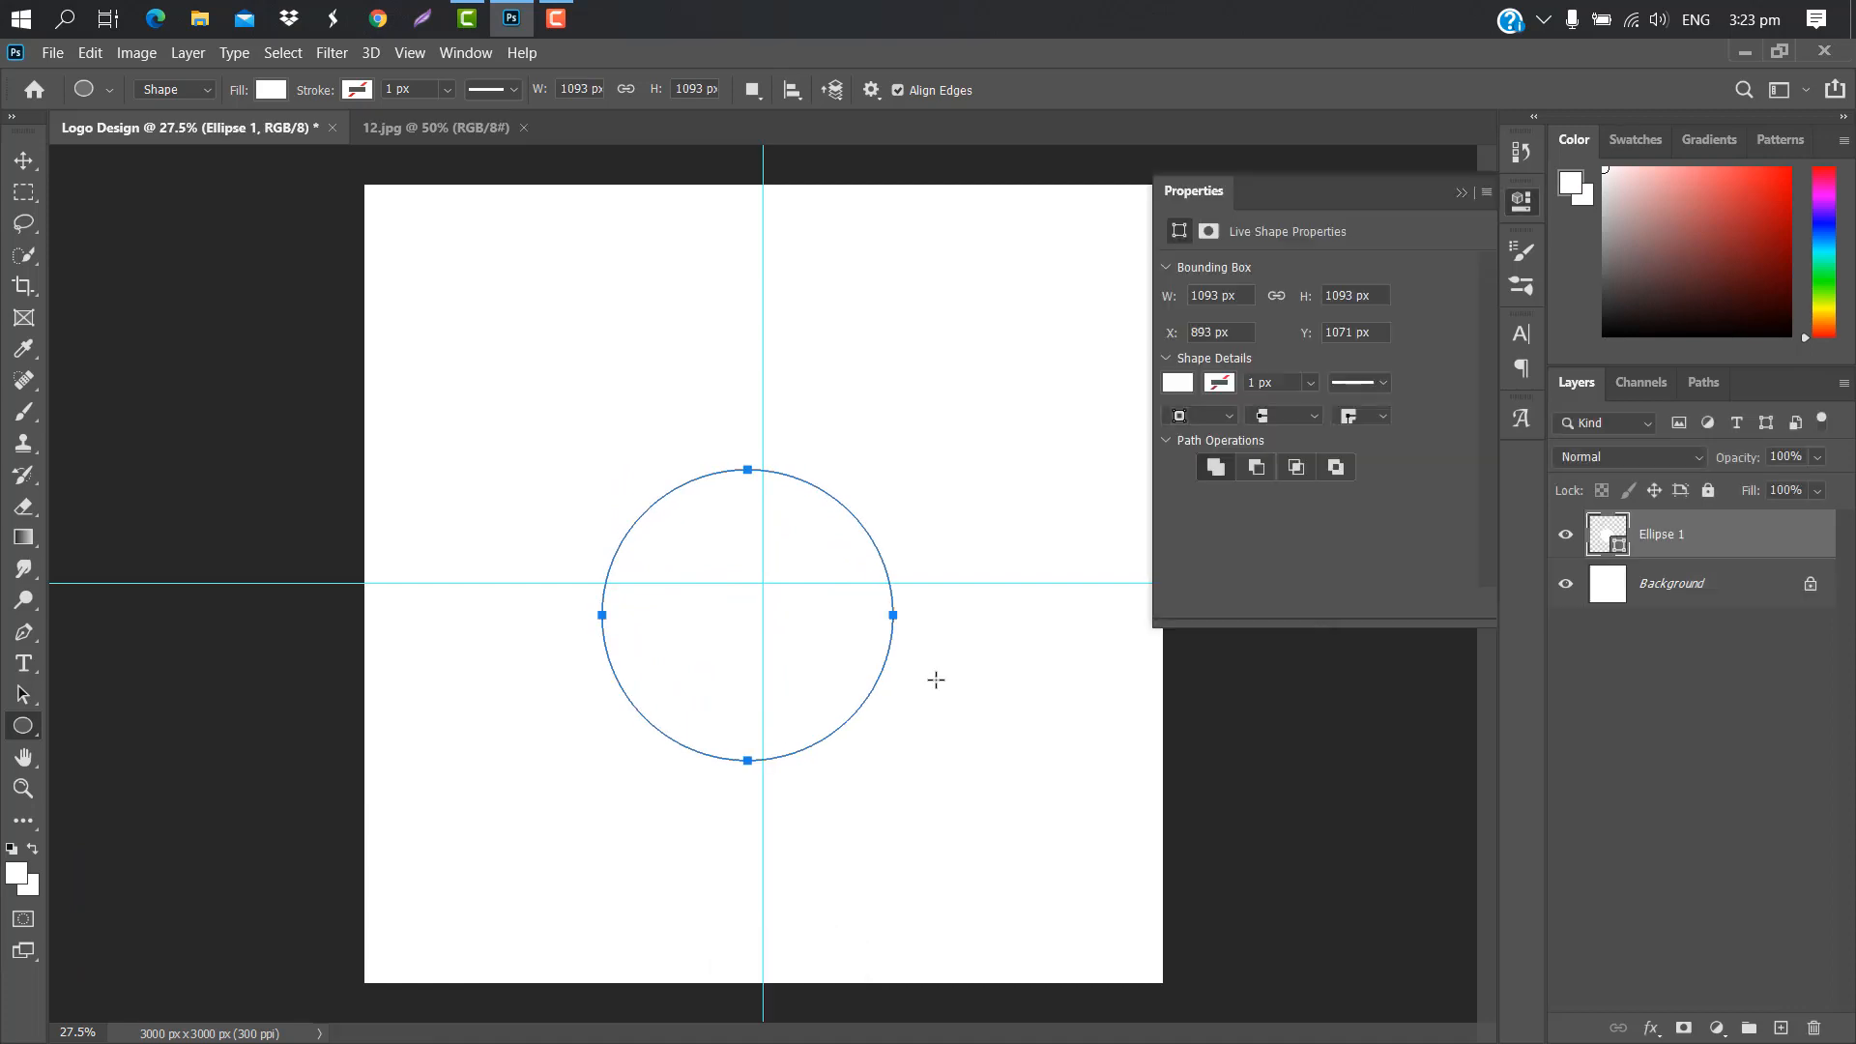
left_click(1175, 388)
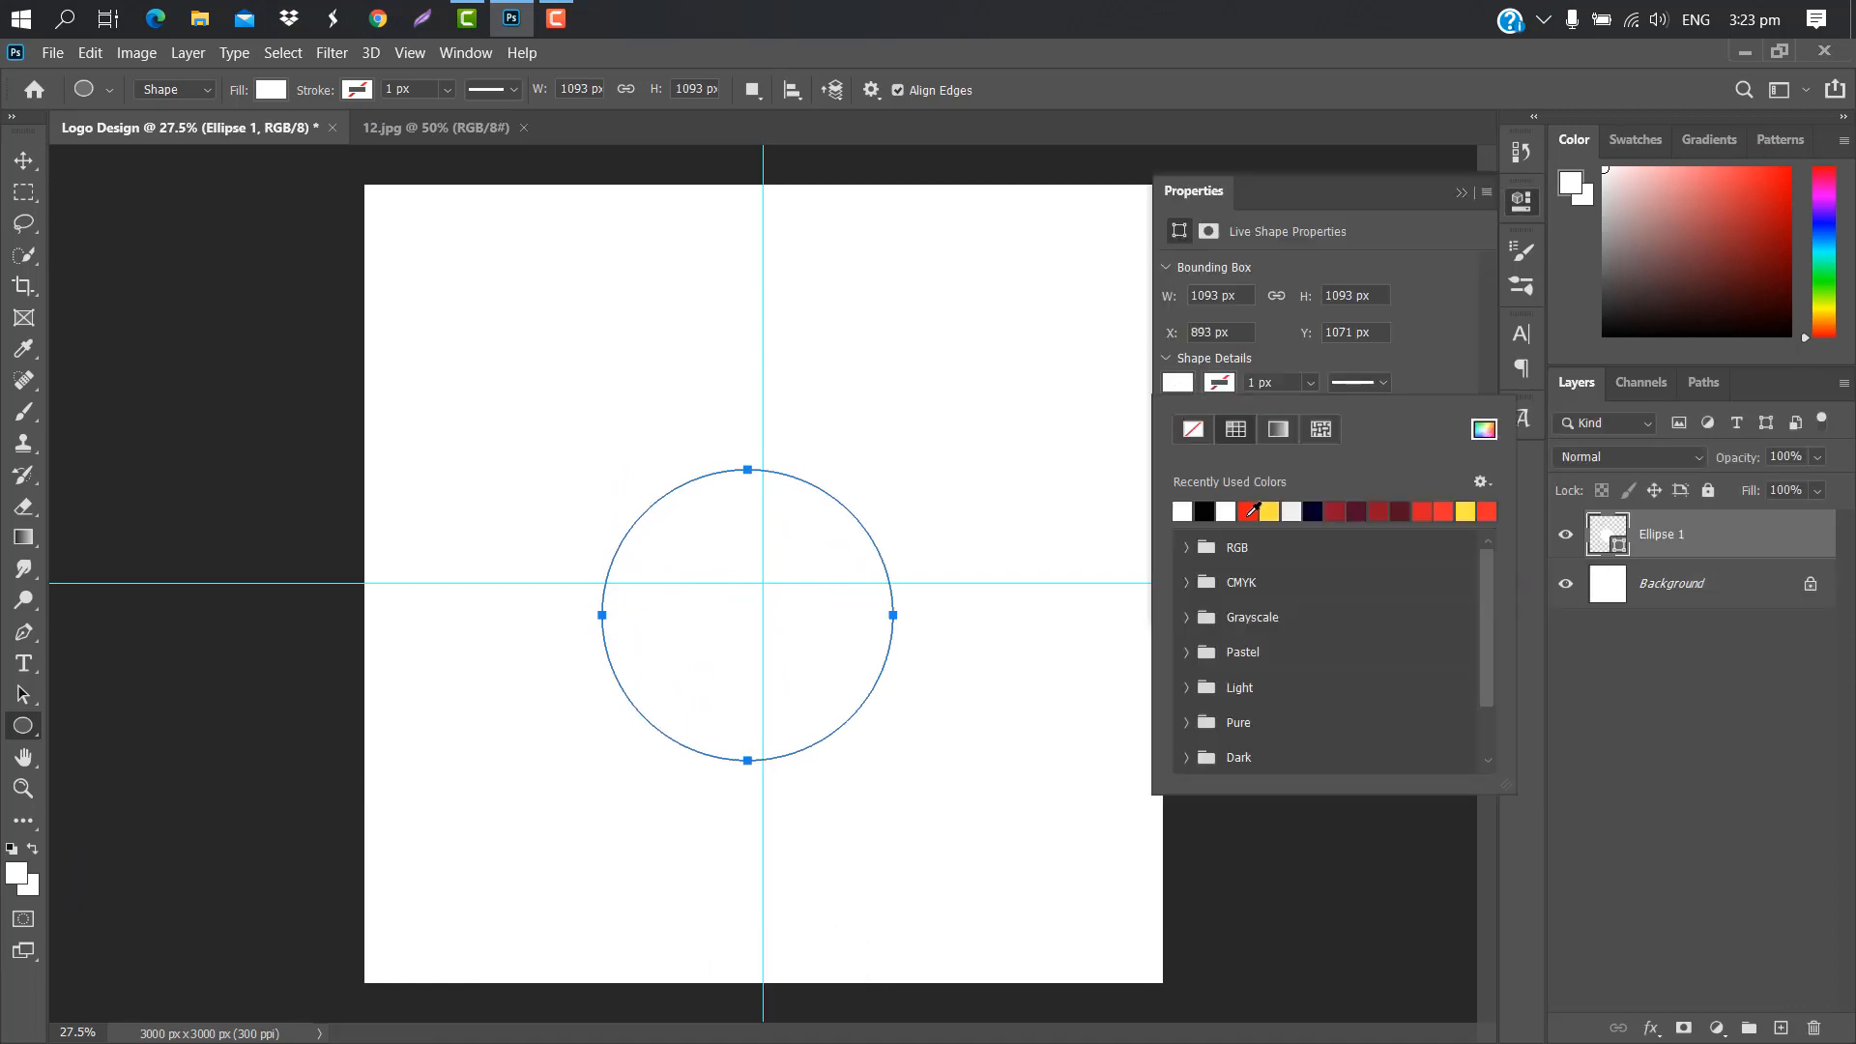
left_click(1181, 512)
left_click(1463, 194)
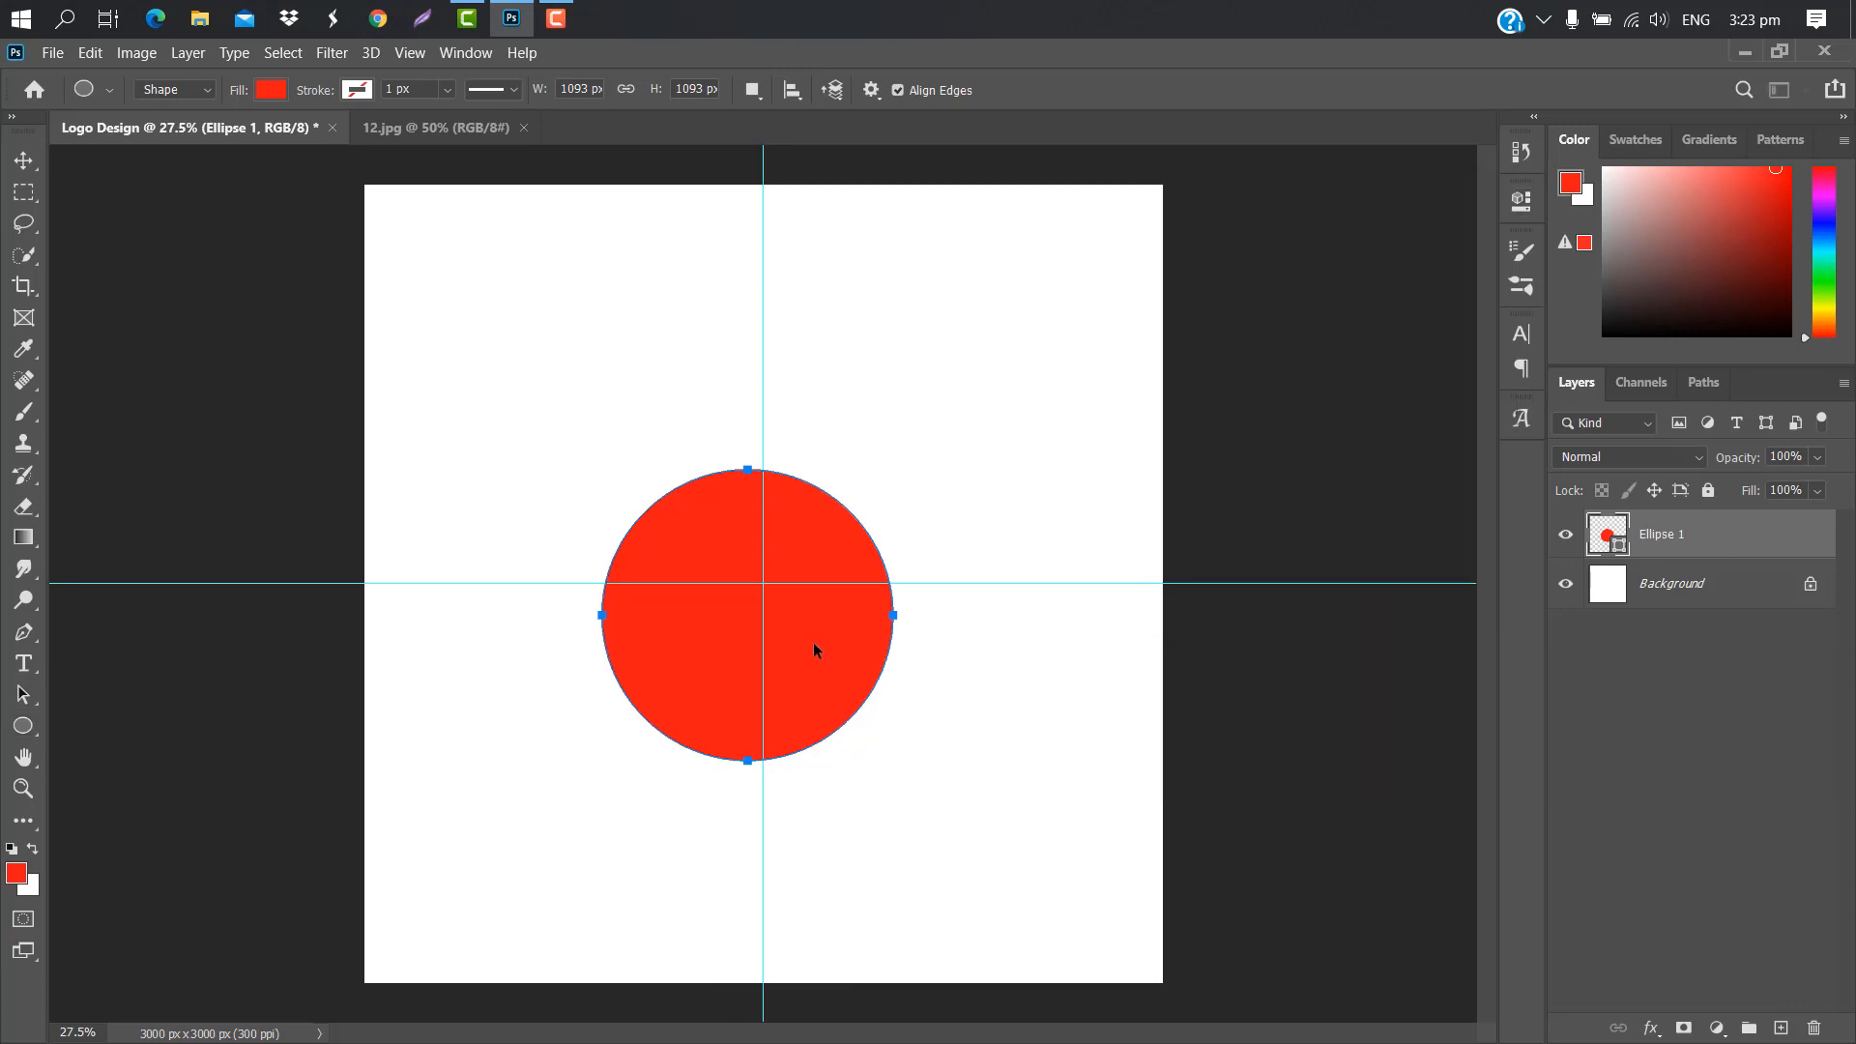
Centre the red circle on the intersection of the guides at X 1500 px, Y 1500 px.
key("ctrl+t")
left_click_drag(810, 649, 817, 632)
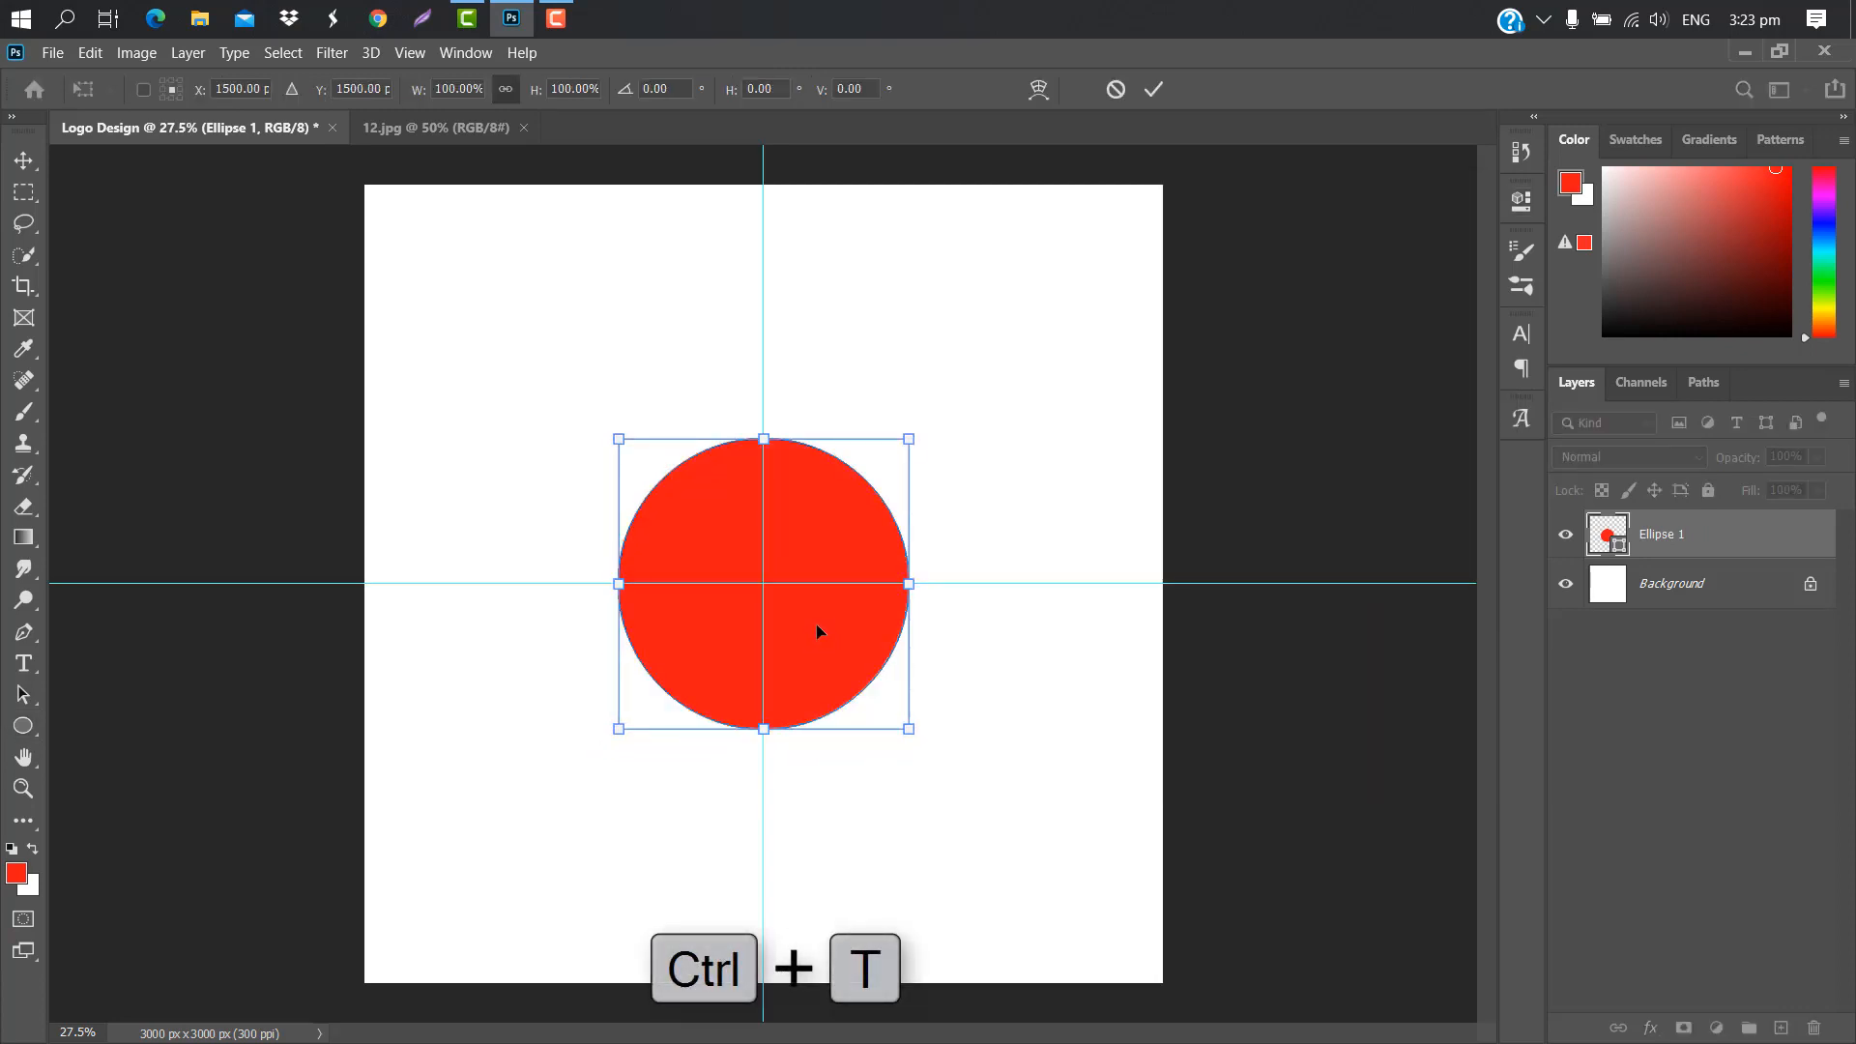
left_click(1152, 90)
Duplicate the red circle's layer and recolour the copy black.
left_click_drag(1751, 570, 1782, 1025)
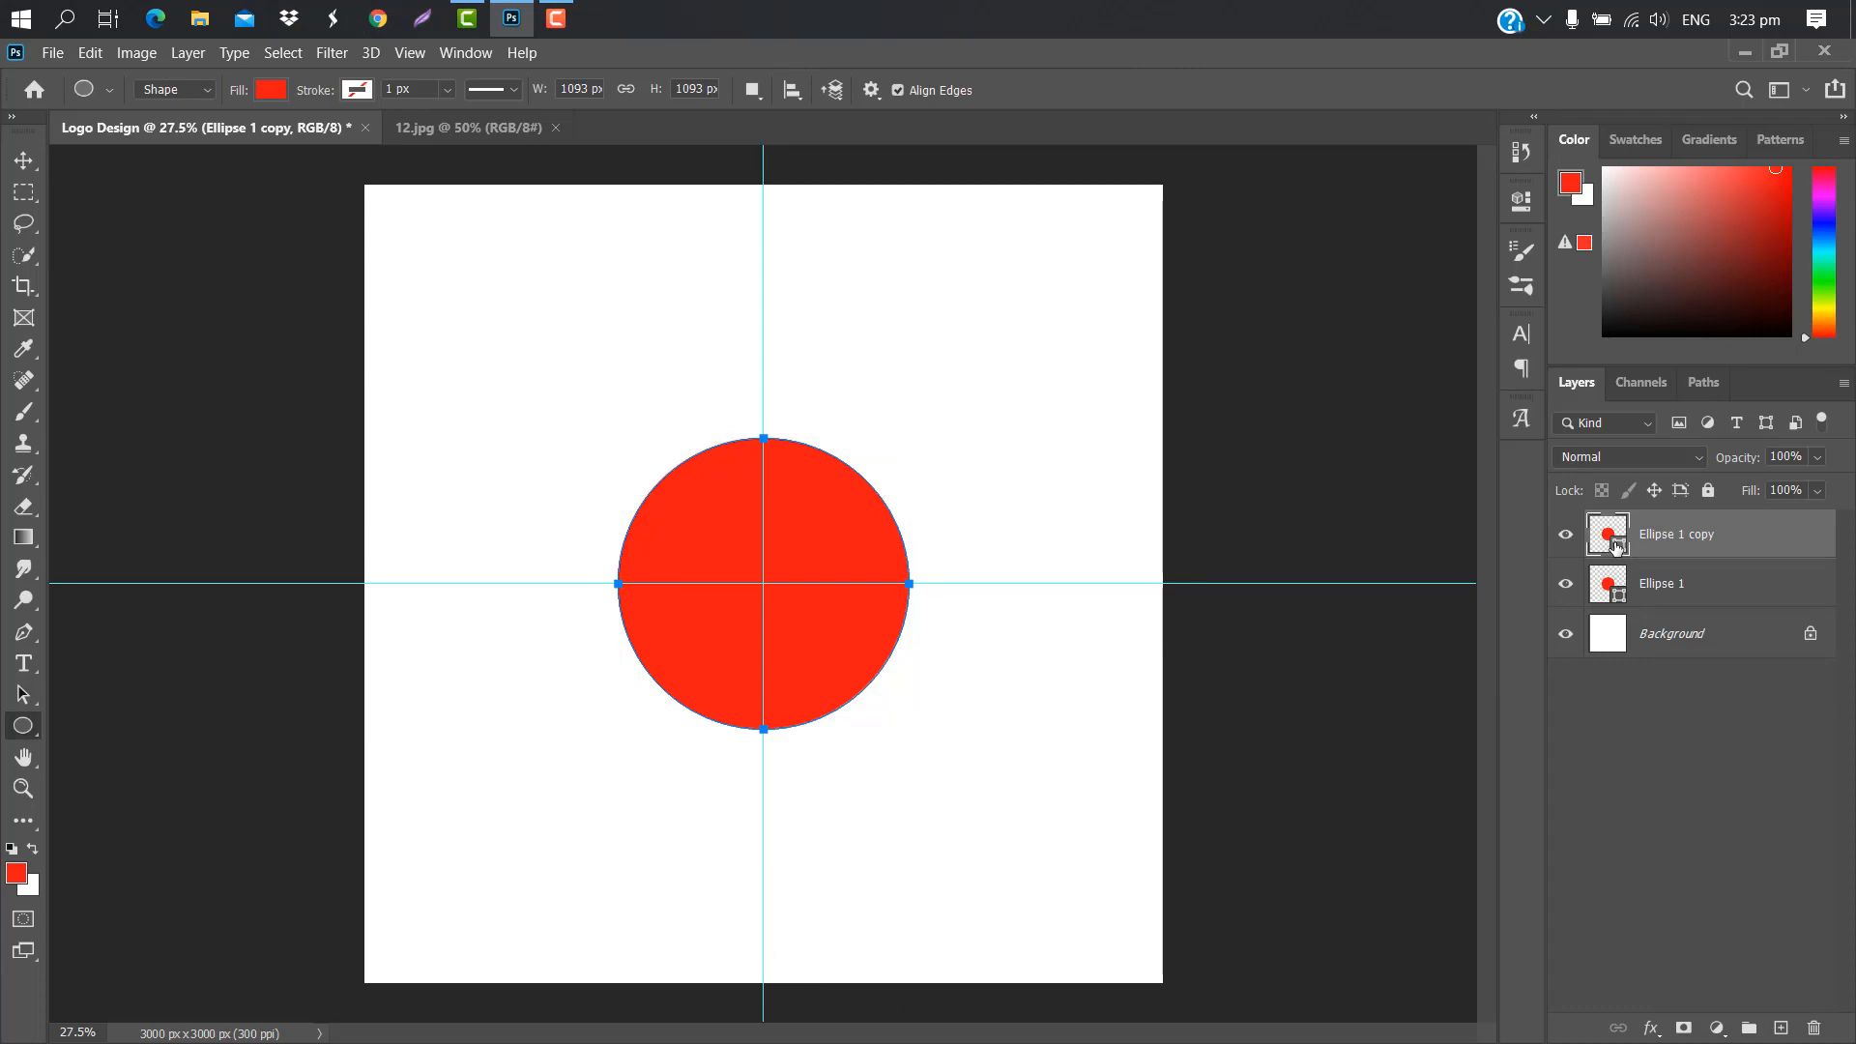
double_click(1620, 543)
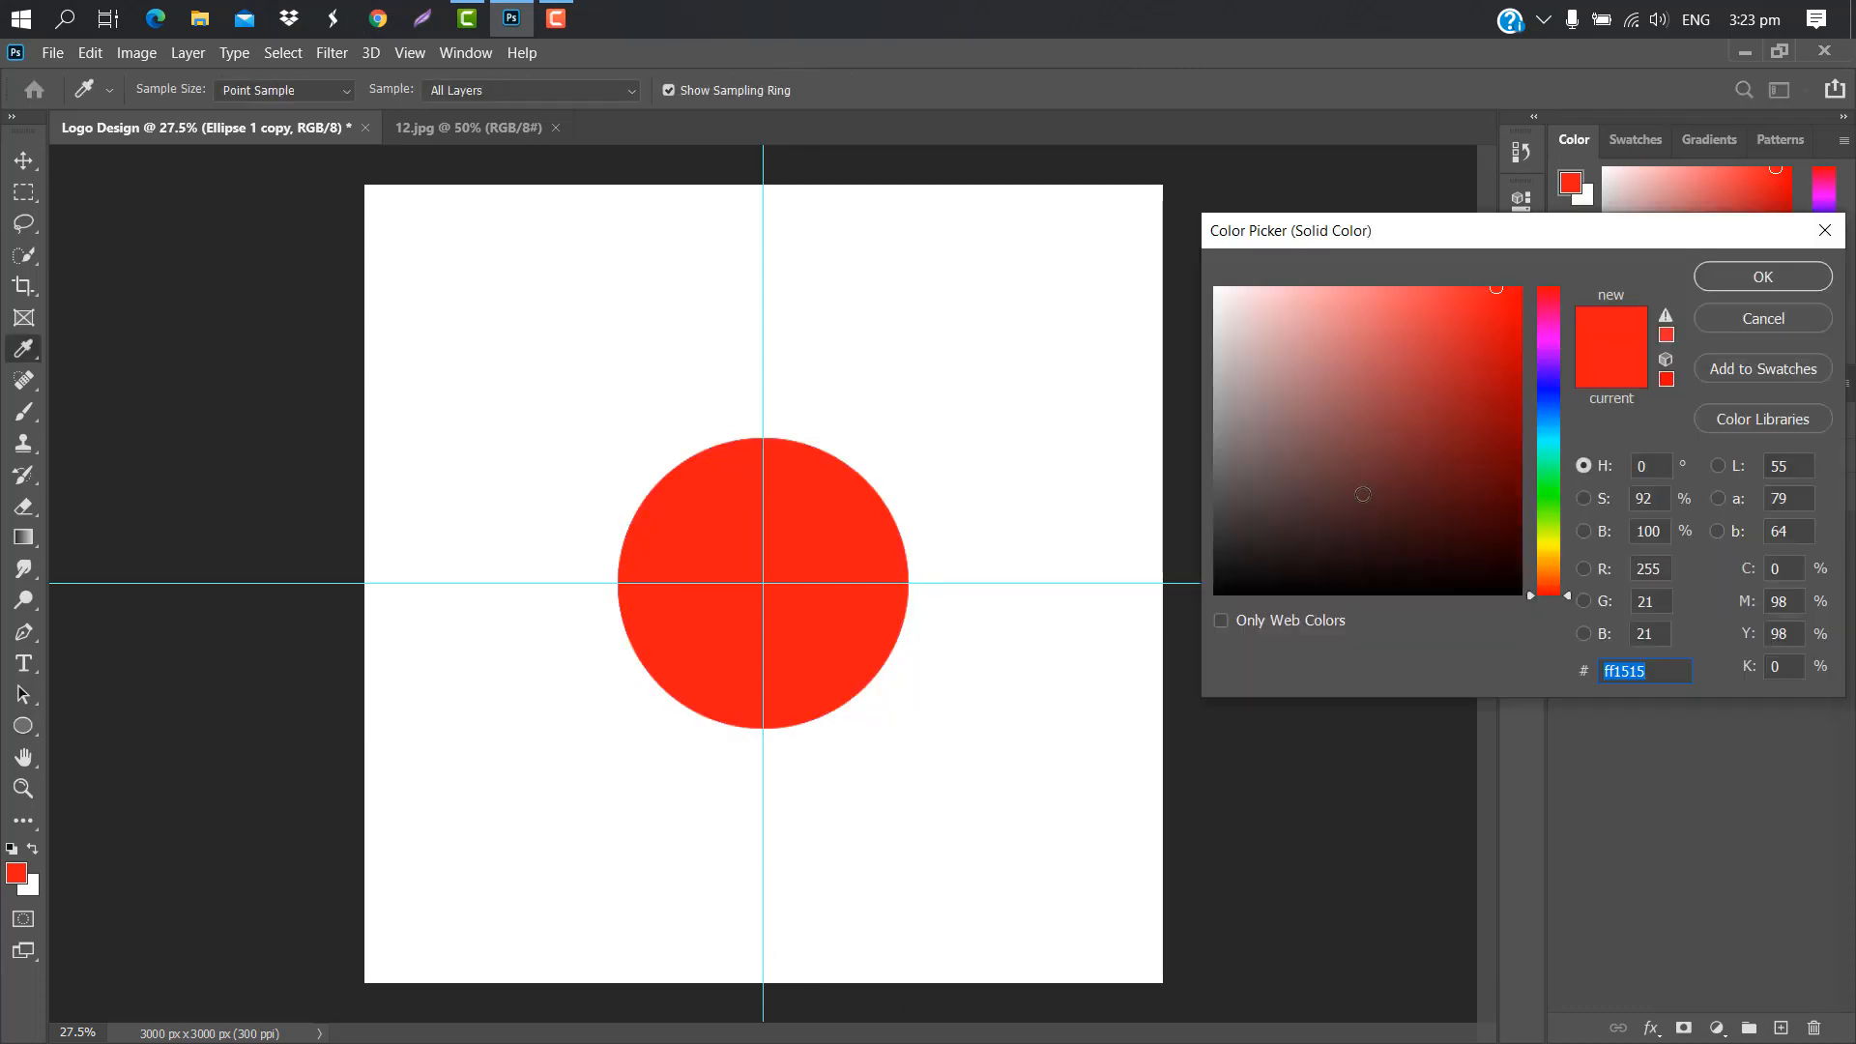
left_click_drag(1363, 493, 1114, 598)
left_click(1763, 278)
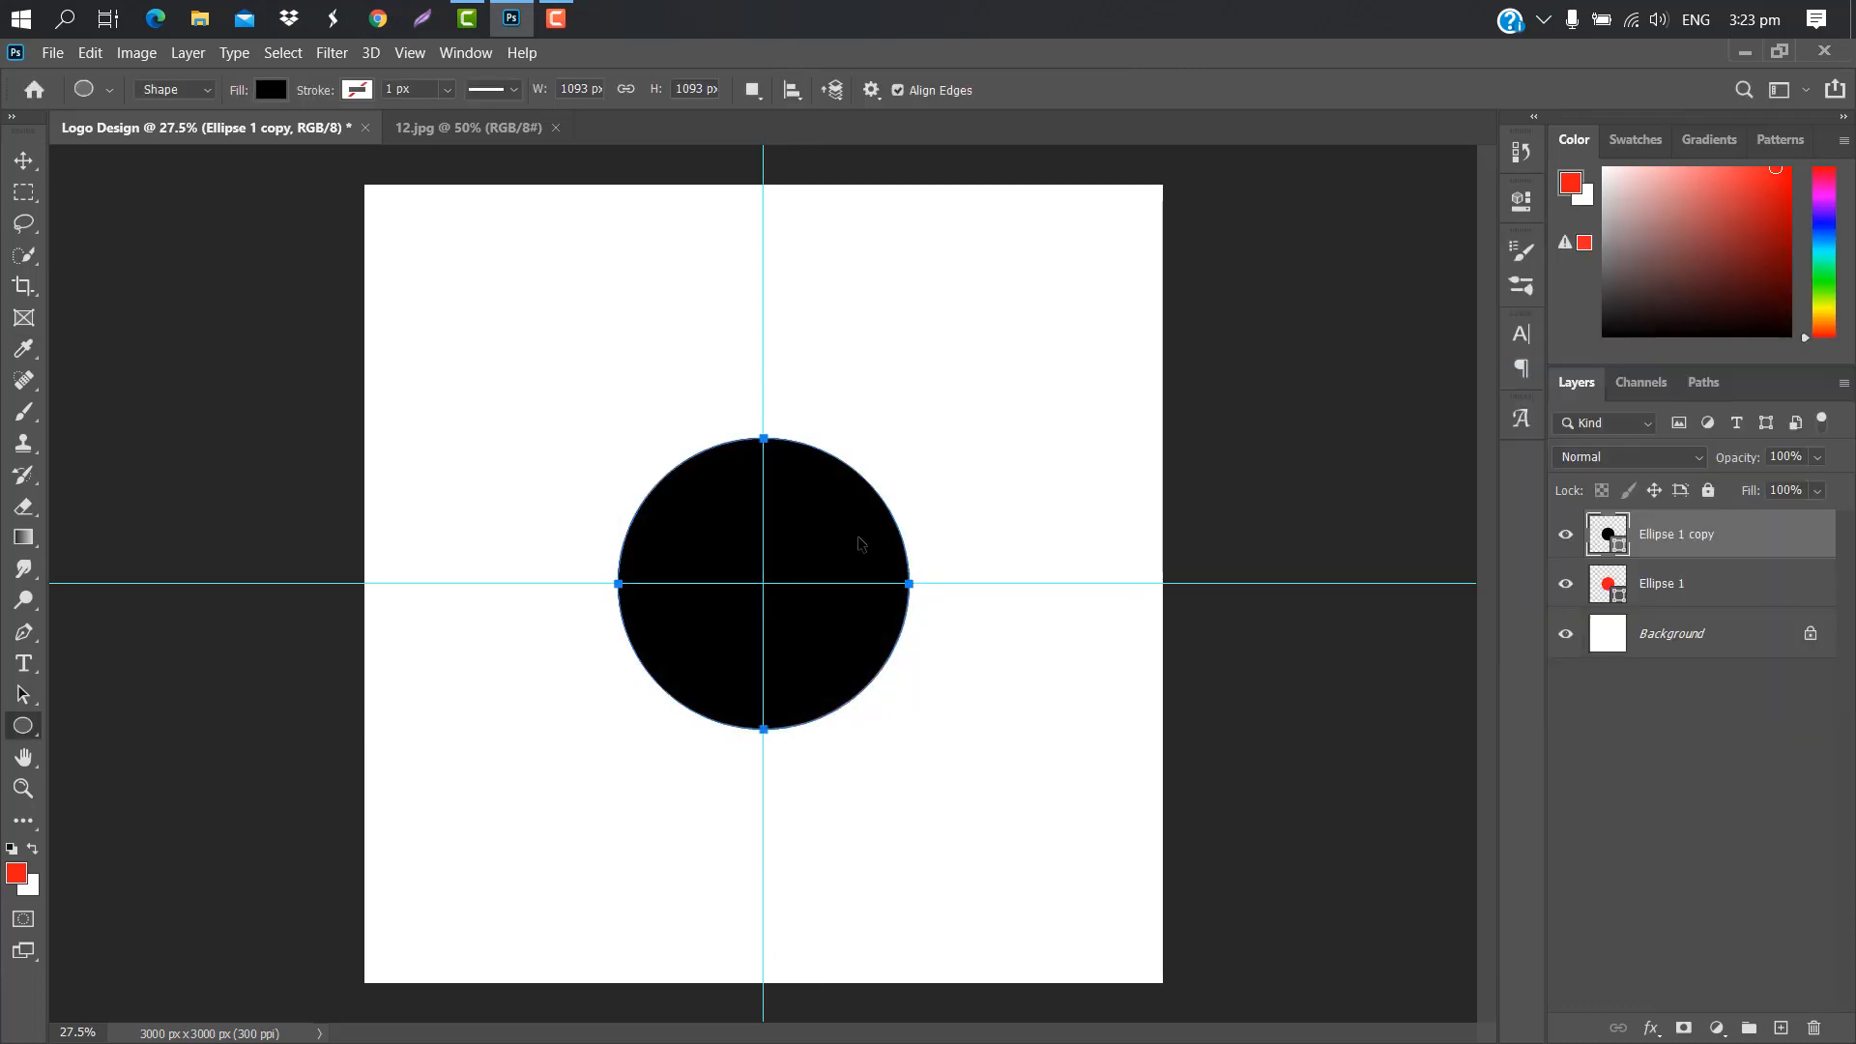
Duplicate the Ellipse 1 layer again and move the copy to the upper-right corner of the canvas.
left_click(1729, 577)
left_click_drag(1729, 576, 1781, 1027)
key("ctrl+t")
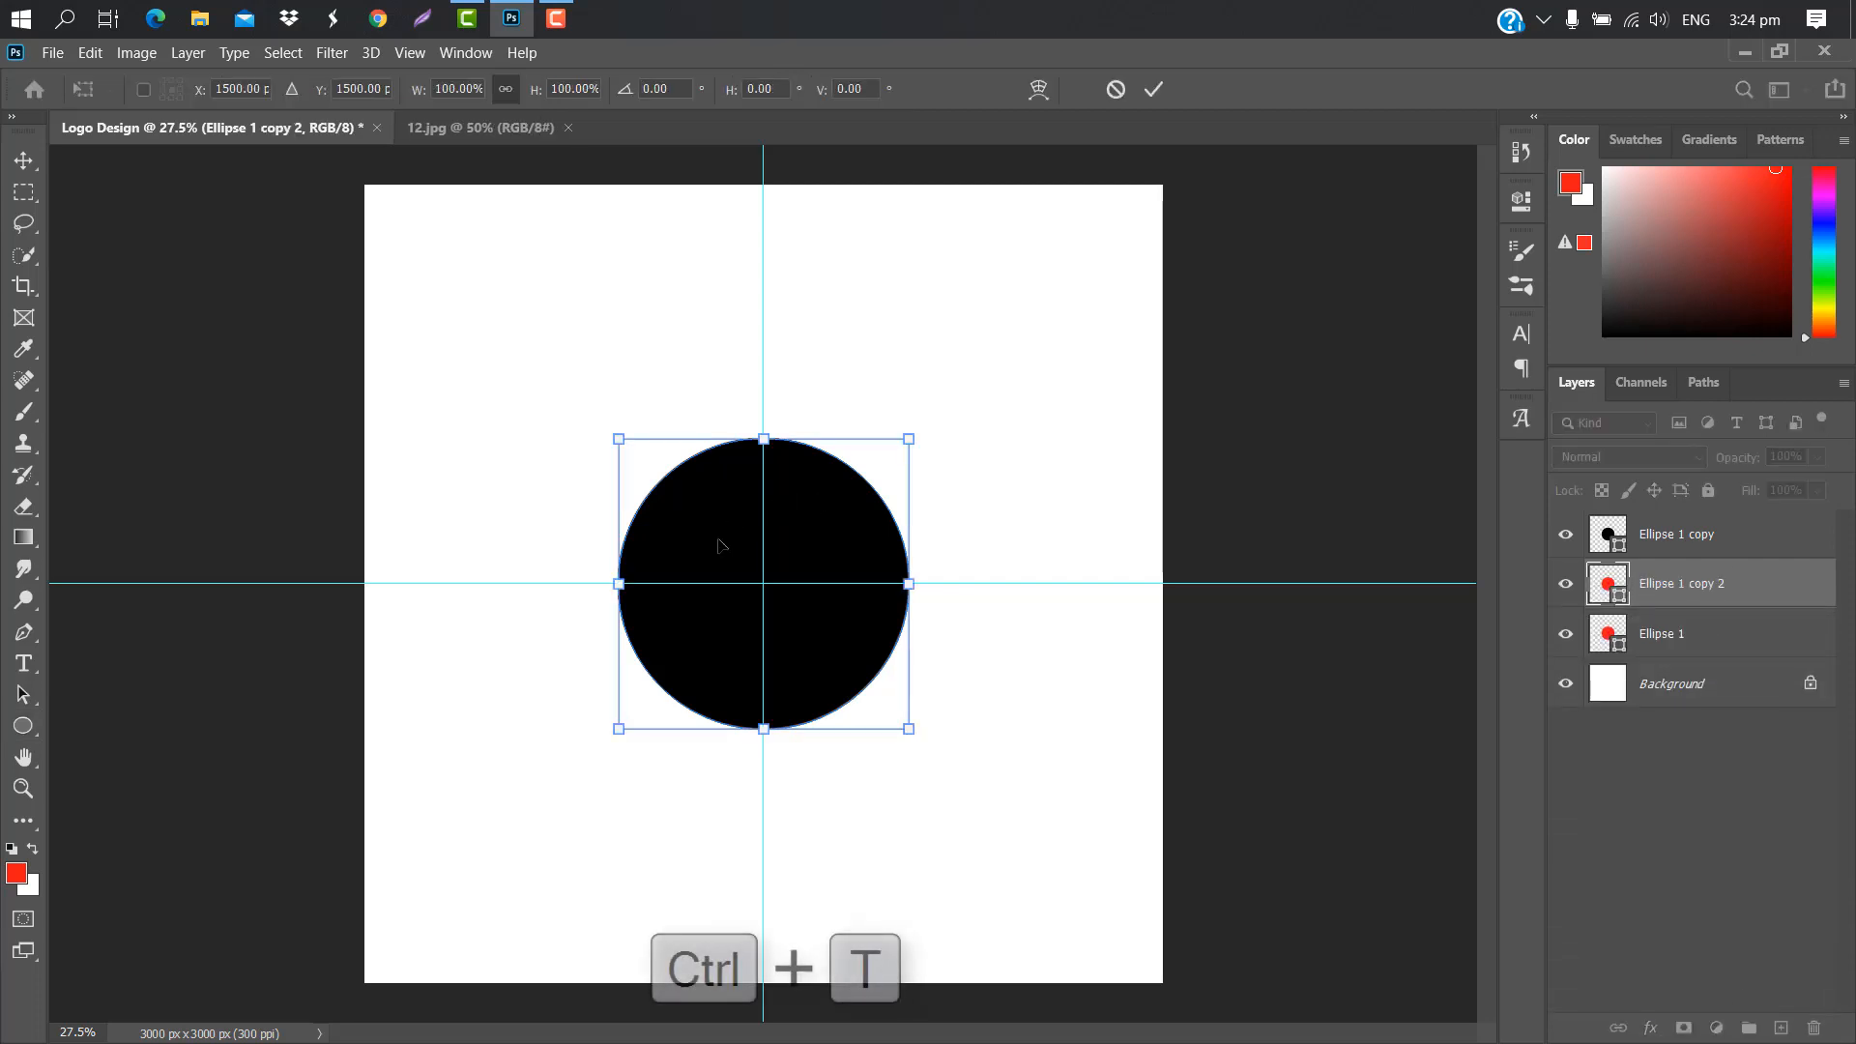
left_click_drag(720, 547, 1010, 276)
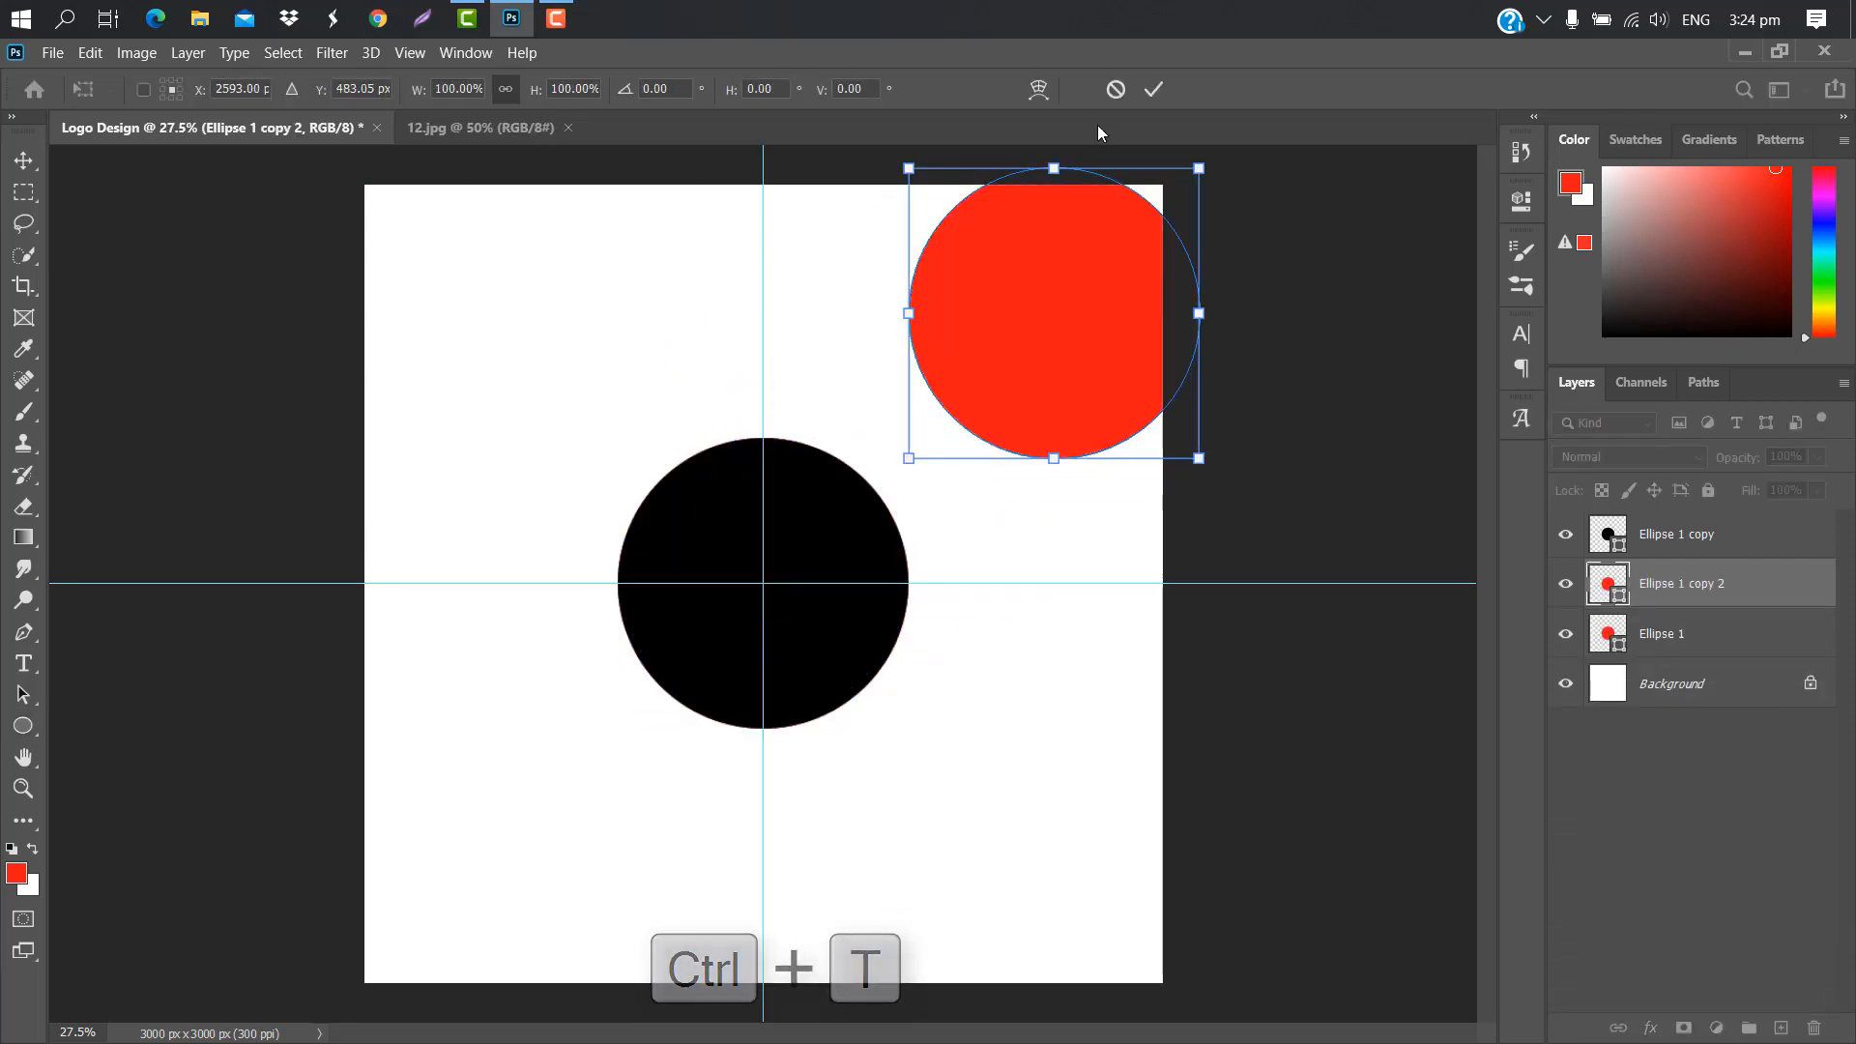
left_click(1153, 90)
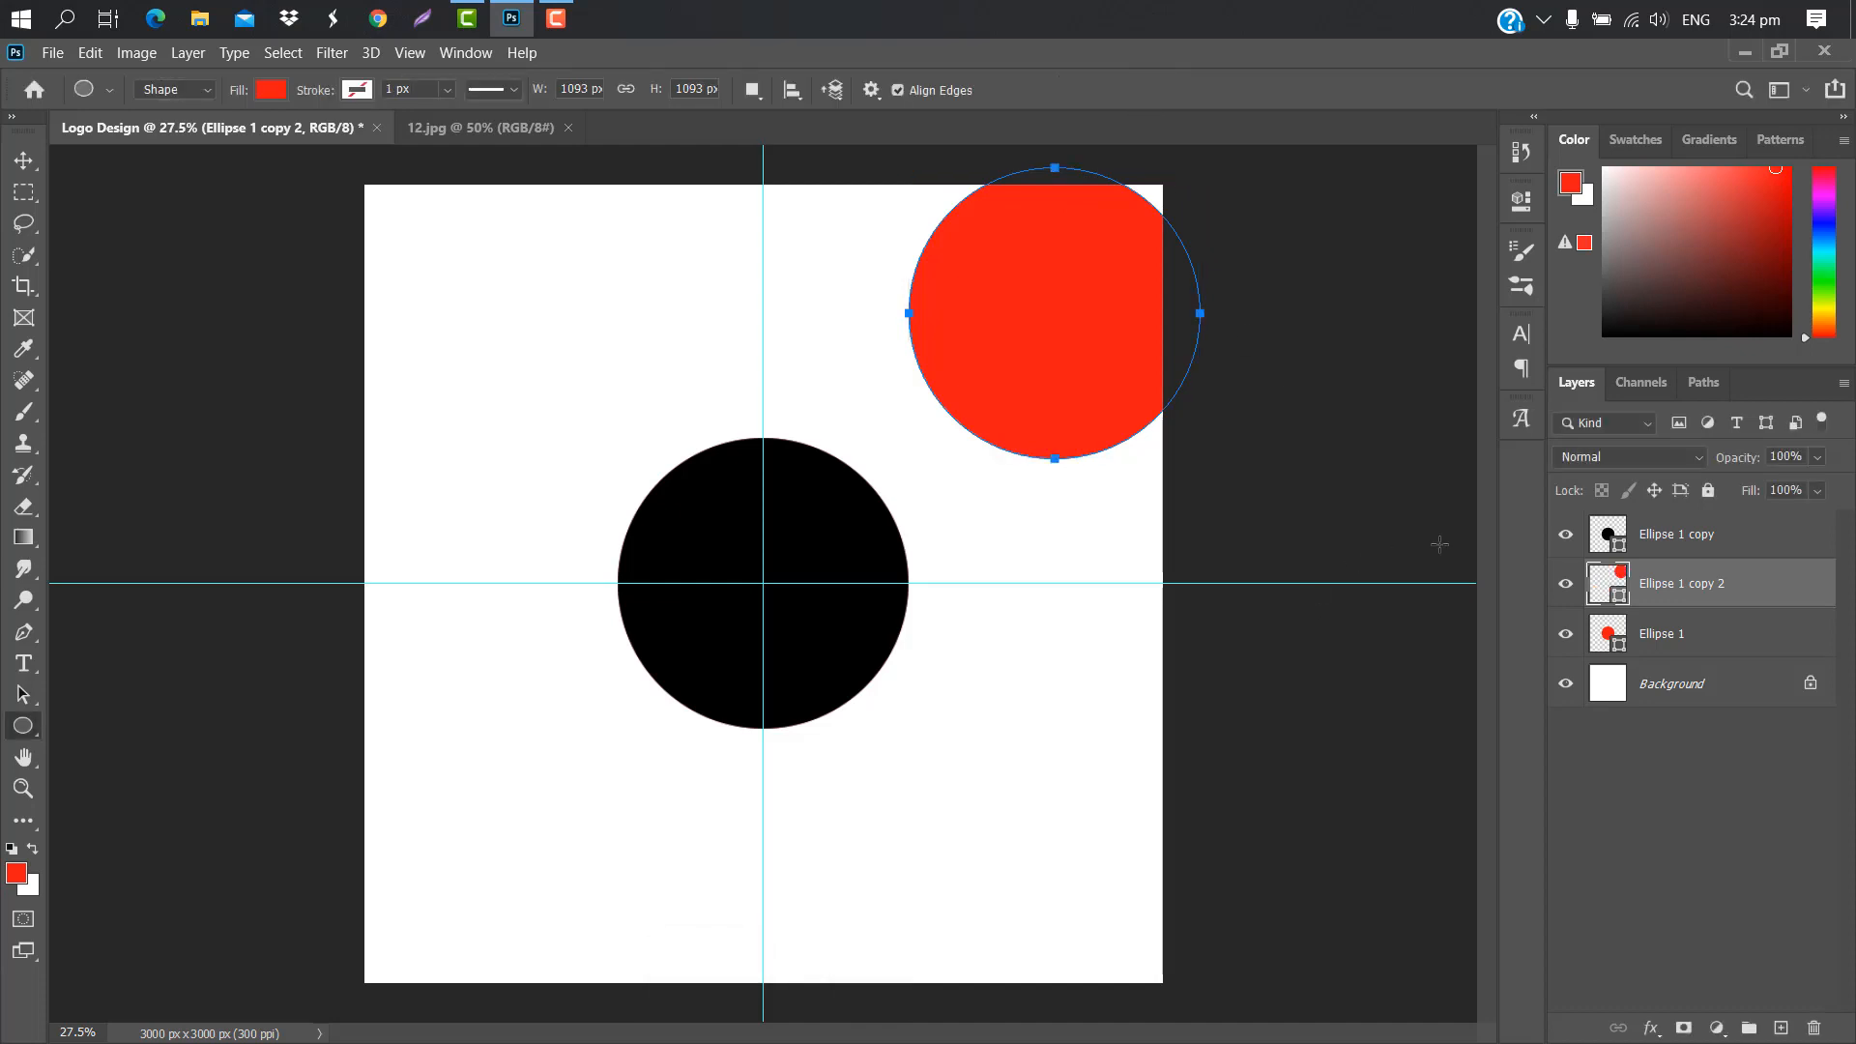
Scale the black circle to about 92% and centre it on the guide intersection inside the red circle.
left_click(1701, 545)
key("ctrl+t")
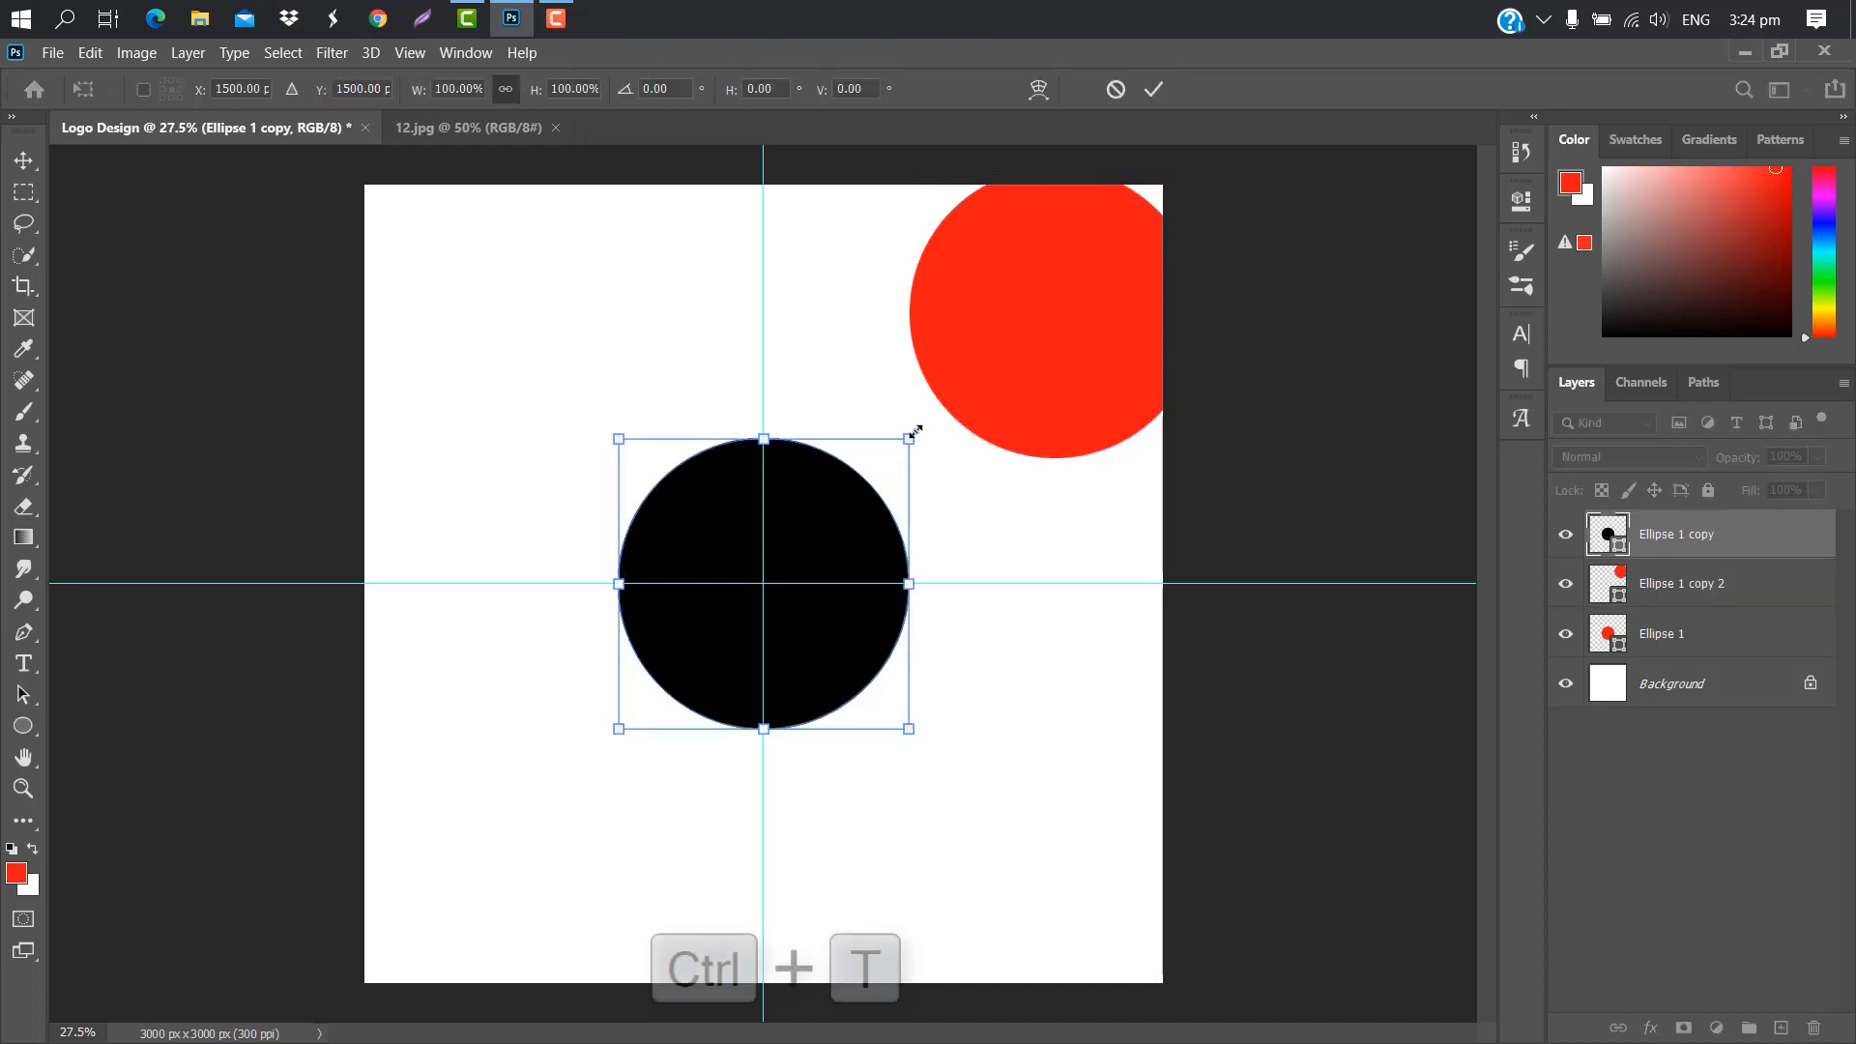
left_click_drag(906, 438, 883, 465)
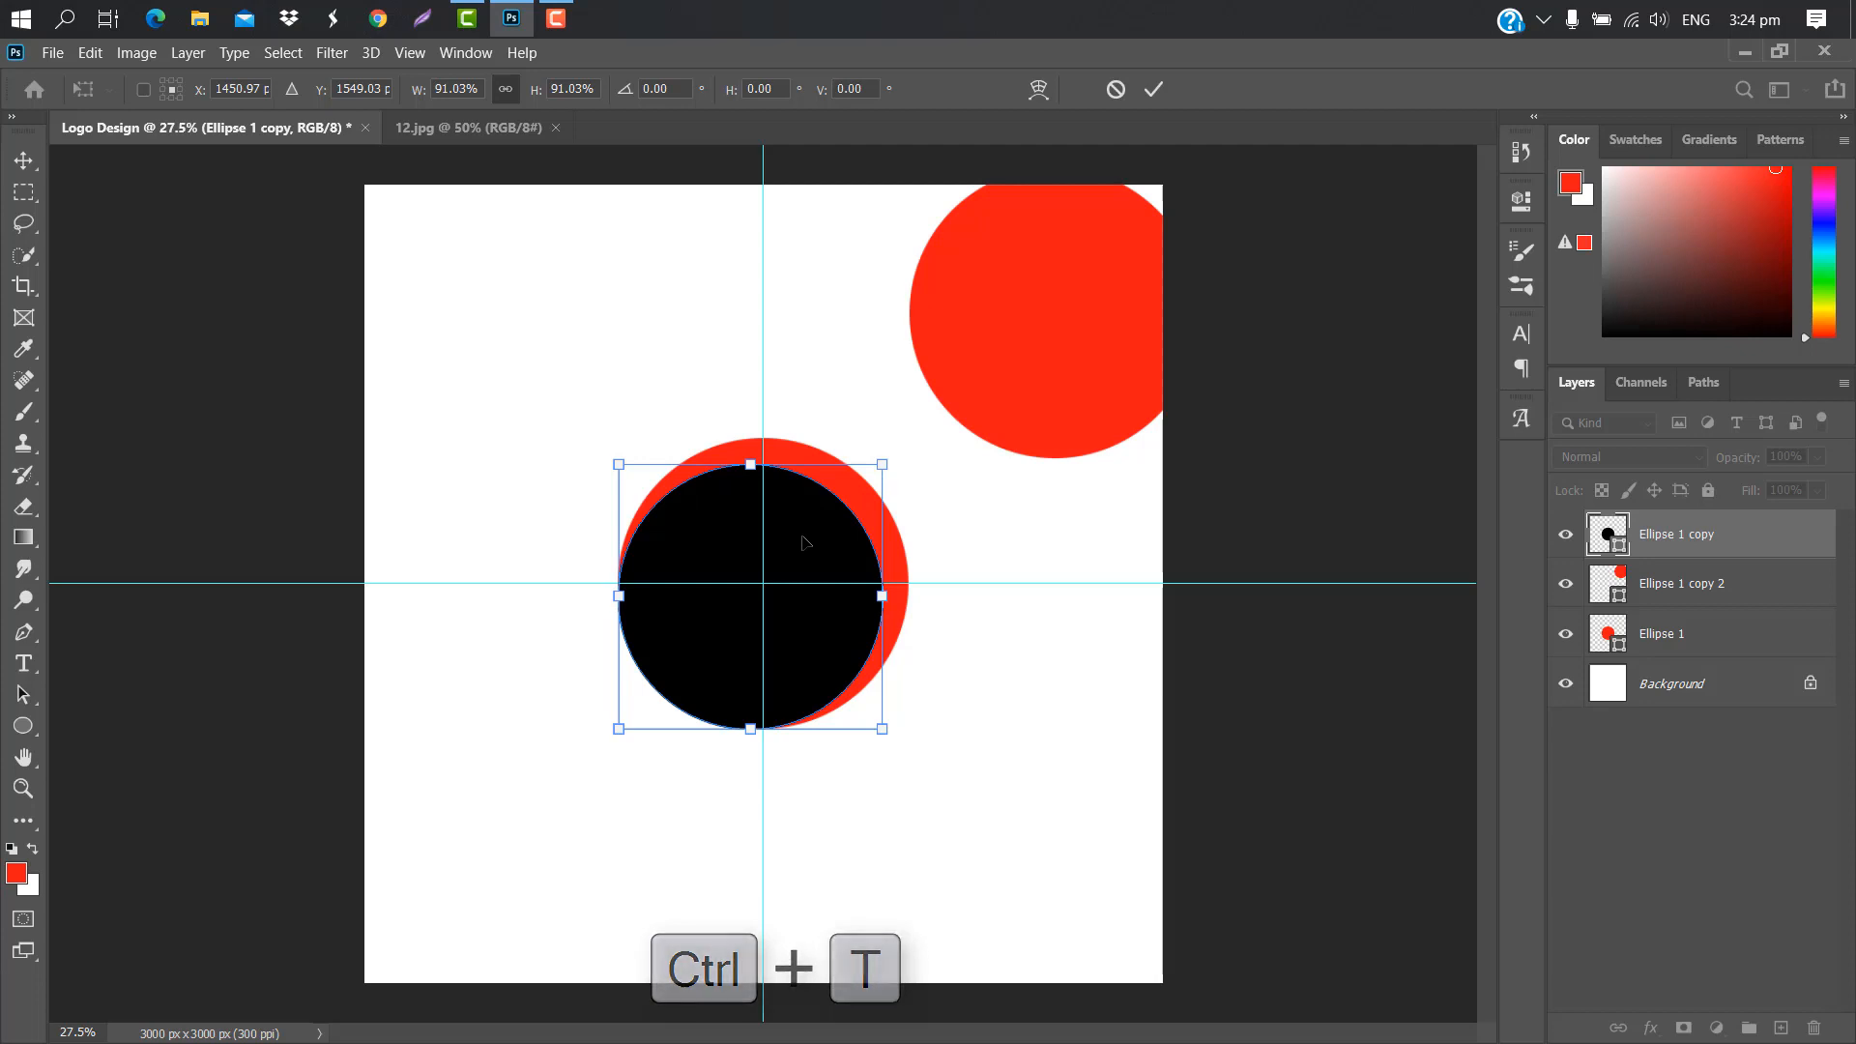
left_click_drag(808, 538, 838, 535)
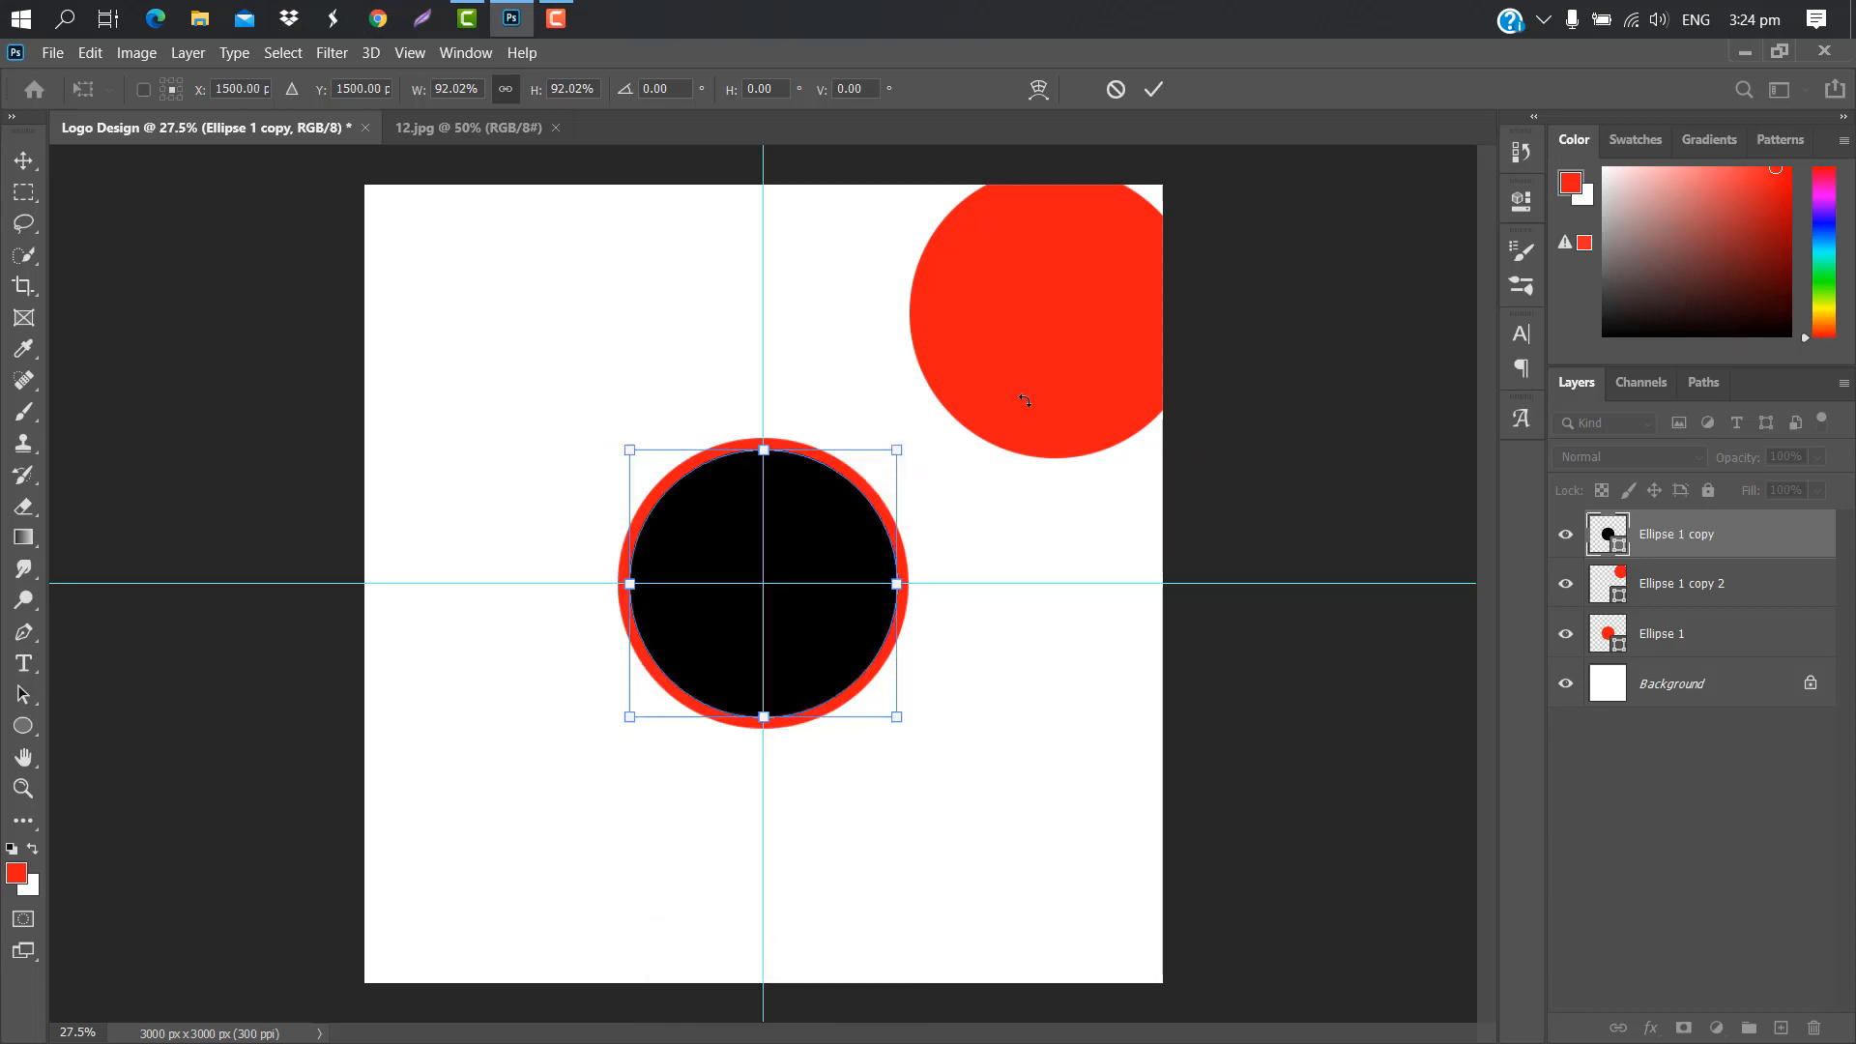
left_click(1154, 90)
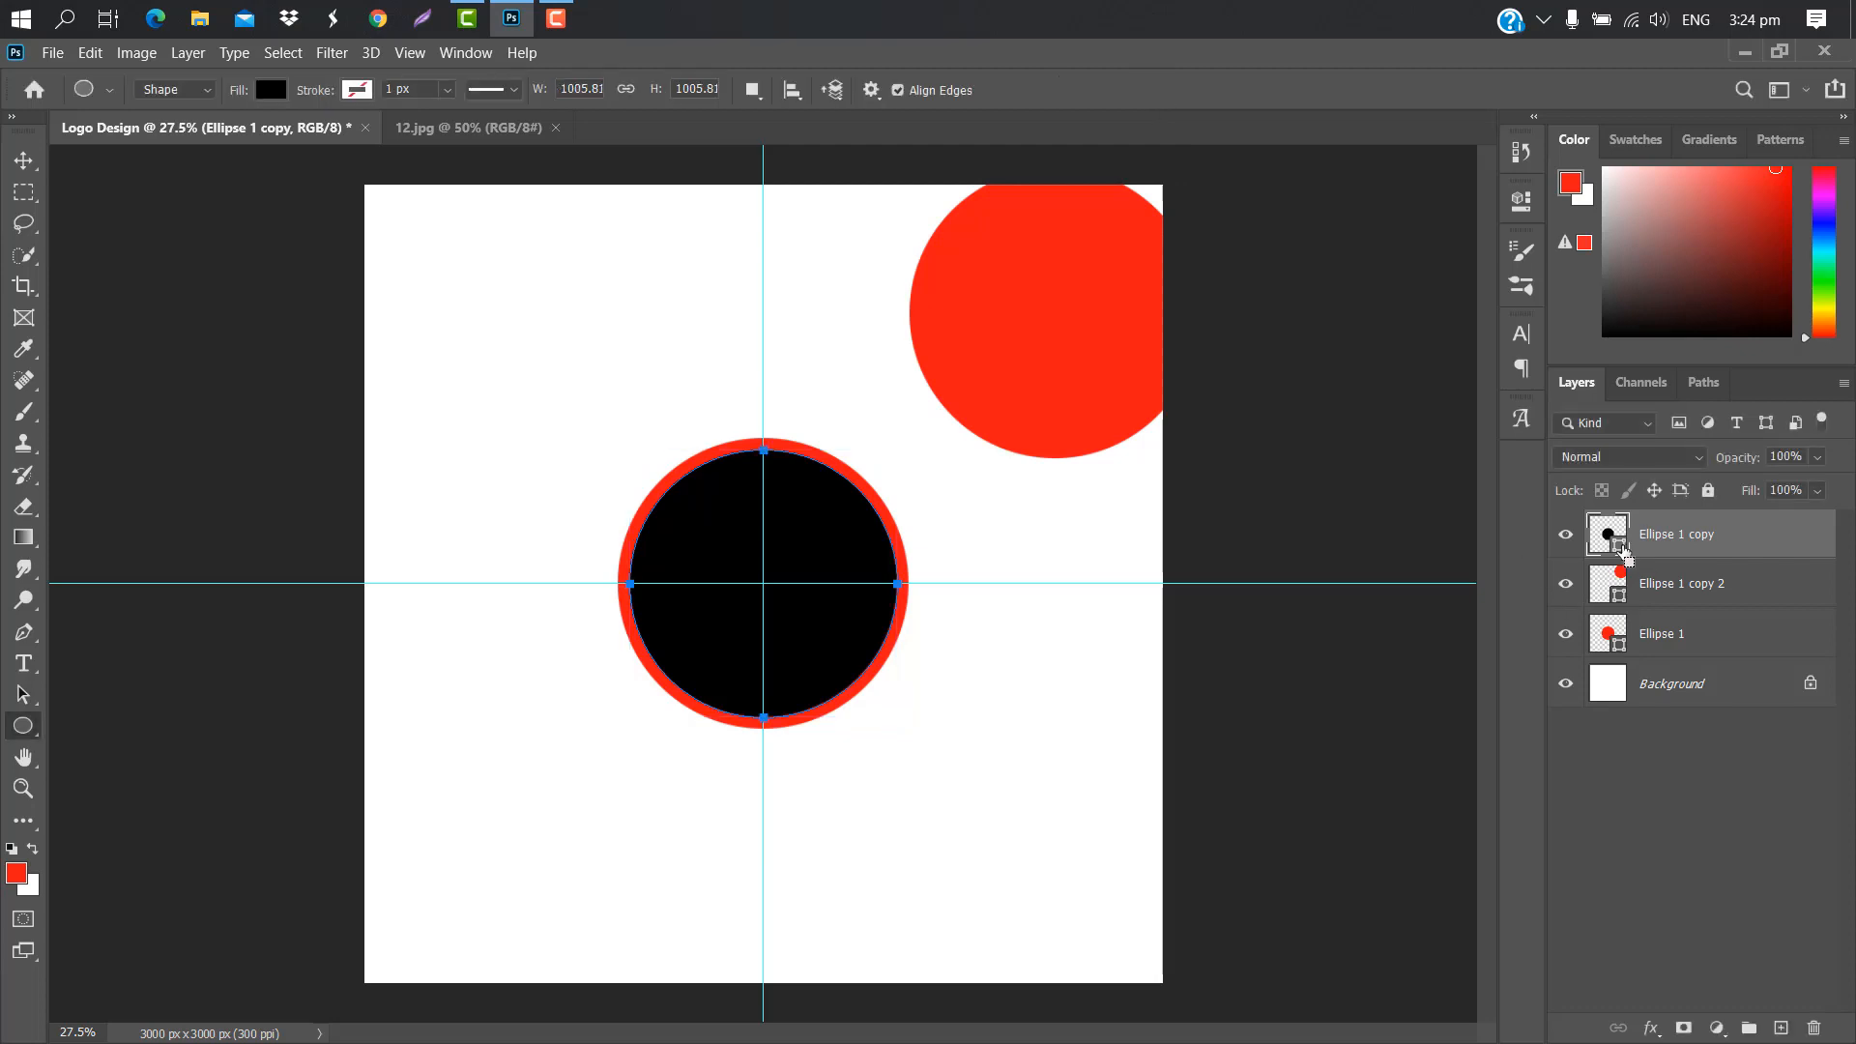
Cut the black circle's shape out of the rasterized Ellipse 1 layer, and delete the black circle's layer.
left_click(1621, 552, "ctrl")
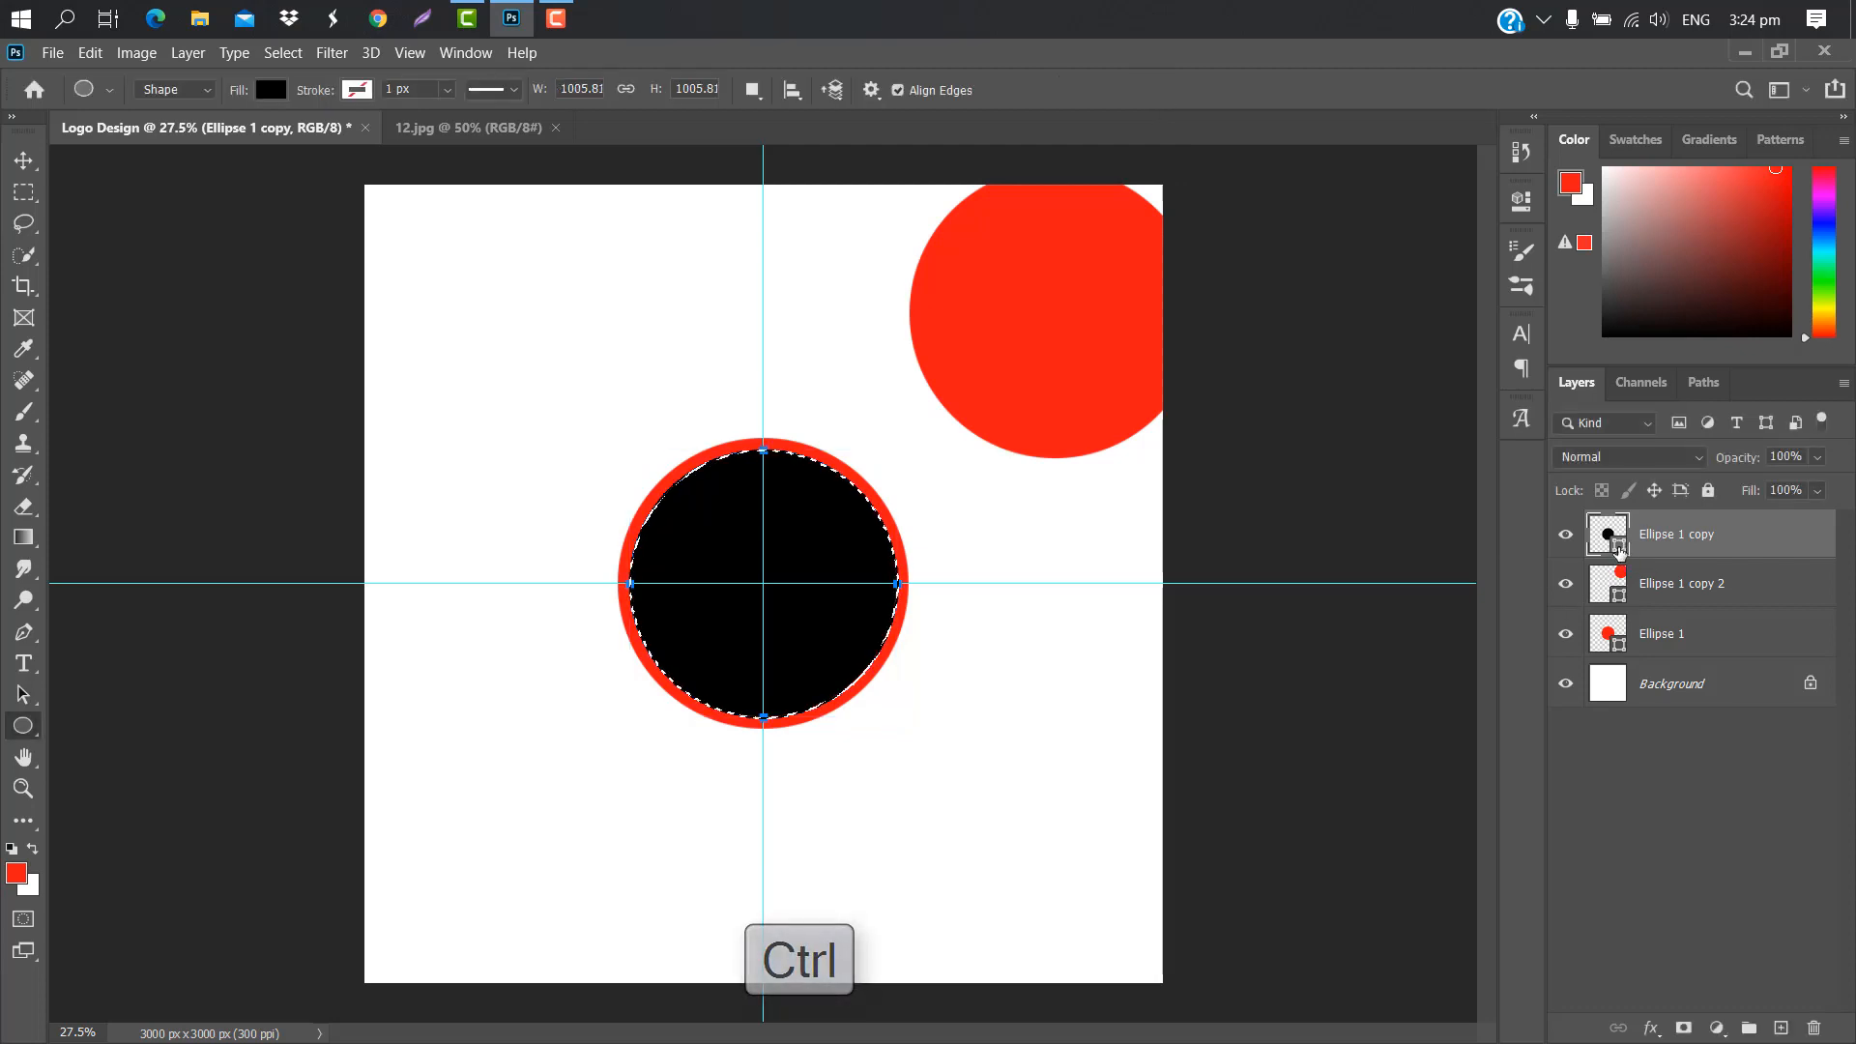
left_click(1704, 633)
right_click(1707, 634)
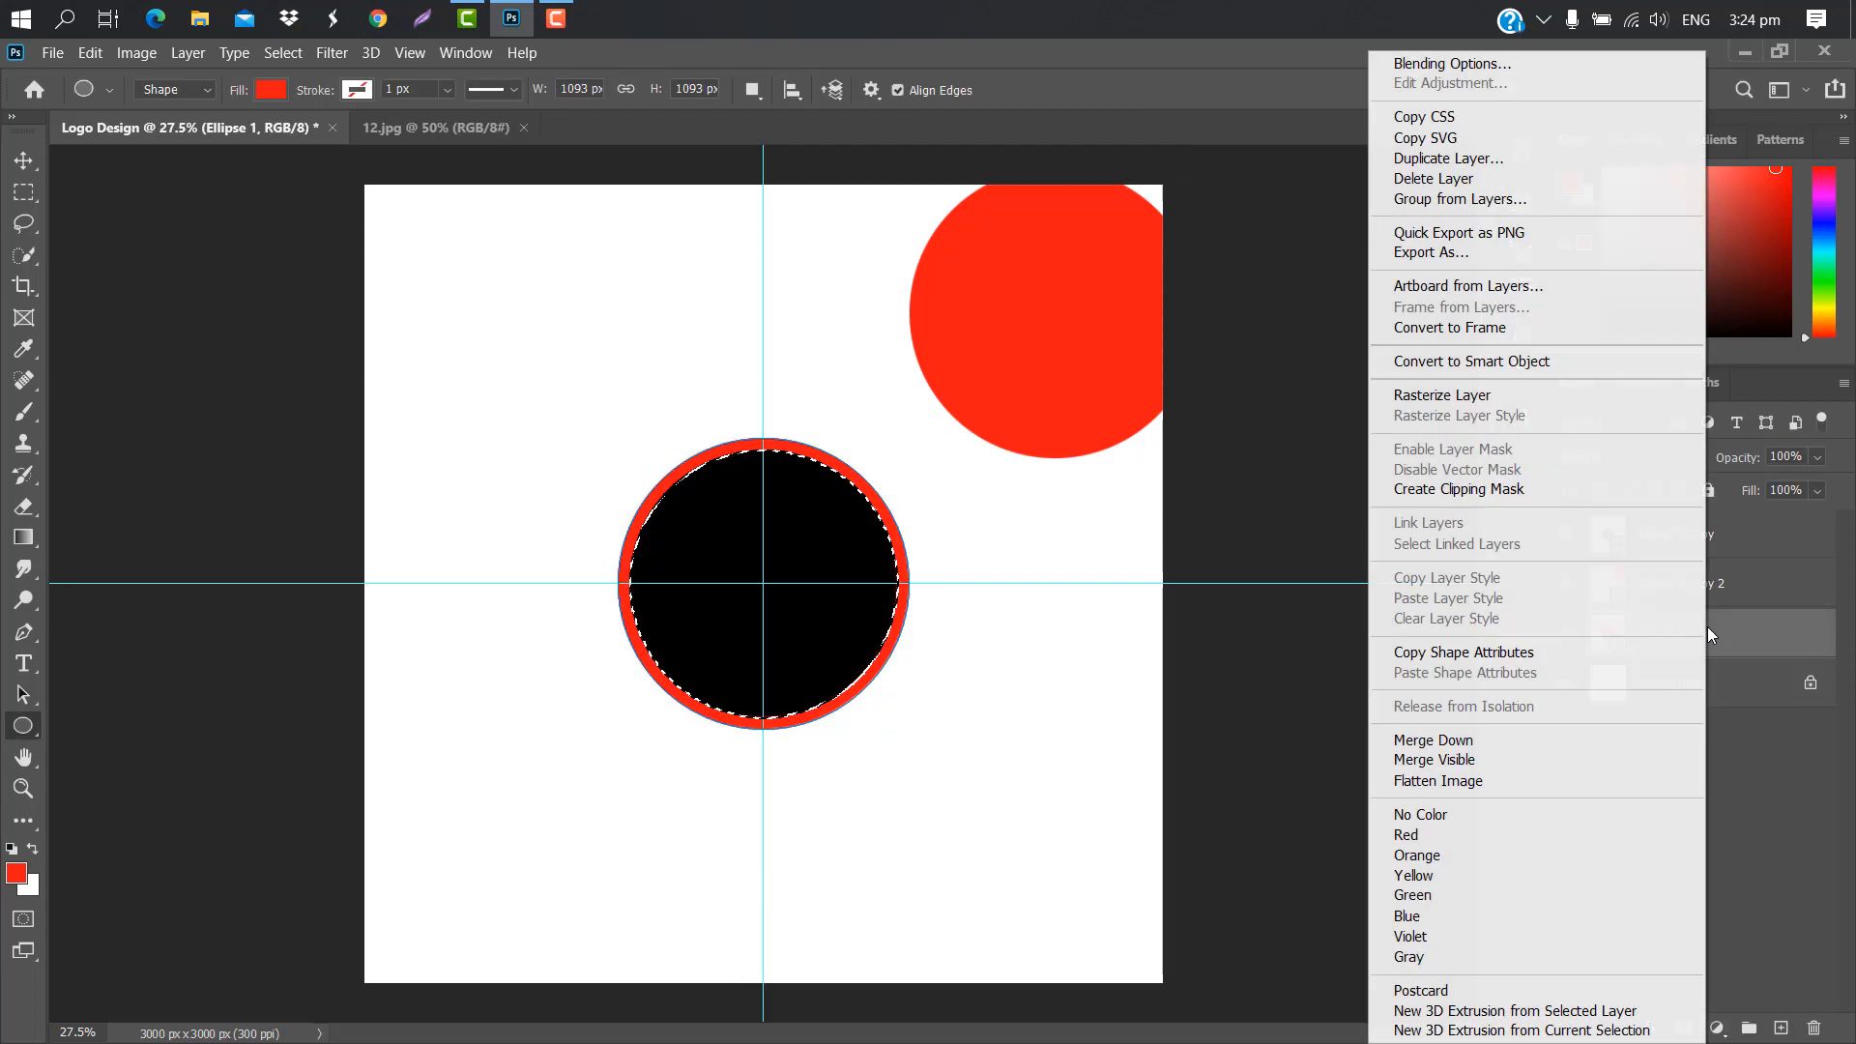
left_click(1454, 398)
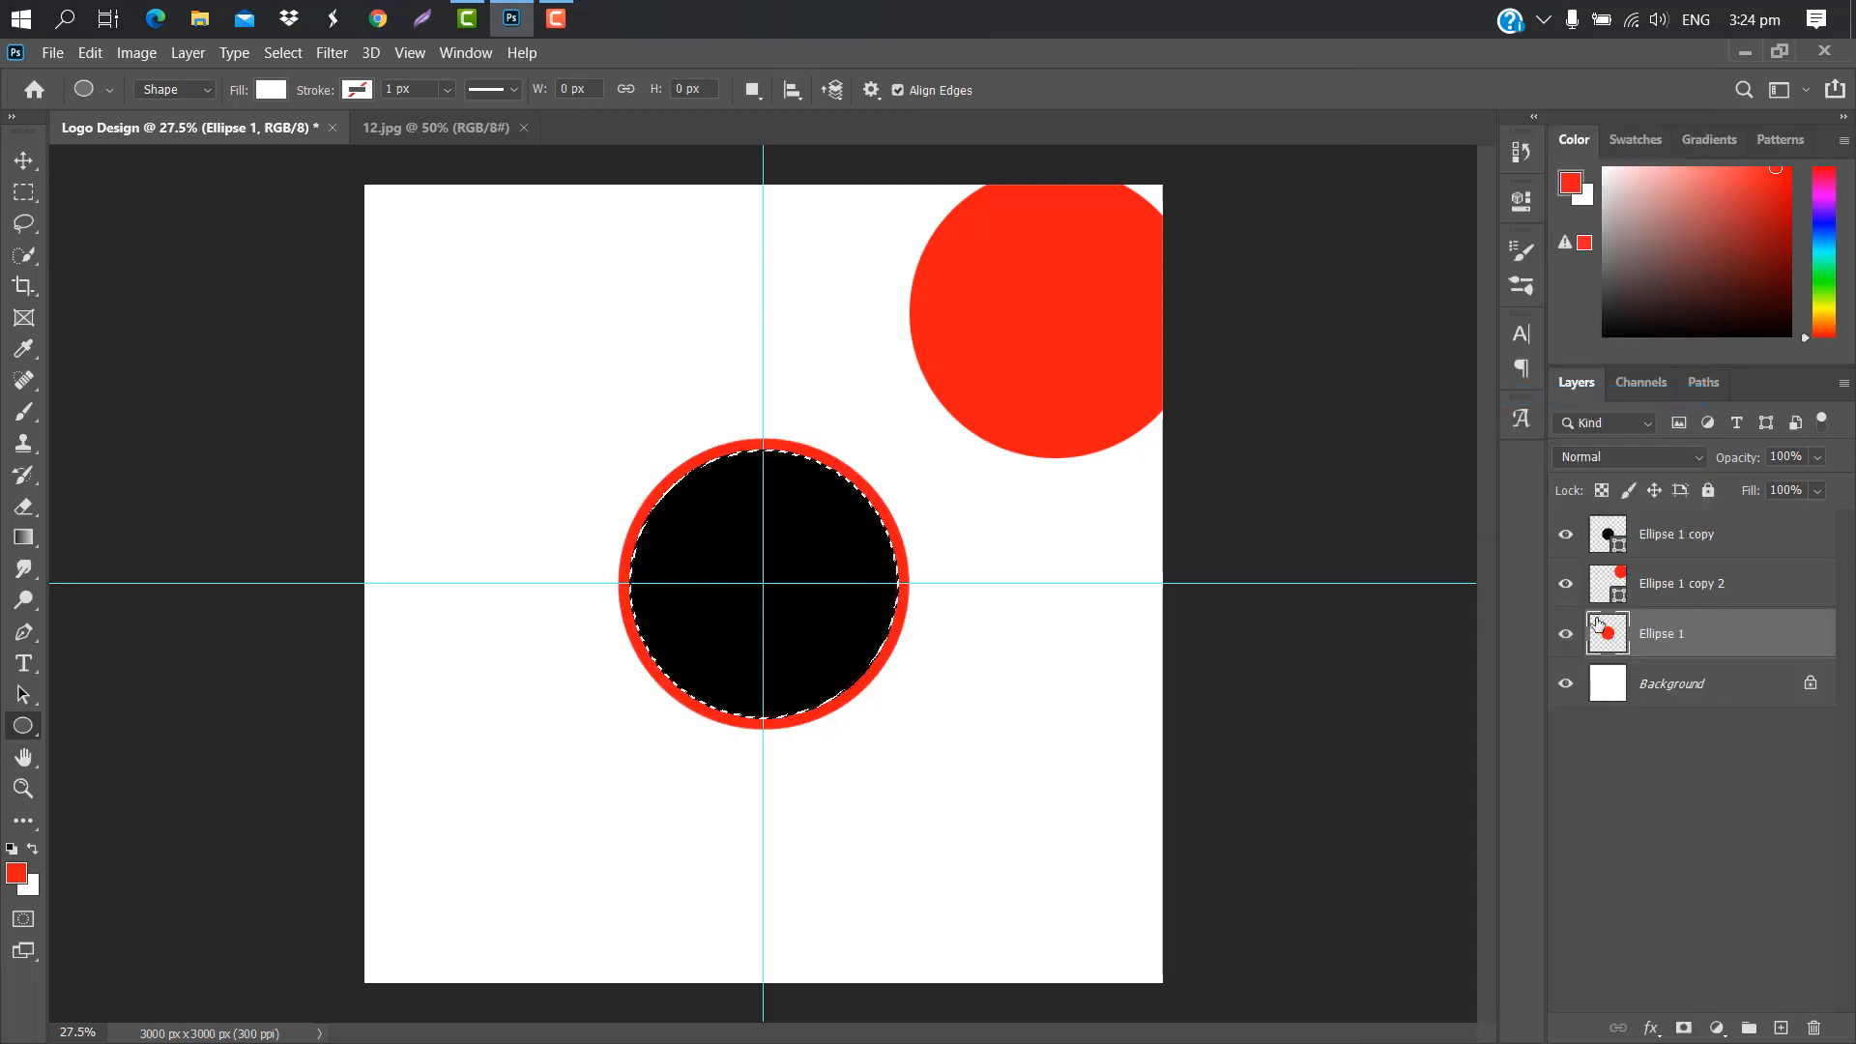
key("Delete")
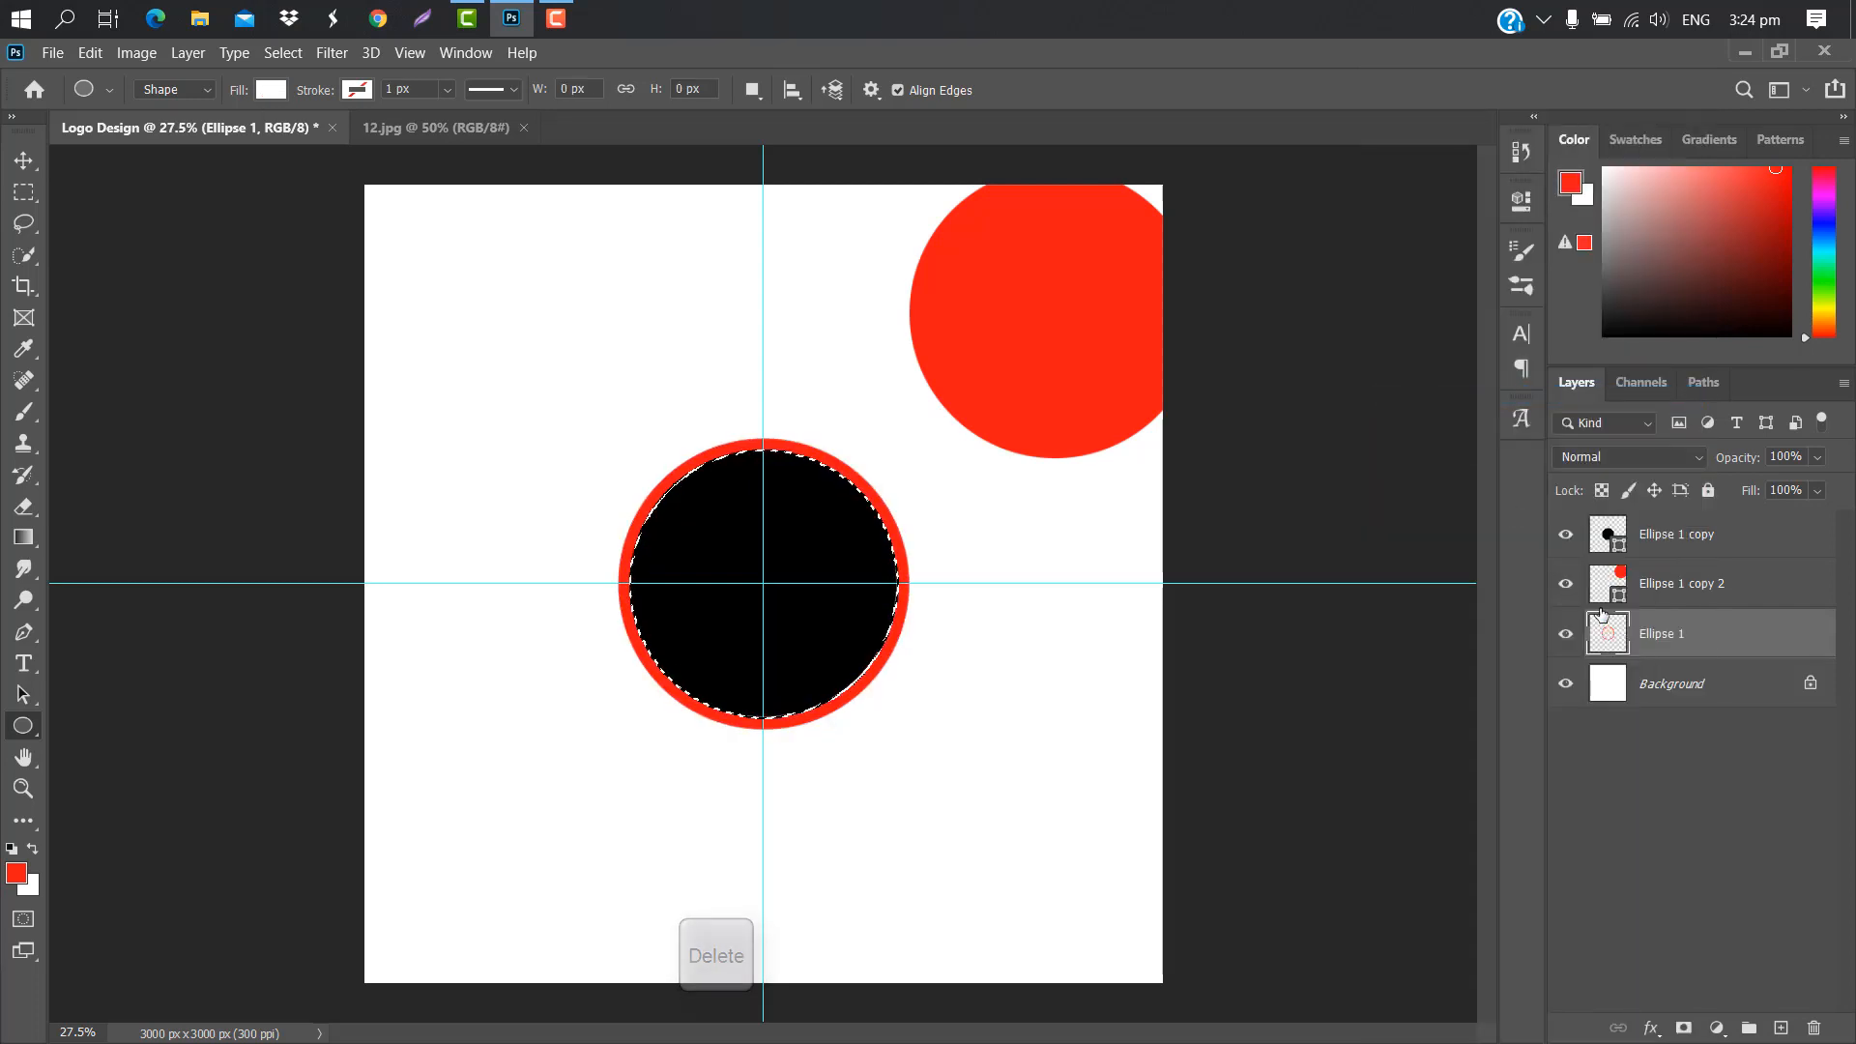
left_click_drag(1693, 547, 1813, 1027)
key("ctrl+d")
key("ctrl+d")
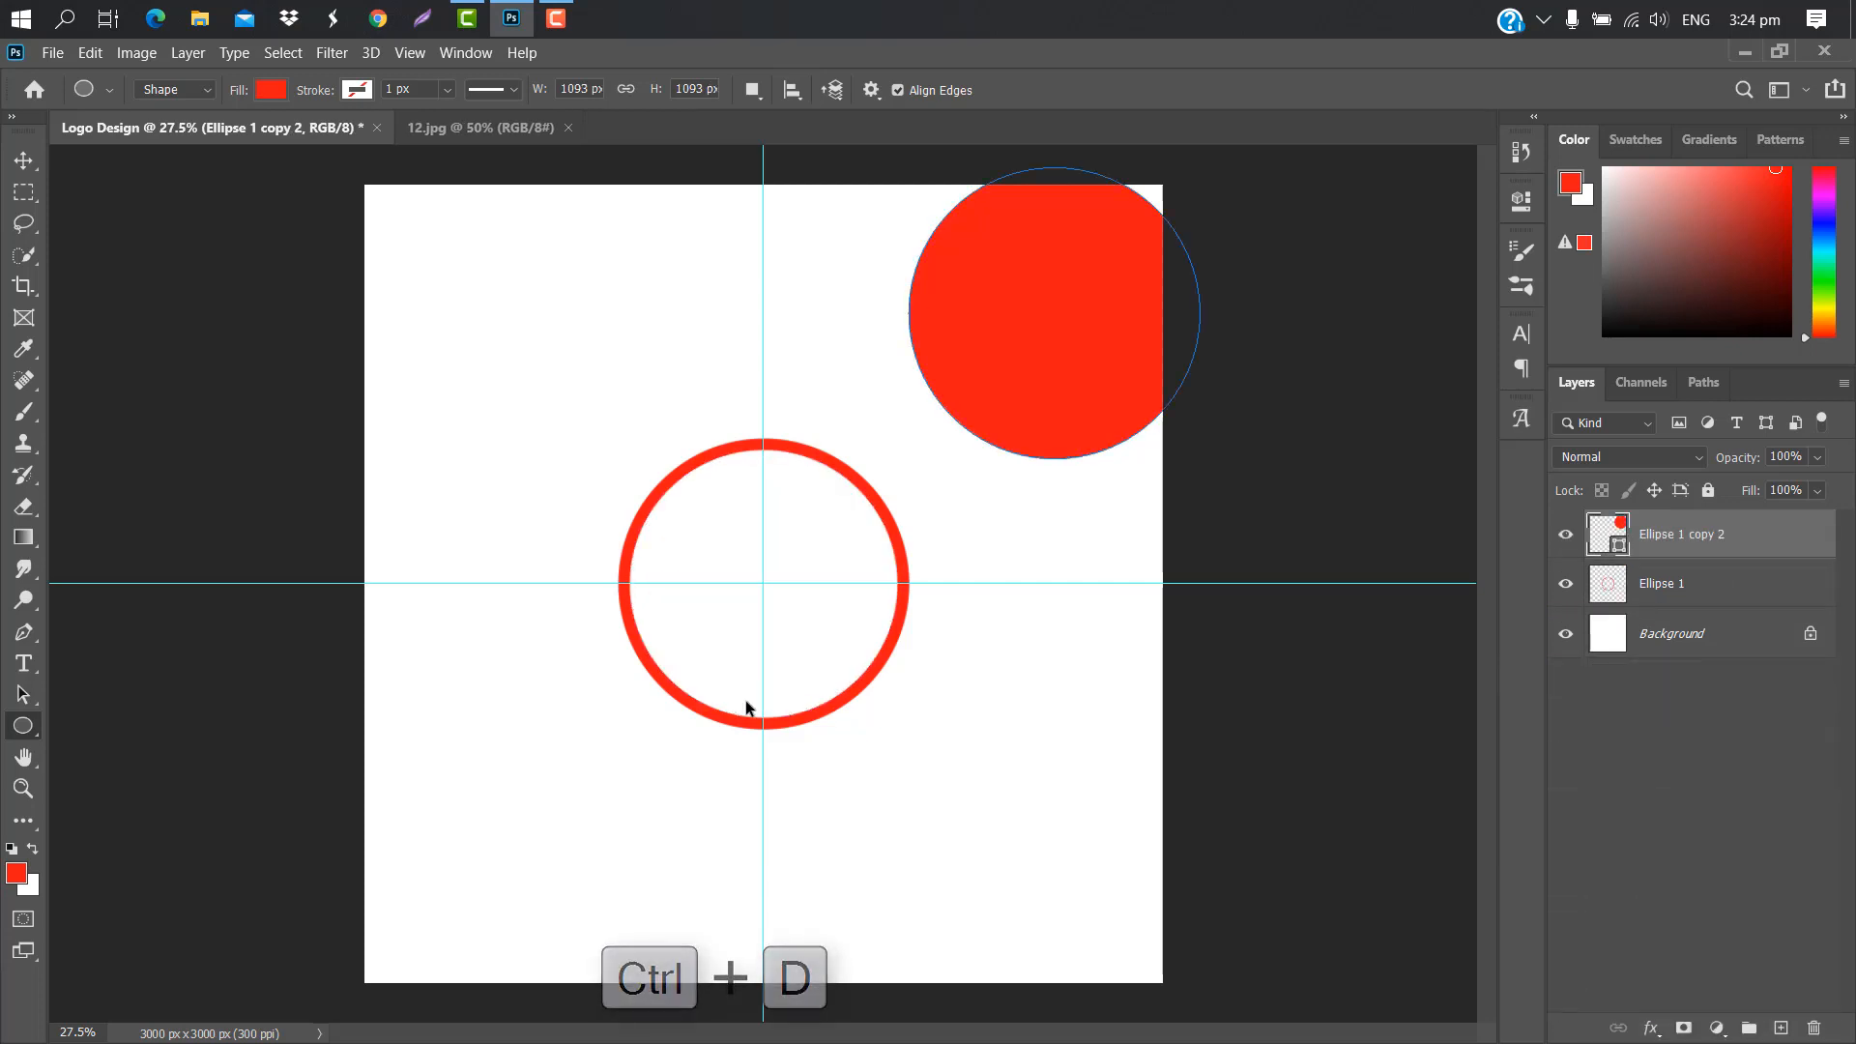
Scale the spare red circle to about 70% and centre it inside the red ring.
key("ctrl+t")
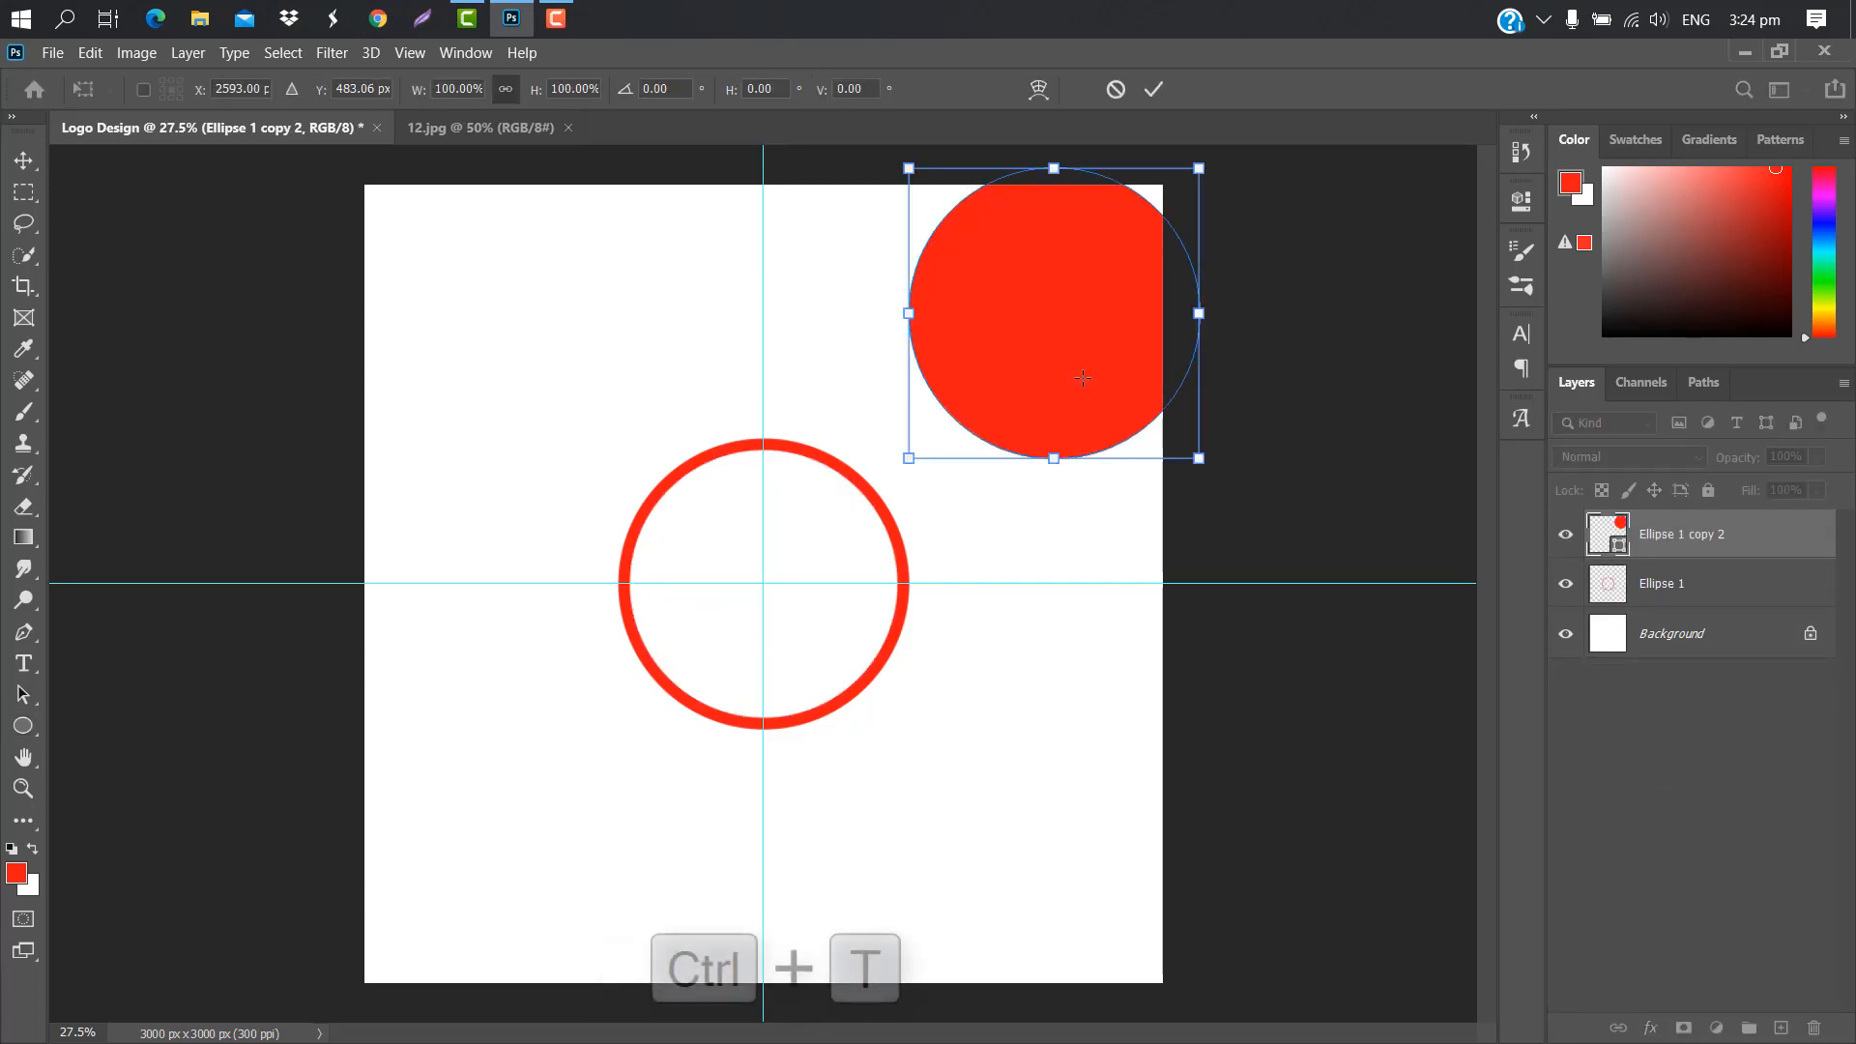
left_click_drag(1039, 325, 821, 533)
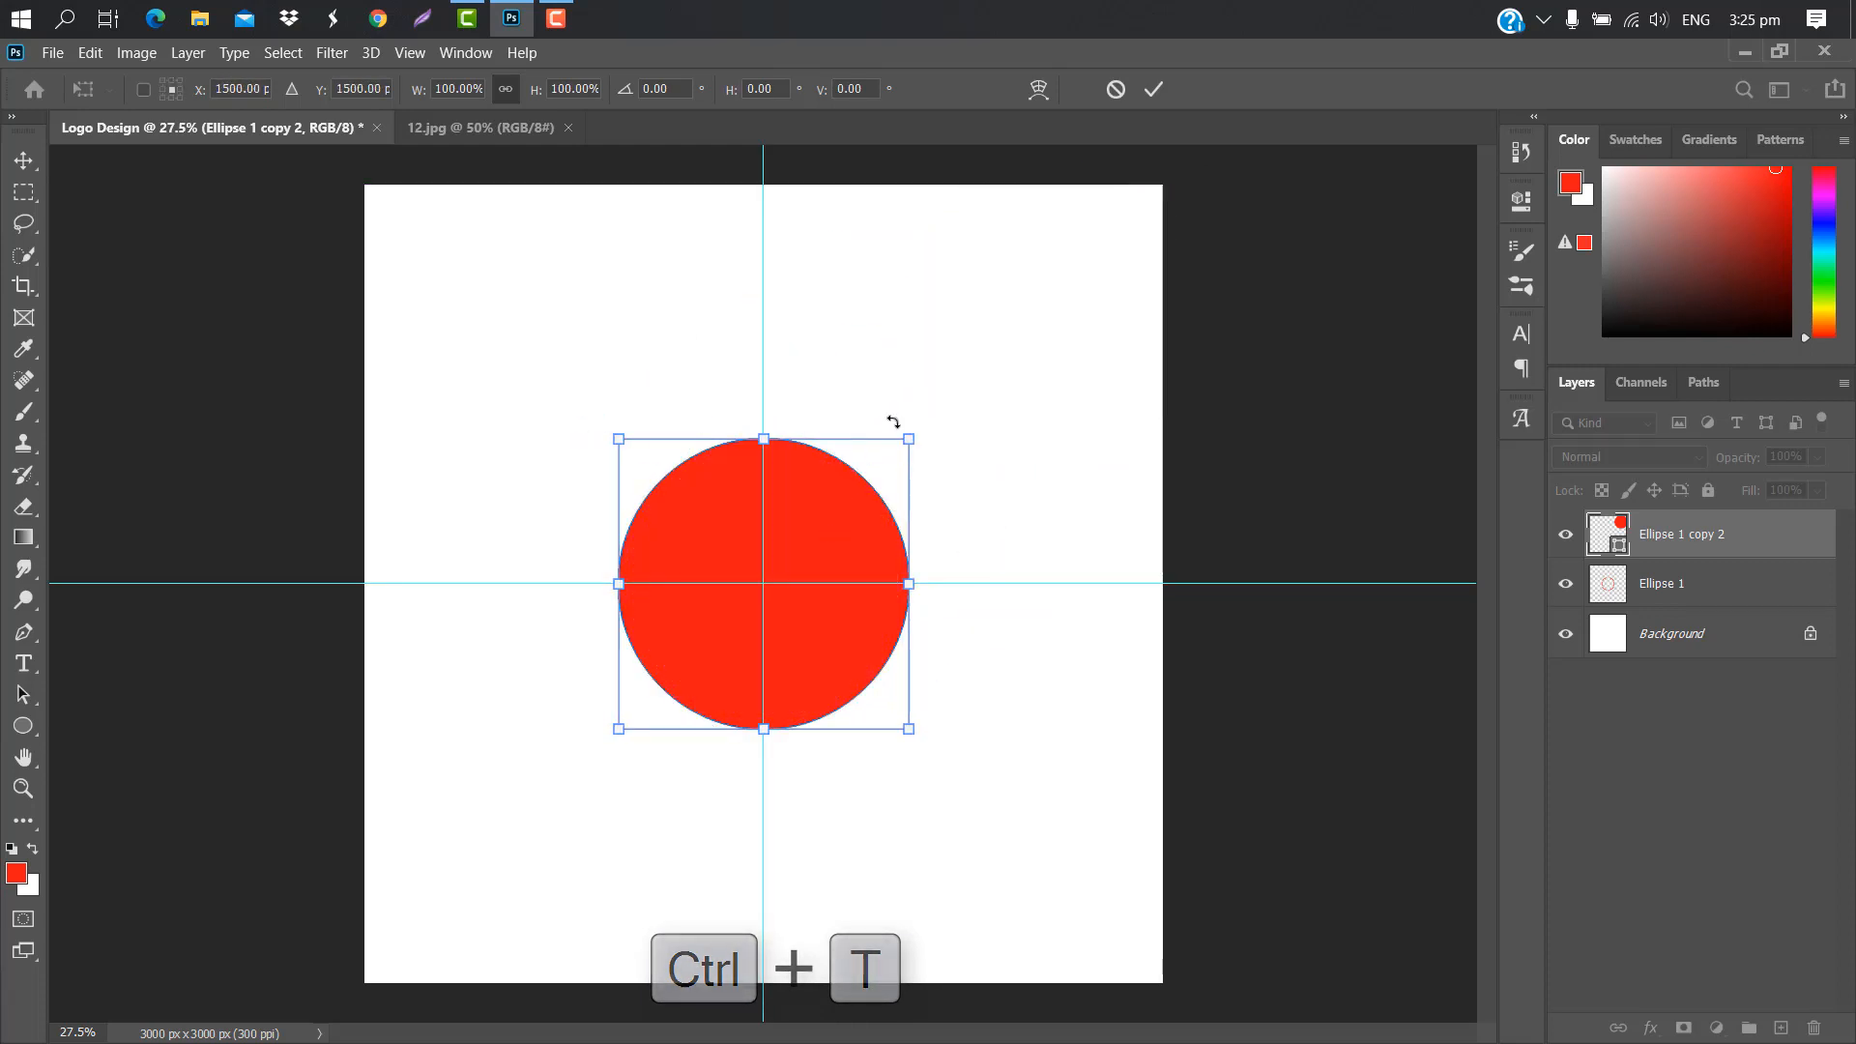
left_click_drag(907, 439, 822, 525)
left_click_drag(758, 580, 799, 543)
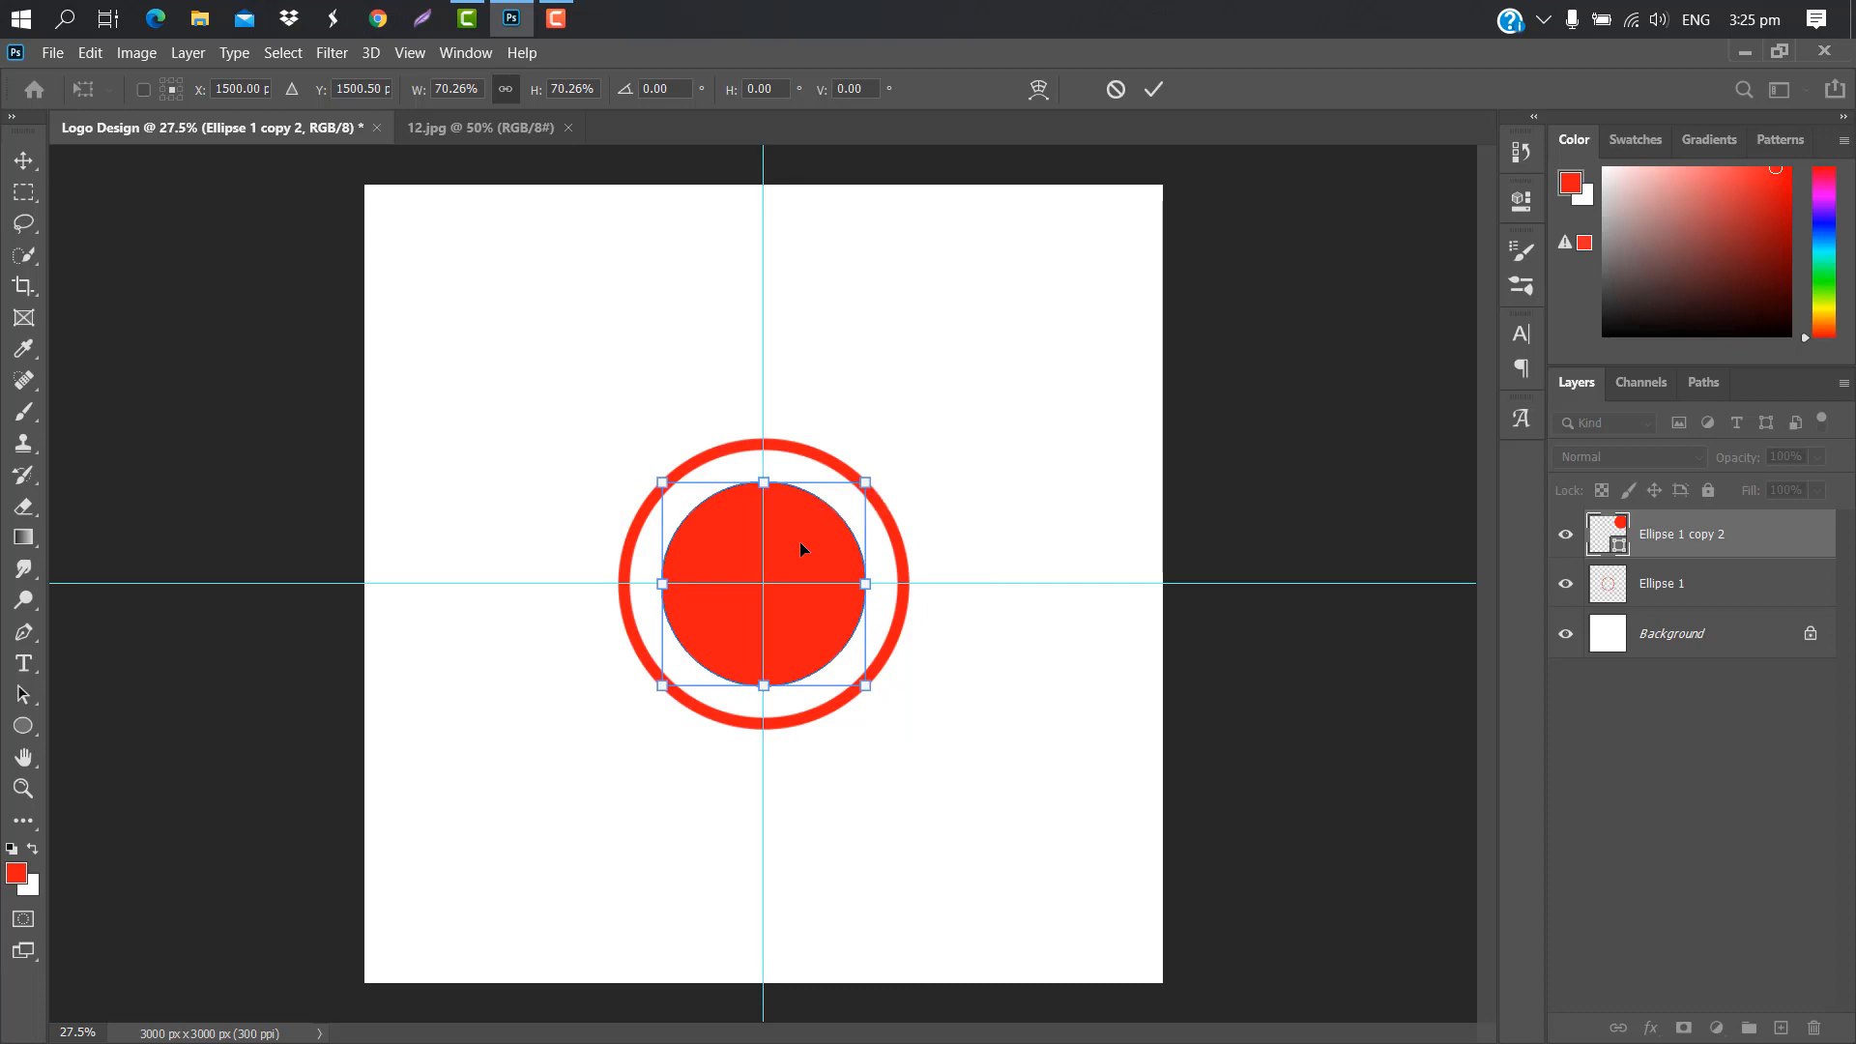
left_click(1164, 88)
Duplicate the inner red circle's layer and set the copy's fill colour to 000000.
left_click_drag(1764, 532, 1780, 1028)
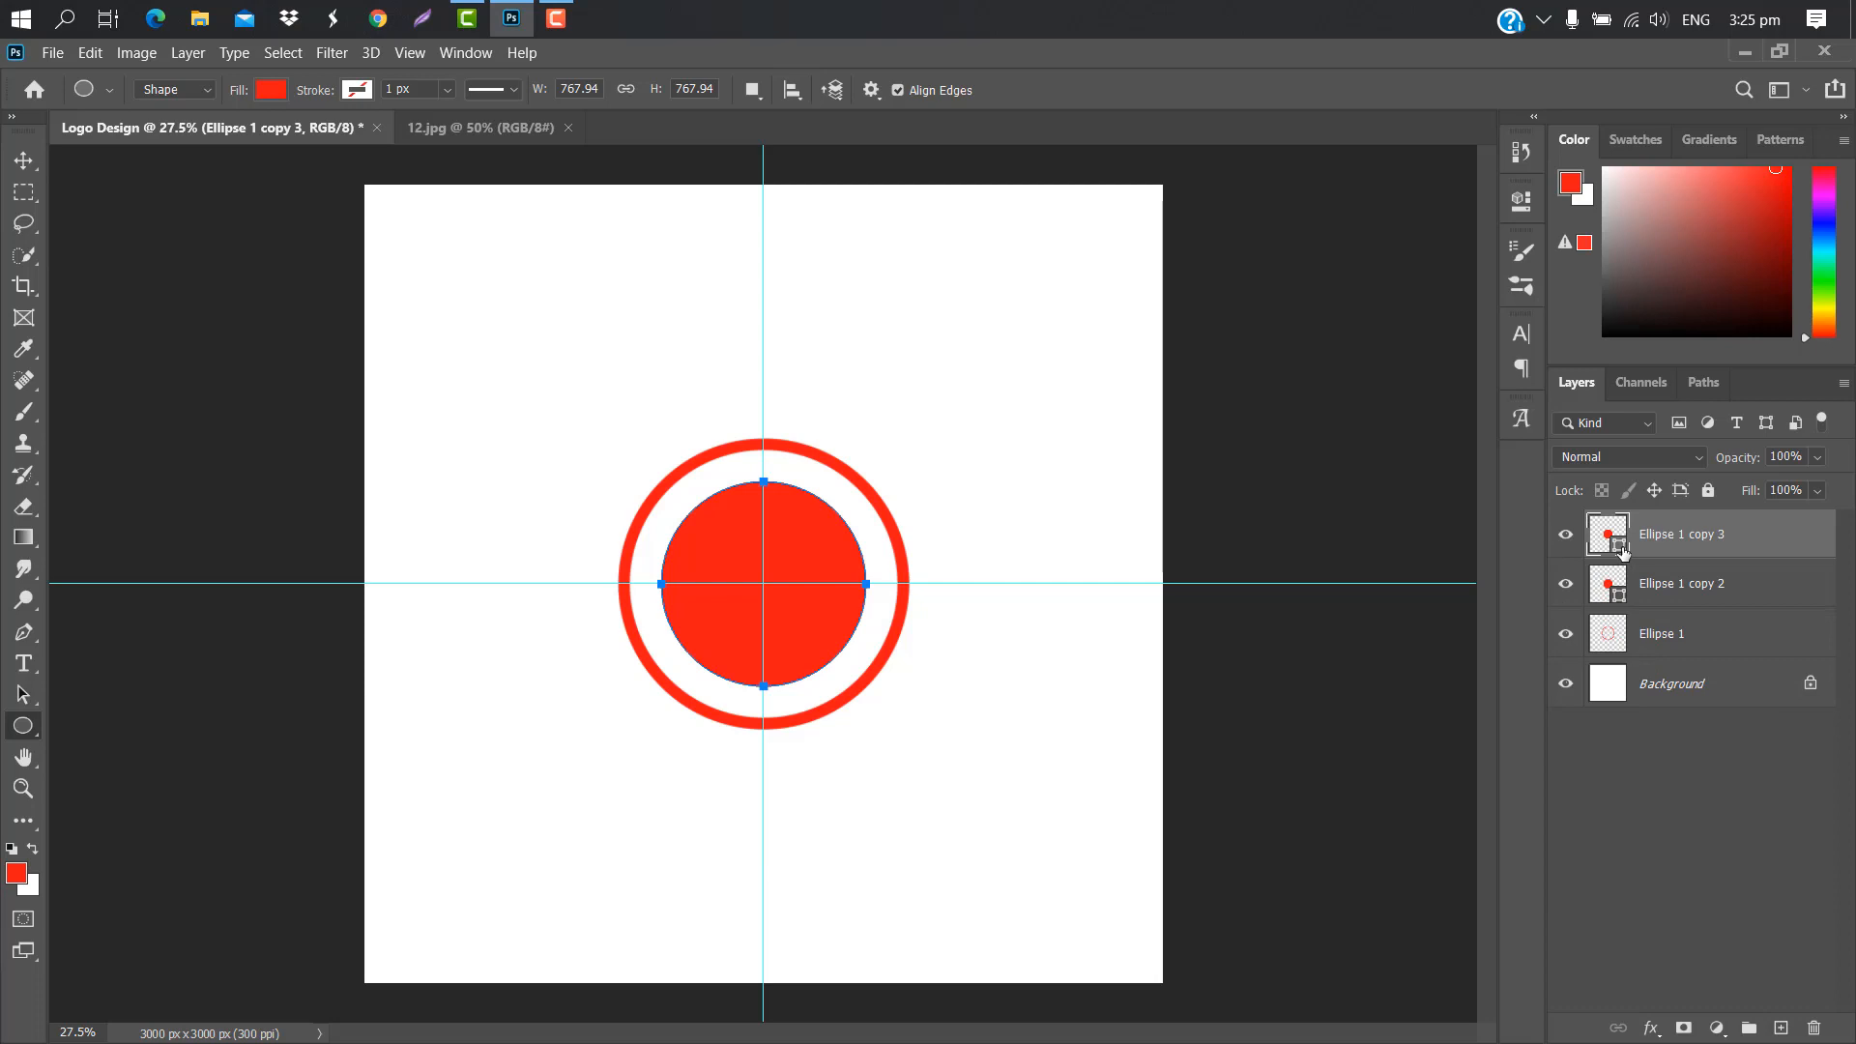
double_click(1622, 546)
type("000000")
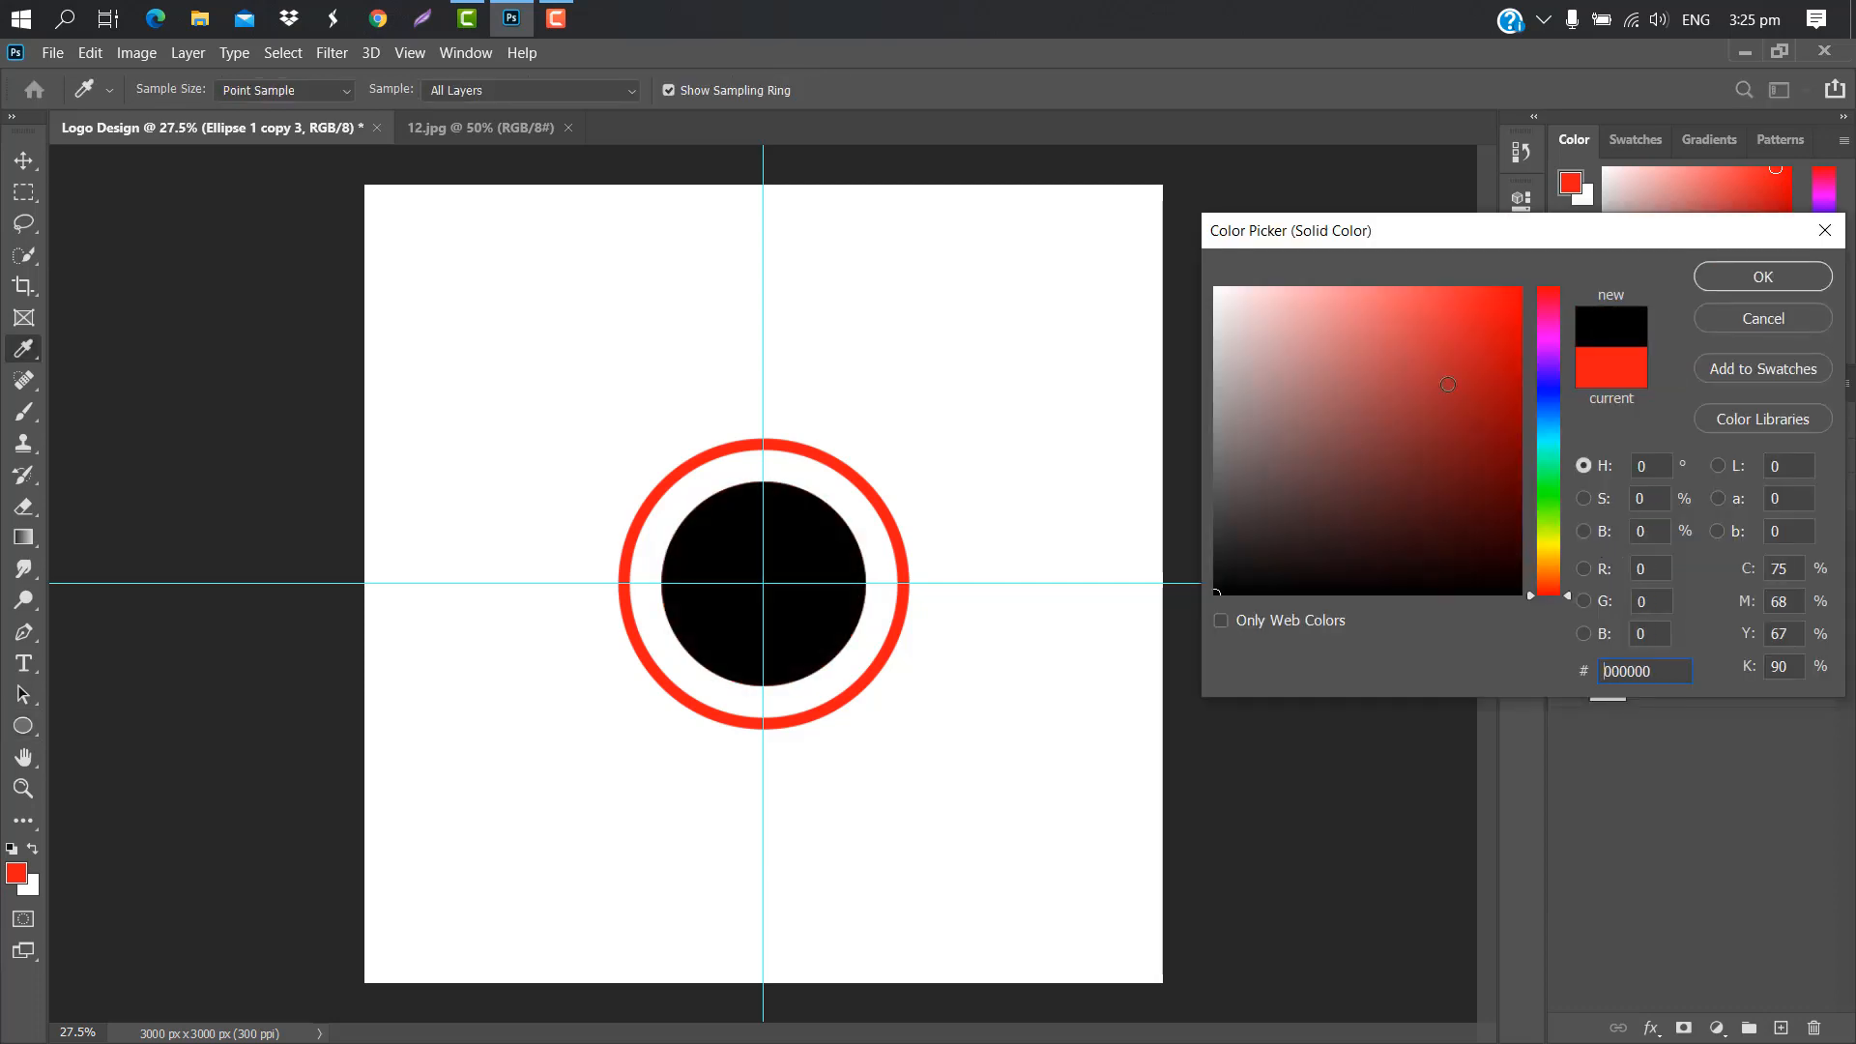
left_click(1763, 278)
Scale the black copy to about 70% and centre it on the inner red circle at X 1500 px, Y 1500 px.
key("ctrl+t")
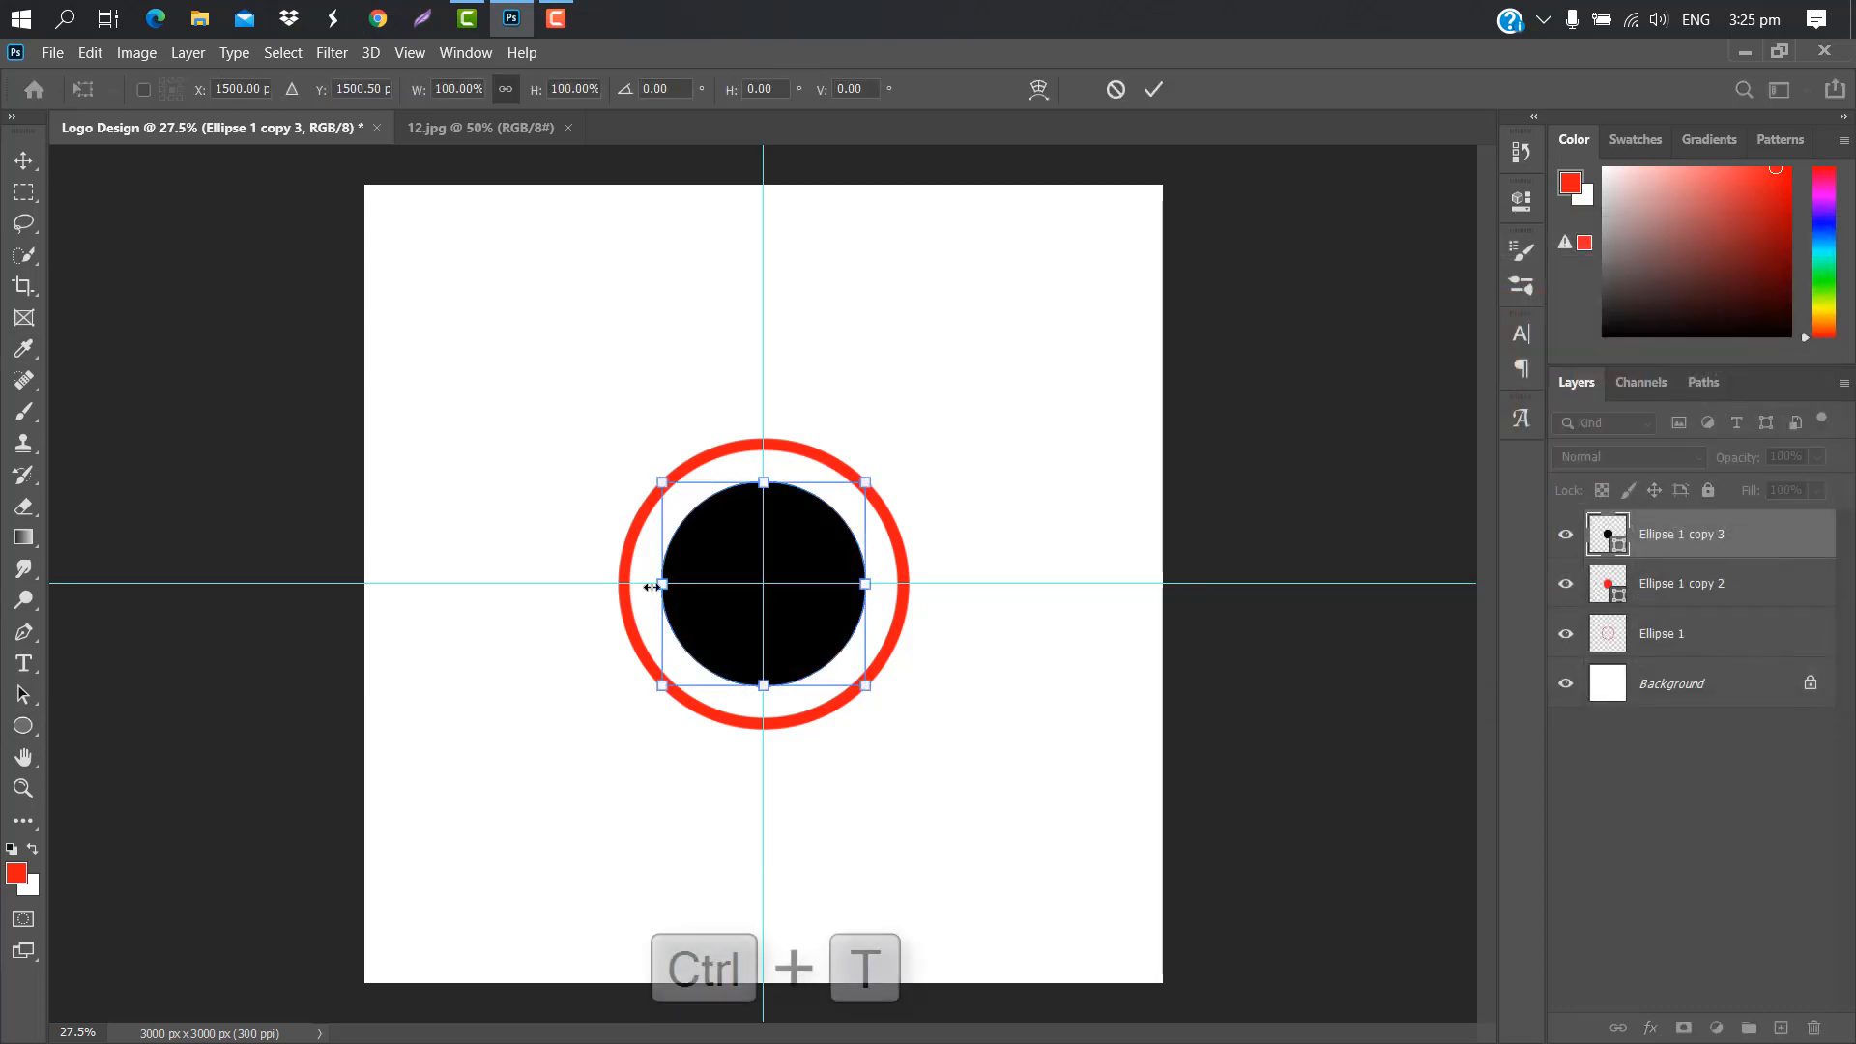
left_click_drag(849, 487, 794, 532)
left_click_drag(747, 625, 778, 595)
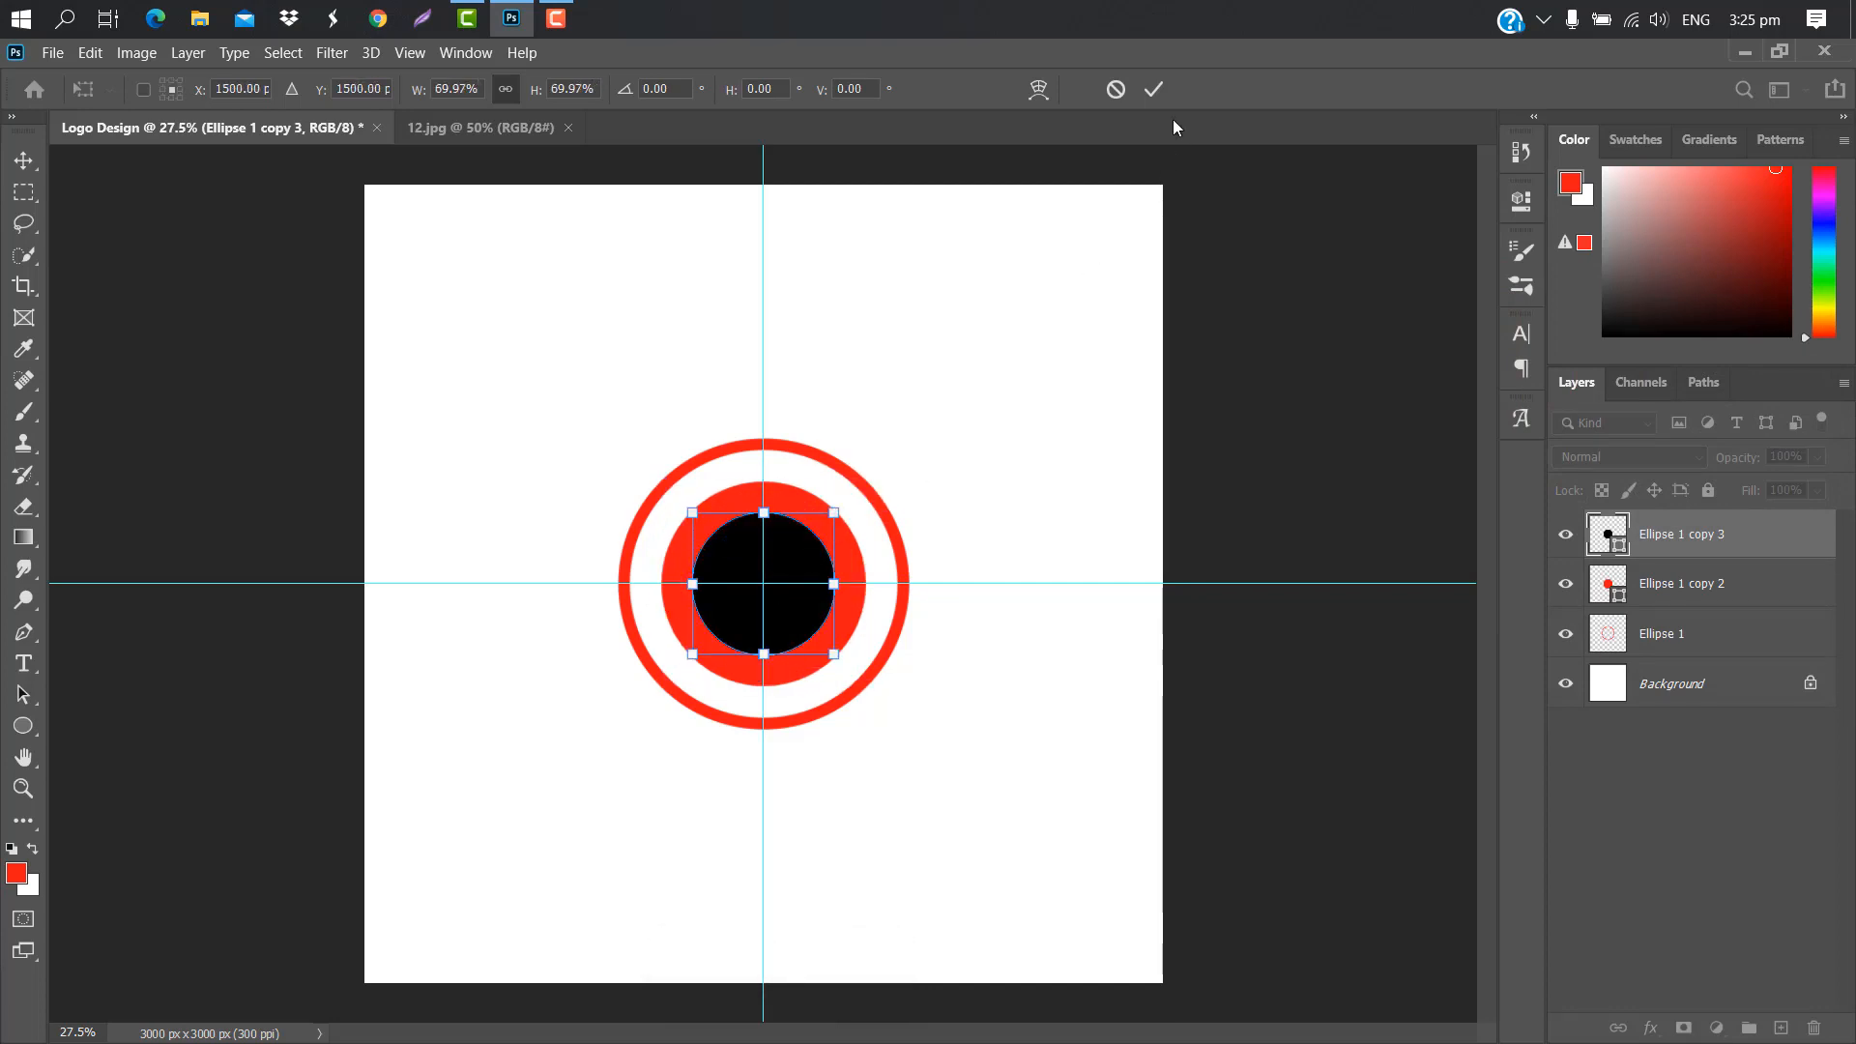
key("Return")
Cut the black circle's shape out of the rasterized Ellipse 1 copy 2 layer, and delete the black Ellipse 1 copy 3 layer.
key("ctrl")
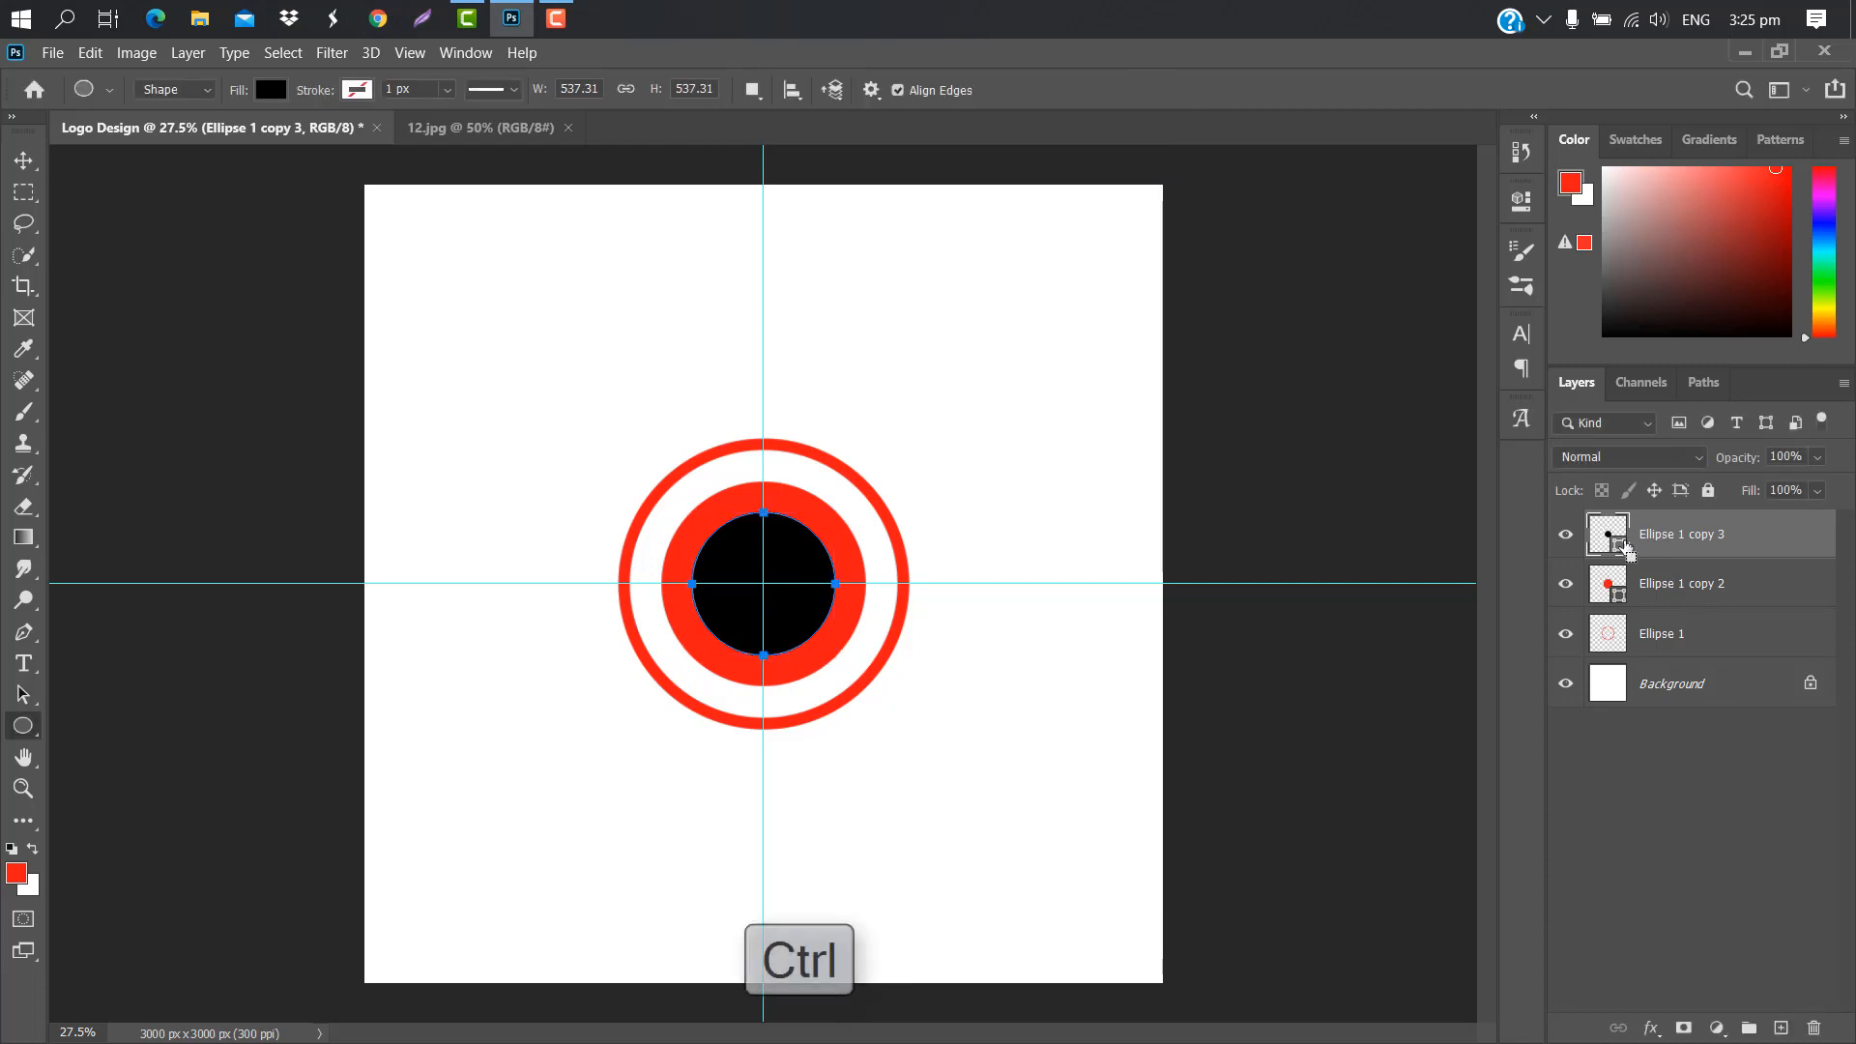
left_click(1767, 585)
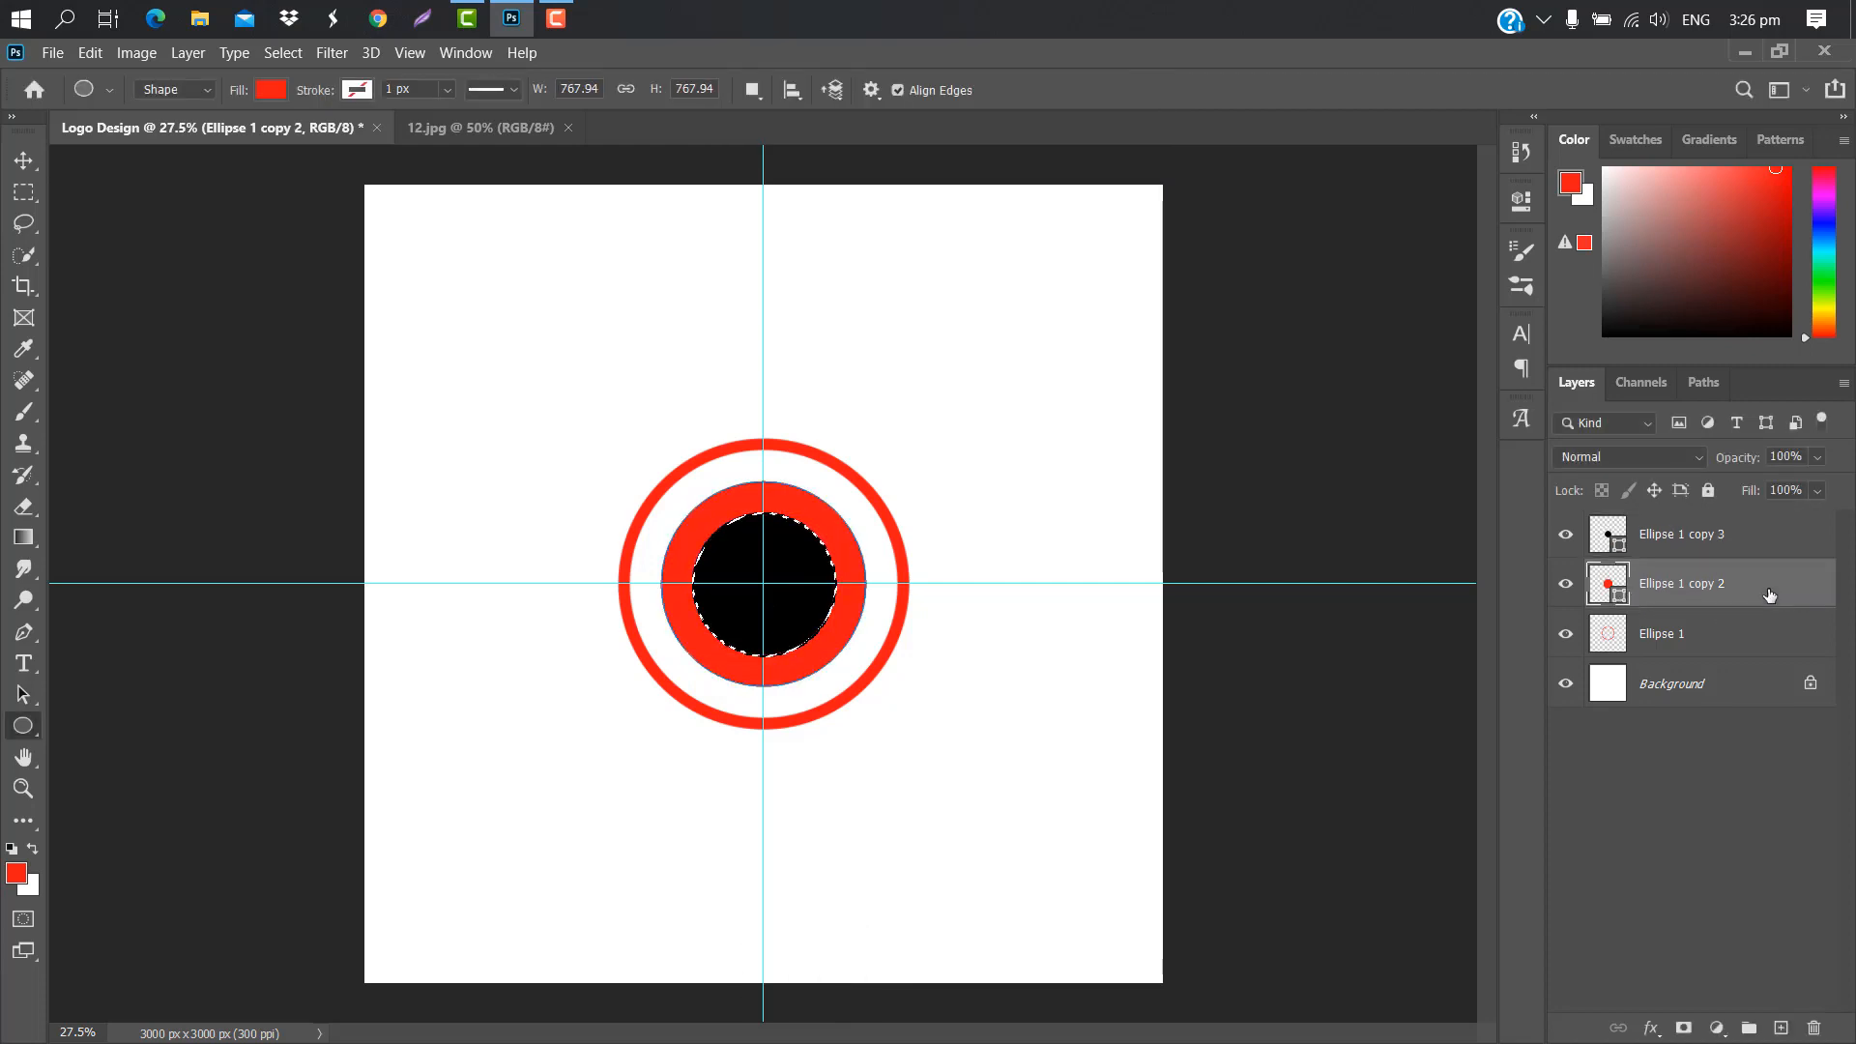
right_click(1768, 585)
left_click(1701, 395)
key("Delete")
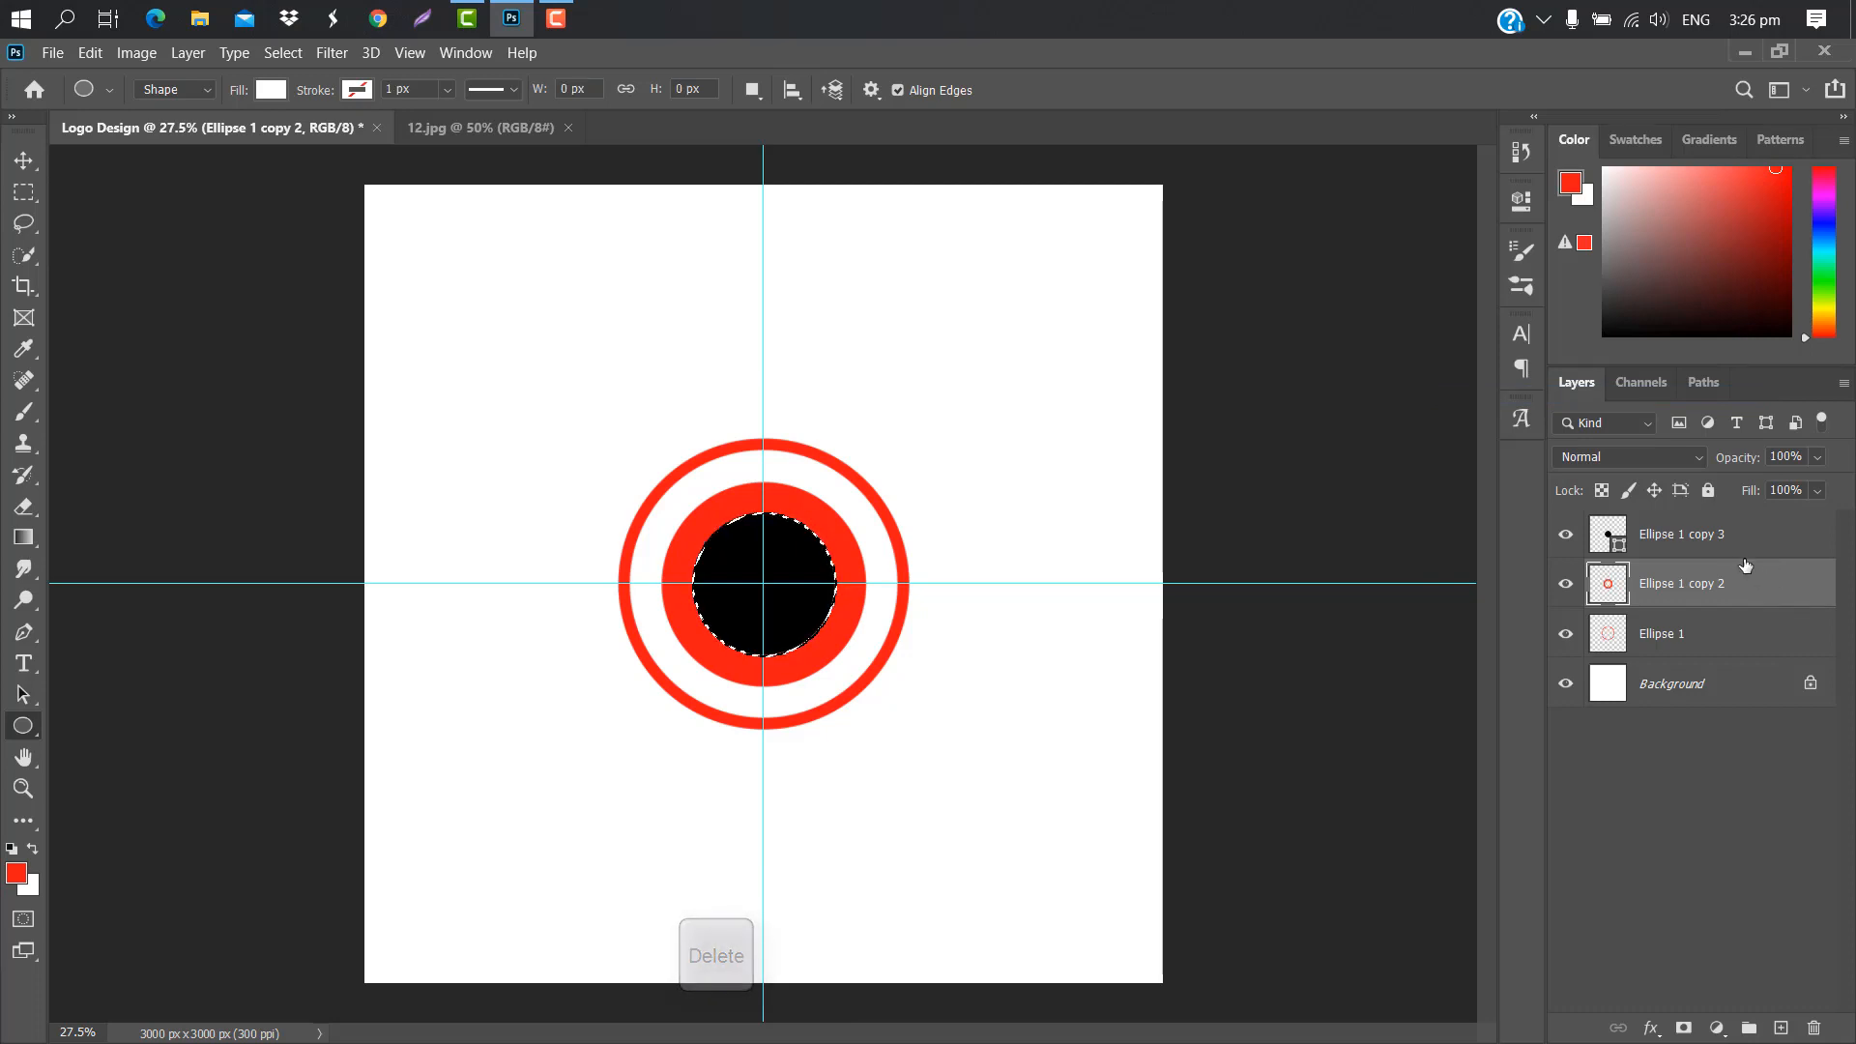
left_click_drag(1745, 534, 1814, 1028)
key("ctrl+d")
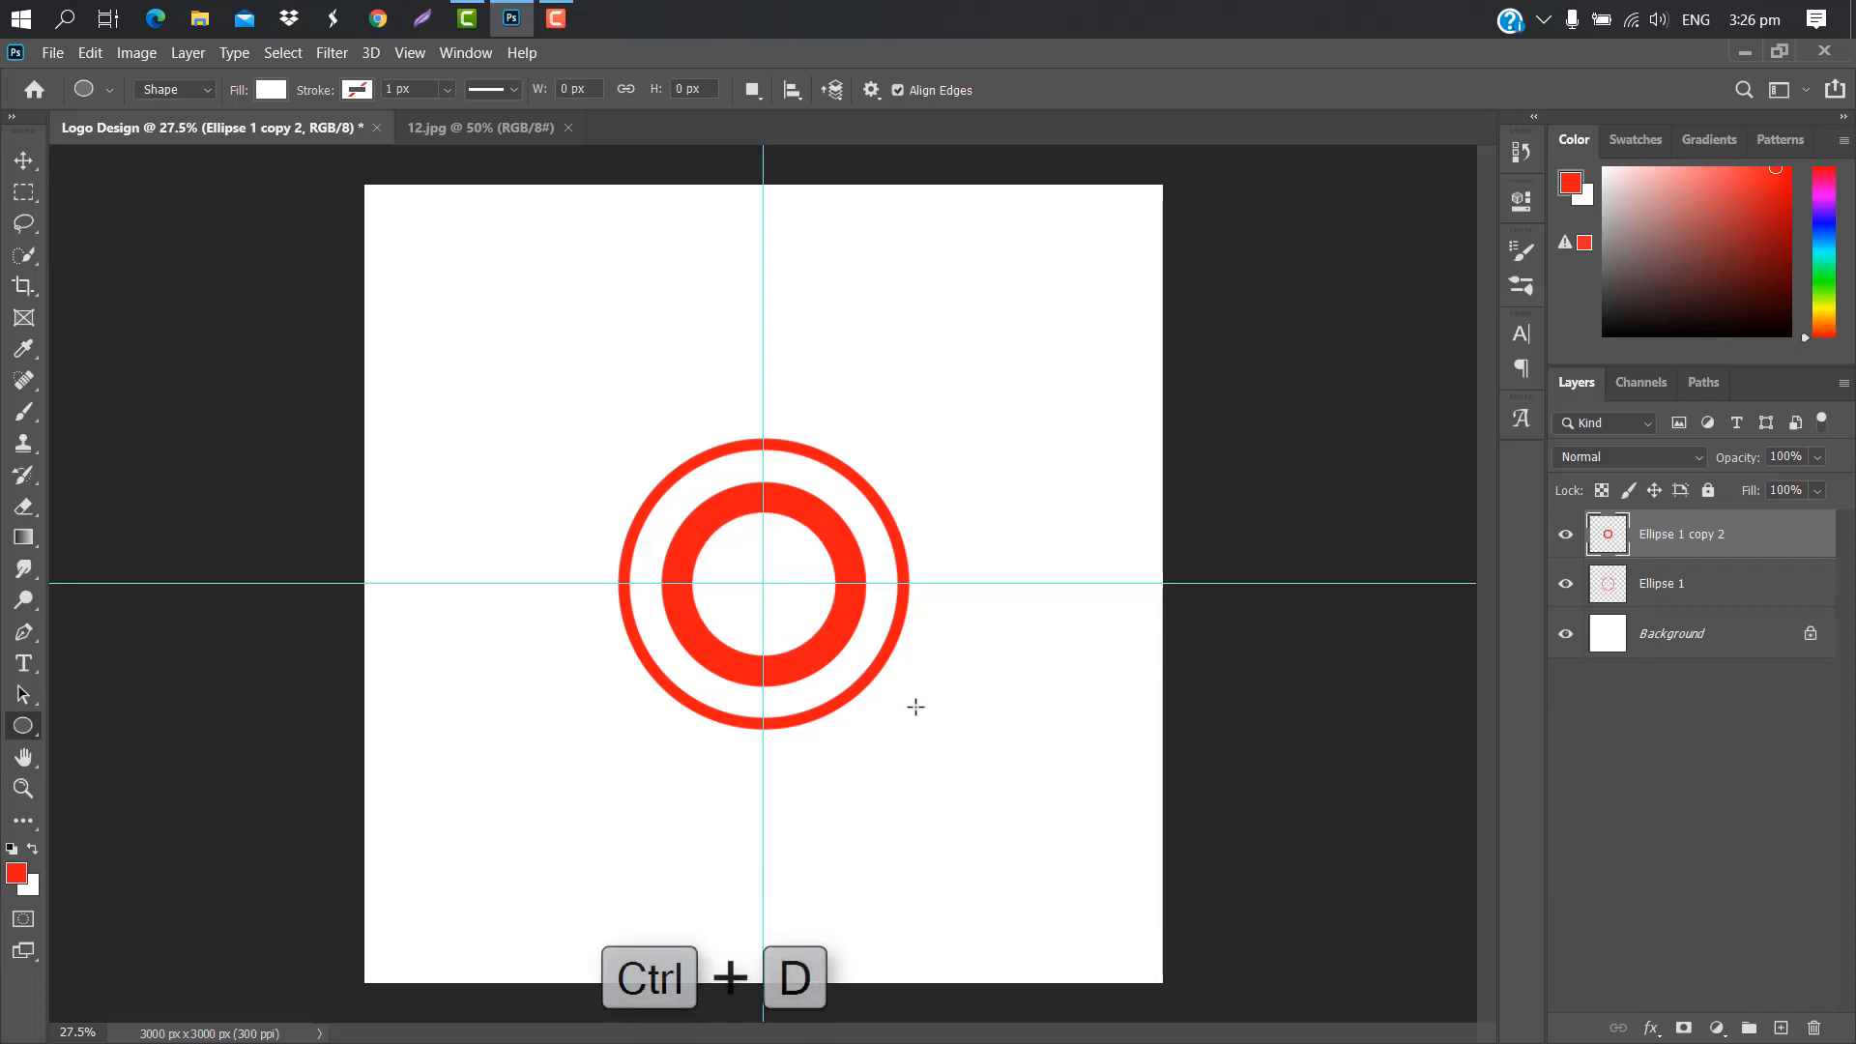
Scale both ring layers together to about 114%, keeping them centred at X 1500 px, Y 1500 px.
left_click(1730, 592, "ctrl")
key("ctrl+t")
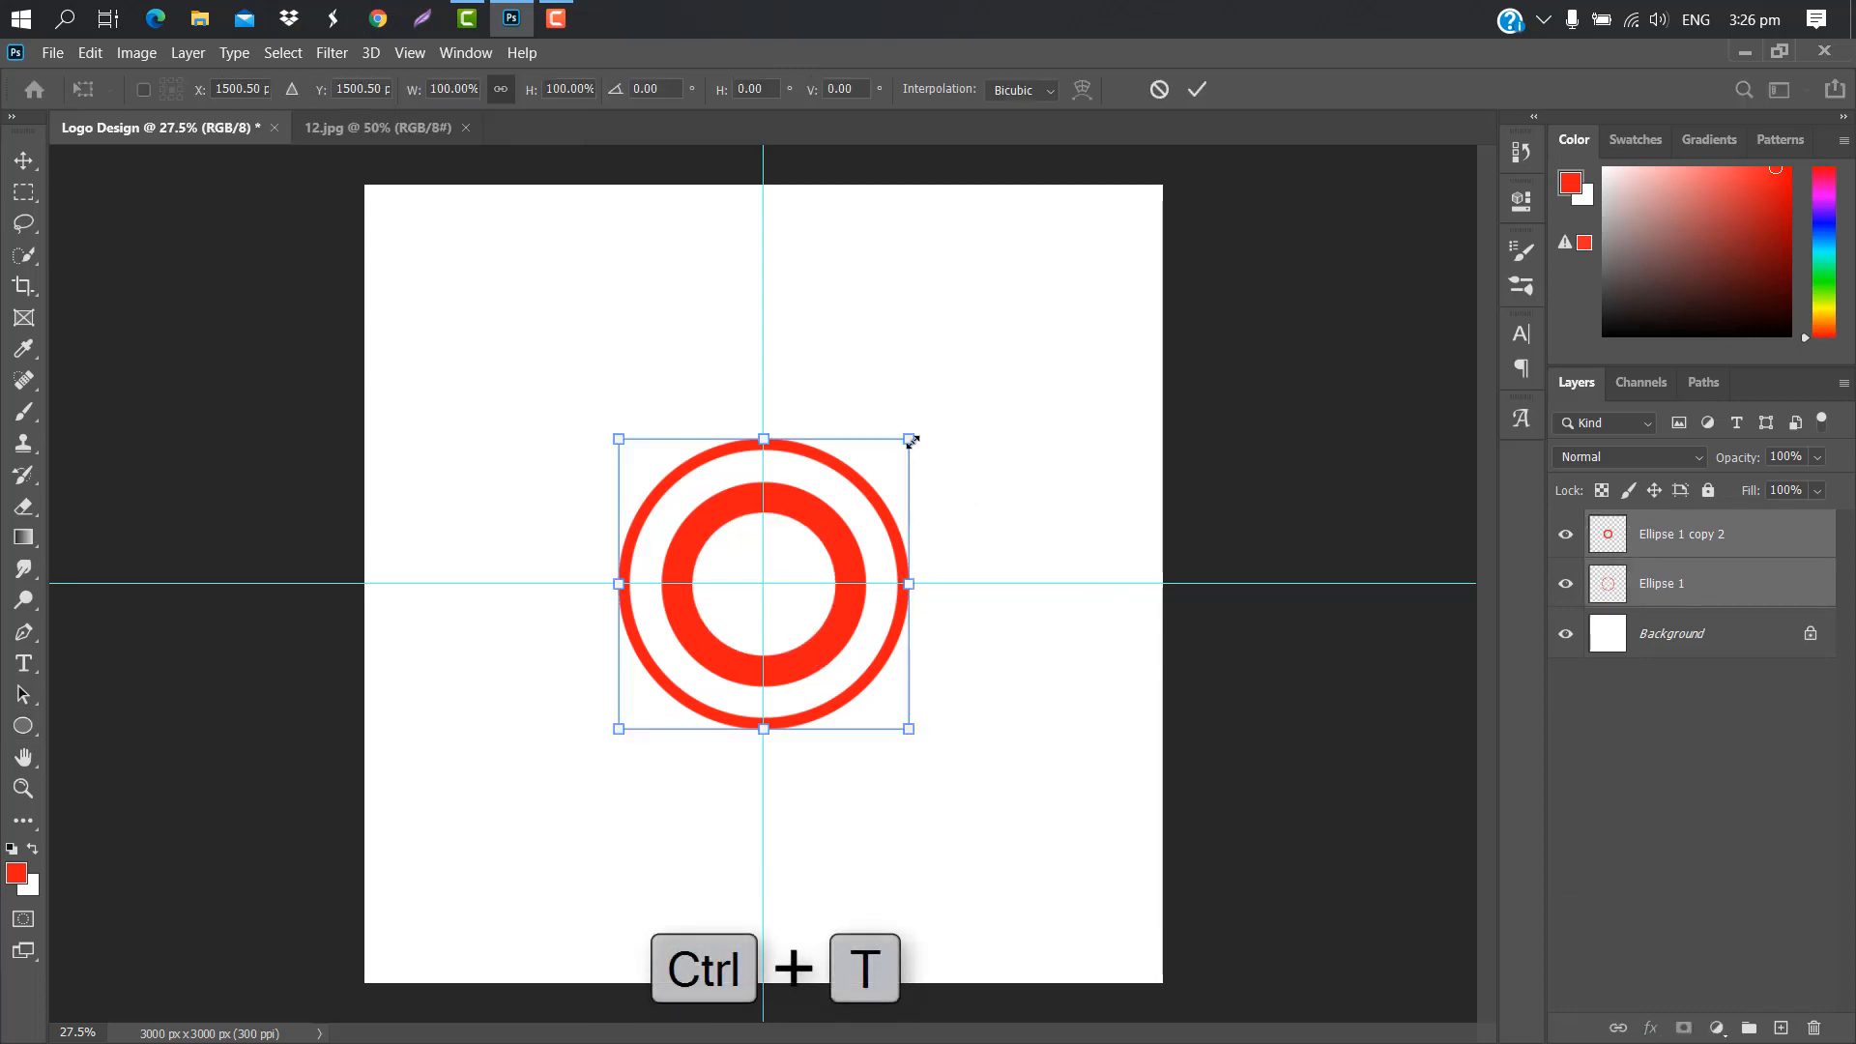
left_click_drag(910, 441, 948, 401)
left_click_drag(882, 472, 862, 499)
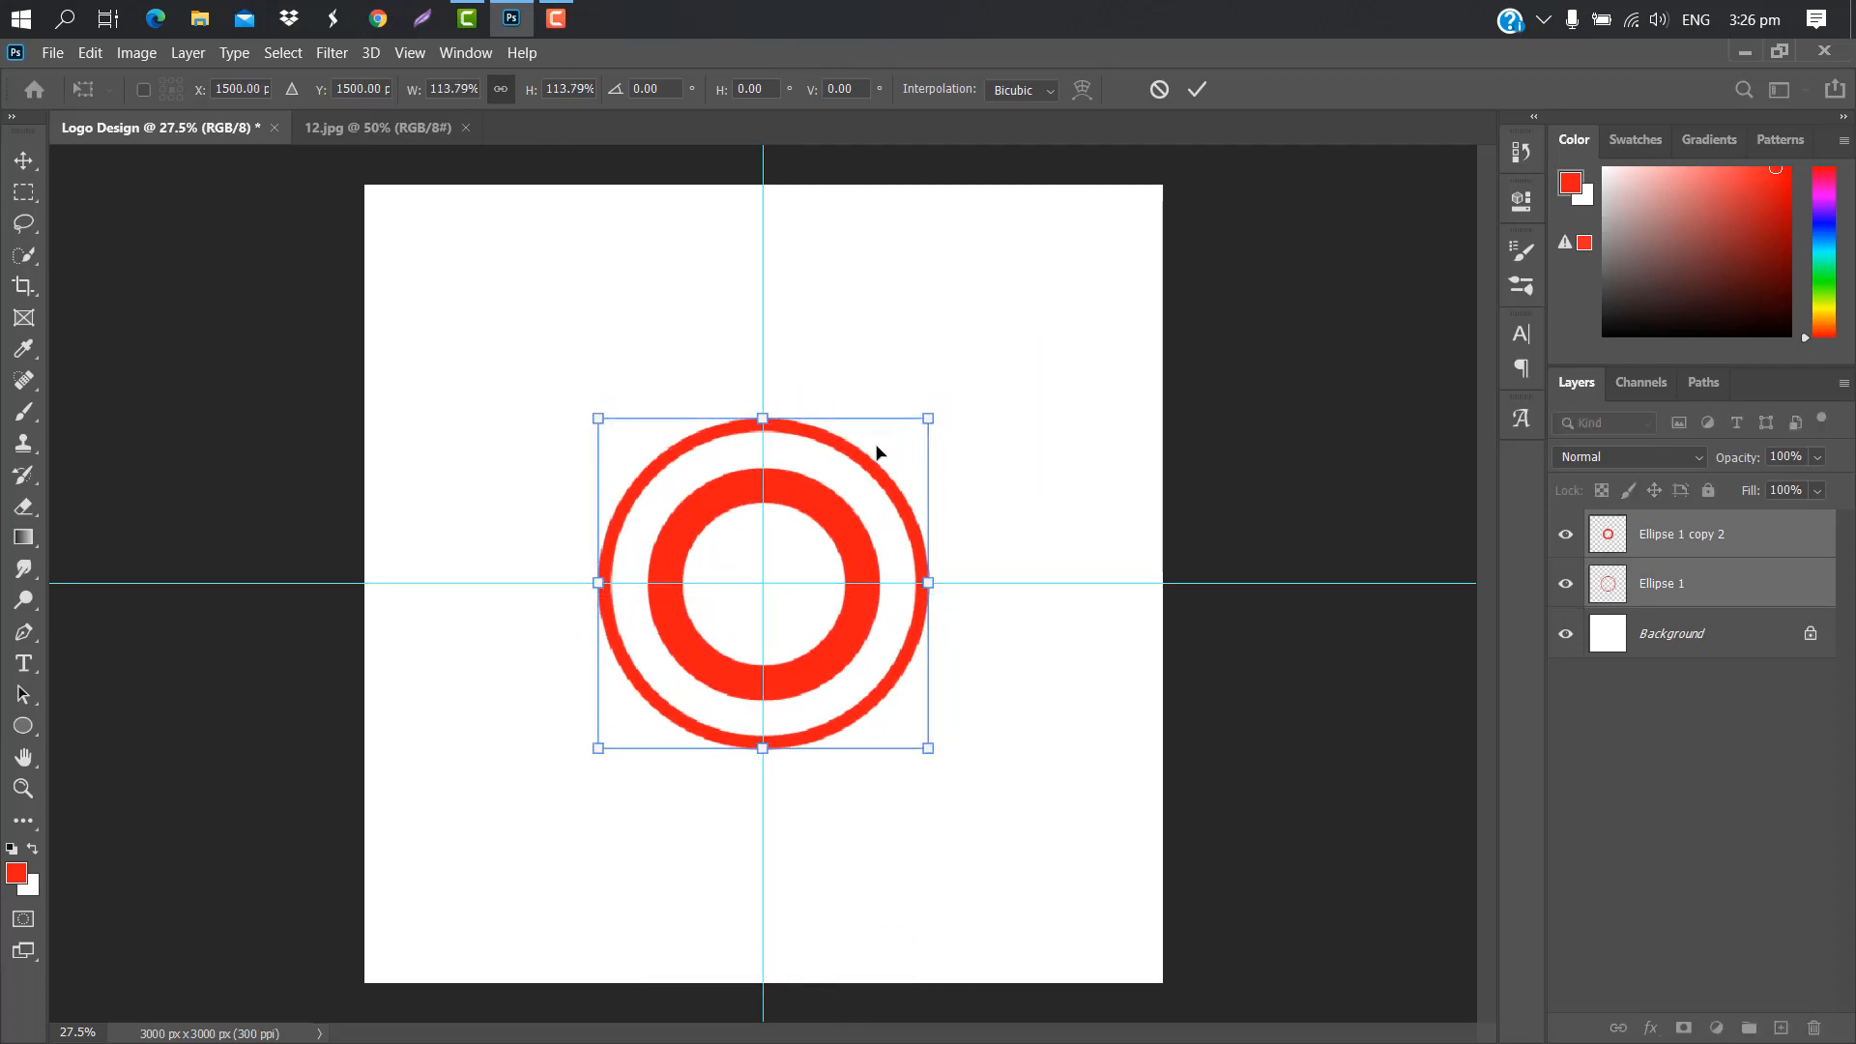
left_click(1195, 94)
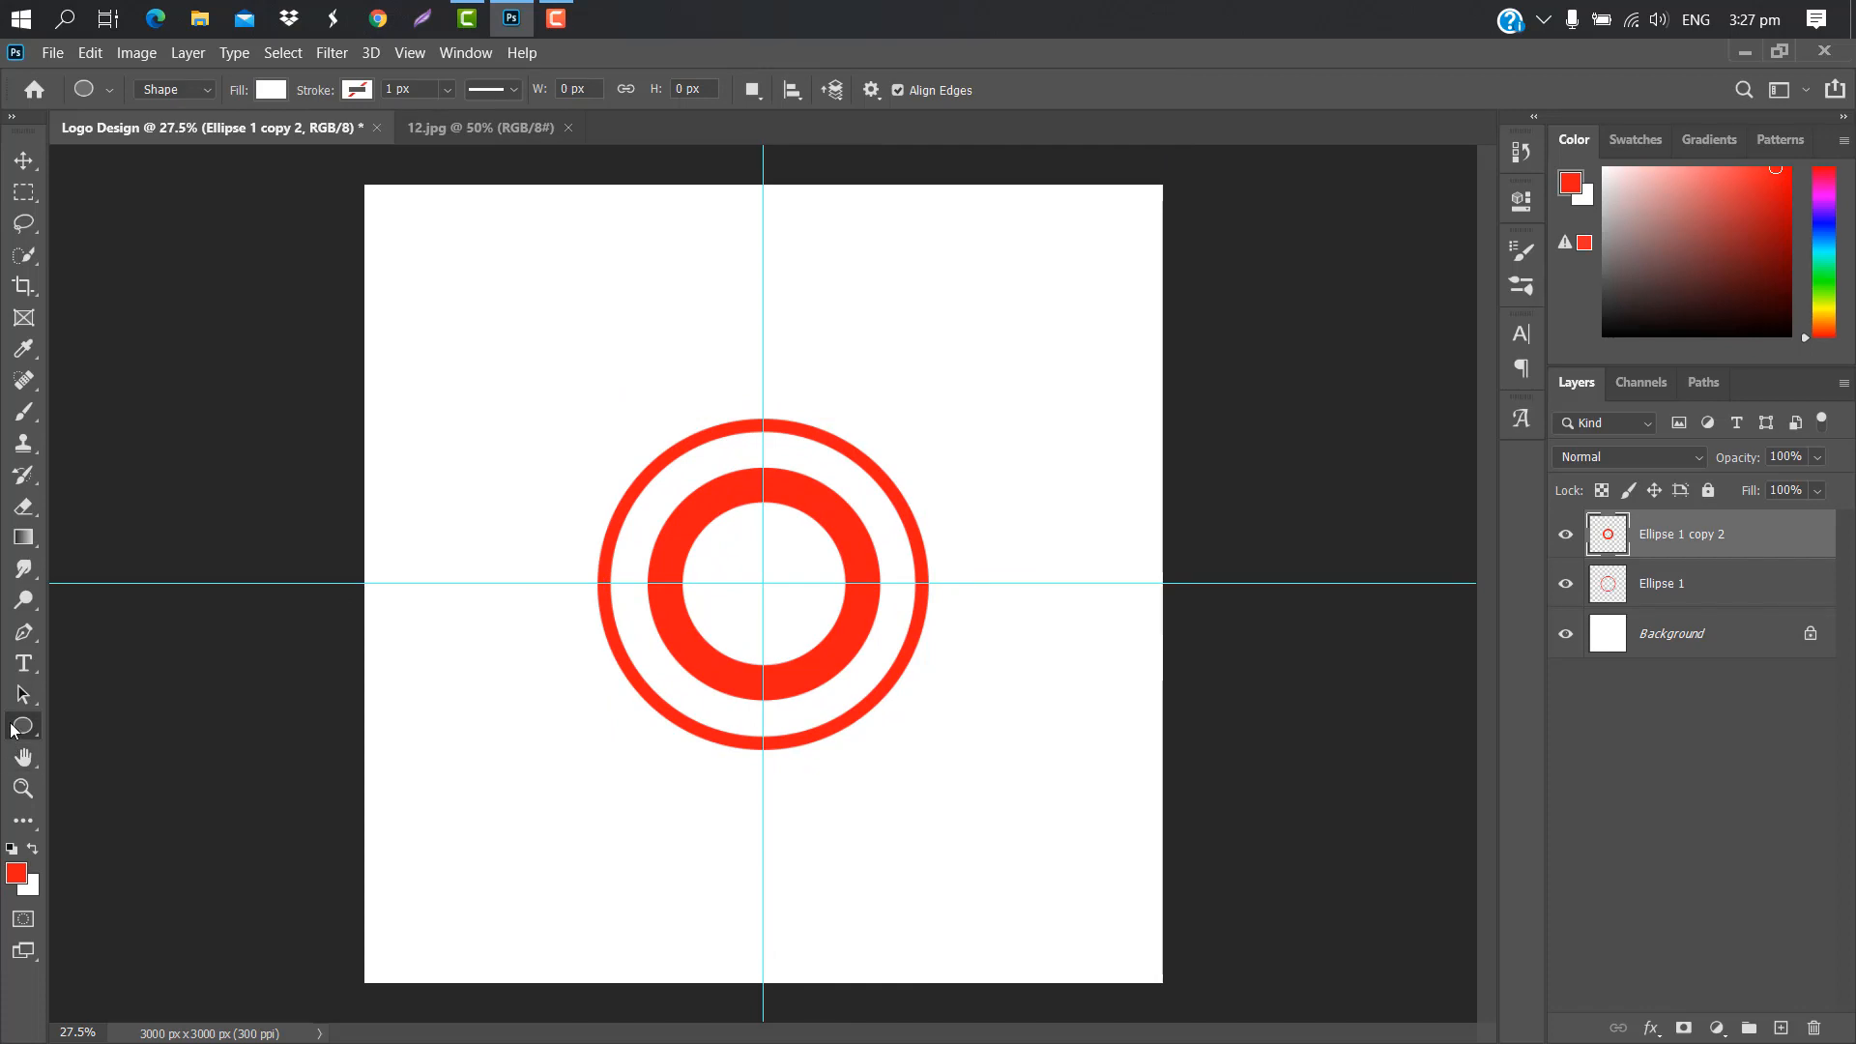
Draw a rectangle about 1737 x 322 px across the middle of the rings and fill it with black.
right_click(14, 732)
left_click(101, 722)
left_click_drag(507, 550, 969, 635)
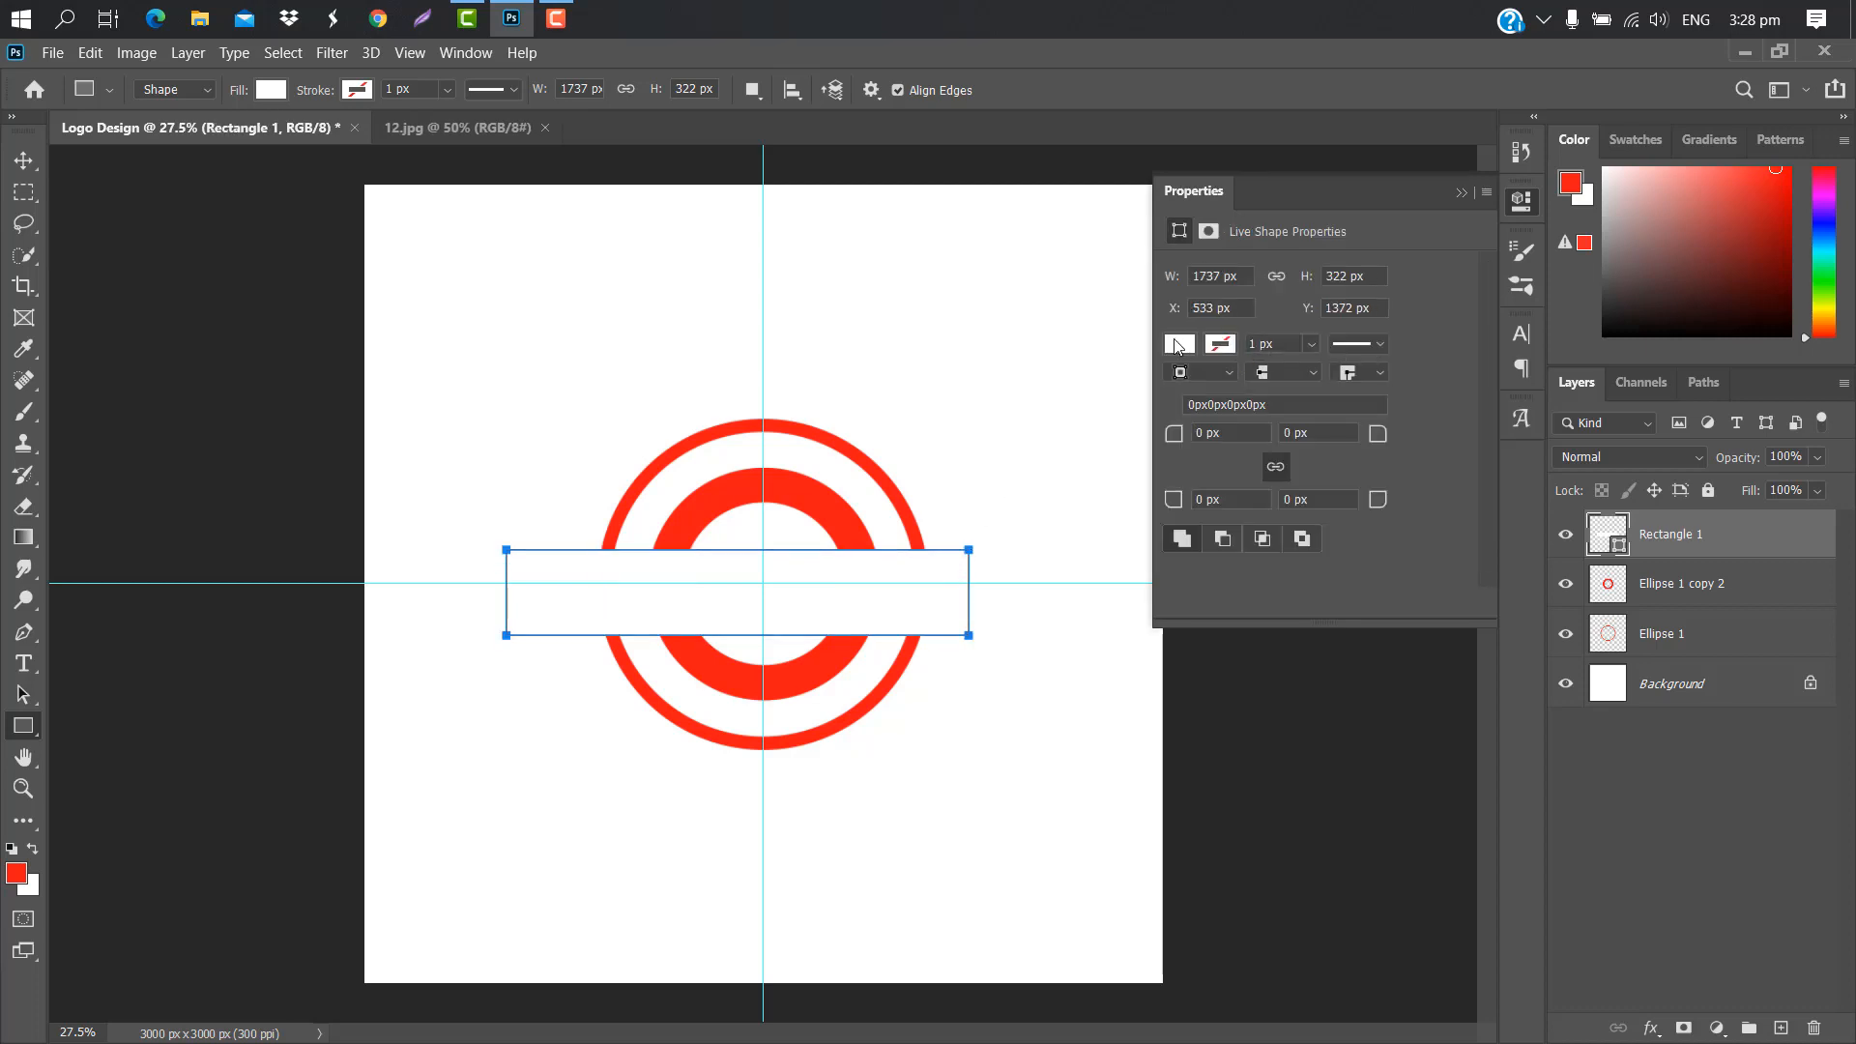
left_click(1178, 344)
left_click(1188, 474)
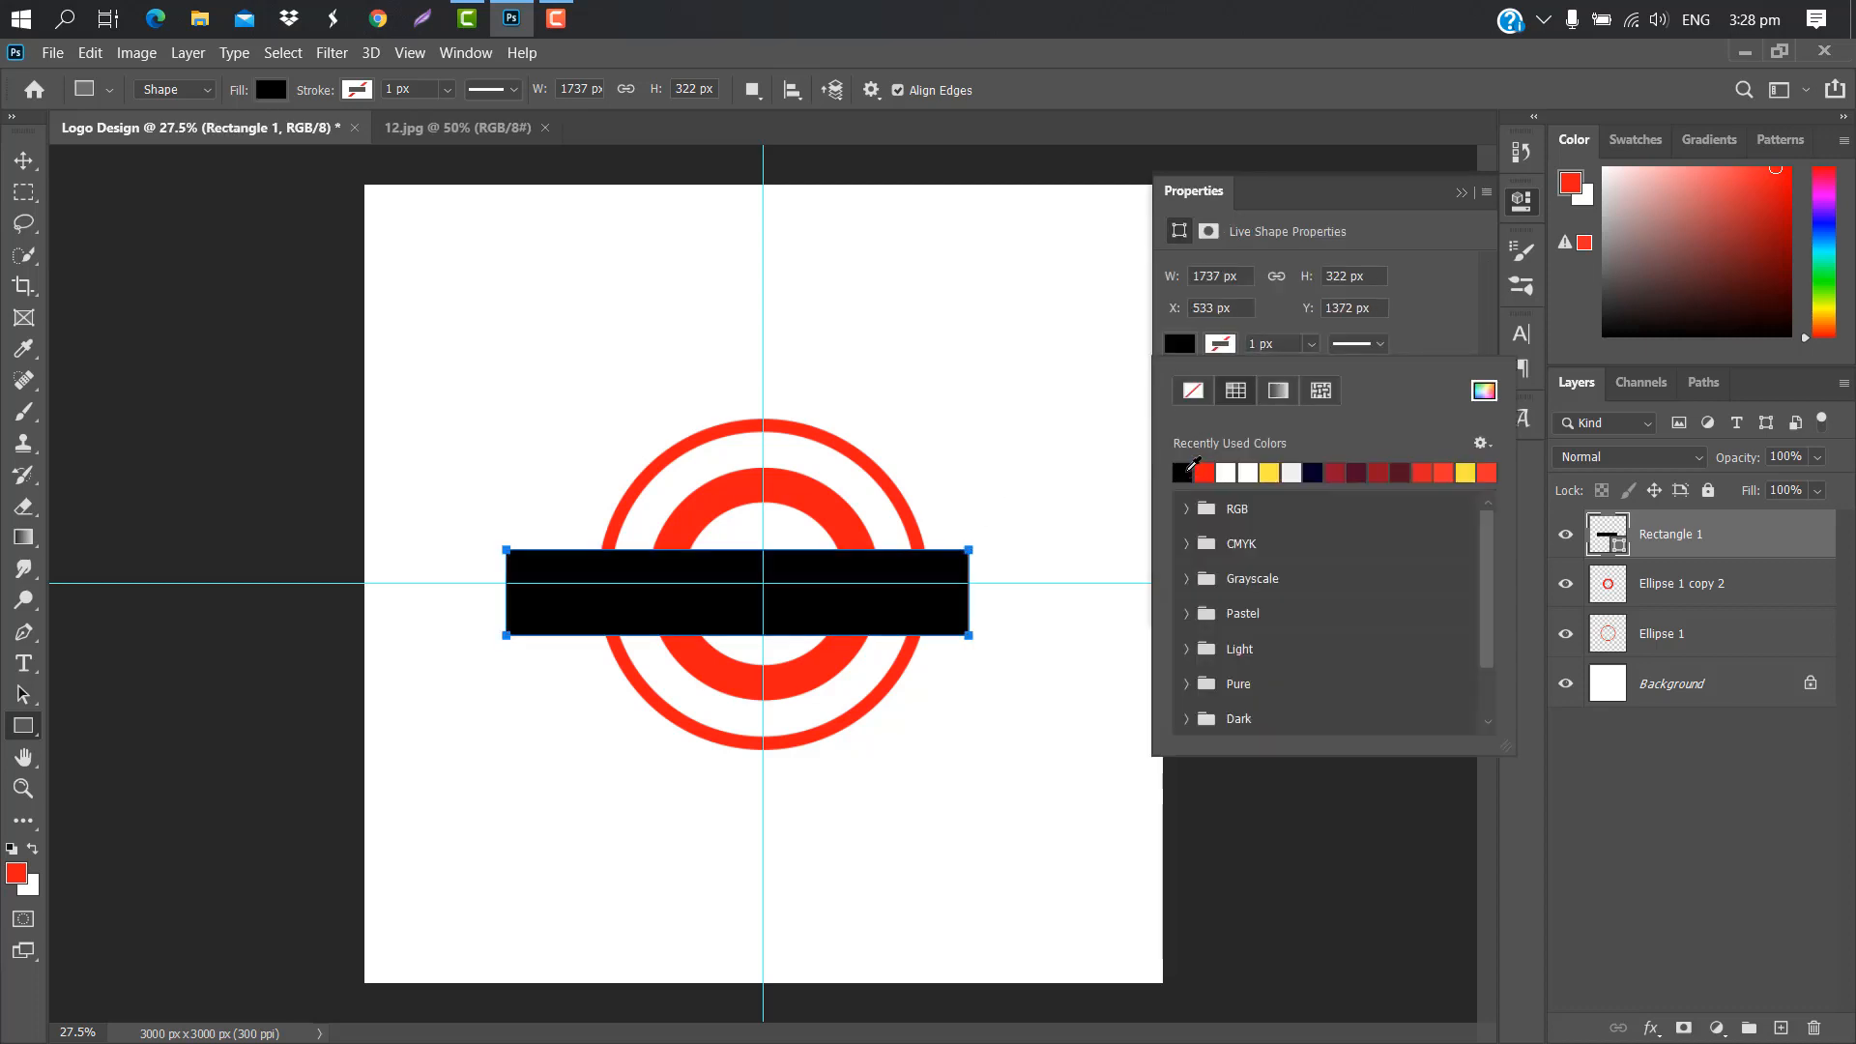
left_click(1473, 199)
left_click(1474, 199)
Centre the black rectangle on the intersection of the two guides.
key("ctrl+t")
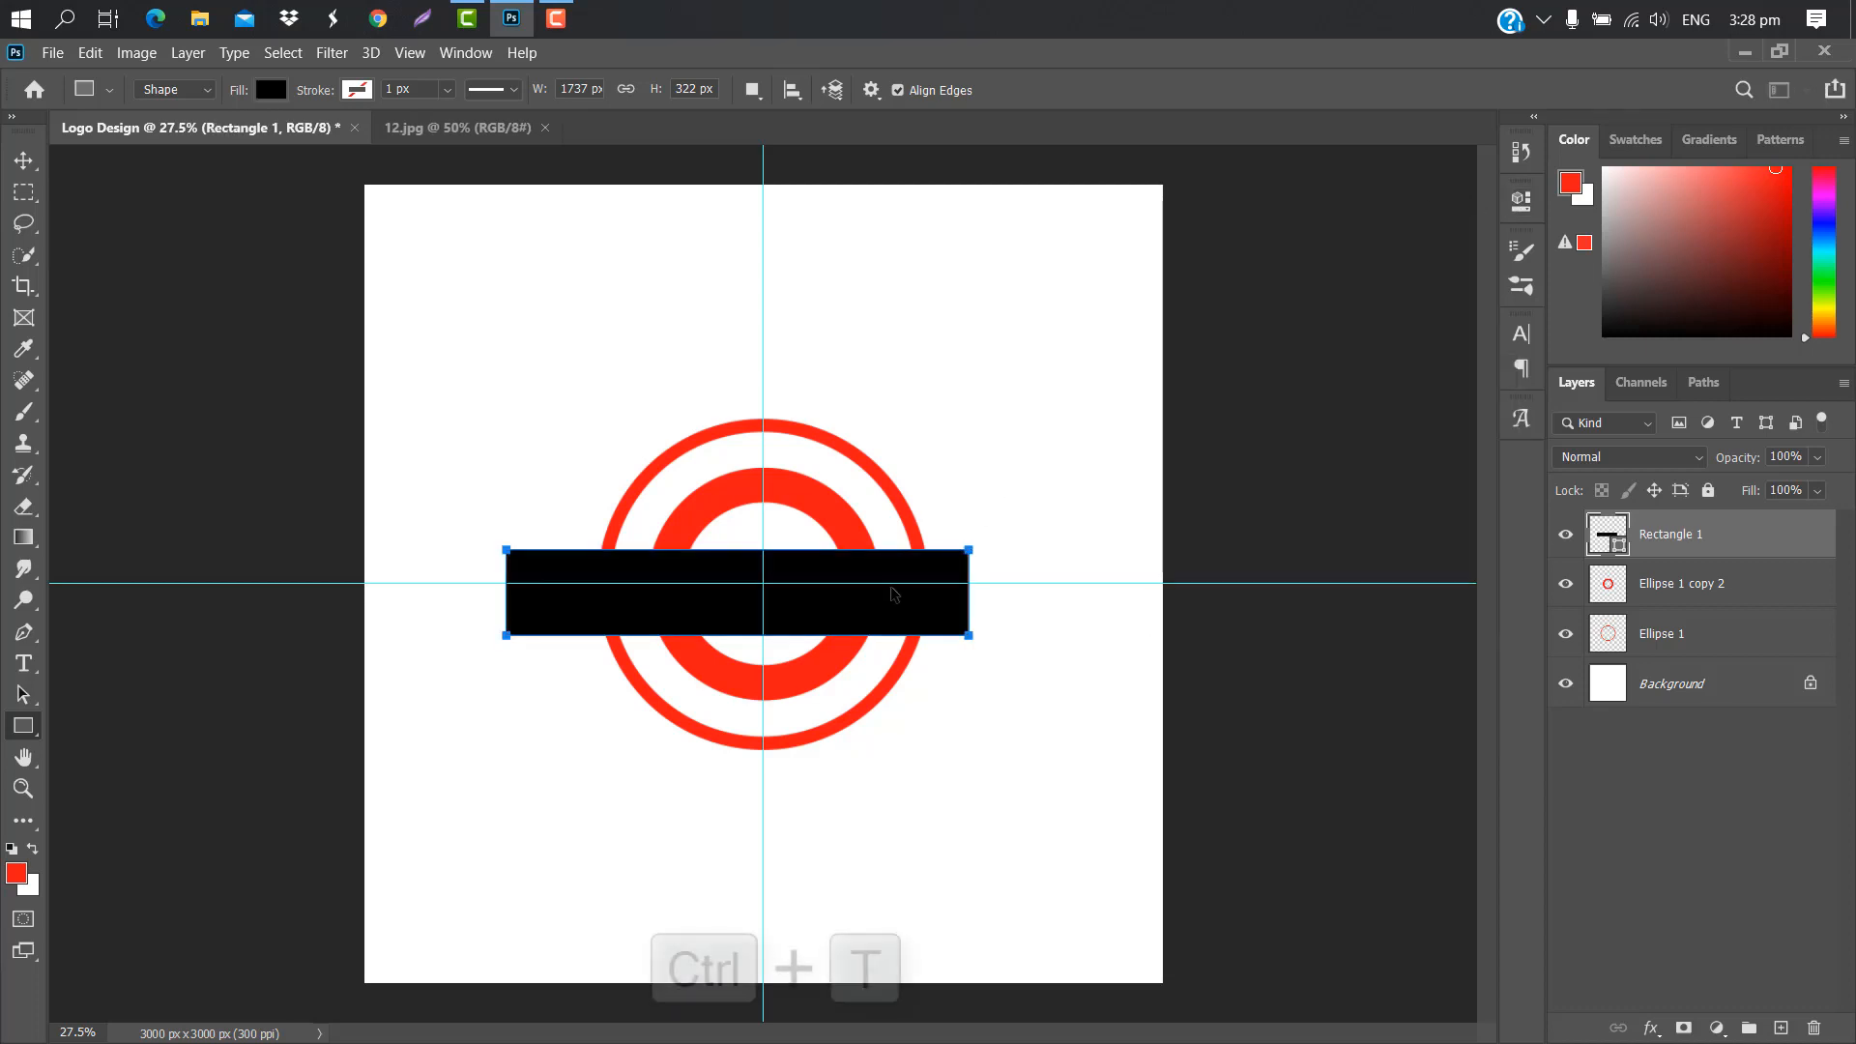
mouse_move(876, 606)
left_mouse_down()
mouse_move(905, 612)
mouse_move(900, 597)
left_mouse_up()
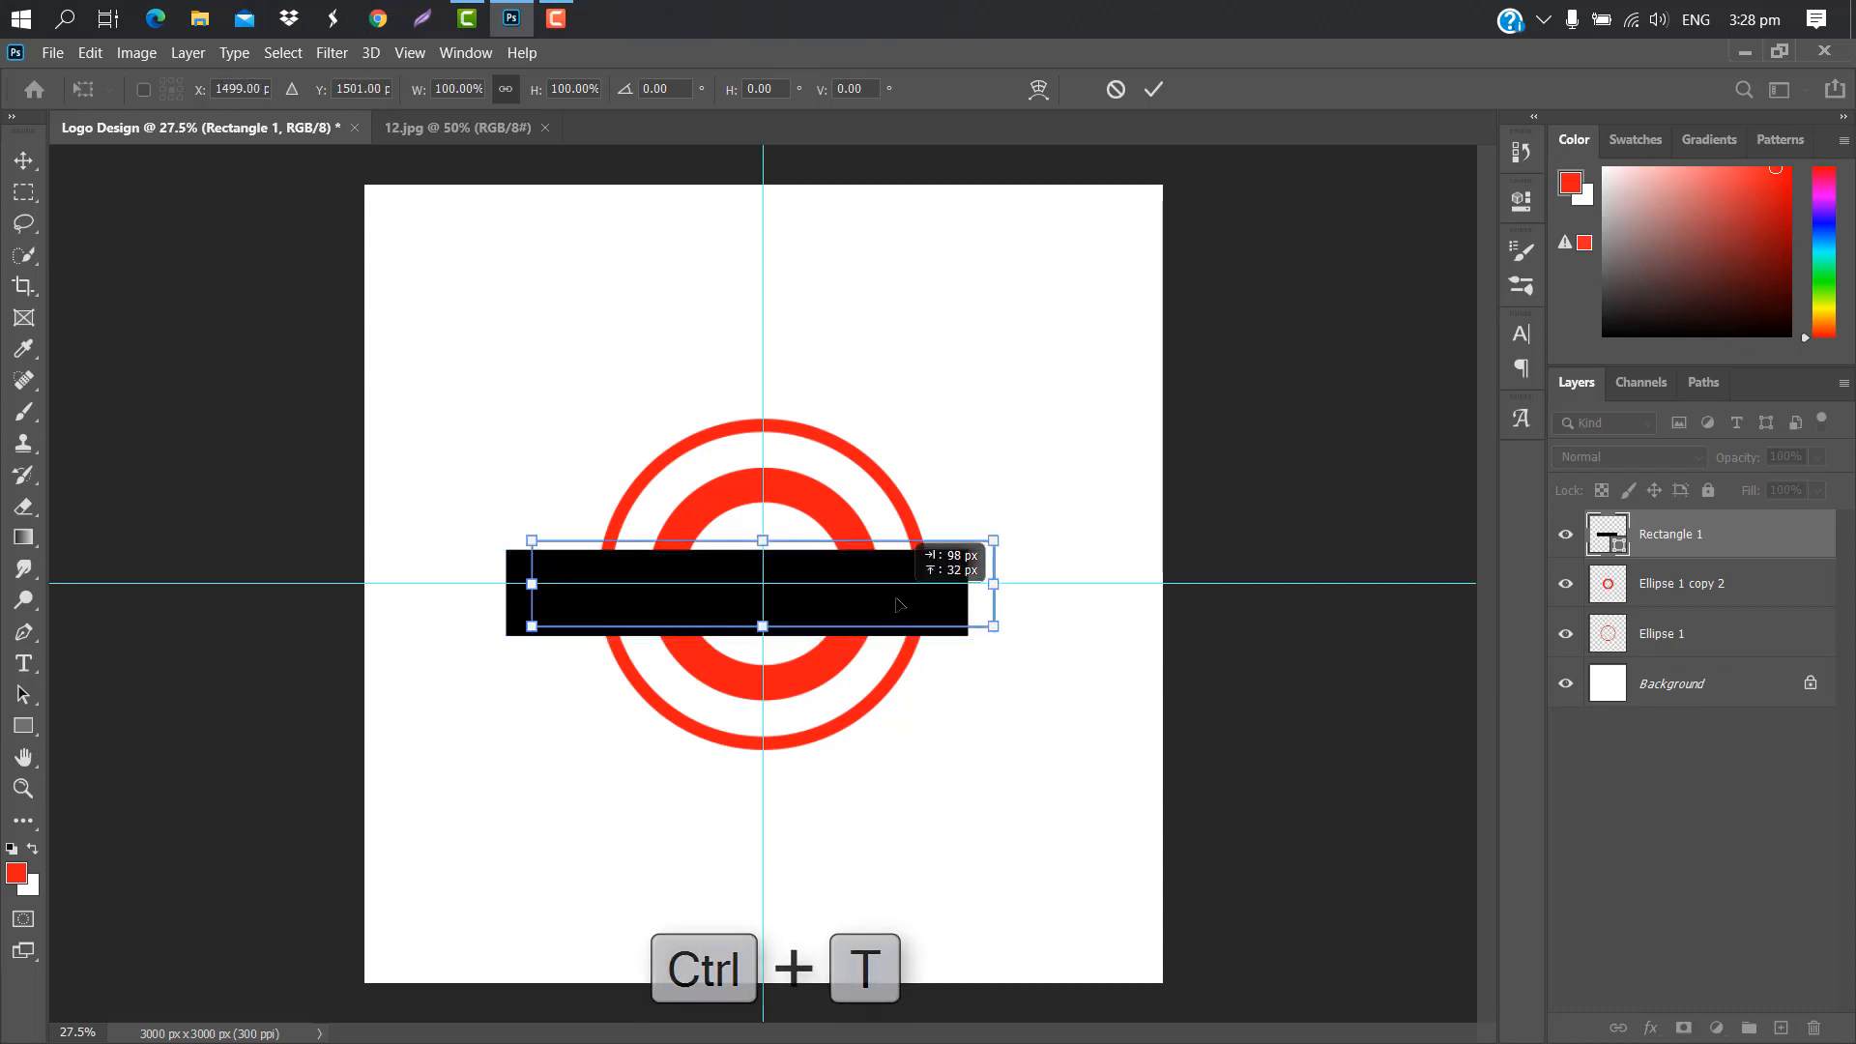
left_click(1147, 87)
Cut the black rectangle's shape out of the Ellipse 1 copy 2 and Ellipse 1 layers.
left_click(1608, 534, "ctrl")
left_click(1742, 586)
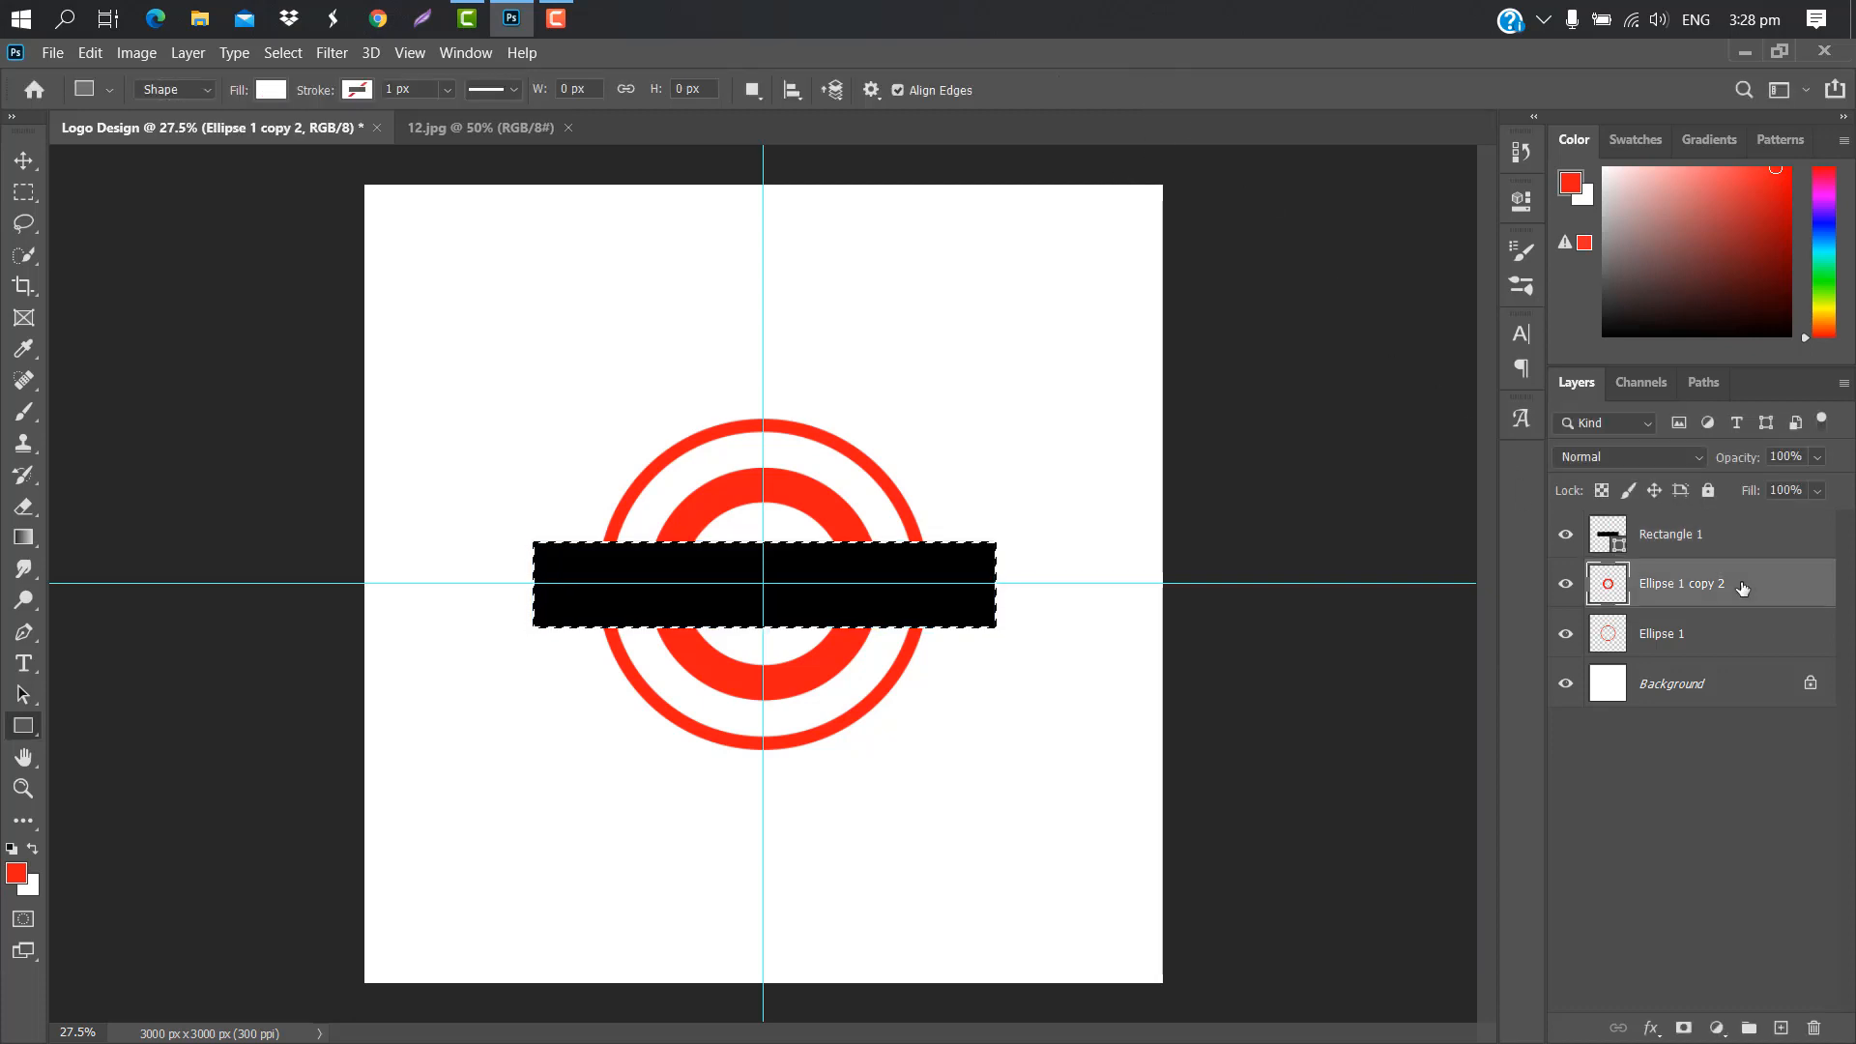
key("Delete")
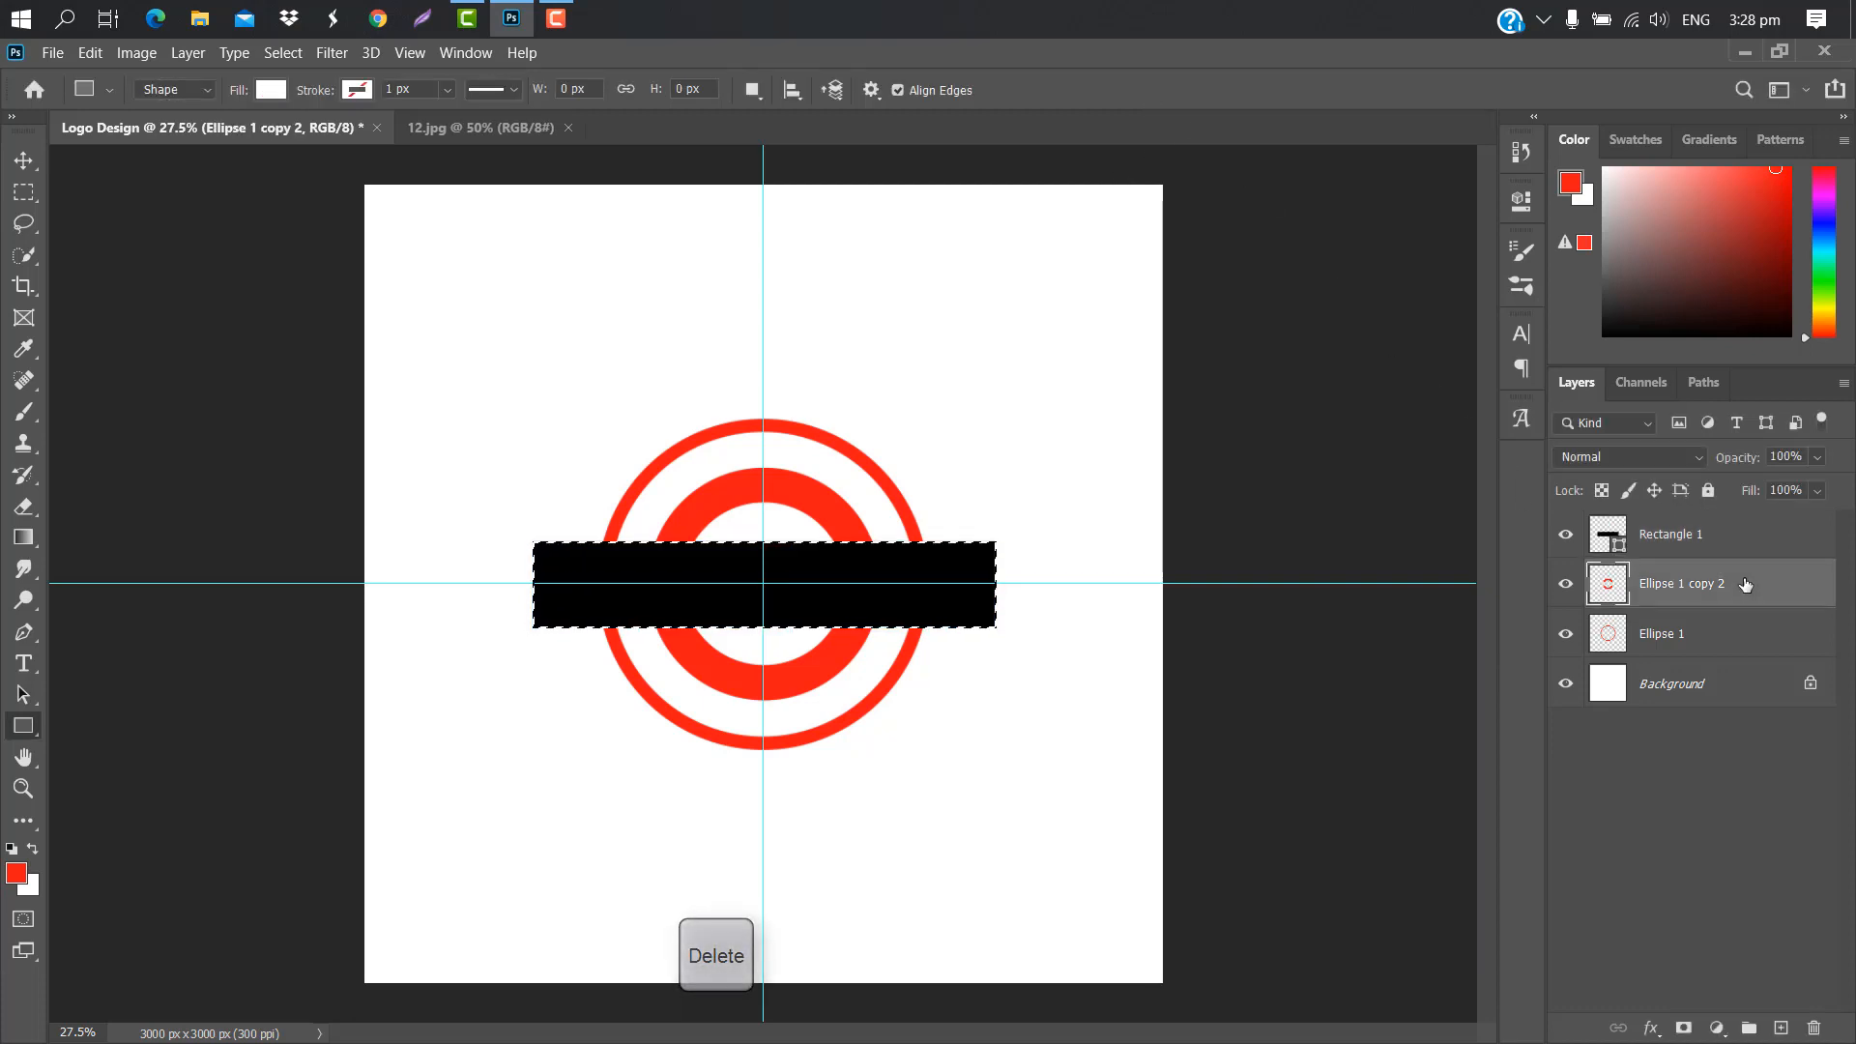
left_click(1715, 632)
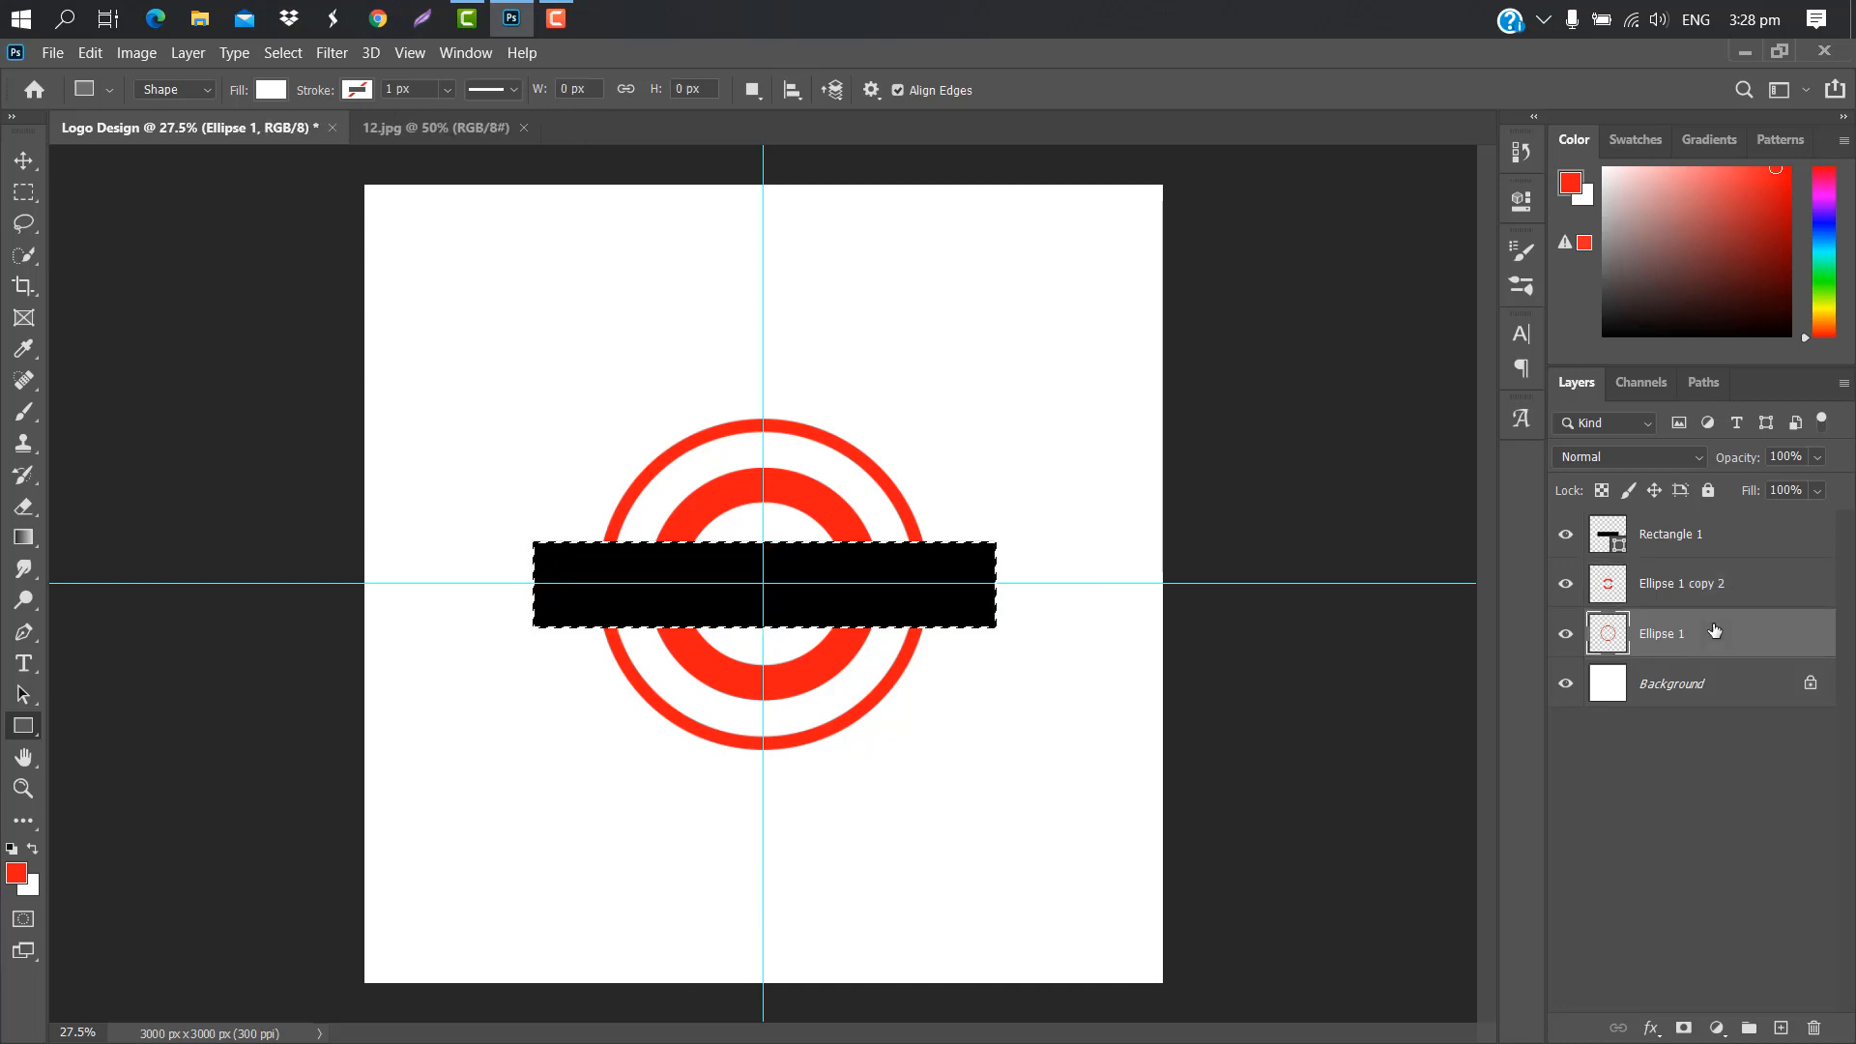
key("Delete")
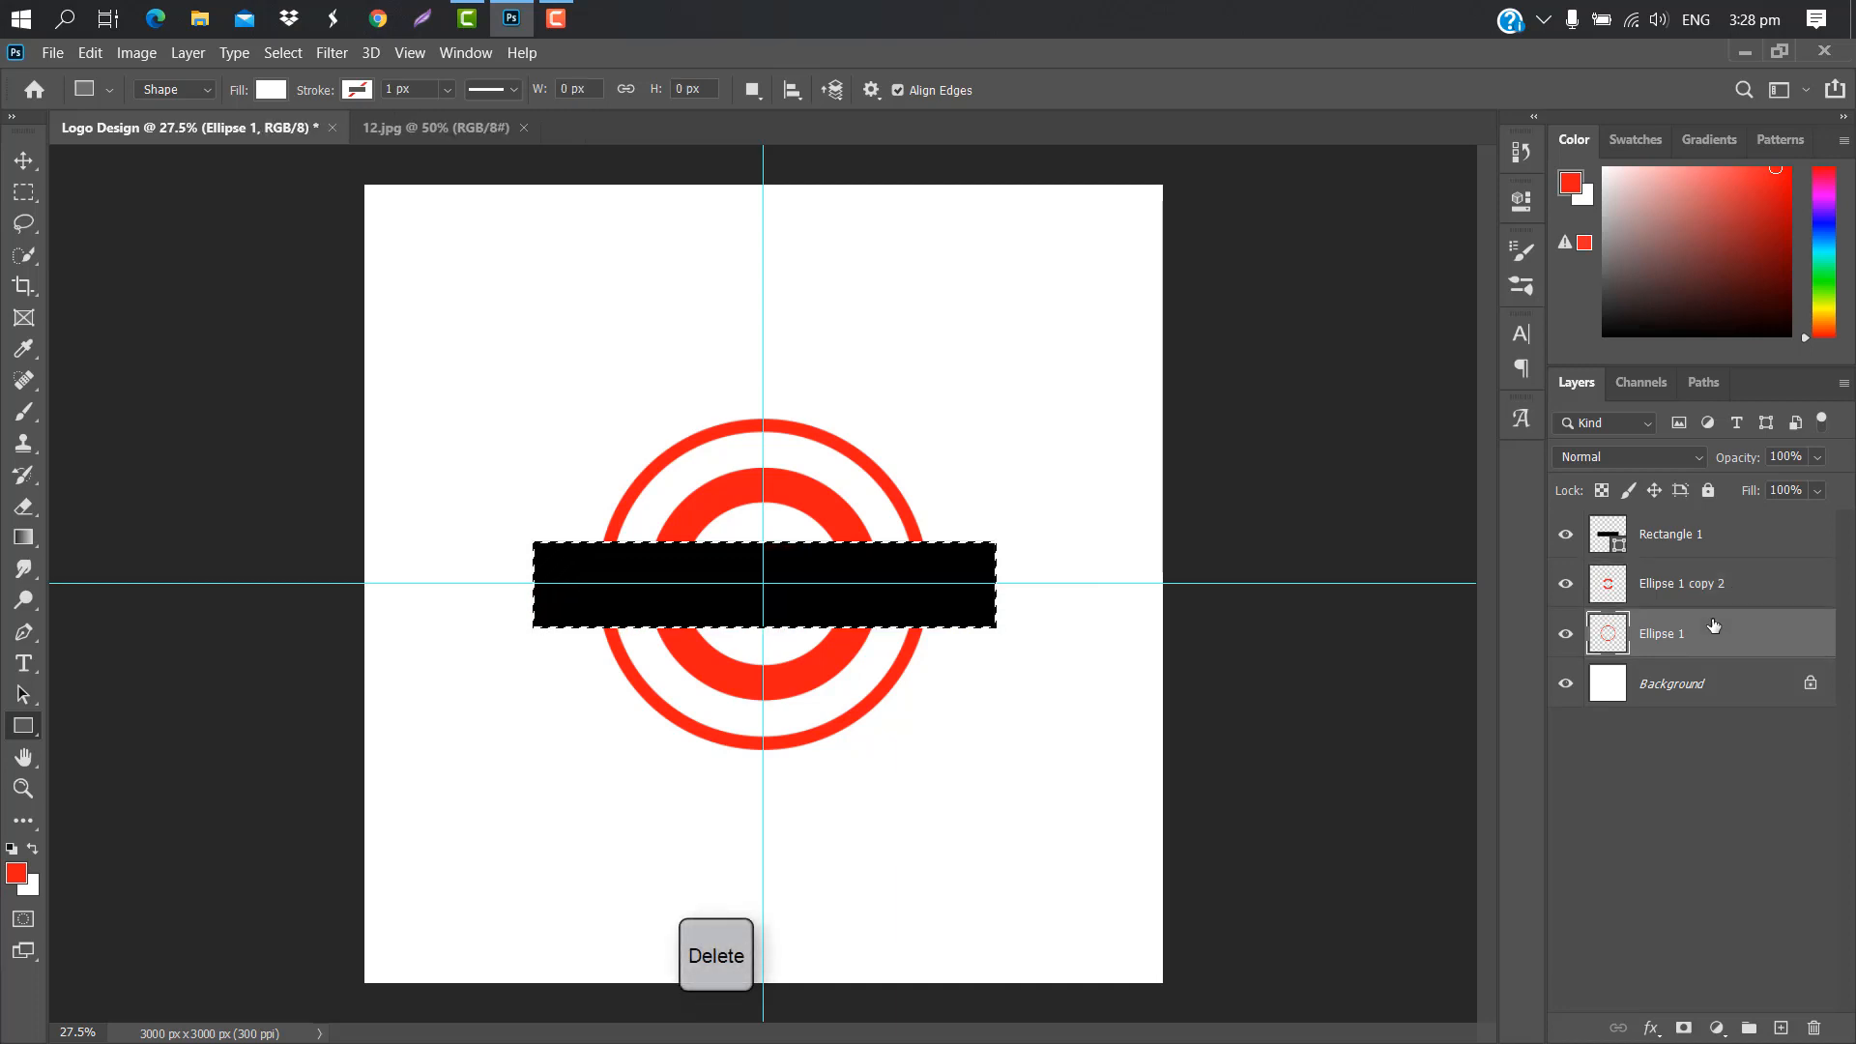
Delete the Rectangle 1 layer and clear the selection.
left_click(1747, 533)
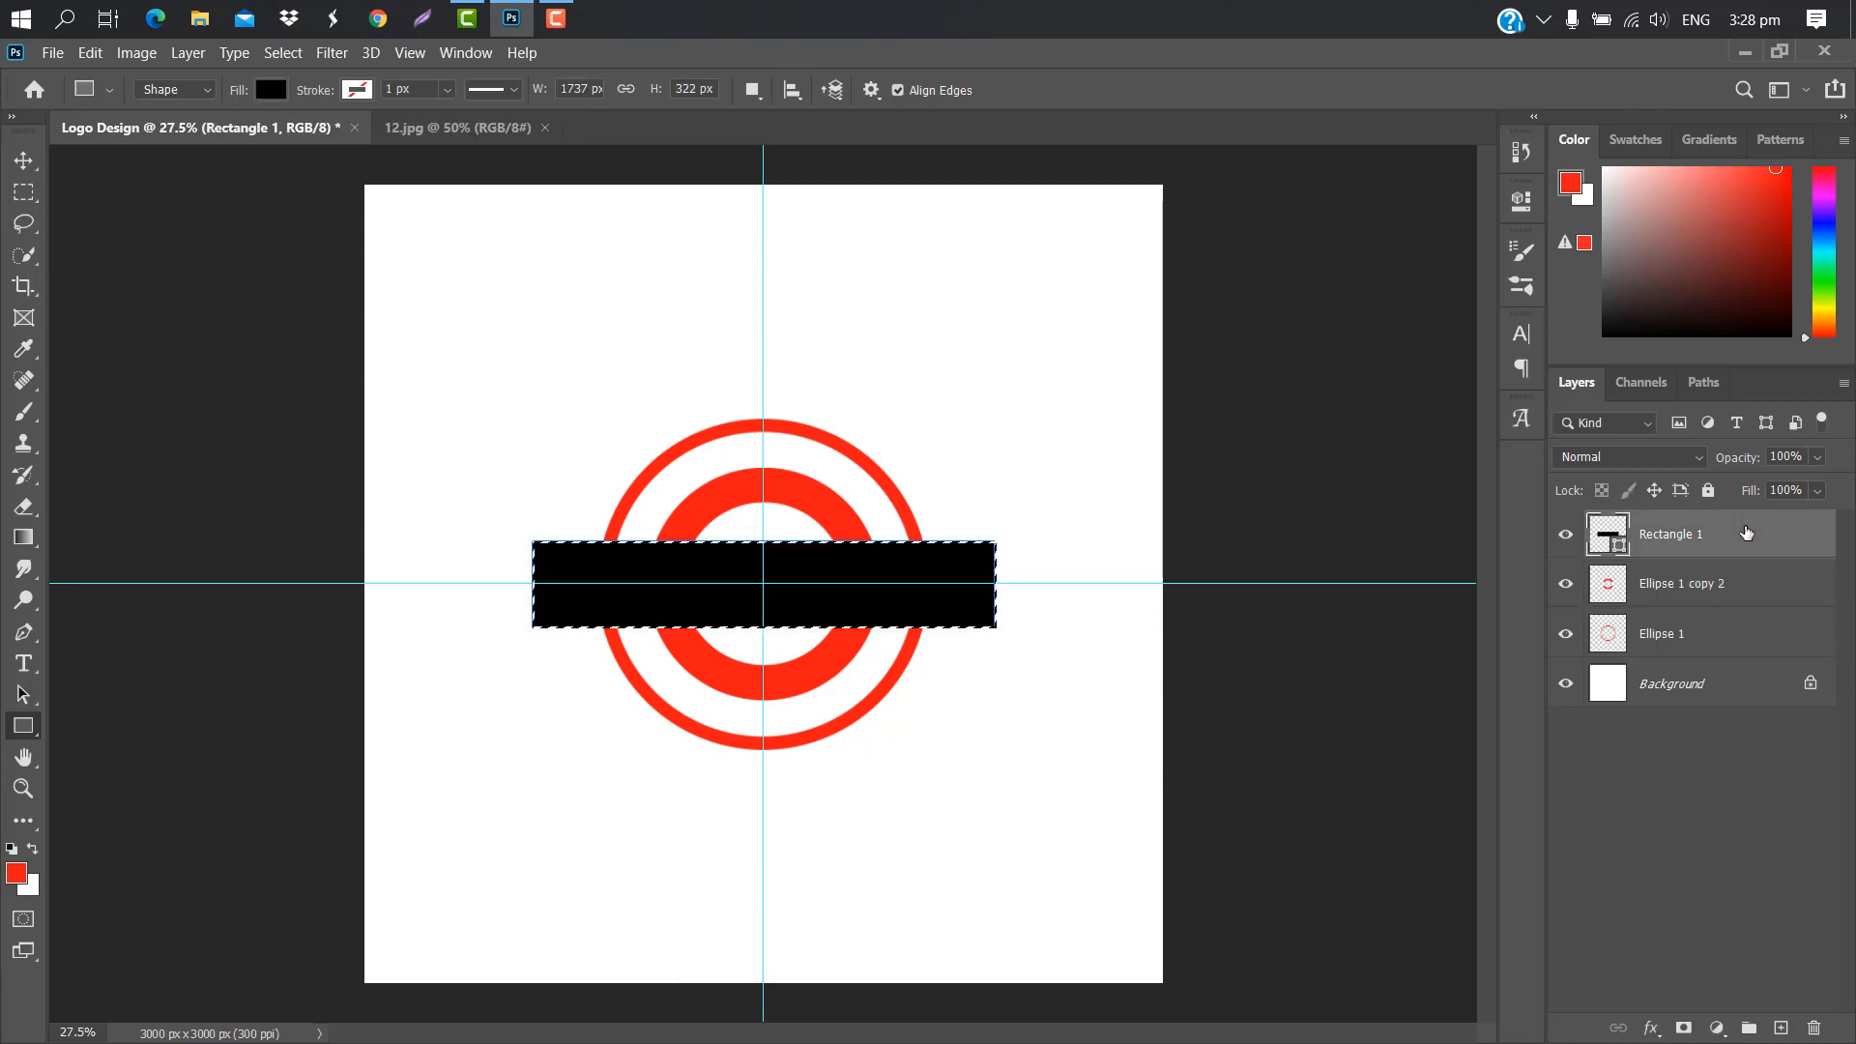
left_click_drag(1747, 533, 1813, 1028)
key("ctrl+d")
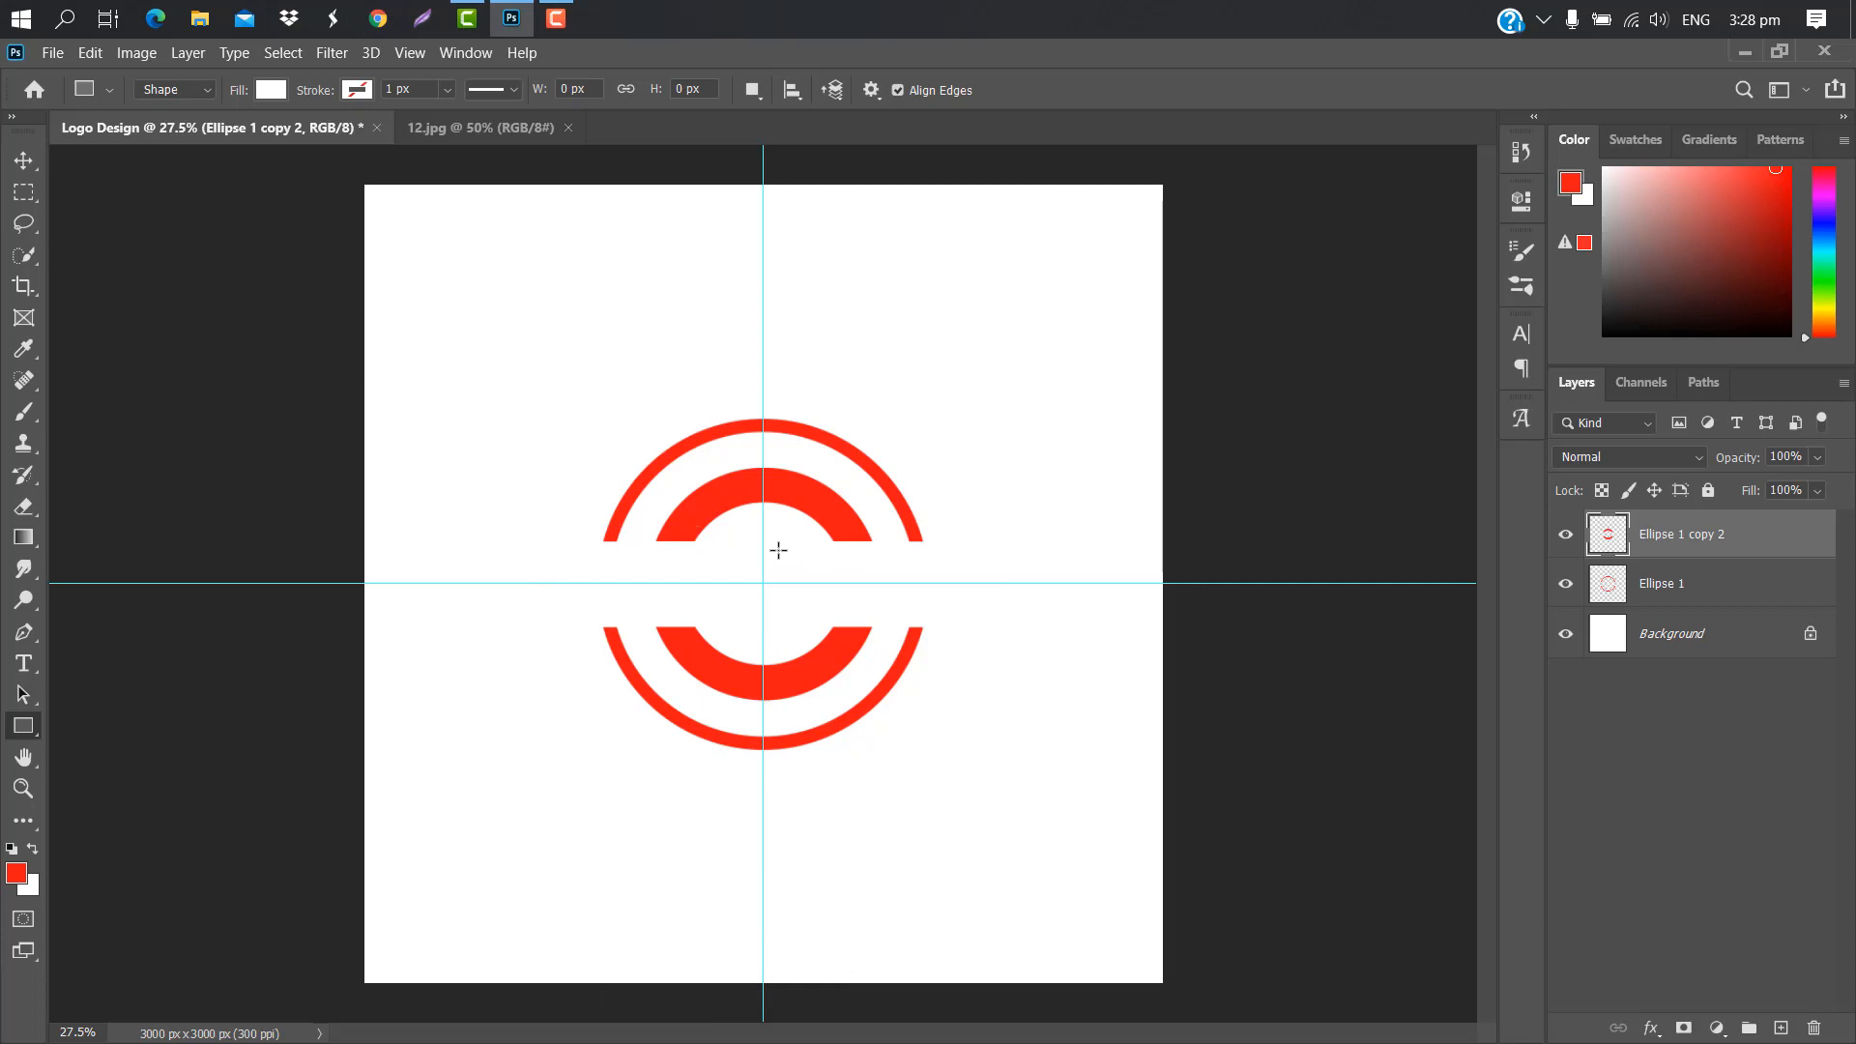
Draw a thin bar about 645 x 41 px outward from the right cut end of the upper inner arc and fill it red.
scroll(761, 543, "up", 3)
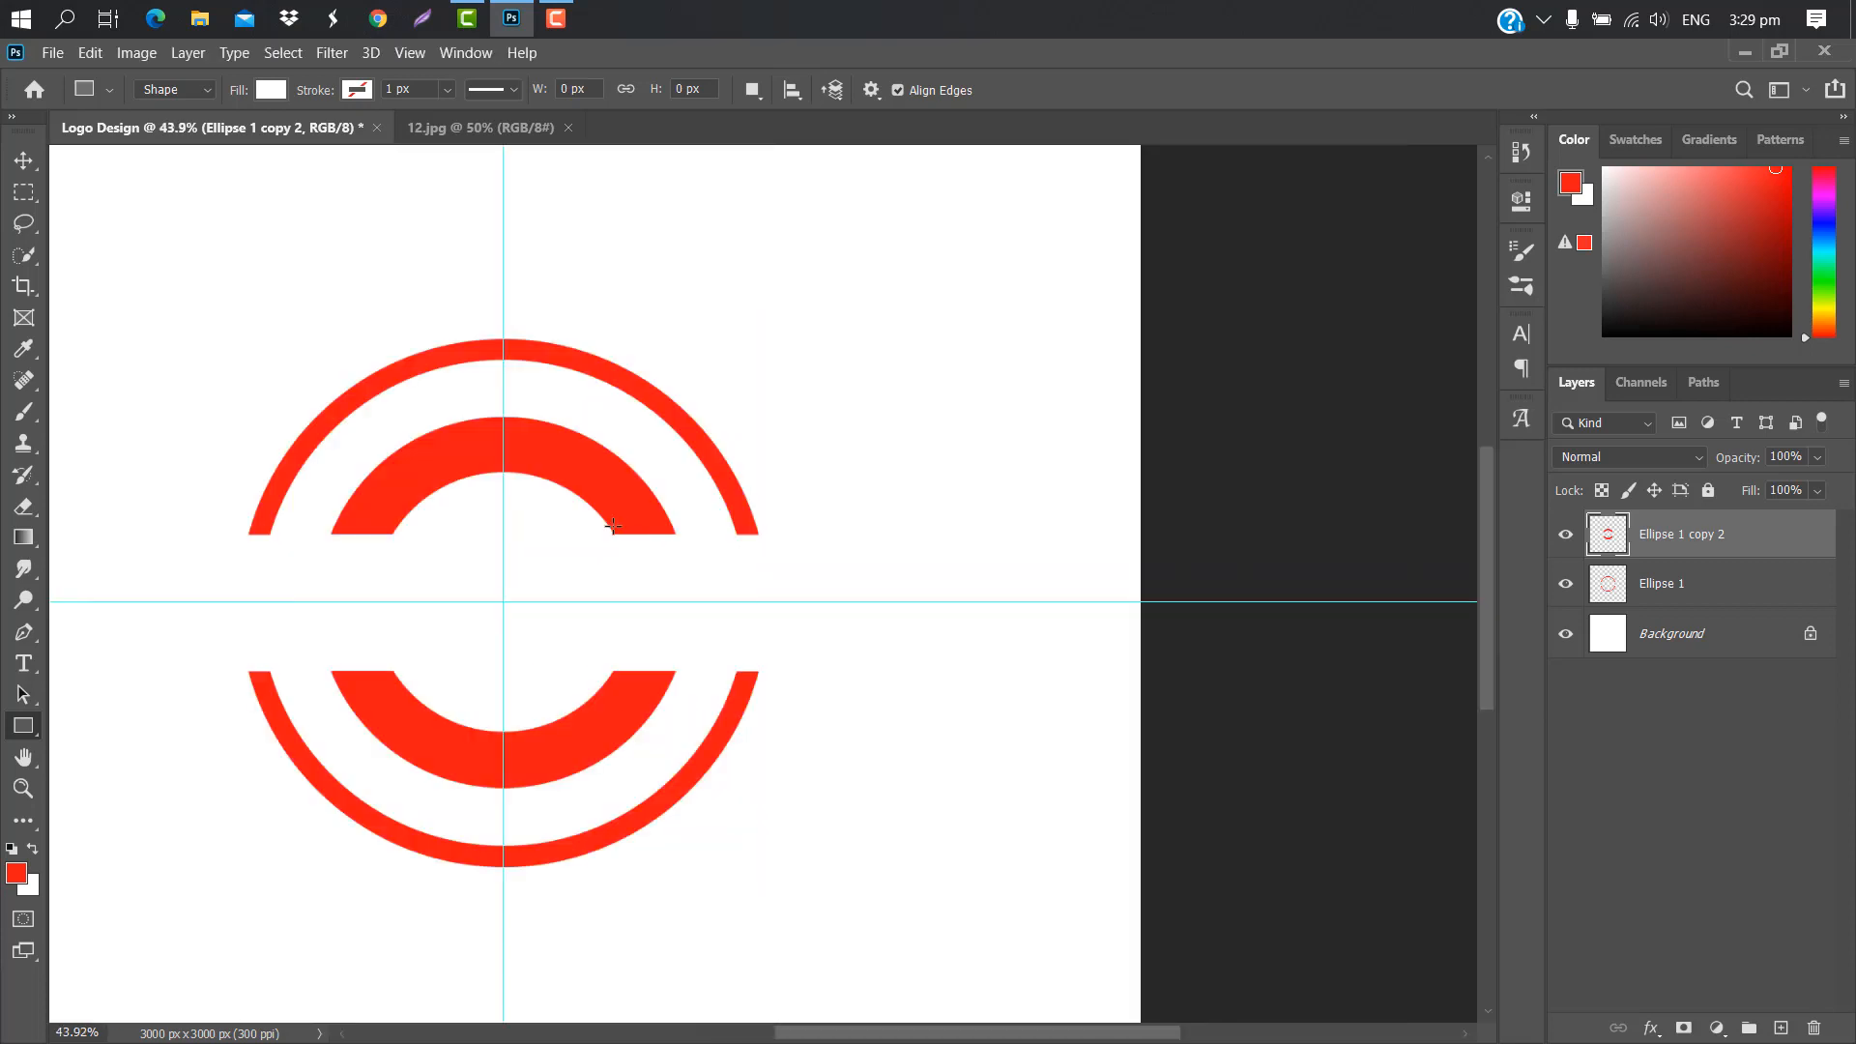
left_click_drag(619, 531, 886, 543)
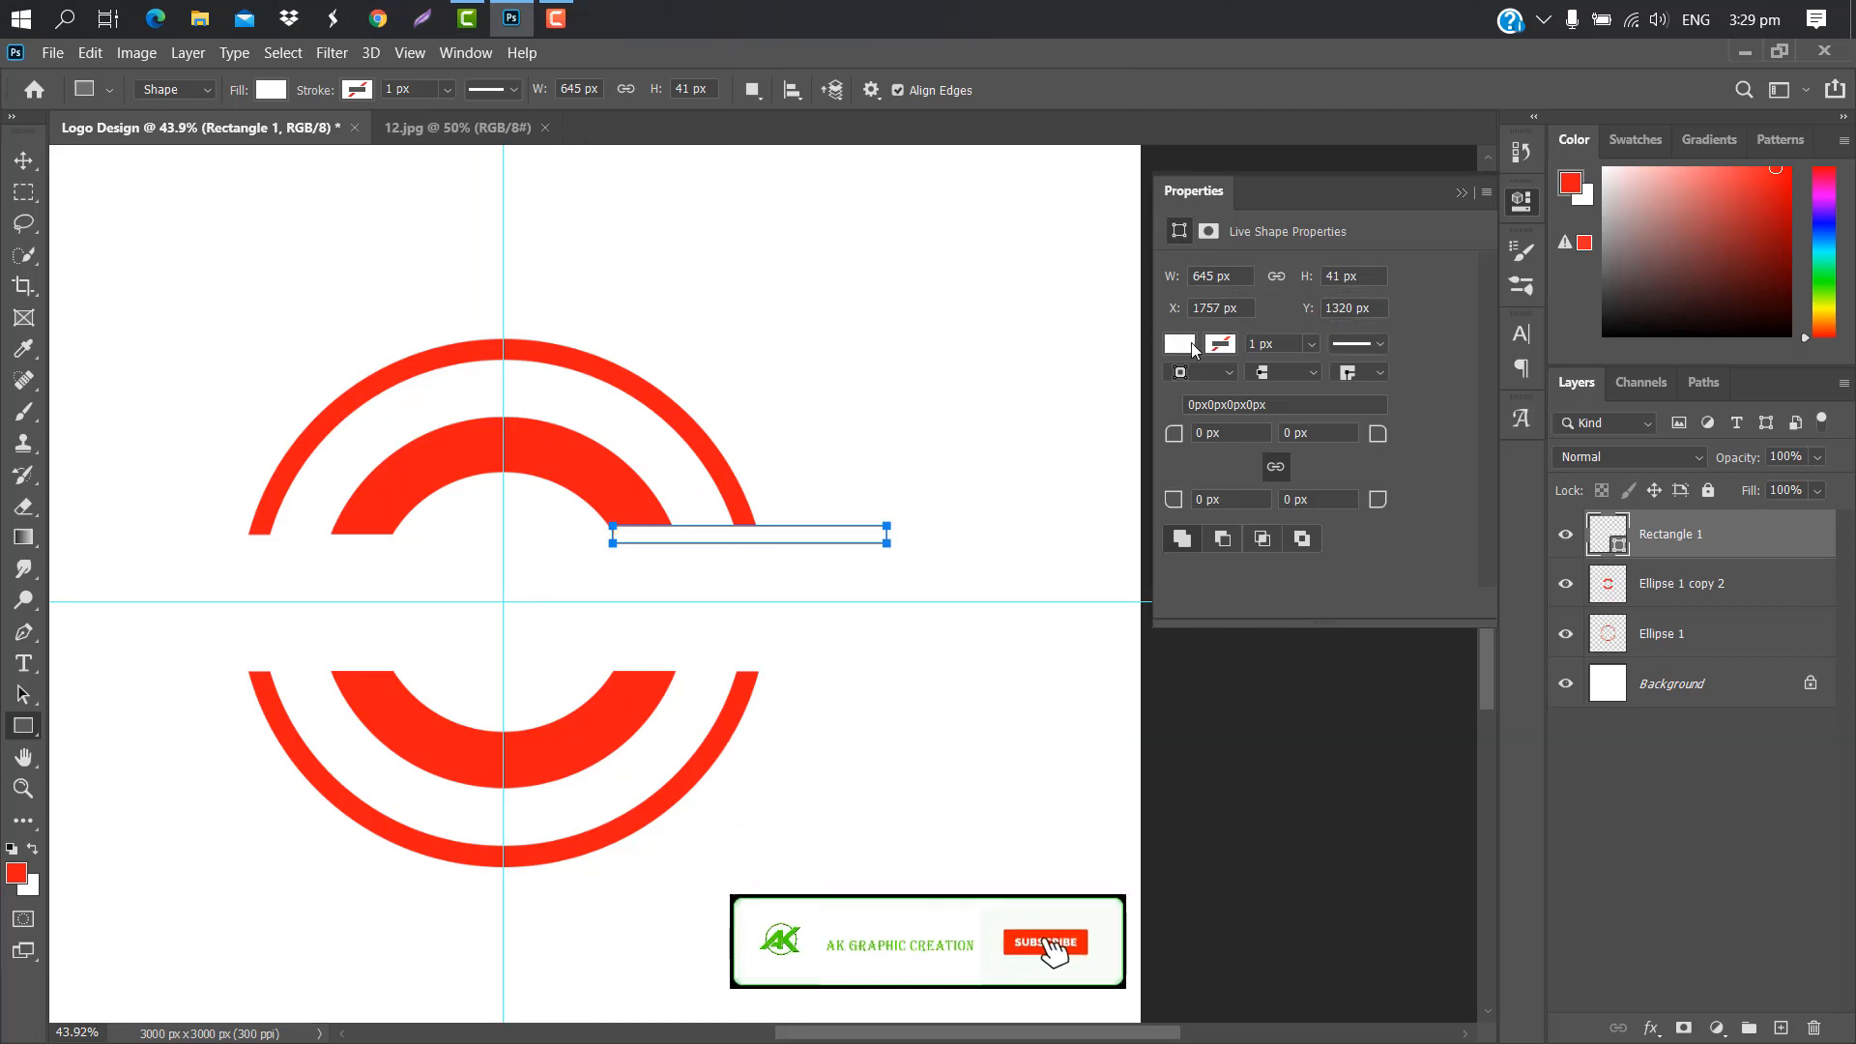
left_click(1178, 343)
left_click(1182, 472)
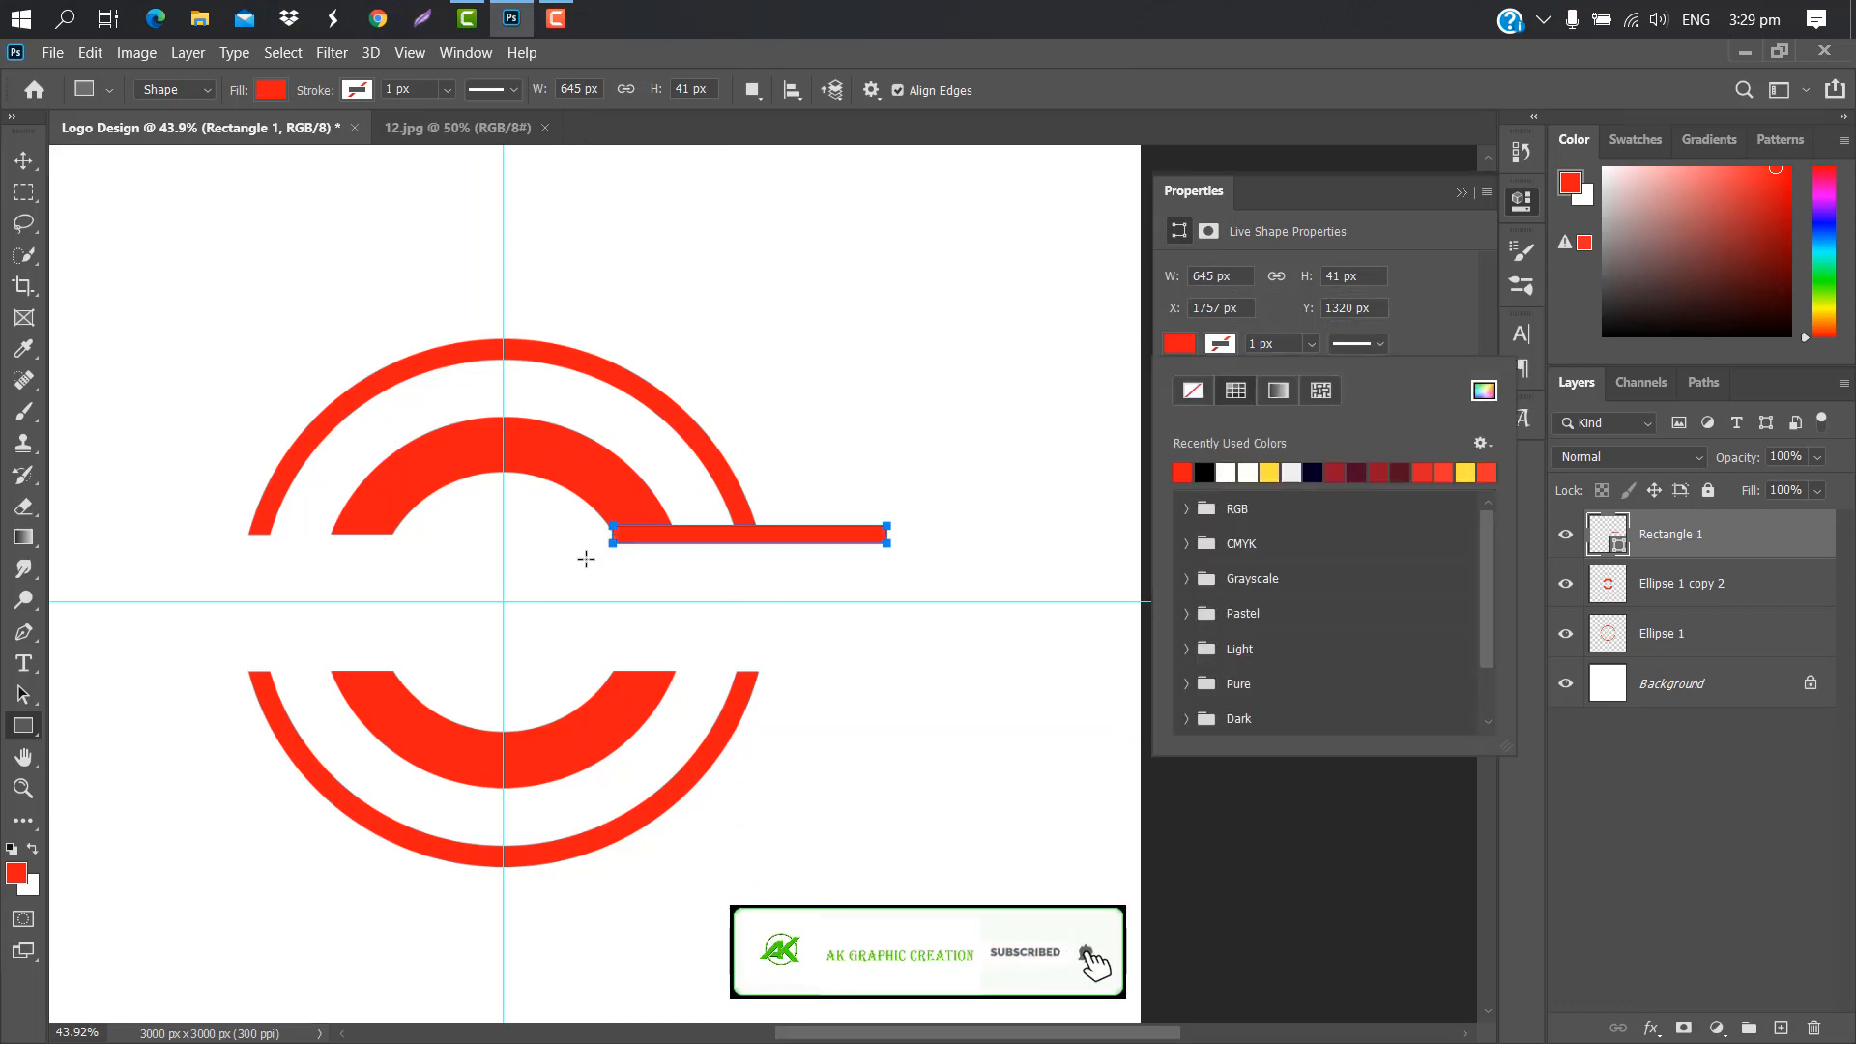
left_click(1464, 193)
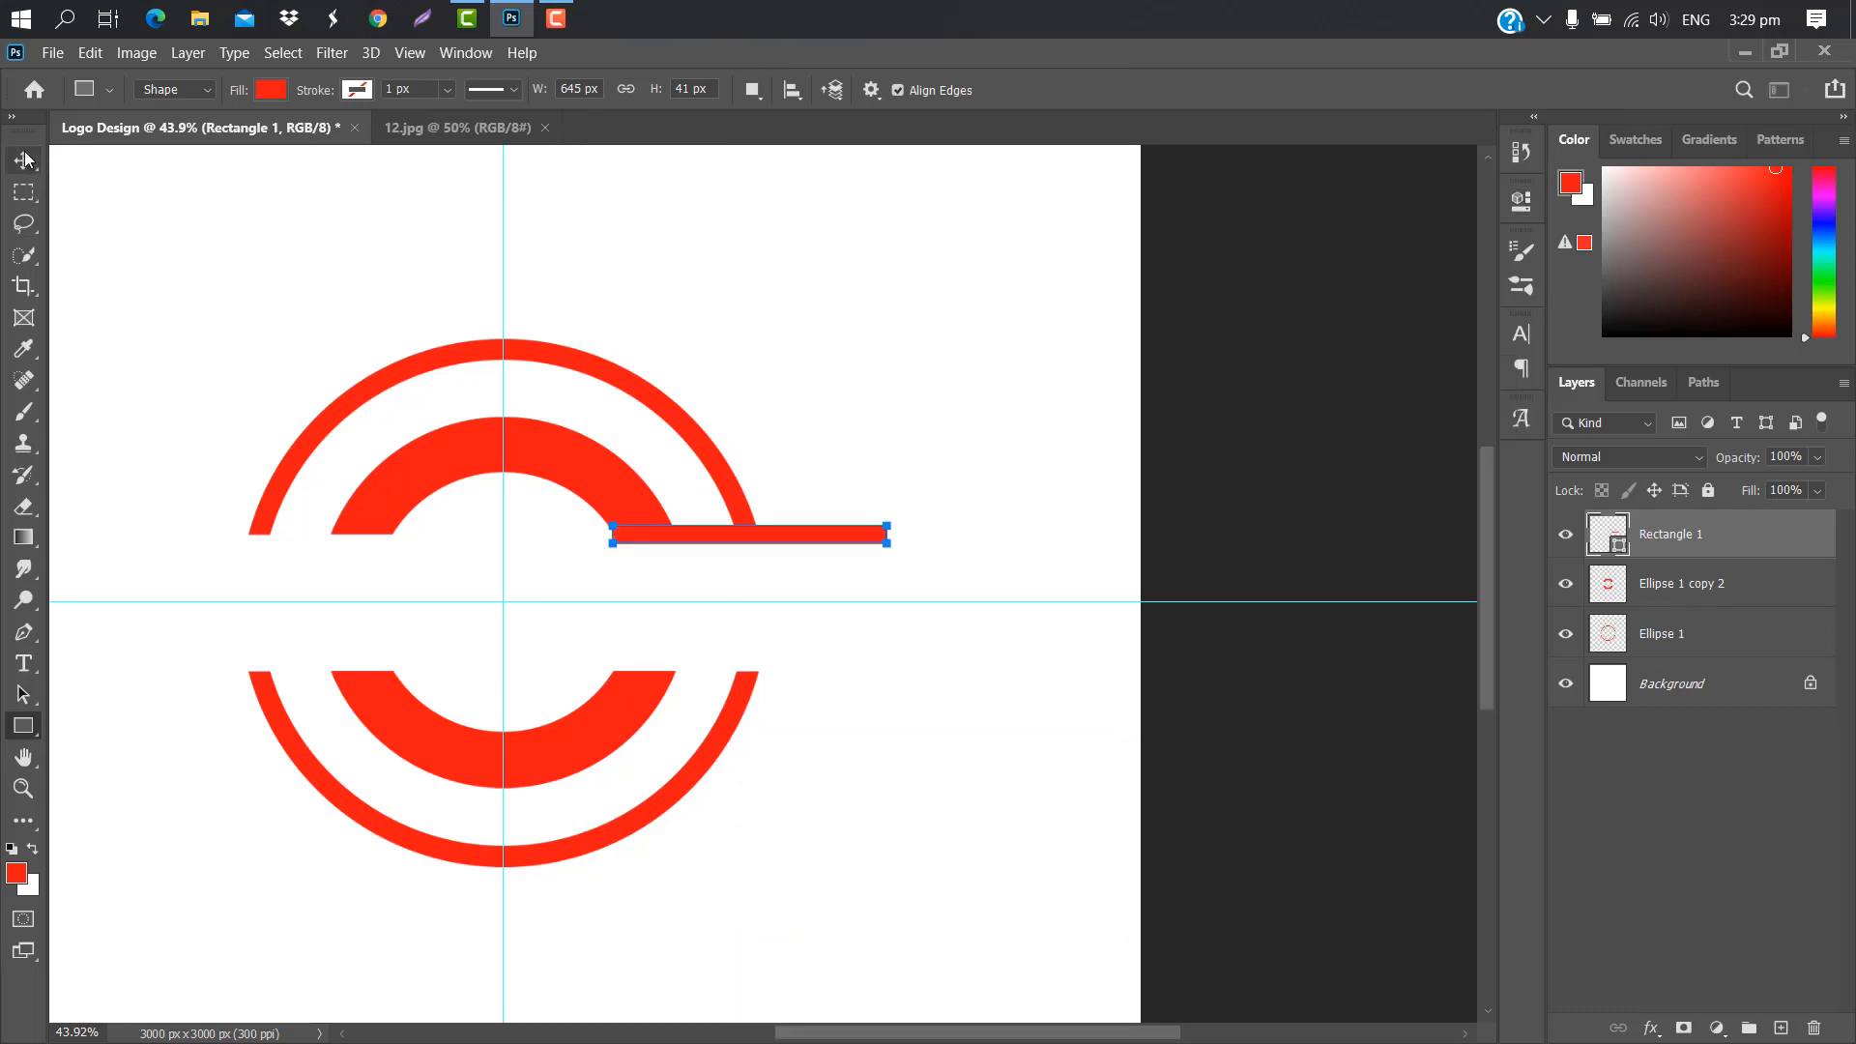
Move the red bar up so its lower edge lines up with the cut edge of the upper arcs.
left_click(24, 160)
scroll(657, 543, "up", 3)
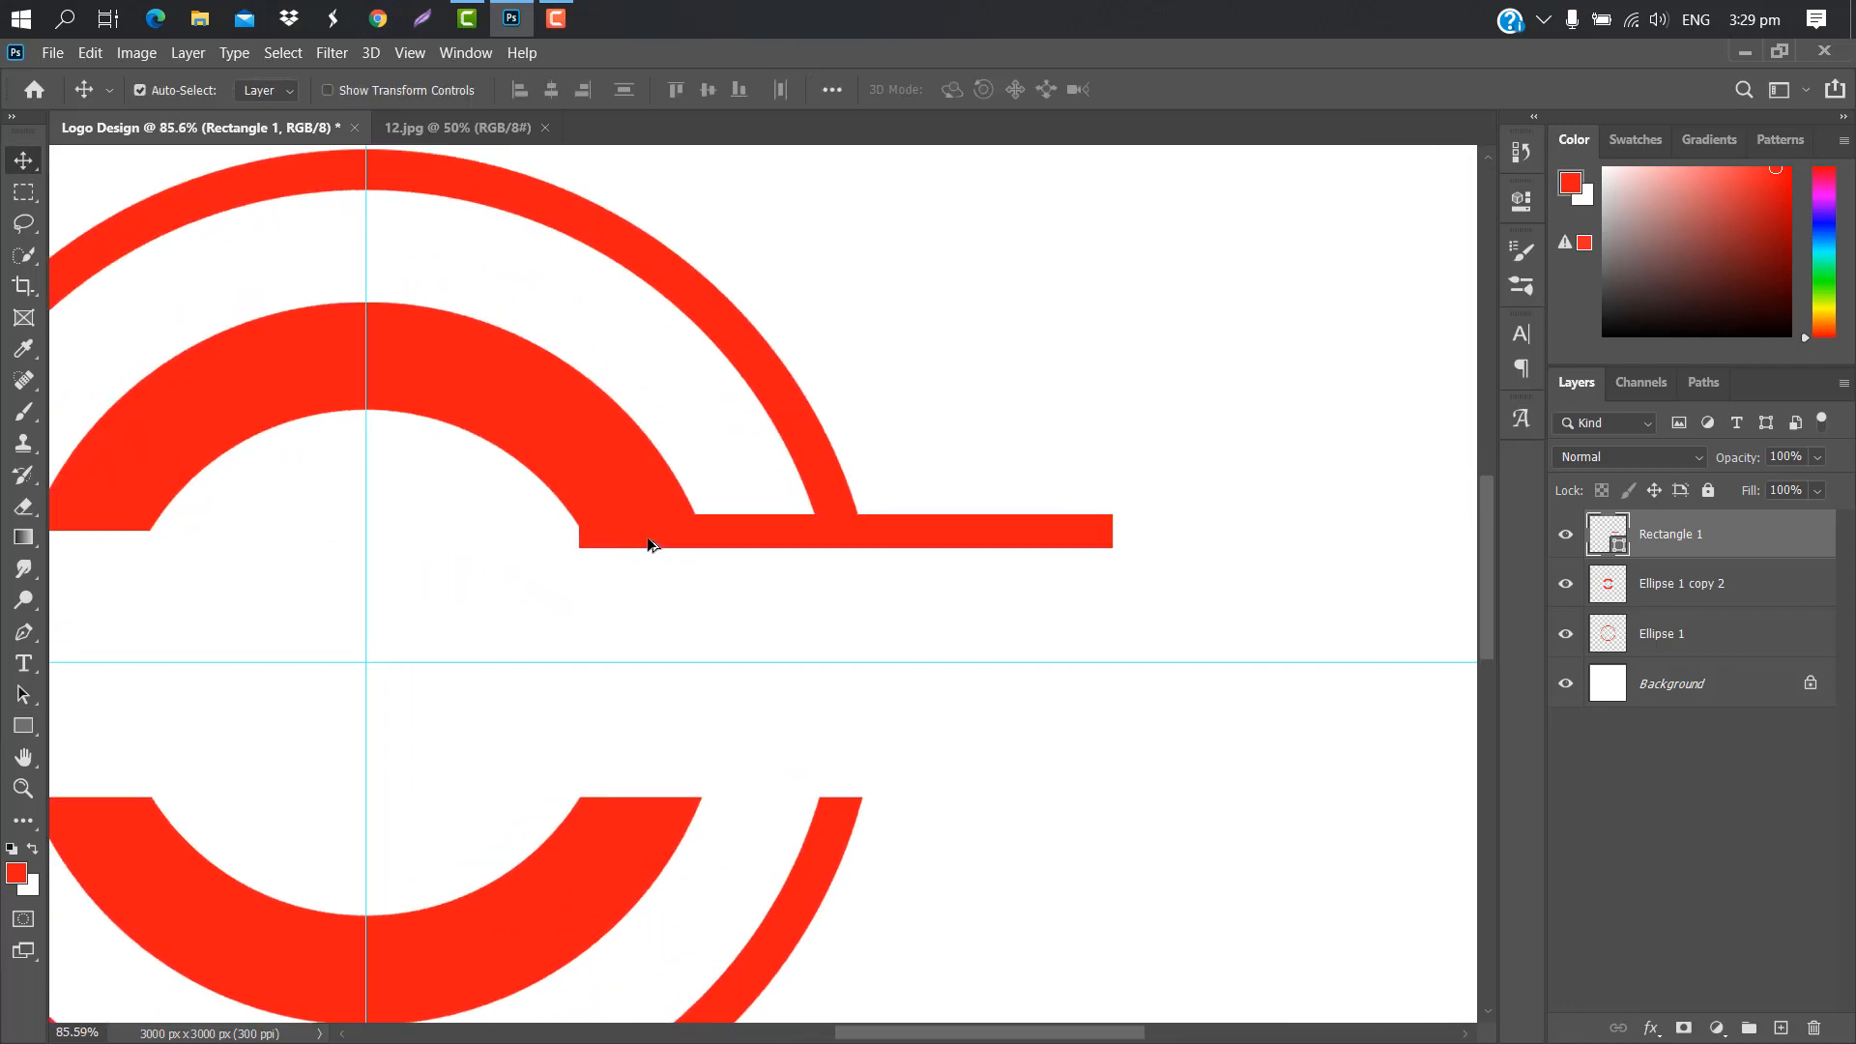
key("ctrl+t")
left_click_drag(779, 534, 779, 510)
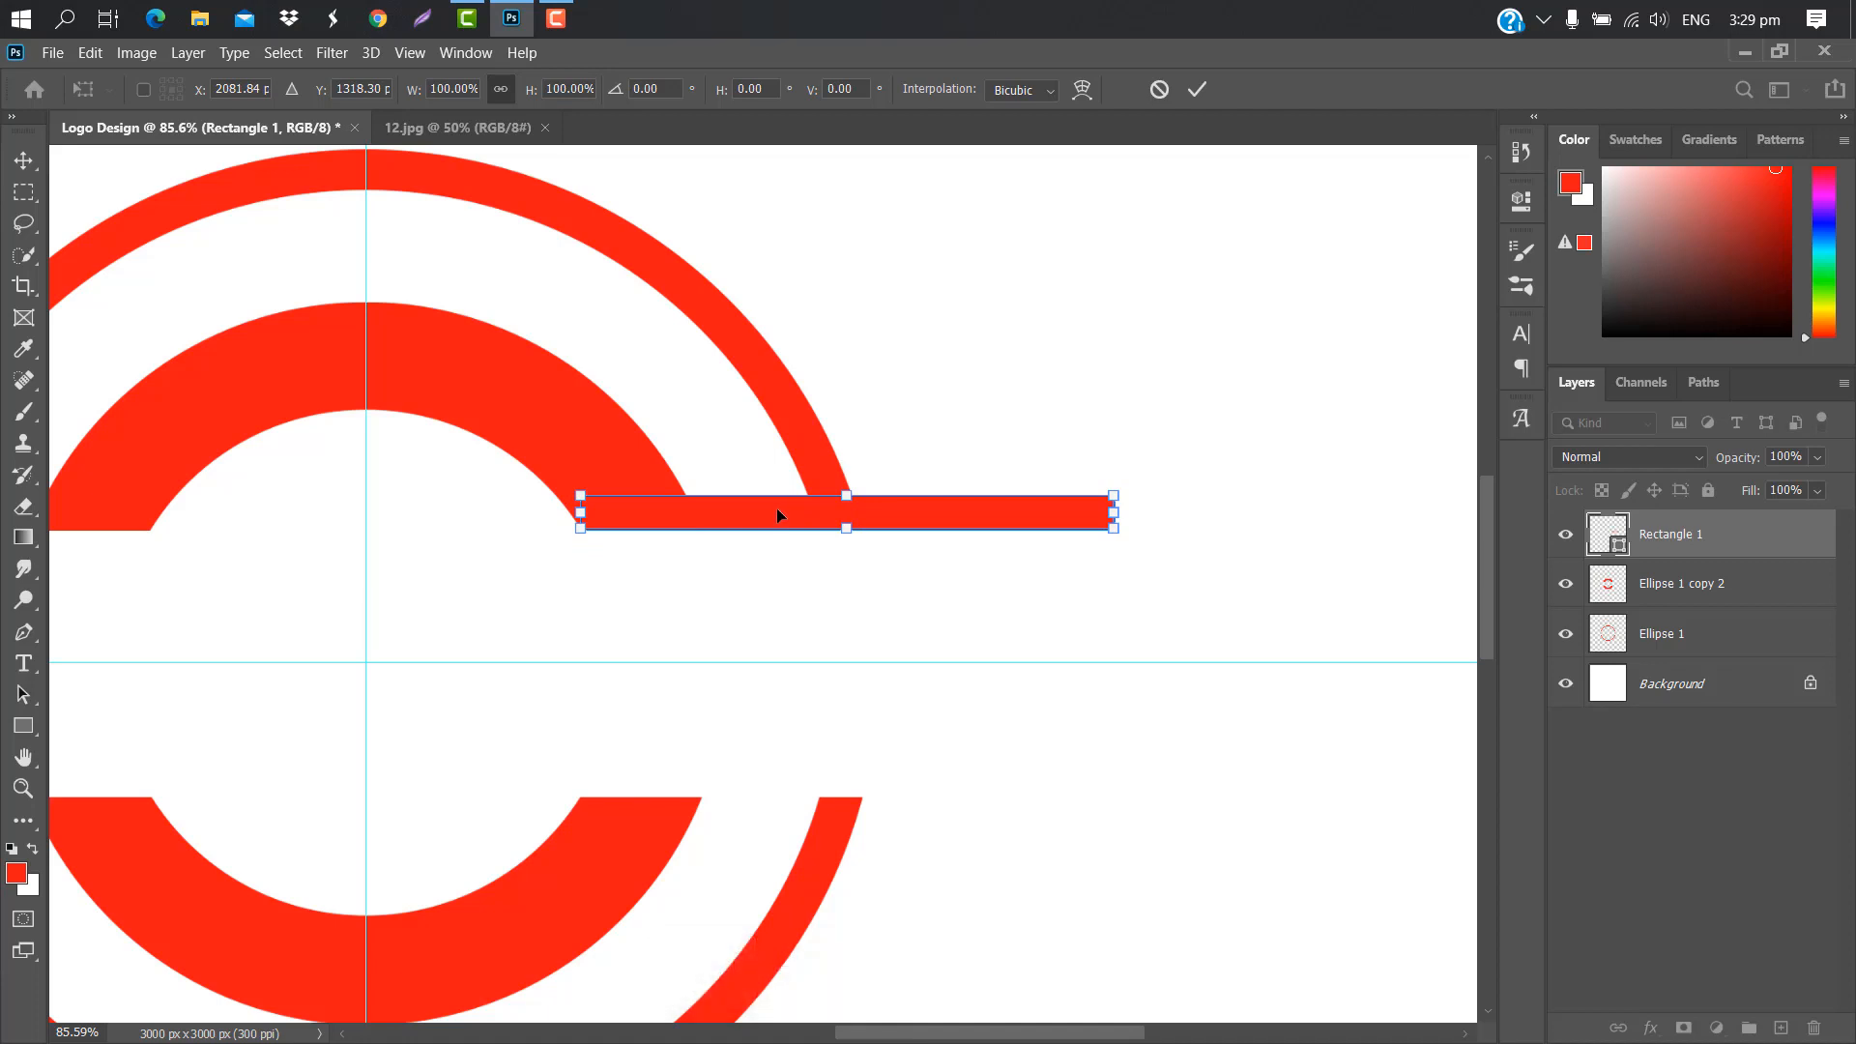
scroll(775, 508, "up", 5)
left_click(1199, 89)
Place a horizontally mirrored copy of the red bar at the left end of the upper arcs, and group the two bars.
scroll(687, 325, "down", 8)
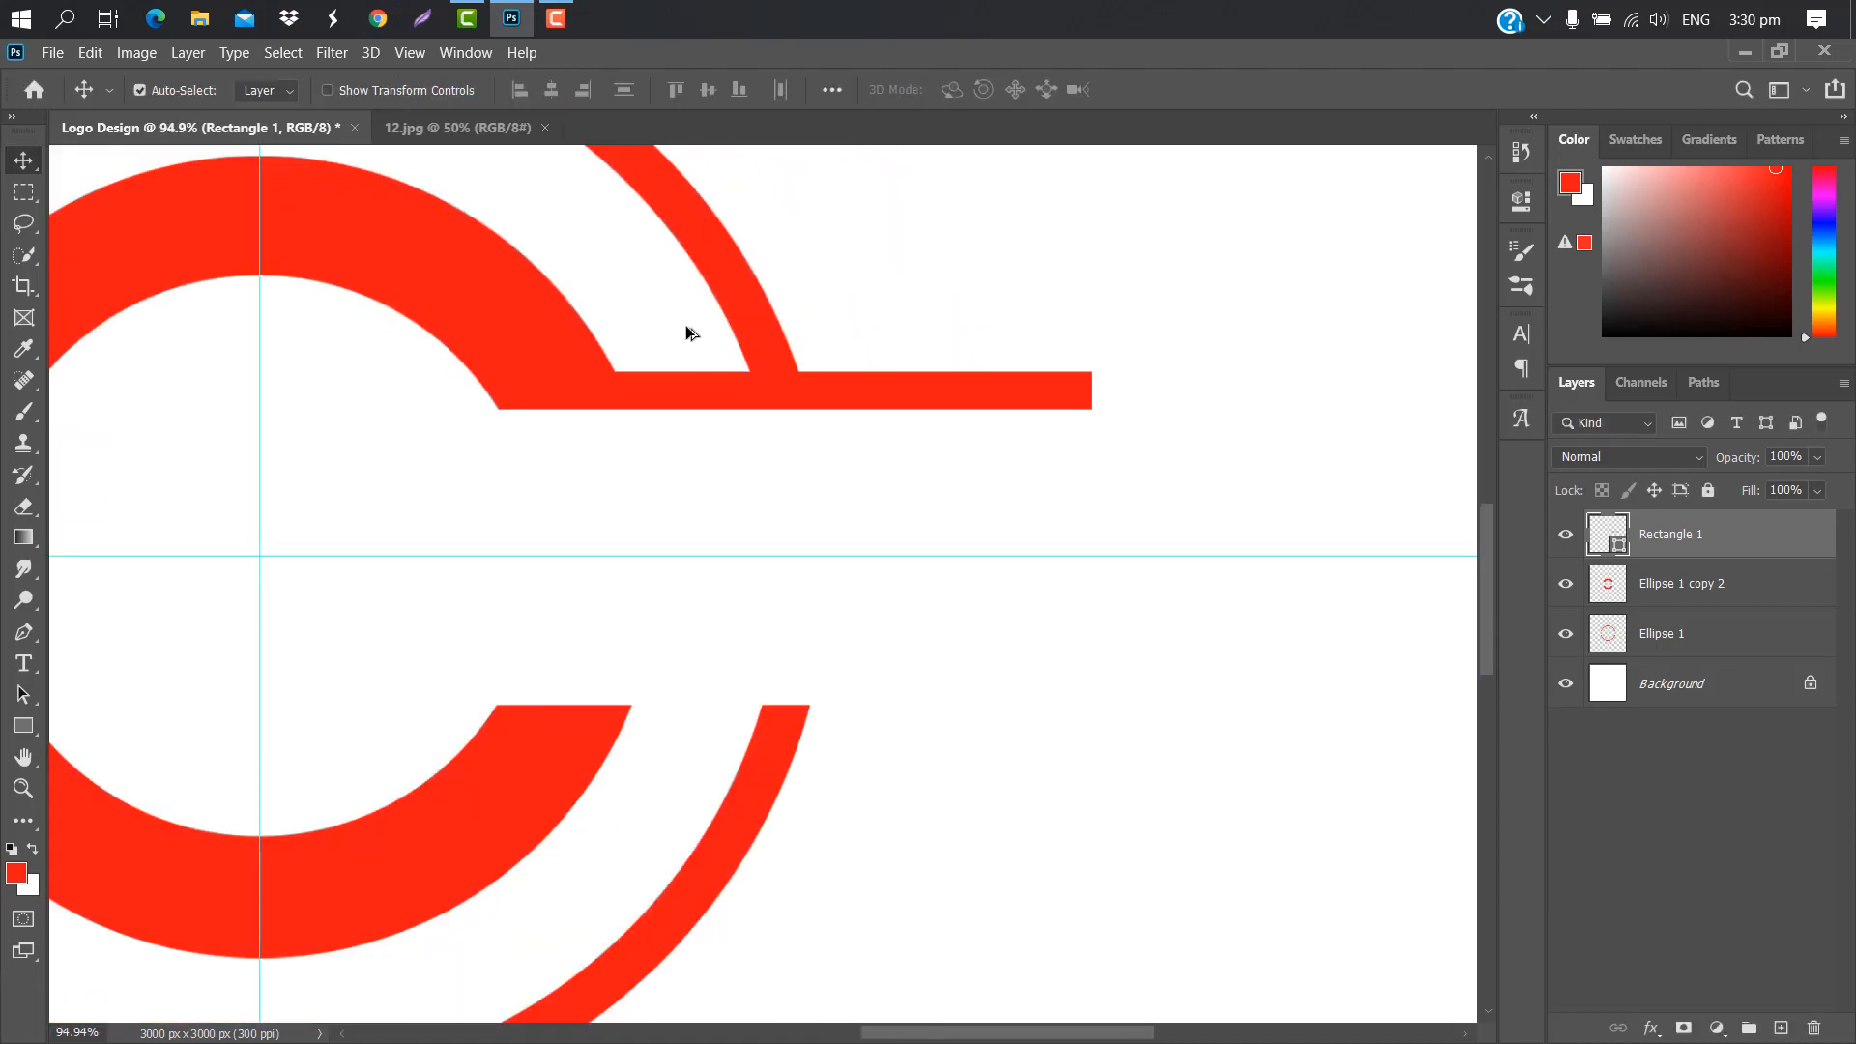
left_click_drag(1005, 1034, 907, 1035)
scroll(877, 364, "down", 1)
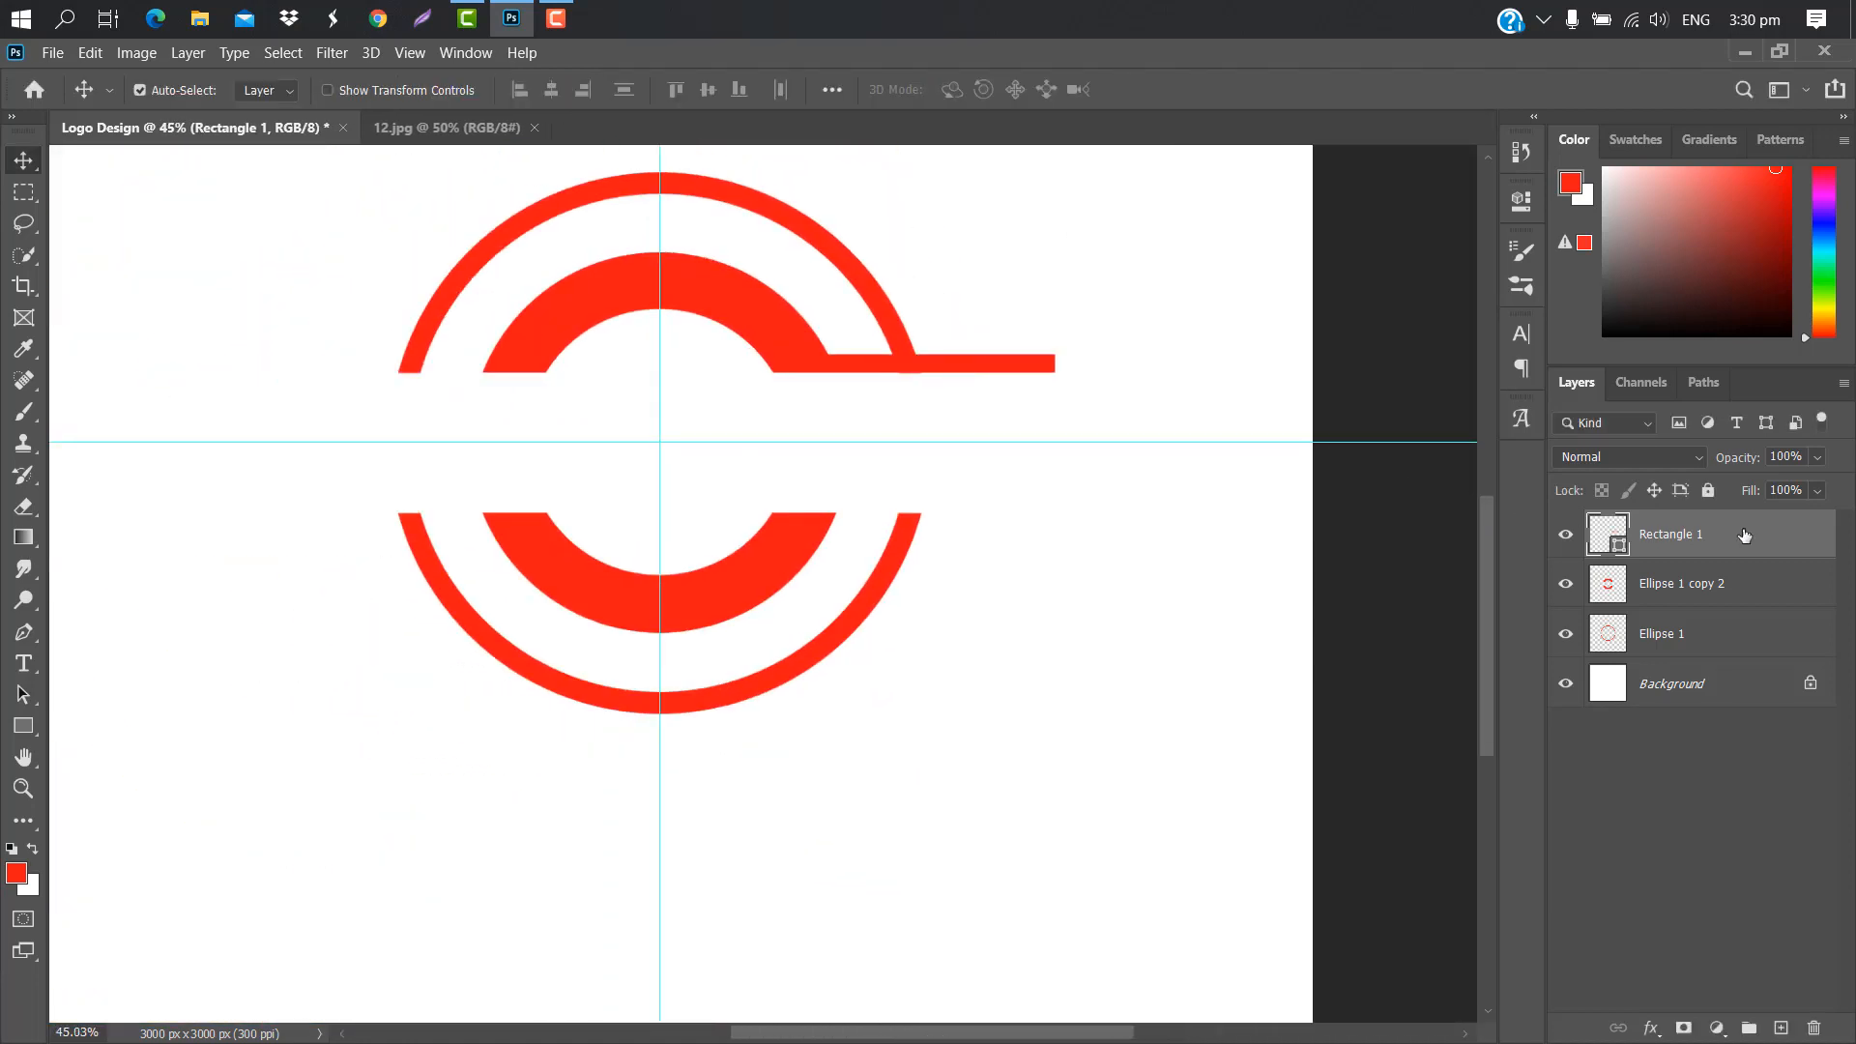
left_click_drag(1744, 535, 1783, 1027)
key("ctrl+t")
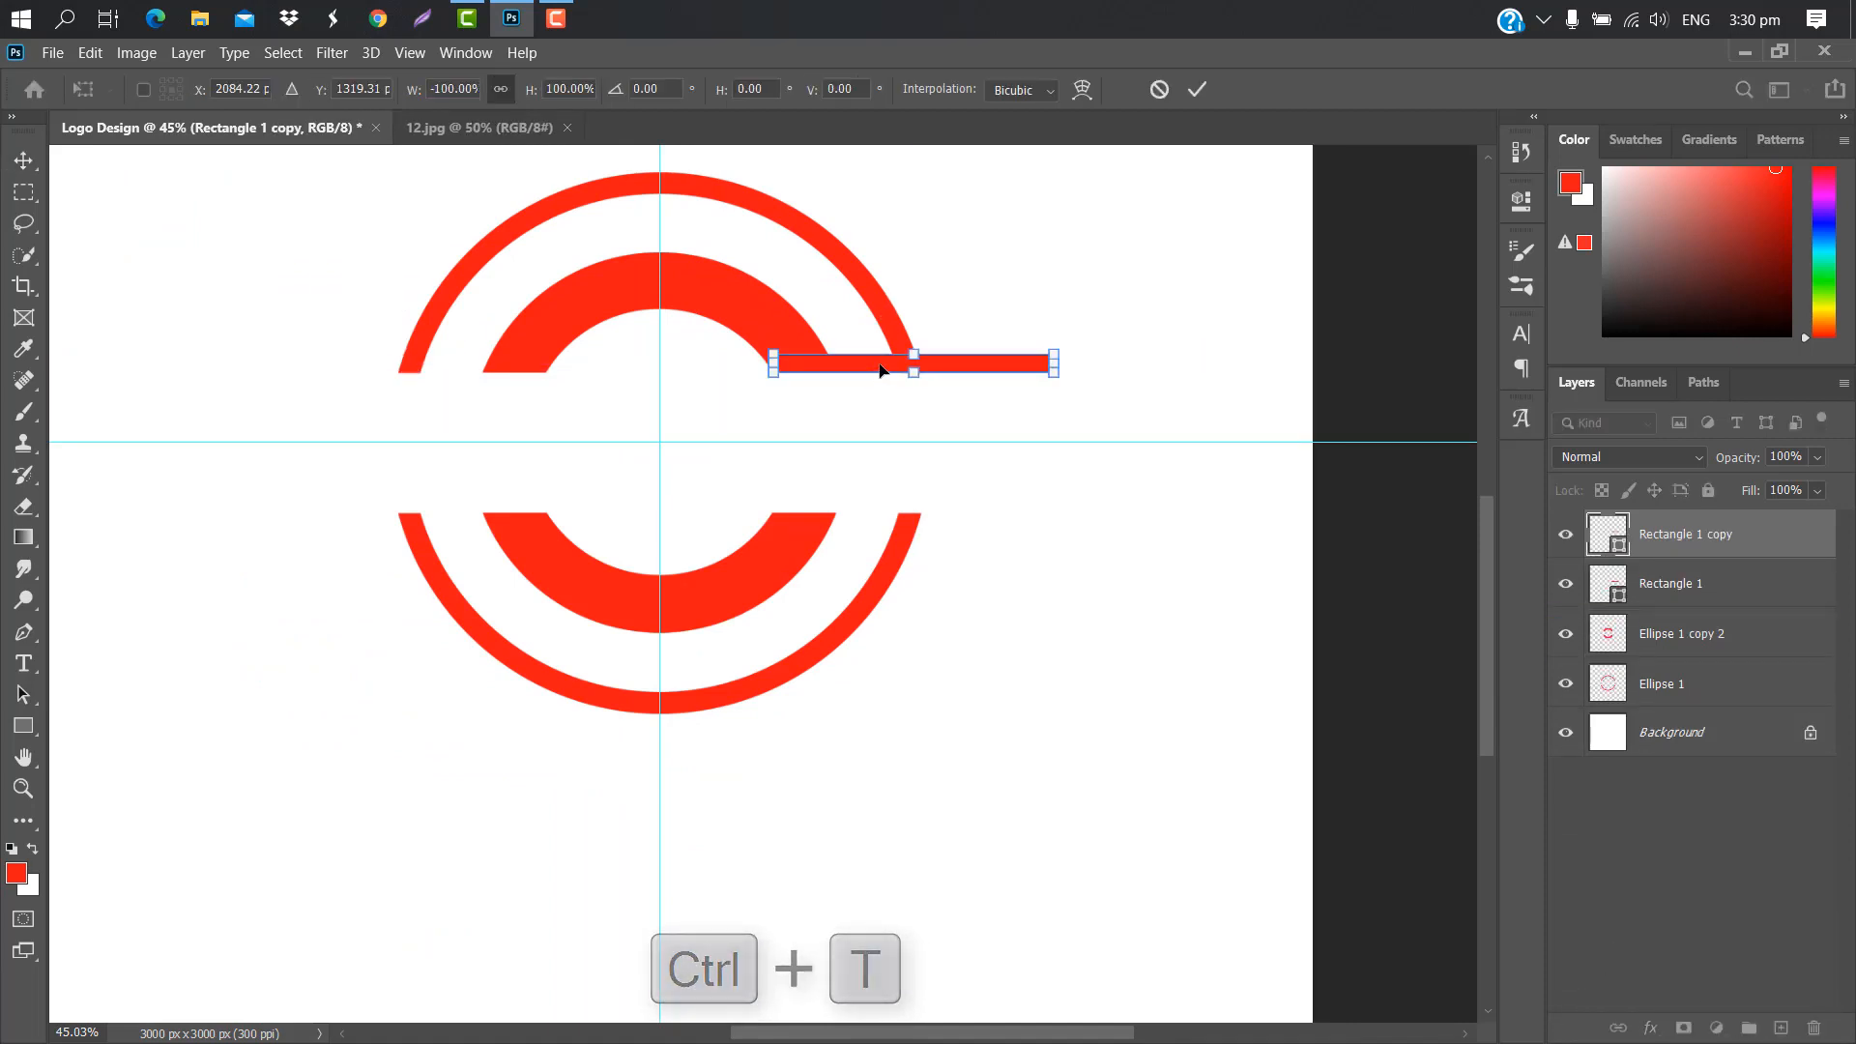
left_click_drag(875, 370, 364, 370)
left_click(1199, 91)
scroll(1353, 580, "down", 2)
left_click(1726, 590, "shift")
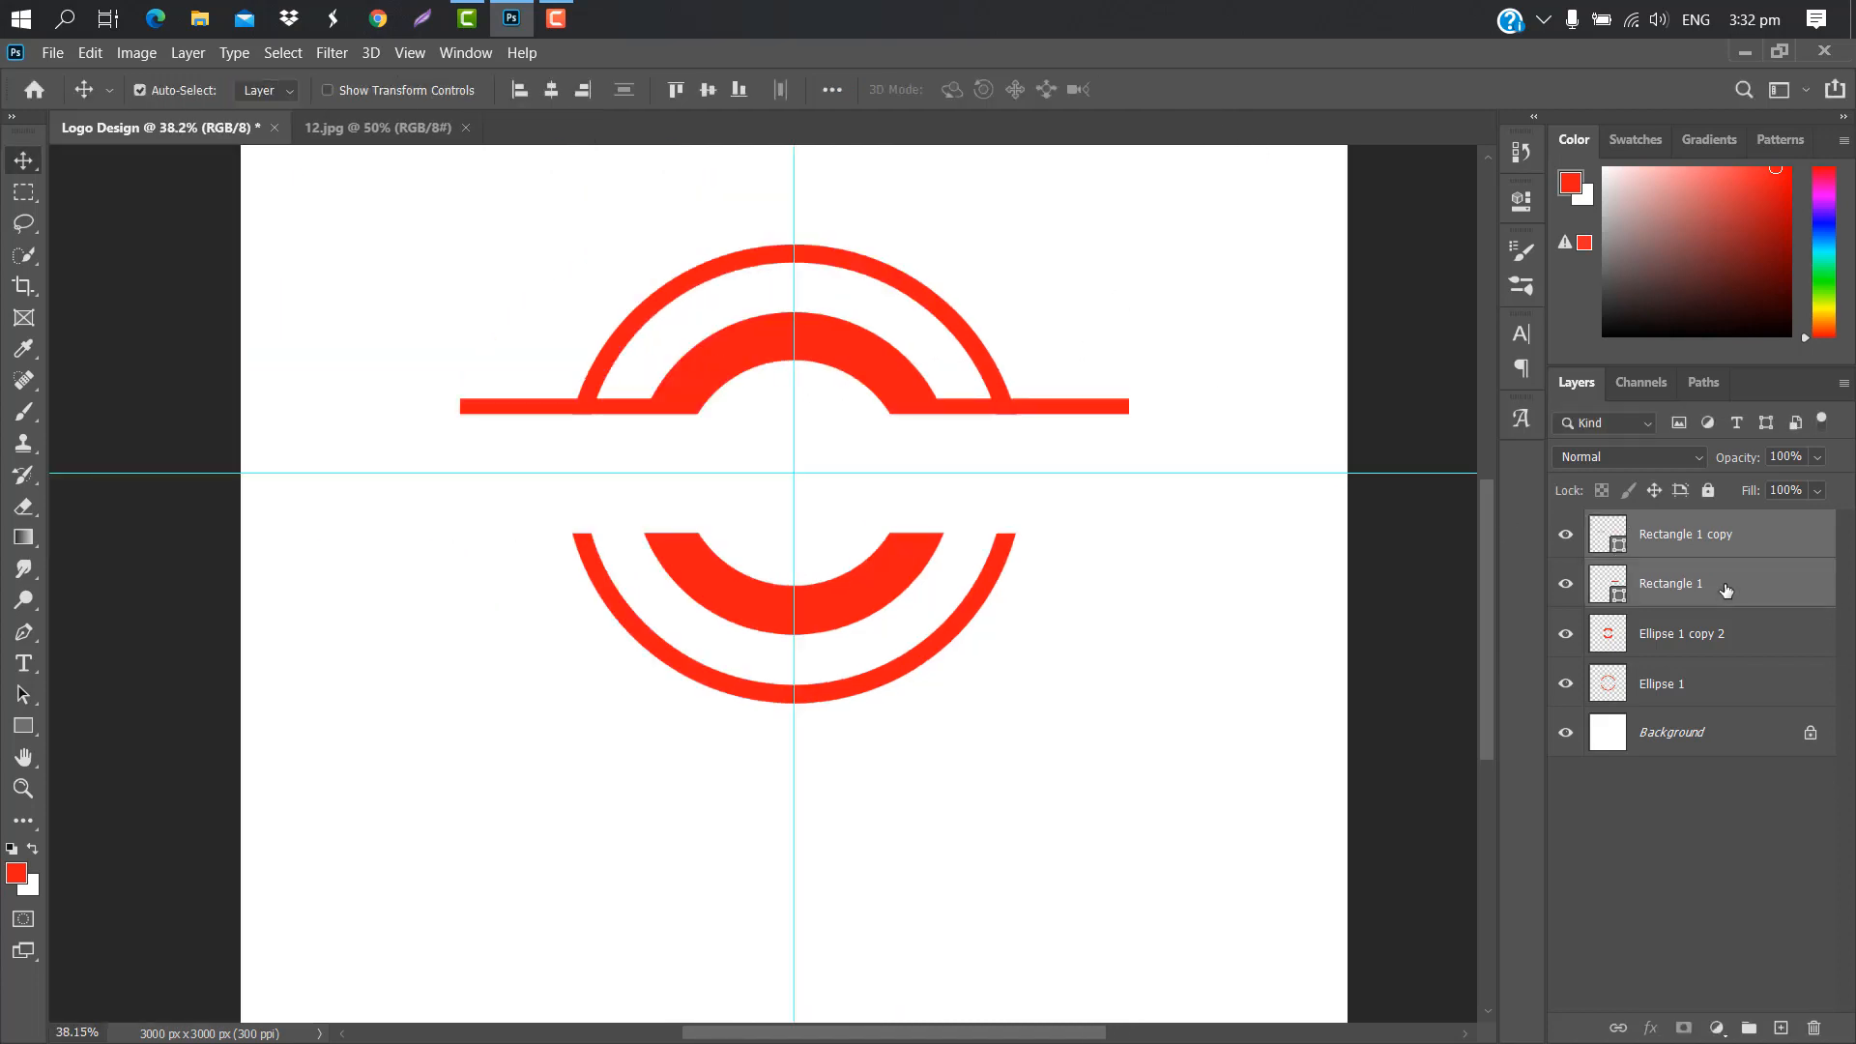
left_click(1748, 1027)
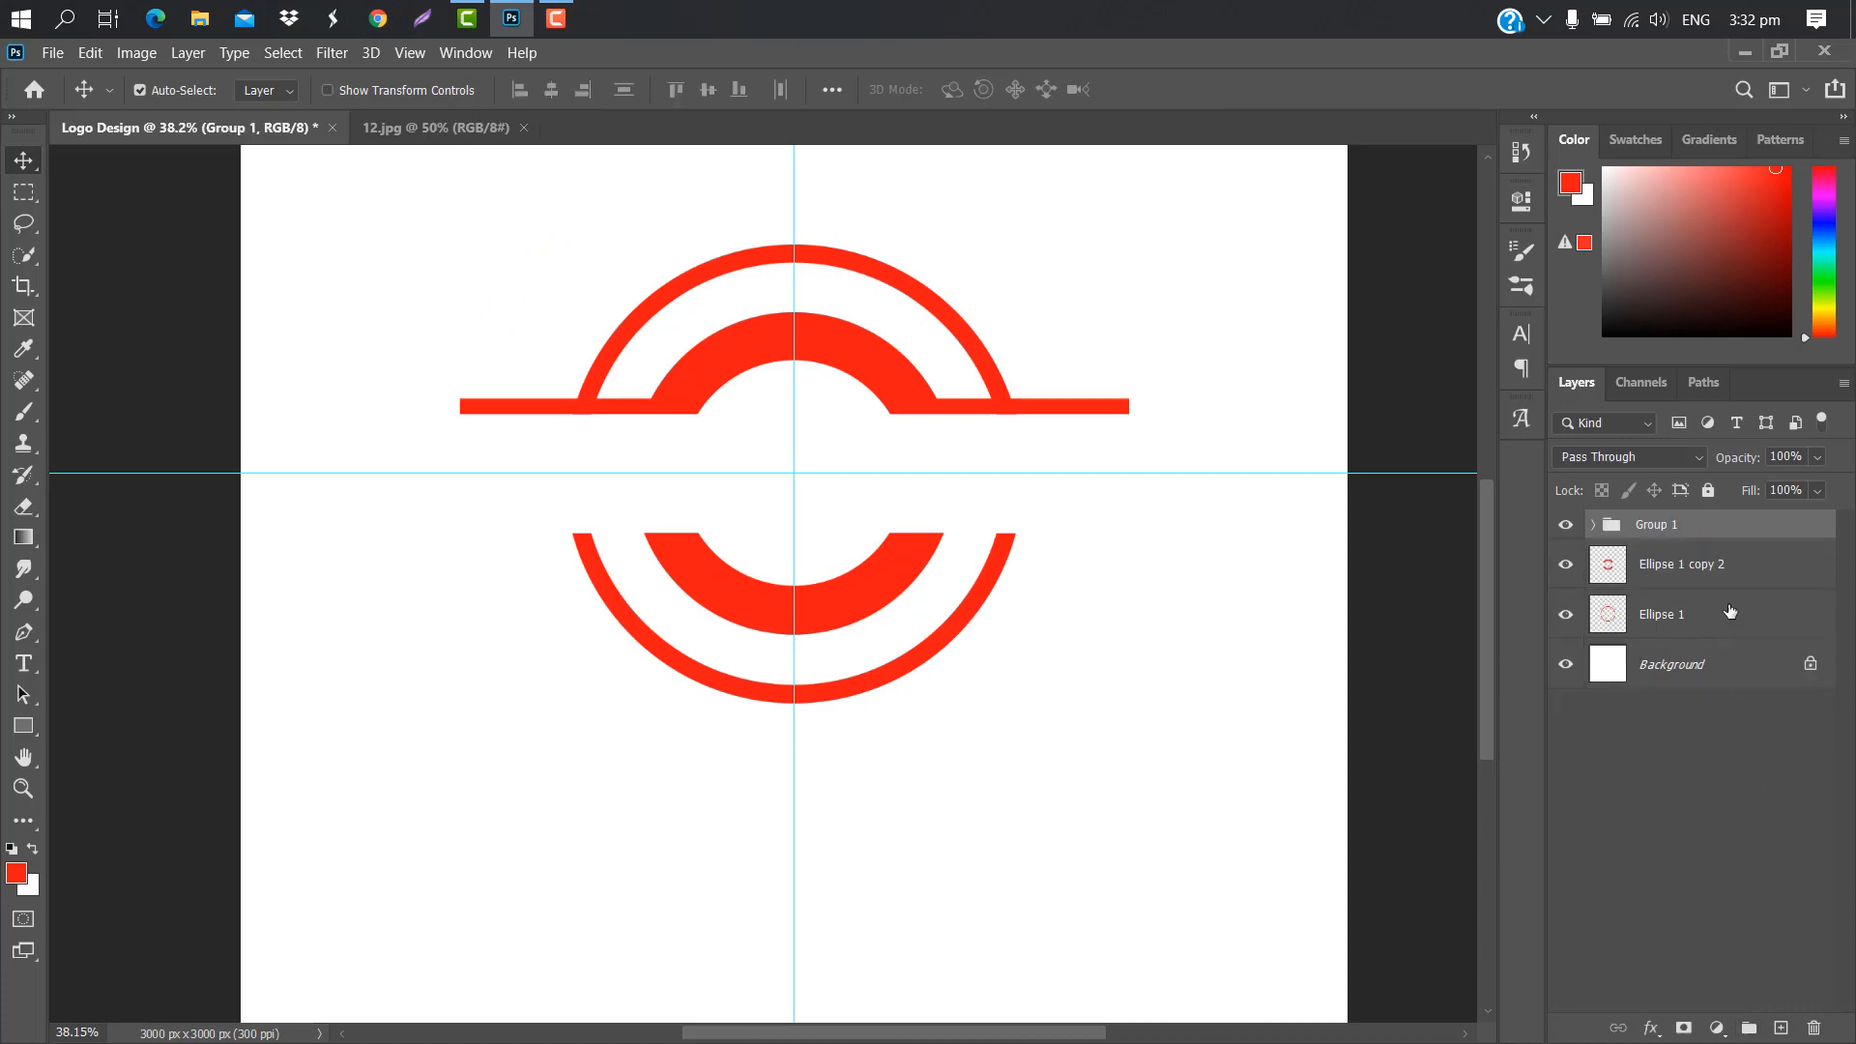
Duplicate the bar group down to the cut edge of the lower arcs, and put both bar groups into one new group.
left_click_drag(1735, 524, 1781, 1027)
key("ctrl+t")
left_click_drag(866, 408, 866, 541)
scroll(866, 540, "up", 5)
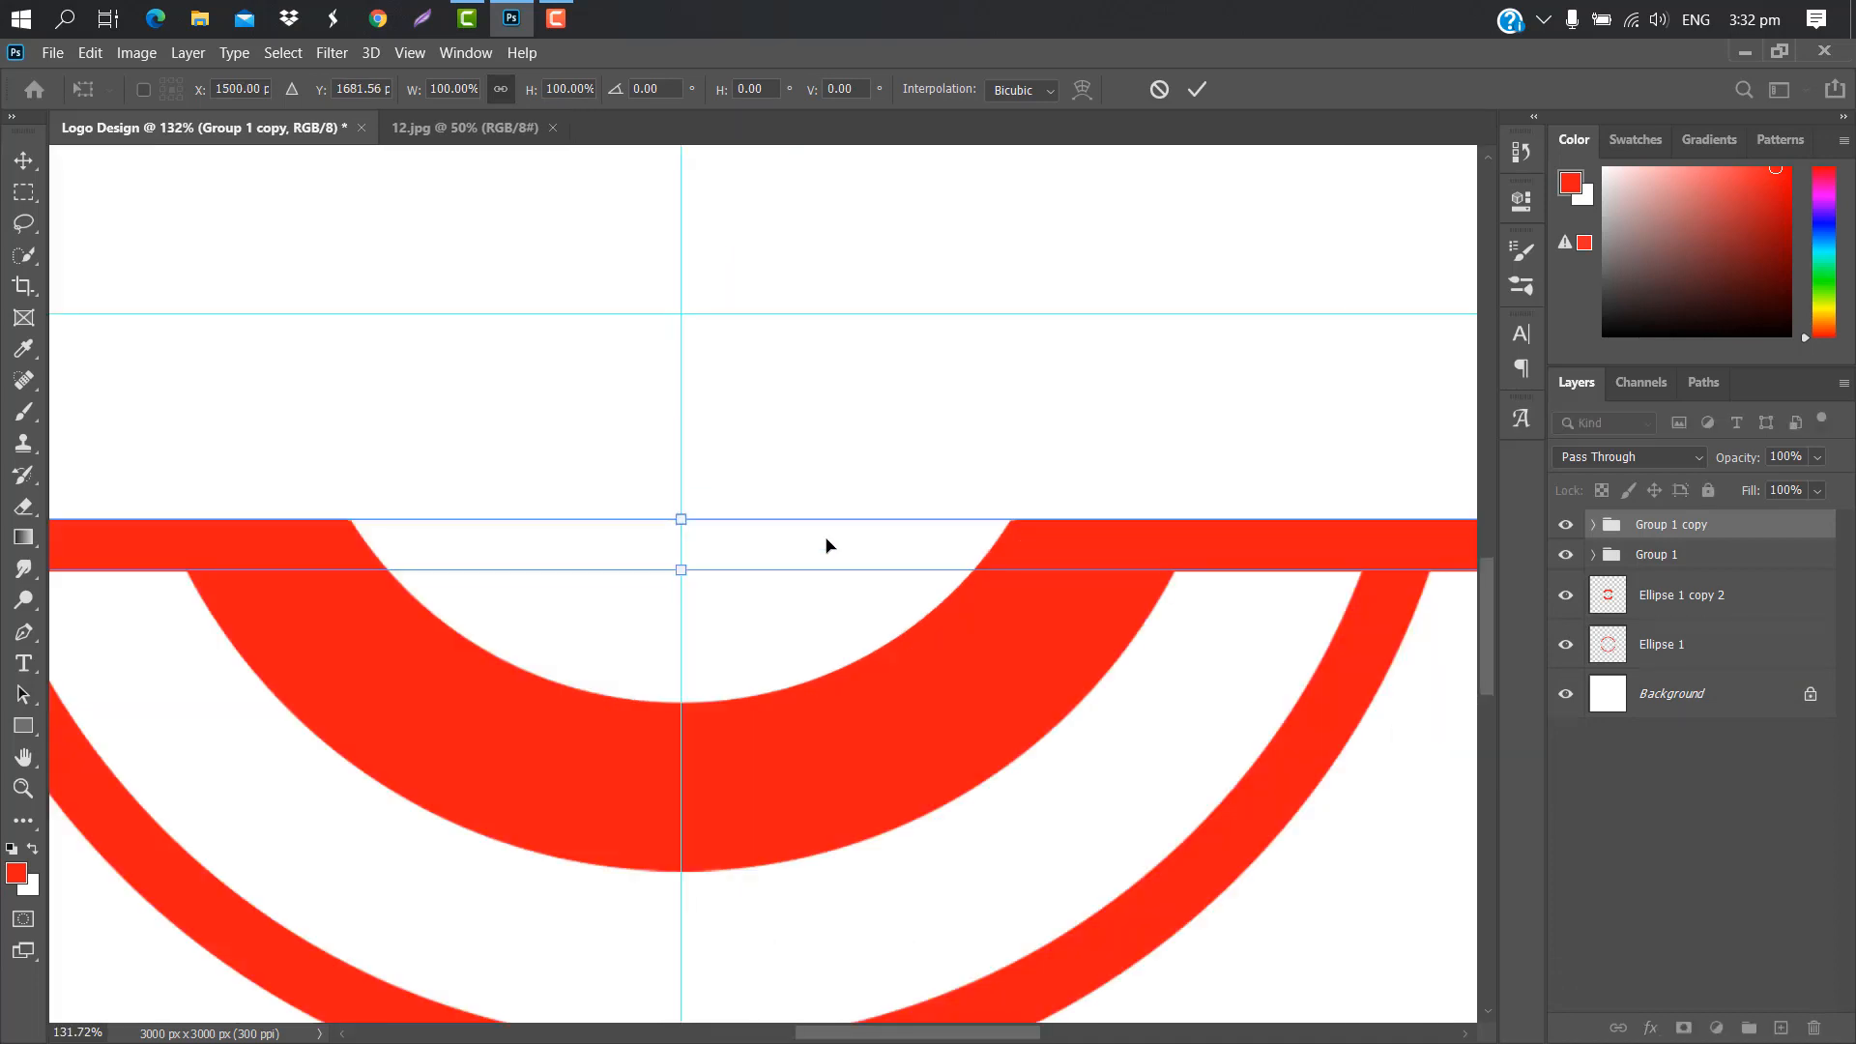
left_click(1200, 89)
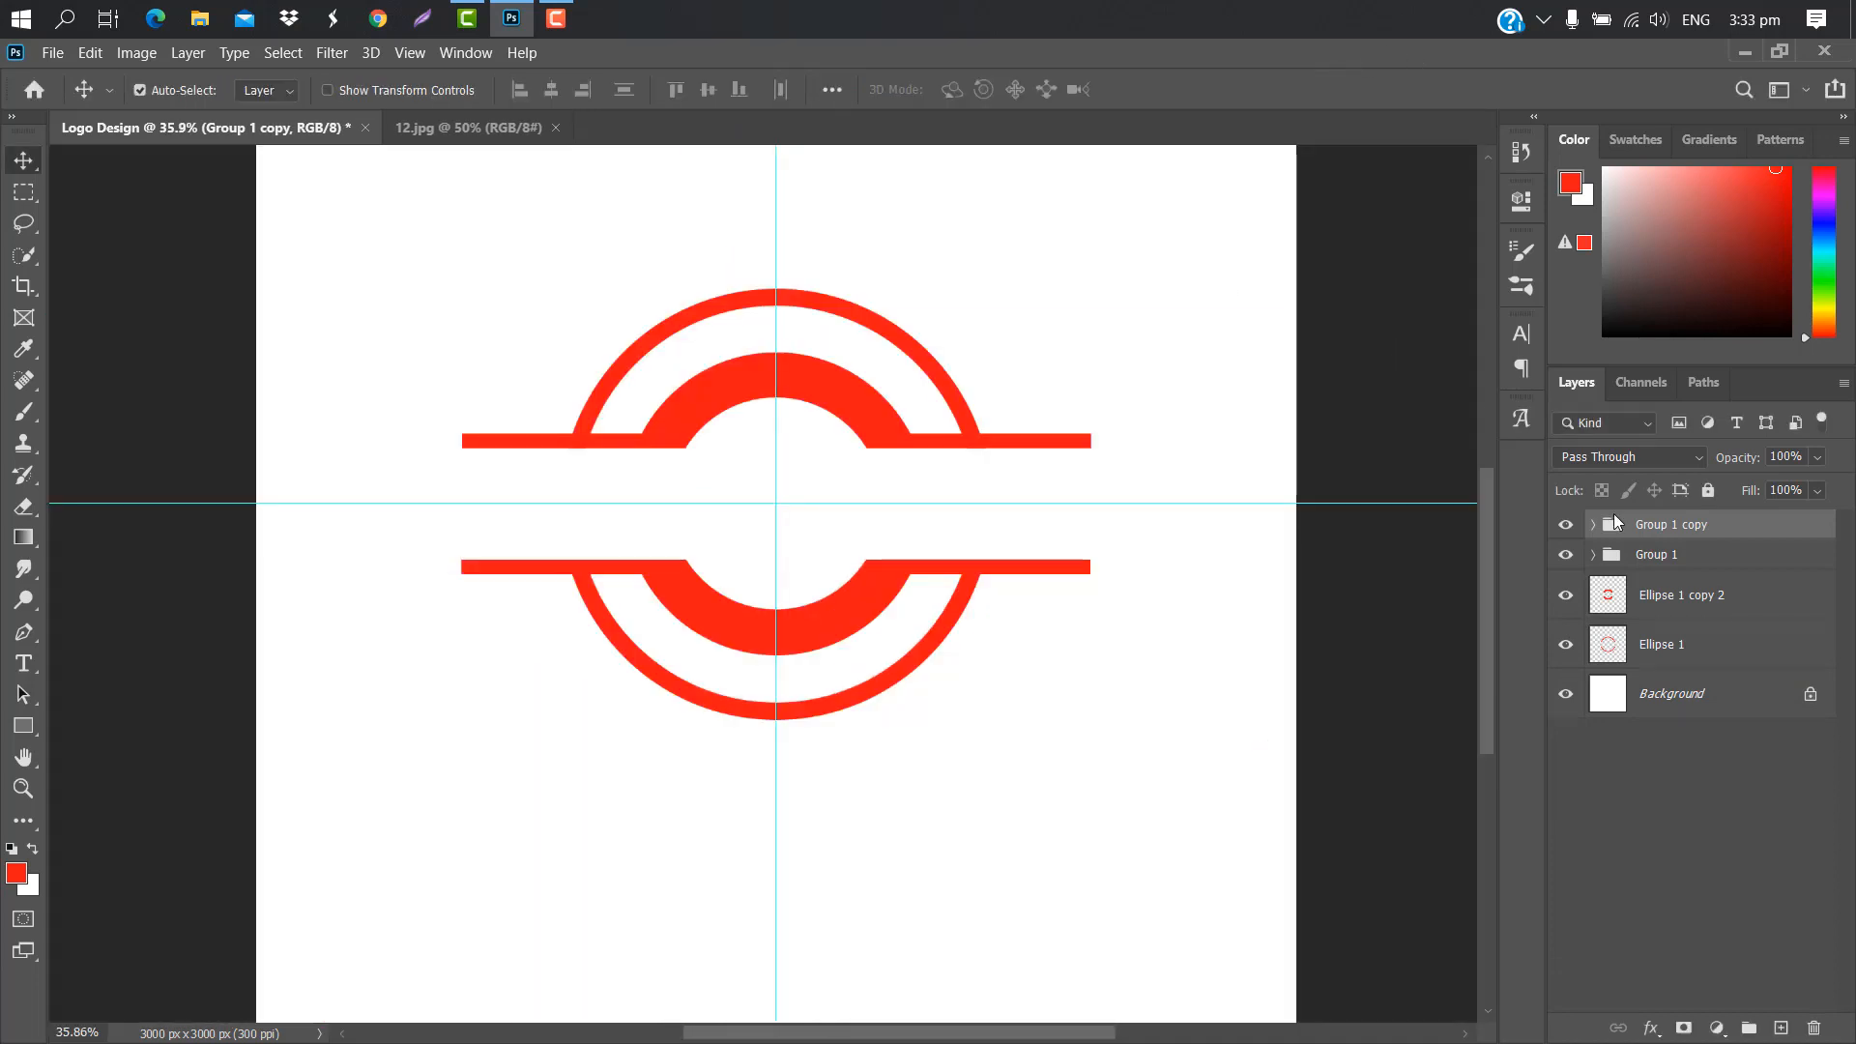
left_click(1721, 558, "ctrl")
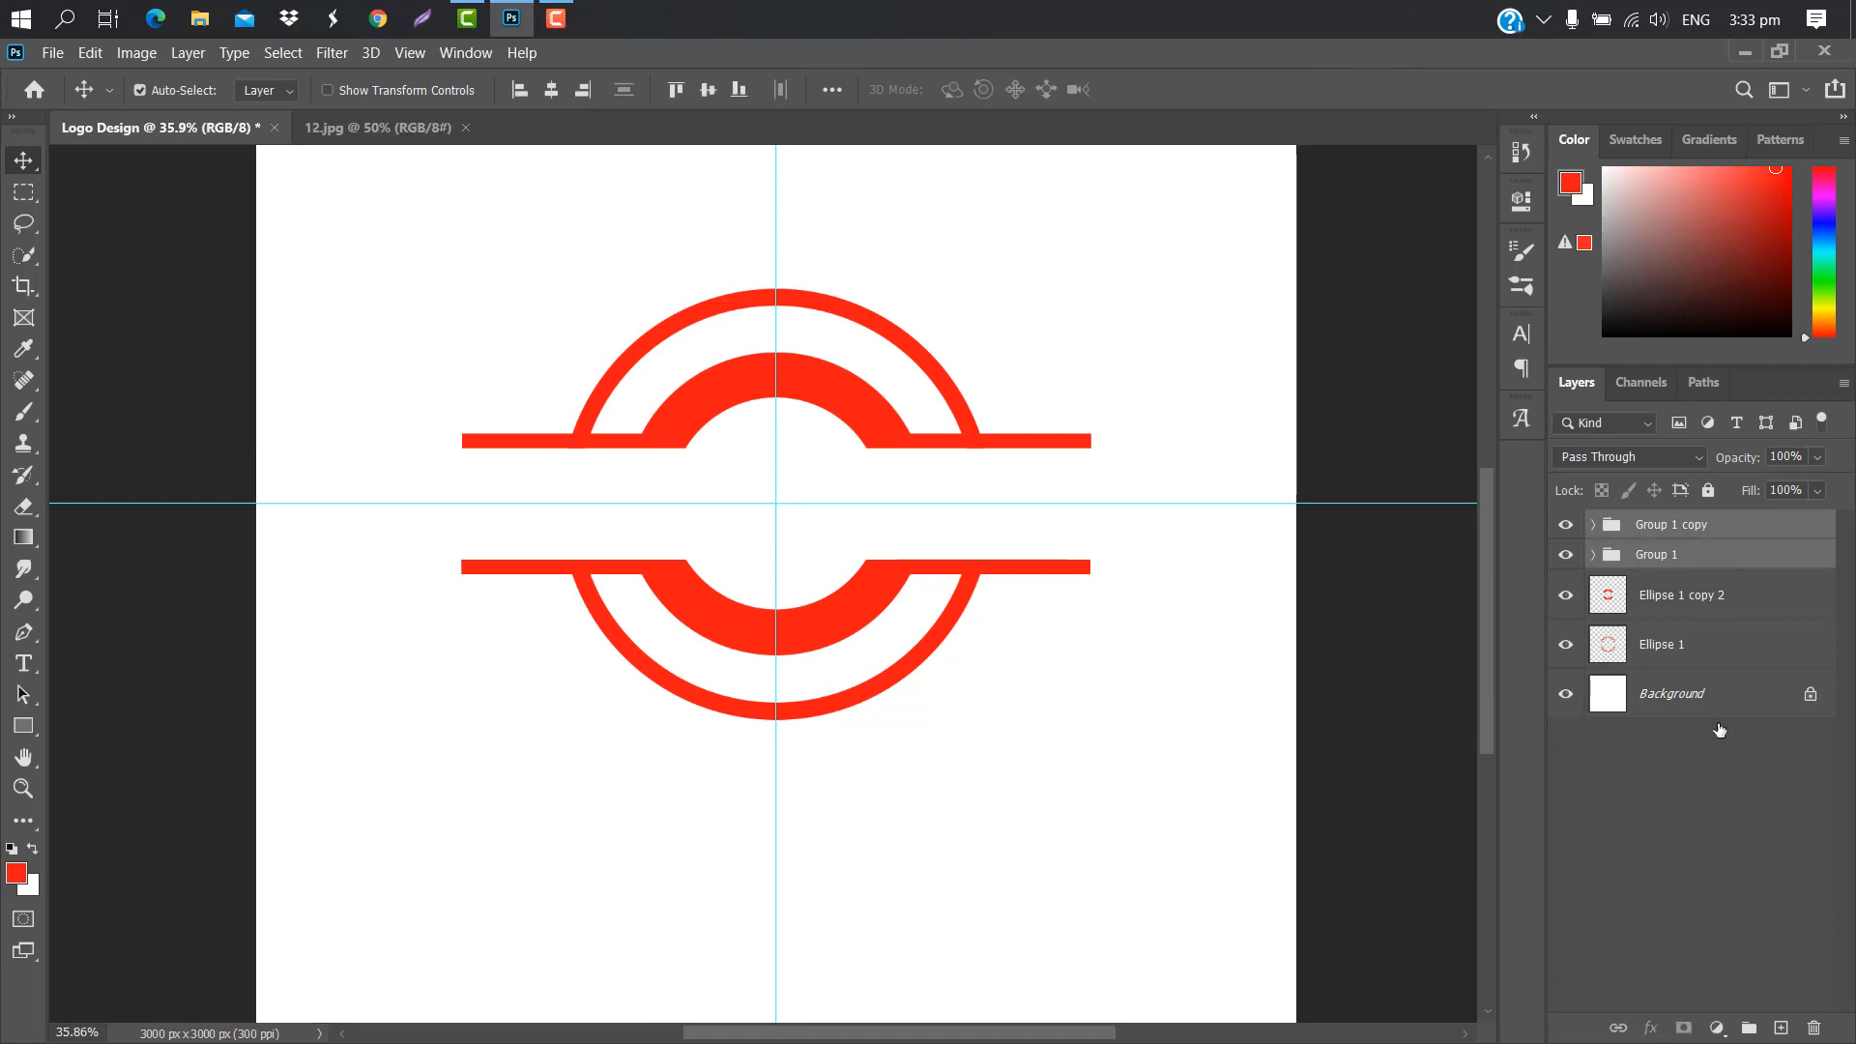
left_click(1748, 1031)
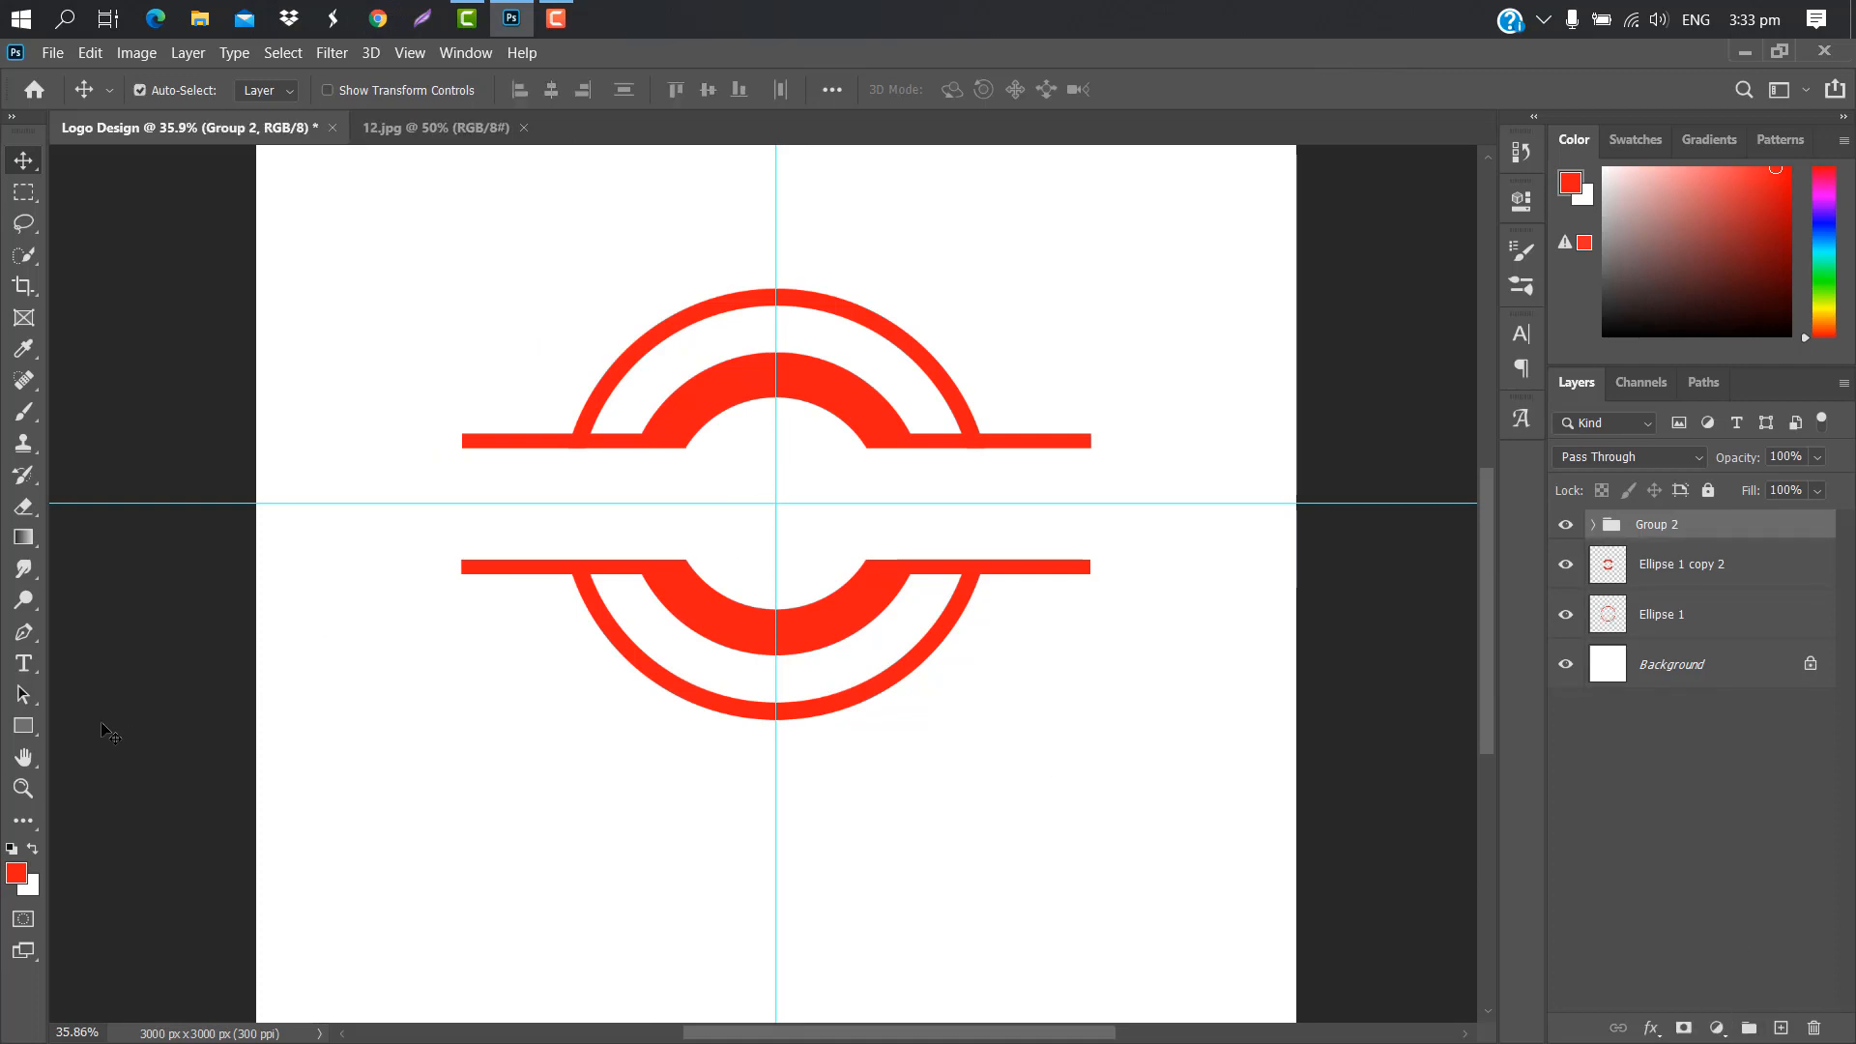
Draw a black rectangle about 173 x 105 px over the right junction of the outer arc and upper bar, with 15% opacity.
left_click(29, 721)
scroll(746, 497, "up", 5)
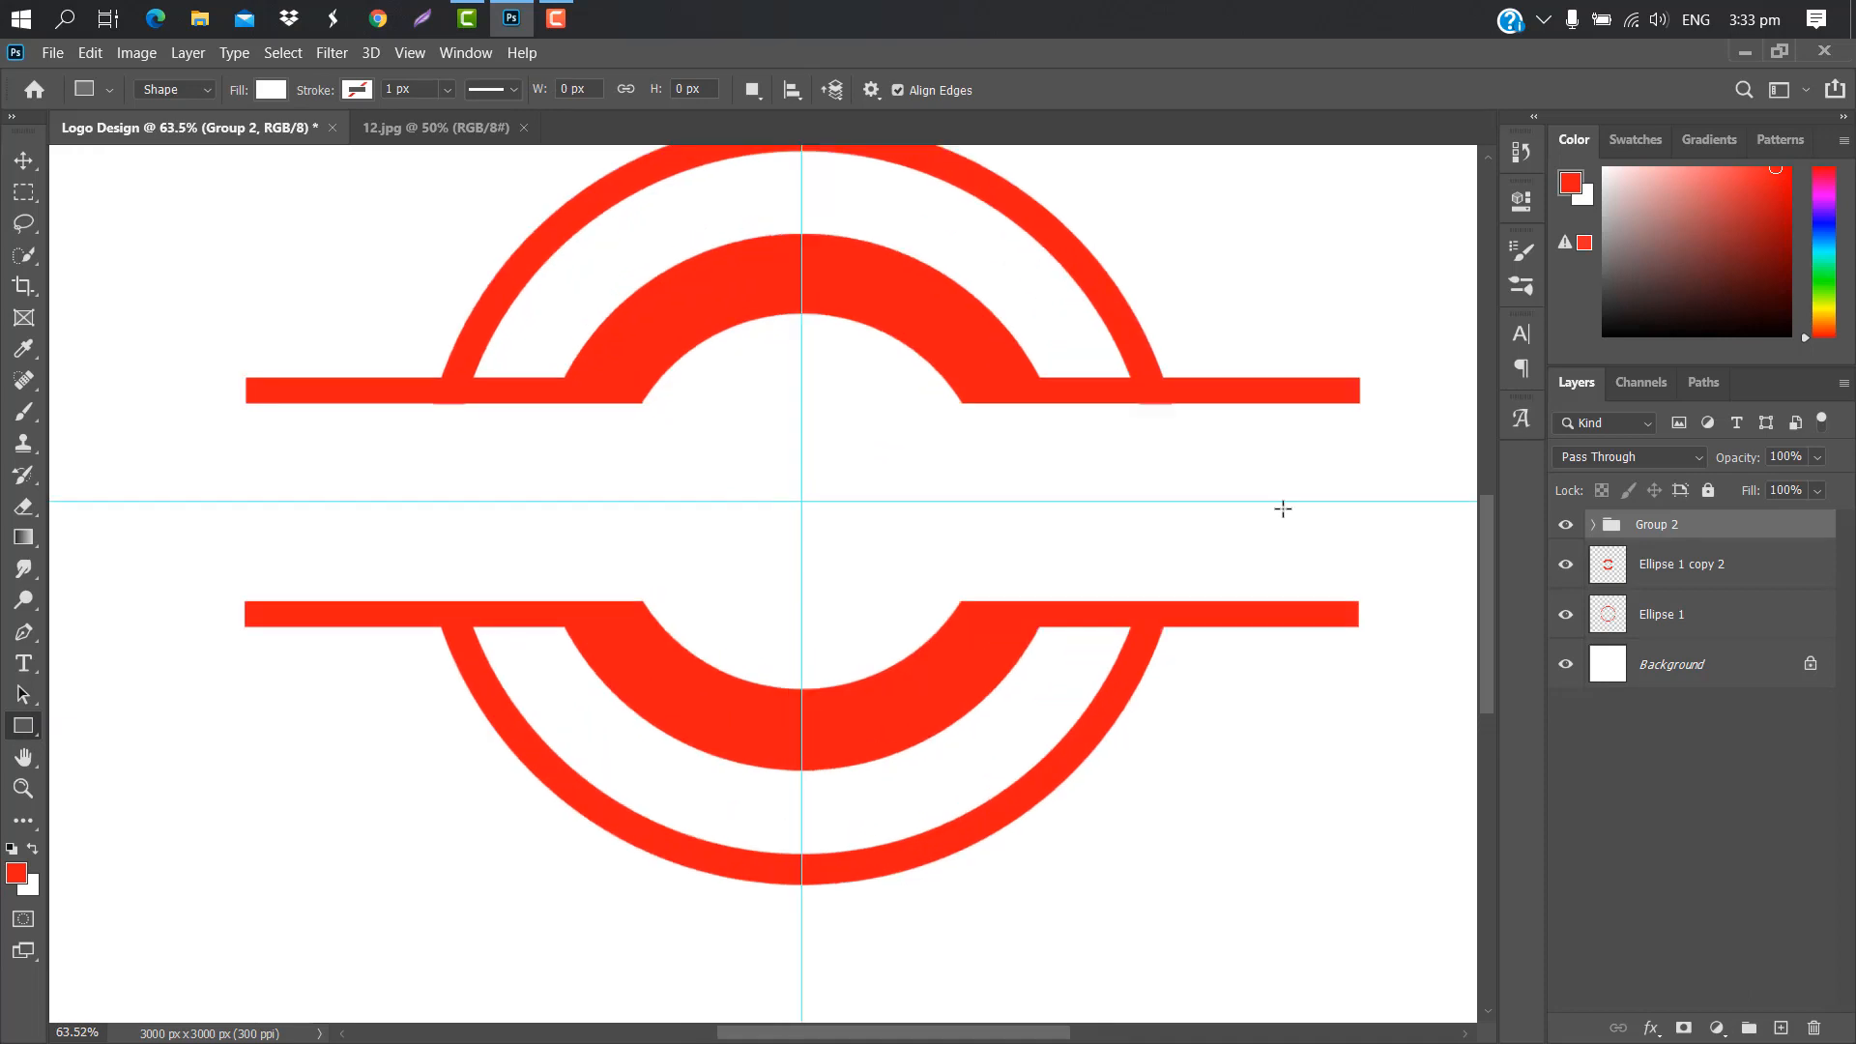
scroll(745, 534, "up", 3)
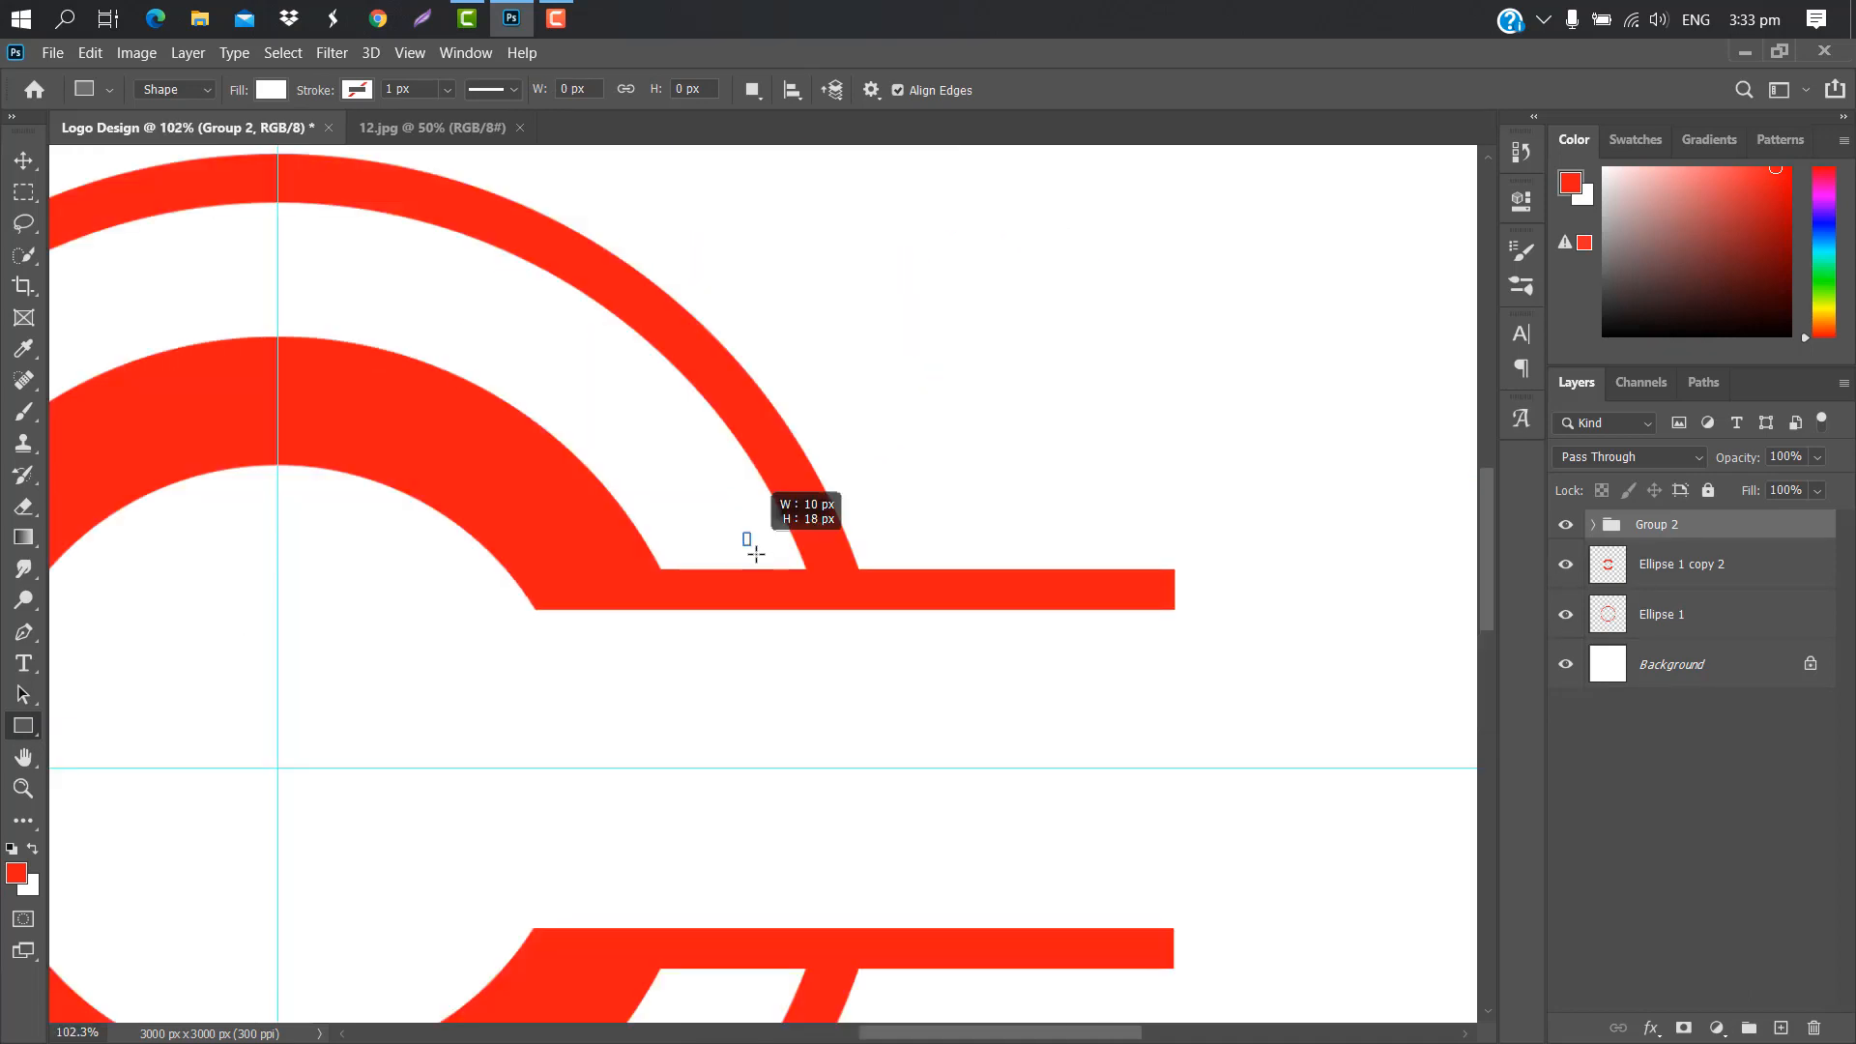
mouse_move(756, 553)
left_mouse_down()
mouse_move(787, 607)
mouse_move(914, 635)
left_mouse_up()
left_click(1177, 344)
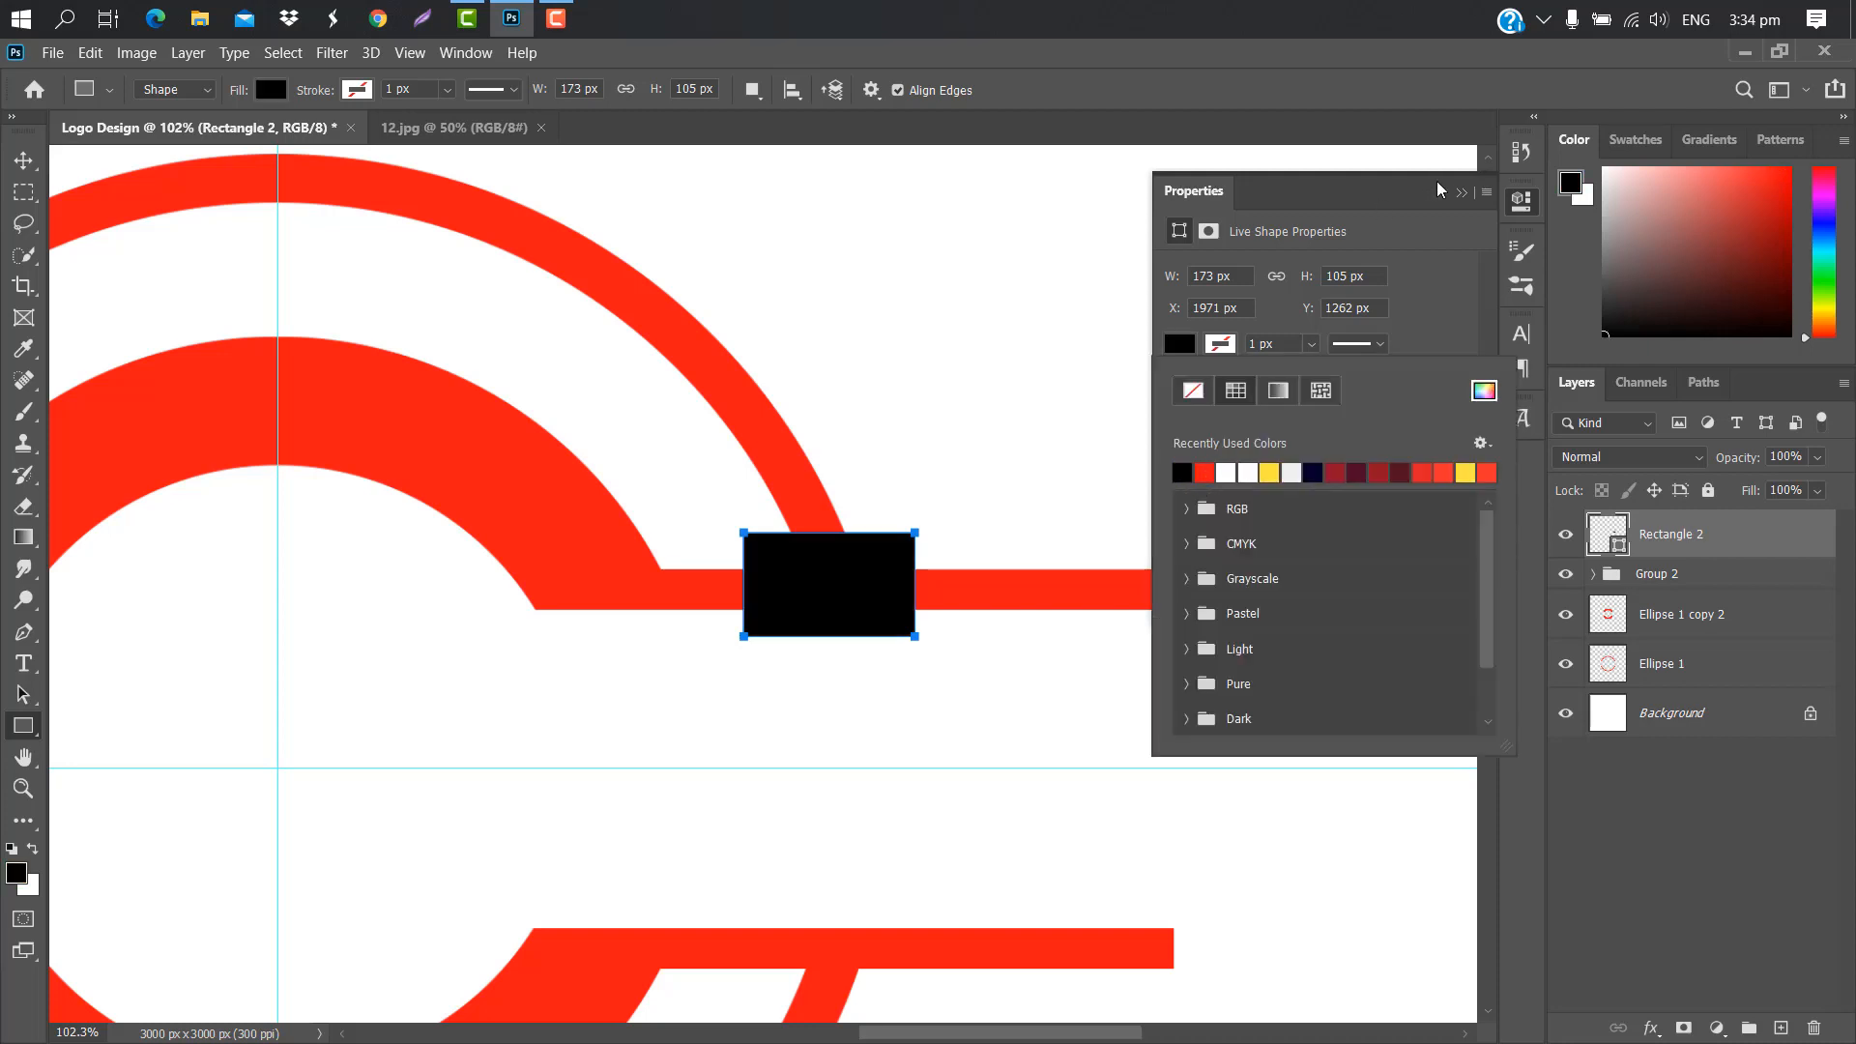
left_click(1461, 194)
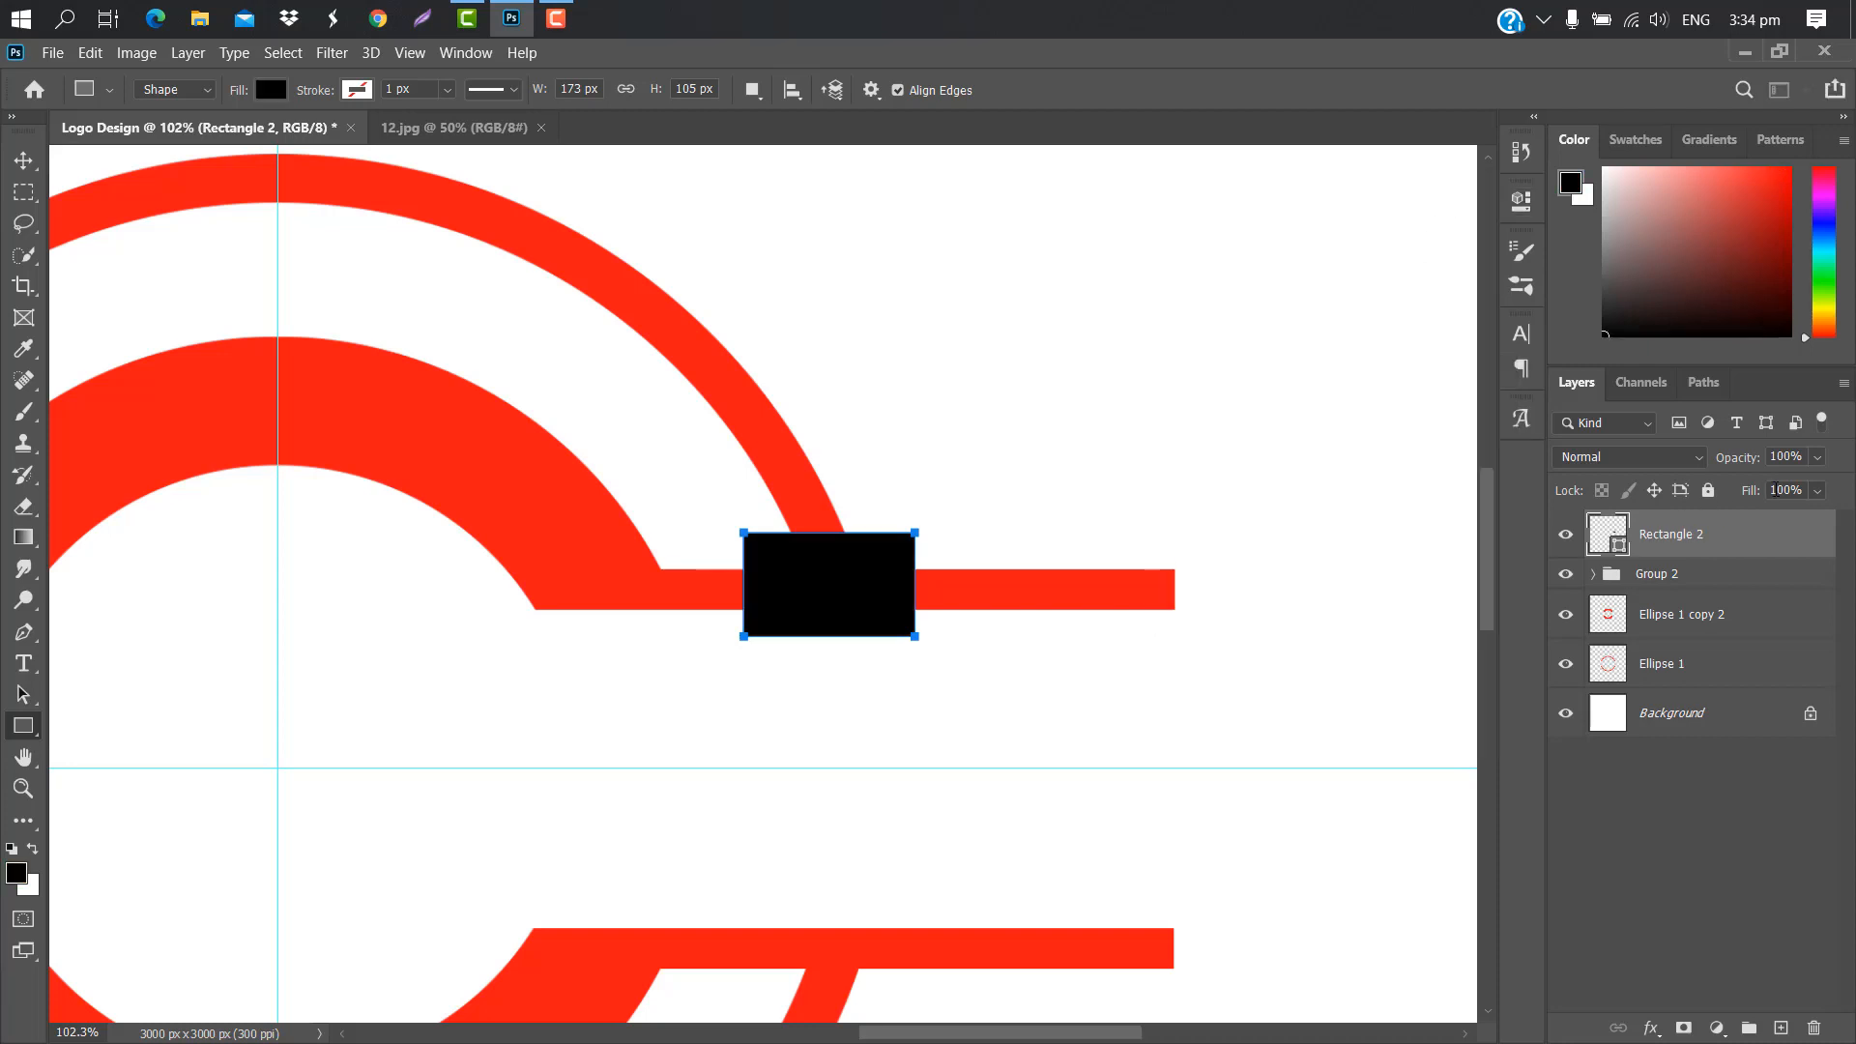
left_click_drag(1613, 472, 1613, 472)
scroll(1297, 492, "down", 6)
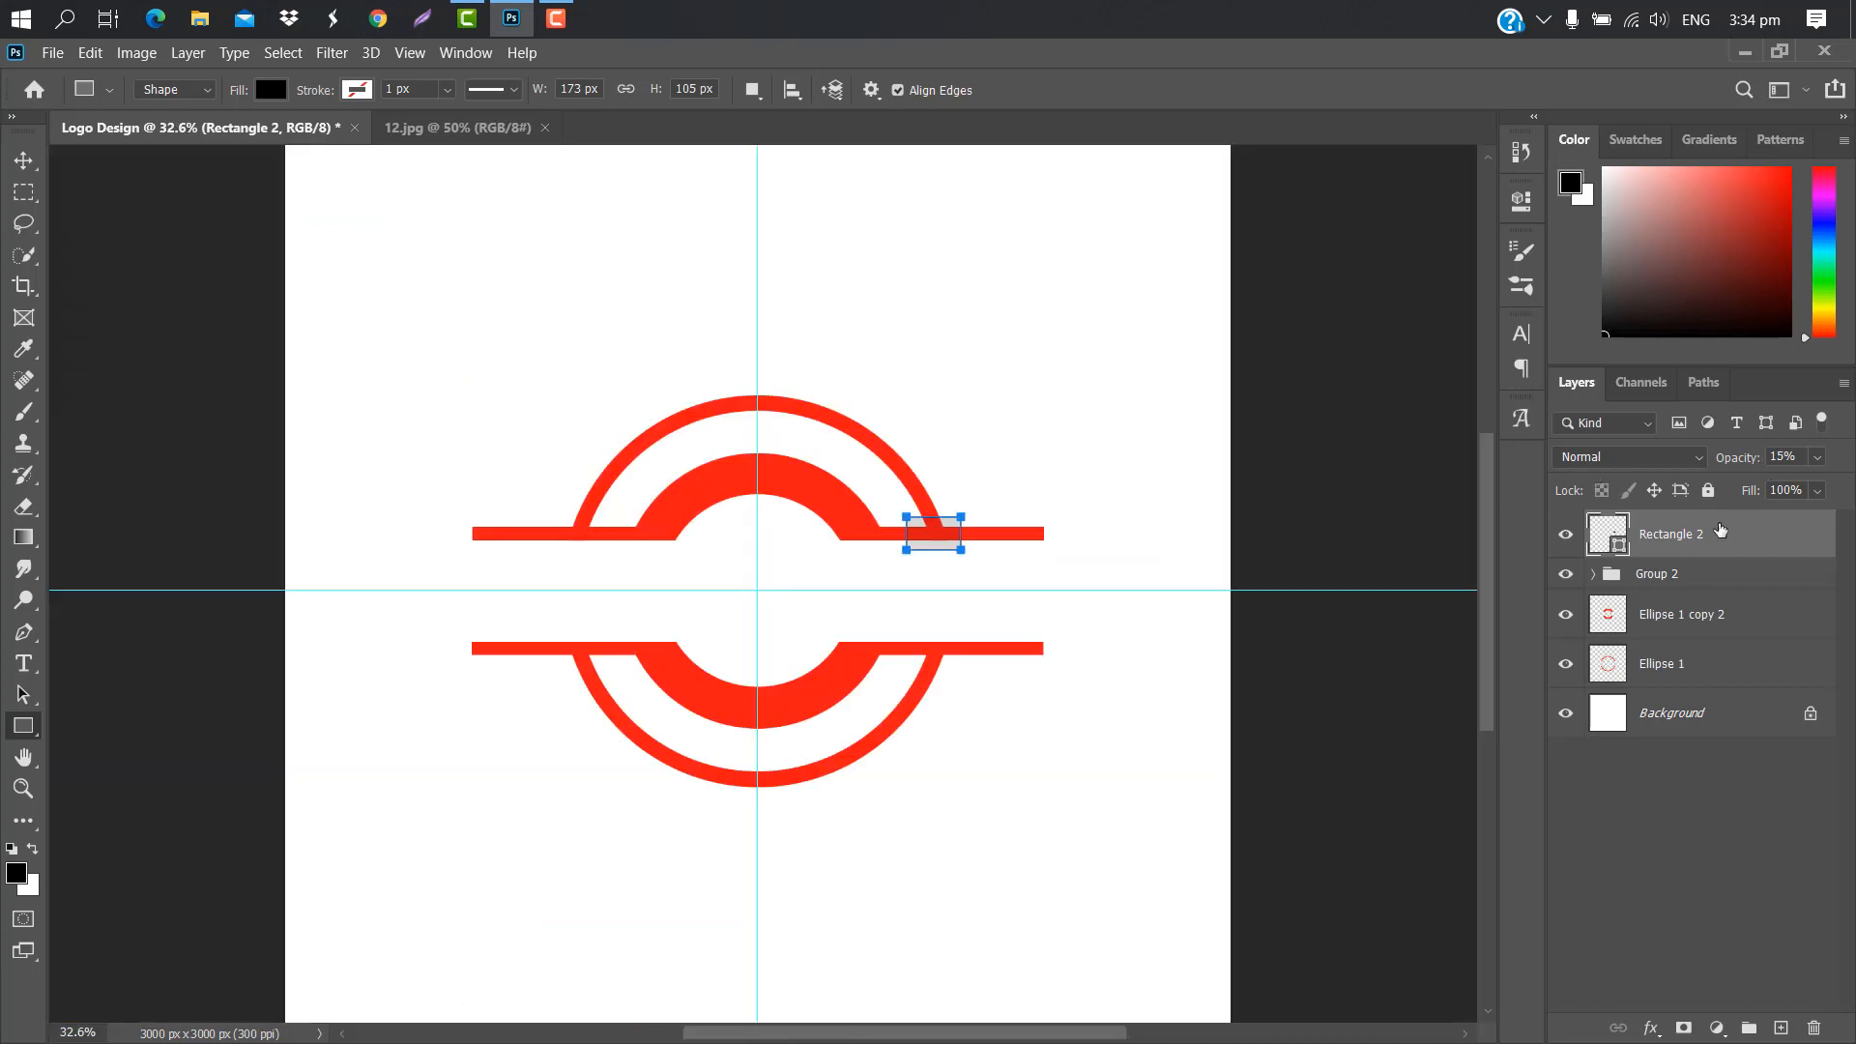
Duplicate the translucent black rectangle and move the copy over the left junction of the outer arc and upper bar.
left_click_drag(1737, 533, 1779, 1026)
key("ctrl+t")
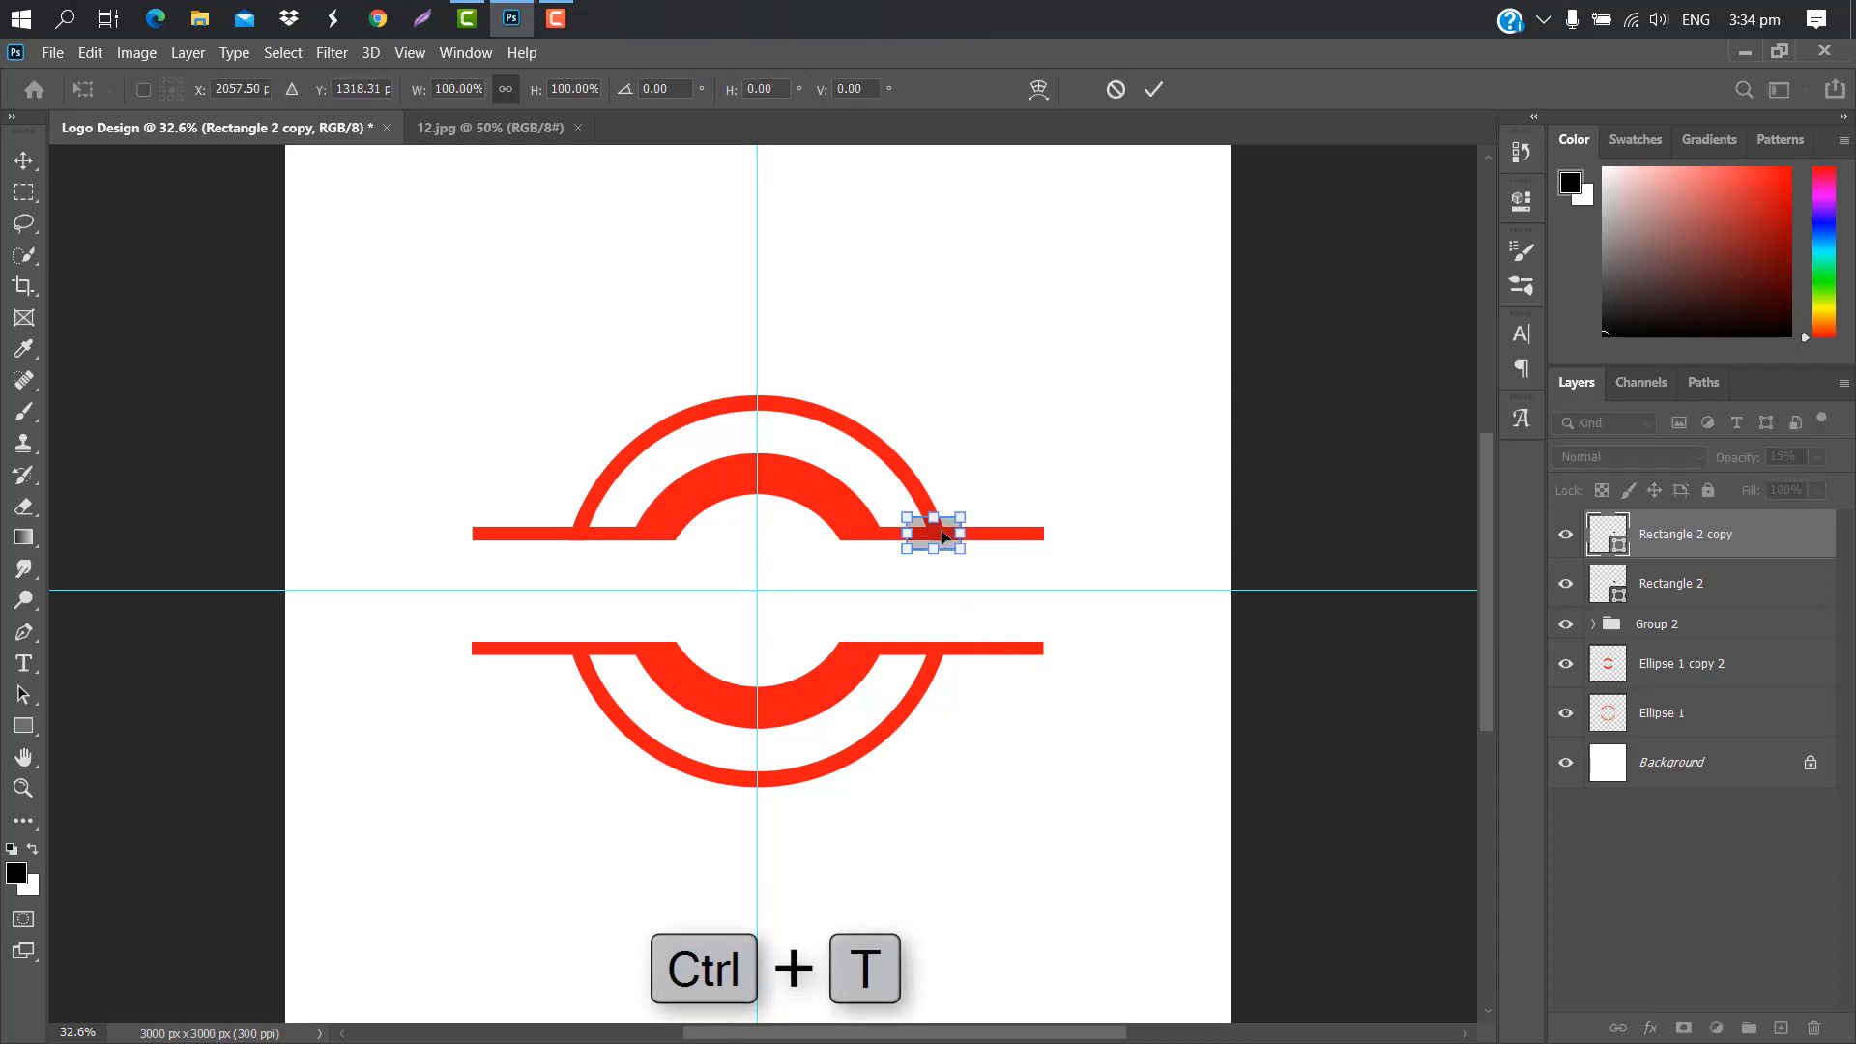
left_click_drag(943, 536, 532, 544)
left_click(1153, 89)
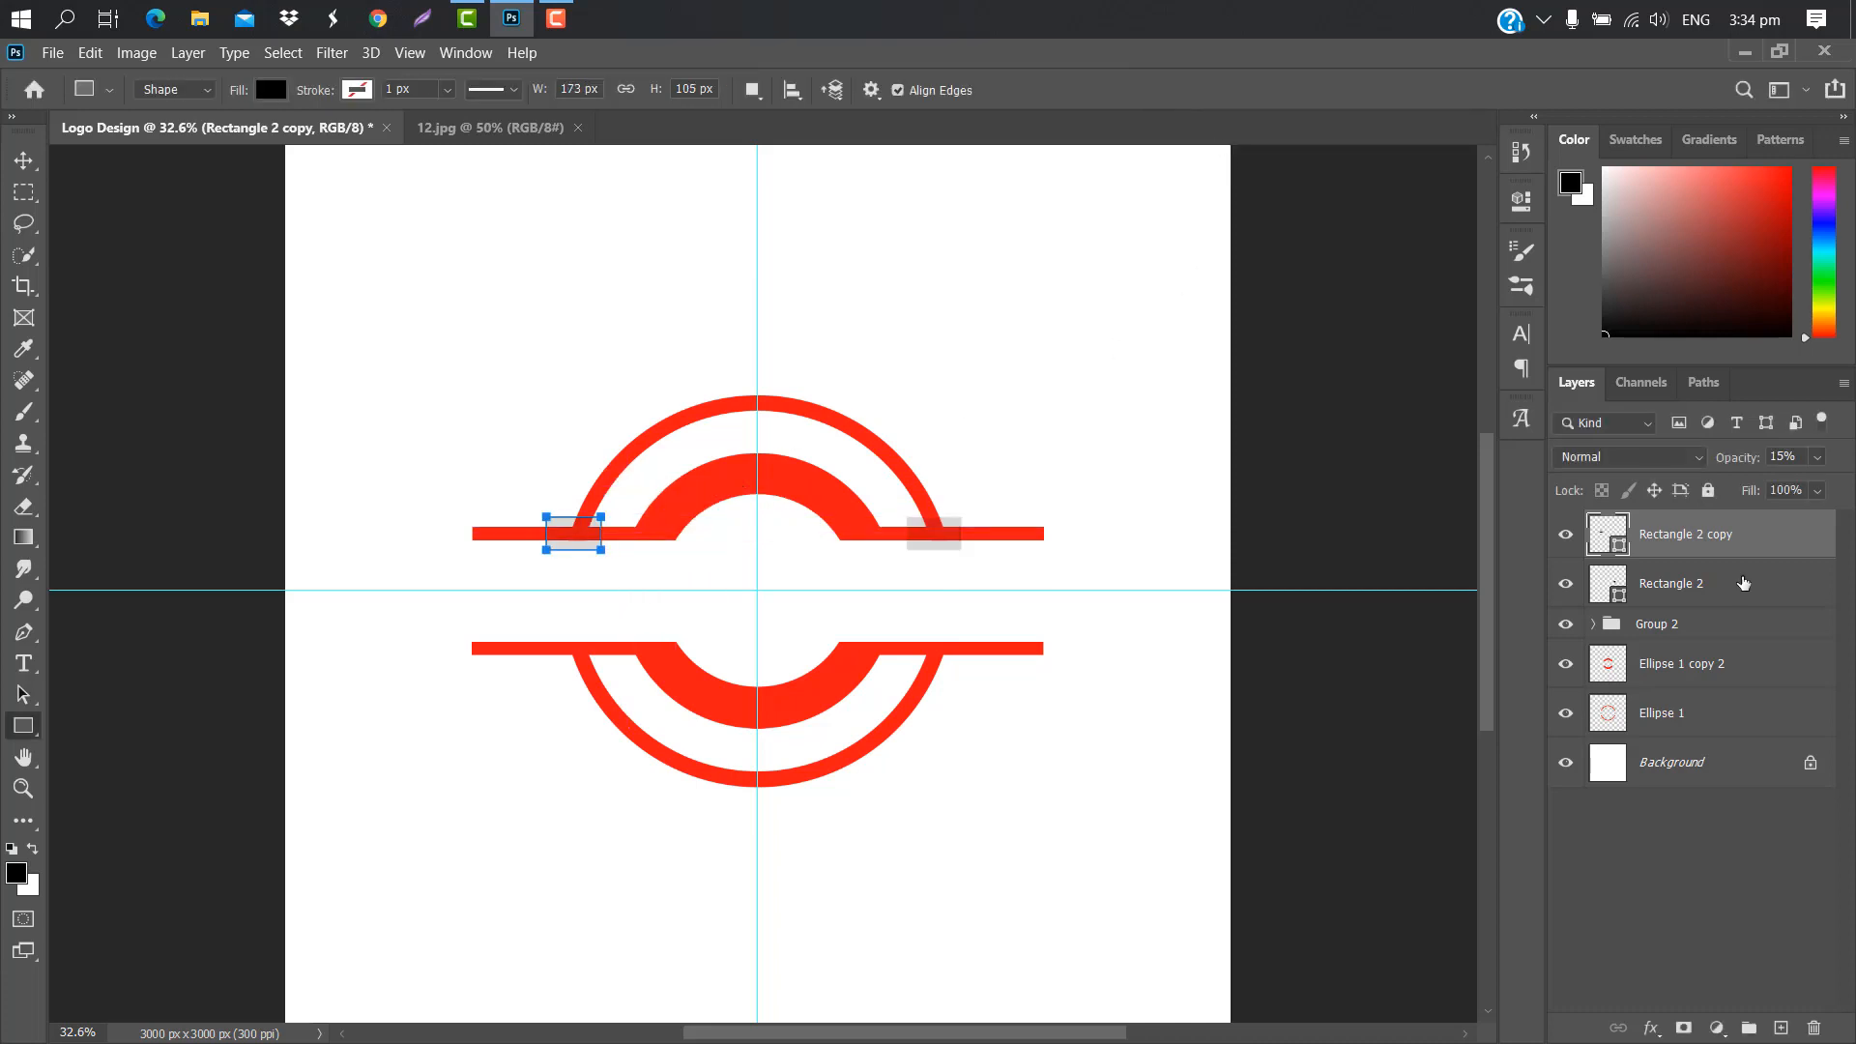
Merge the two translucent black rectangles over the upper junctions into a single shape layer.
left_click(1745, 583, "shift")
right_click(1745, 583)
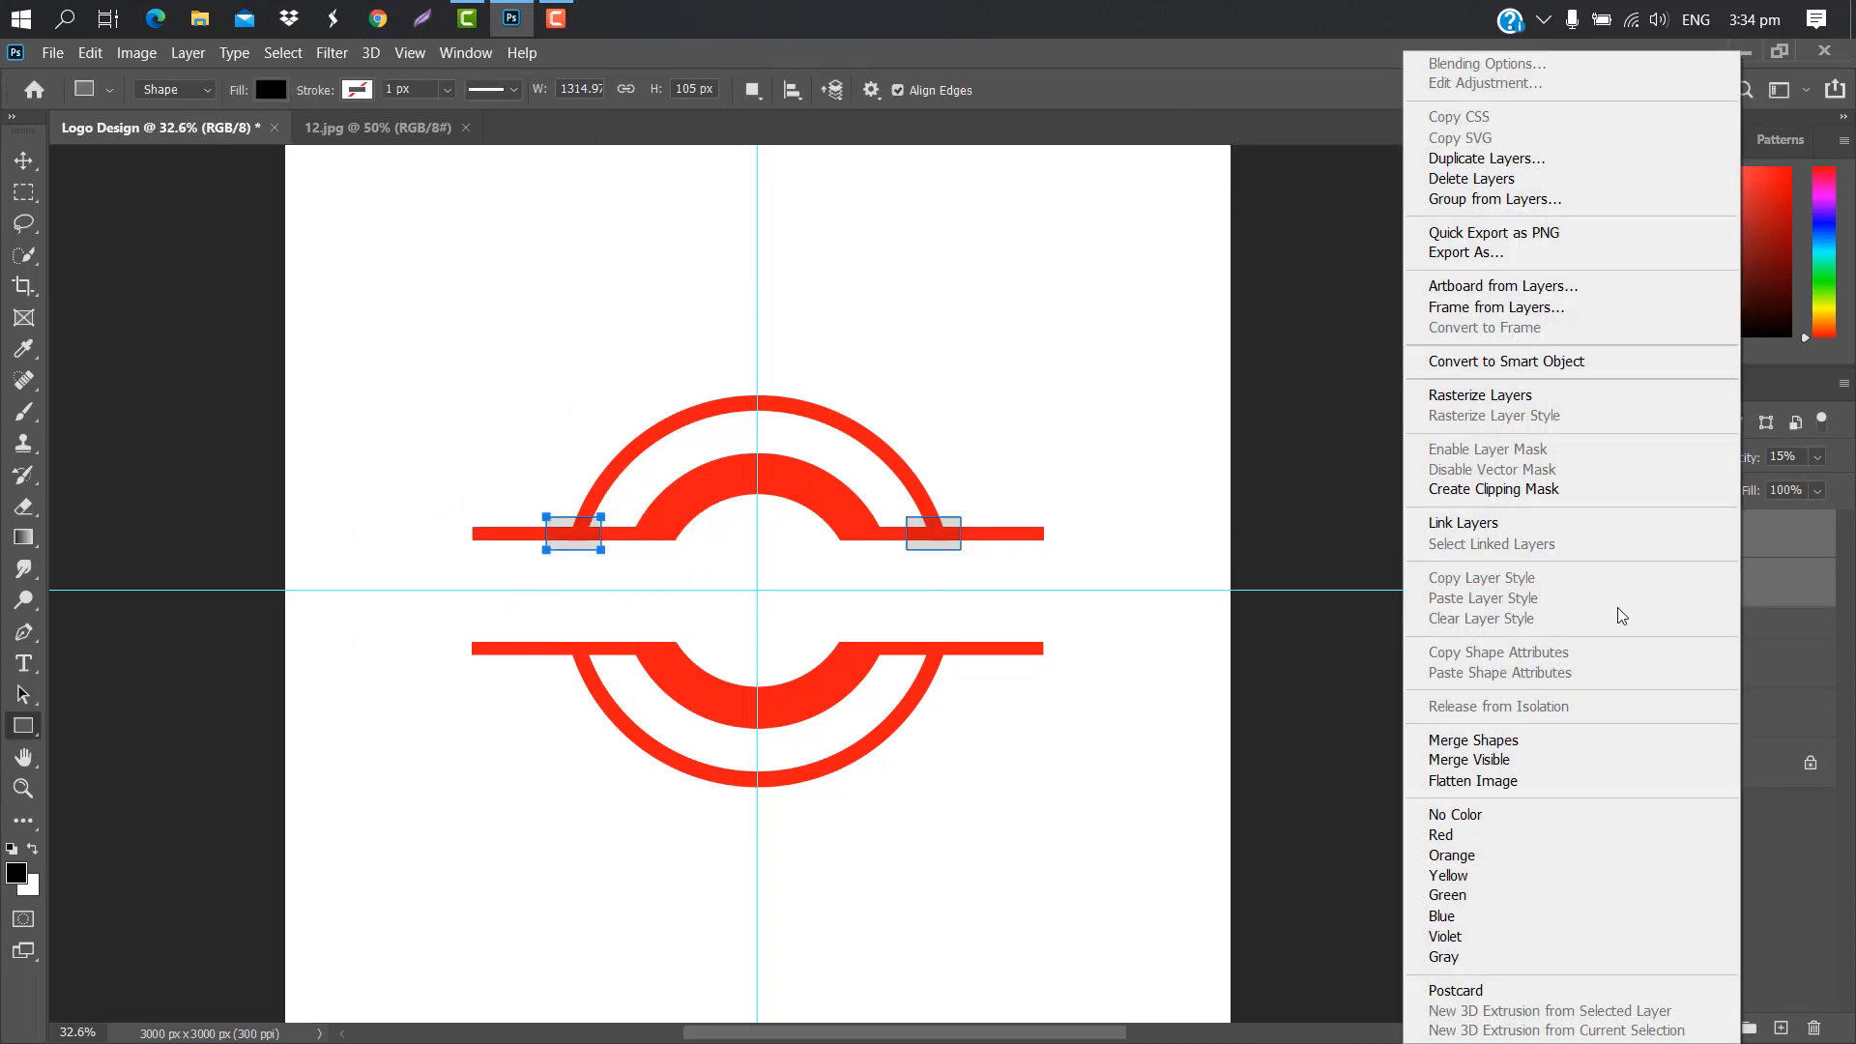
left_click(1486, 739)
Duplicate the merged black rectangles and move the copy straight down over the junctions of the lower outer arc and bar.
left_click_drag(1754, 541, 1781, 1028)
key("ctrl+t")
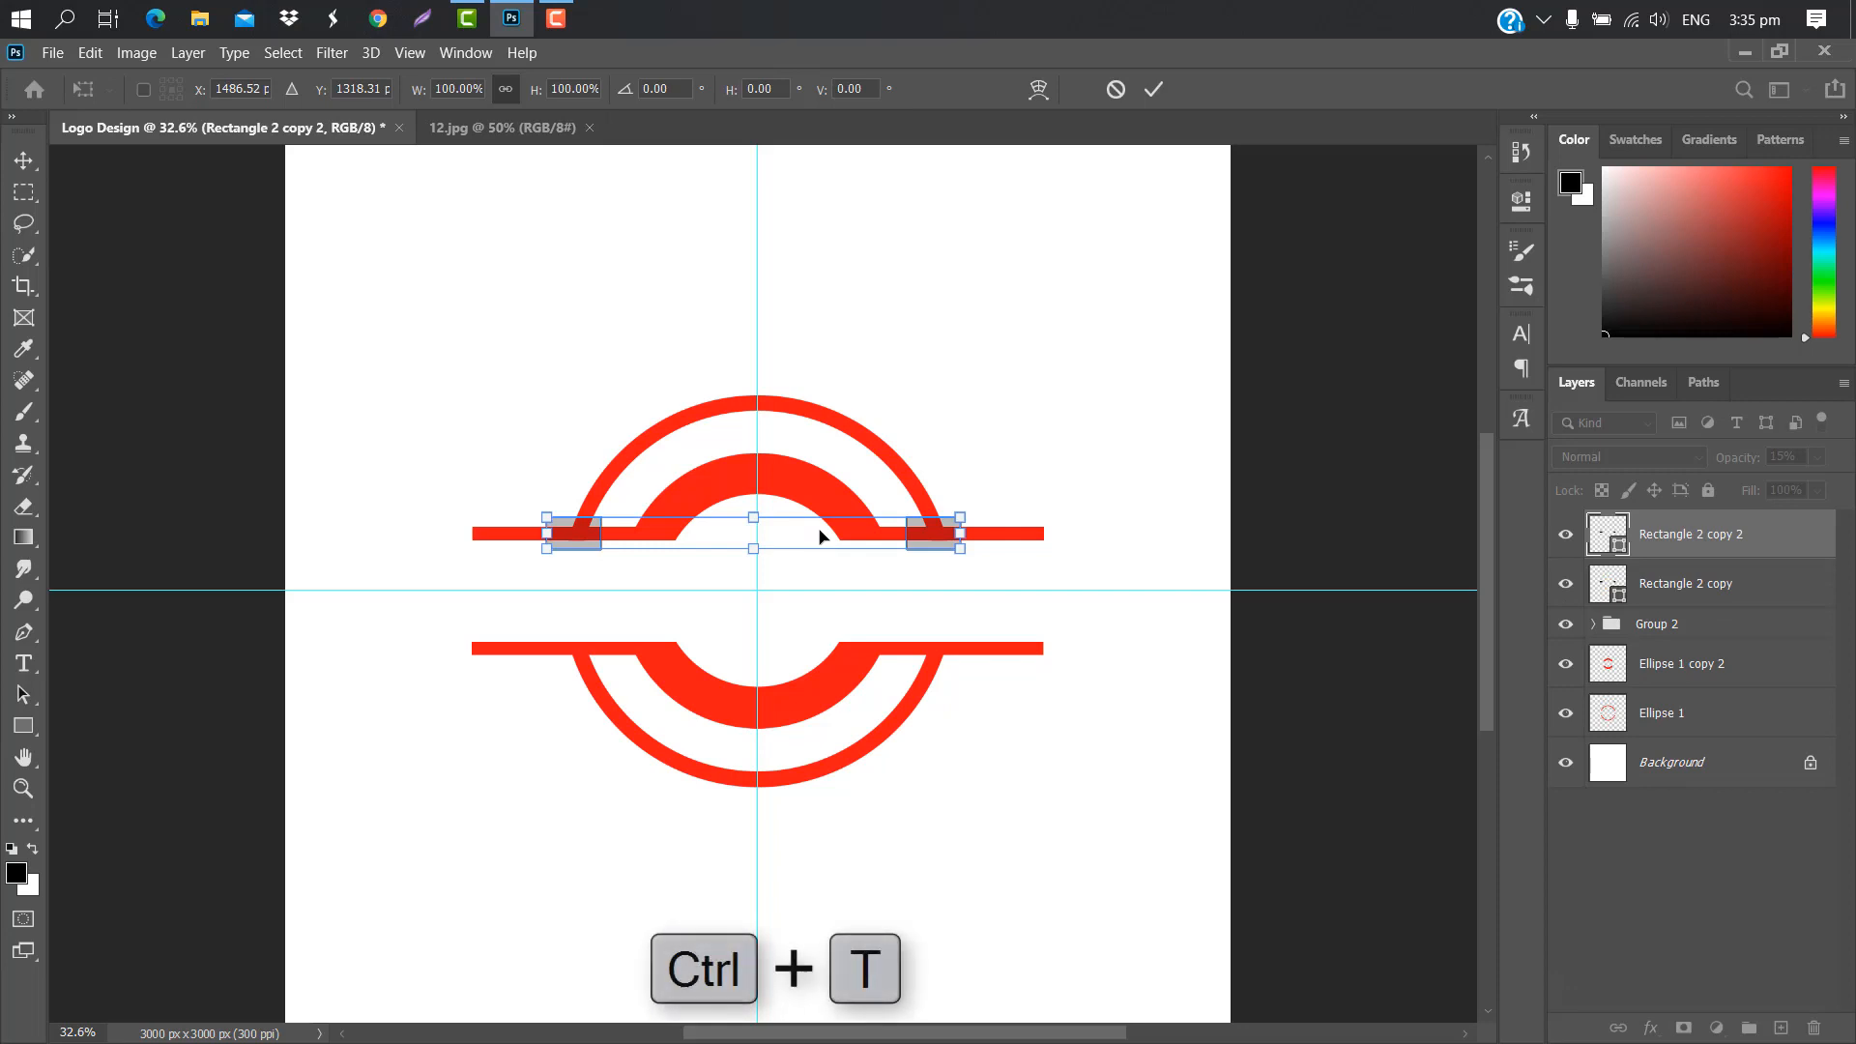
left_click_drag(819, 536, 822, 643)
scroll(822, 642, "up", 5)
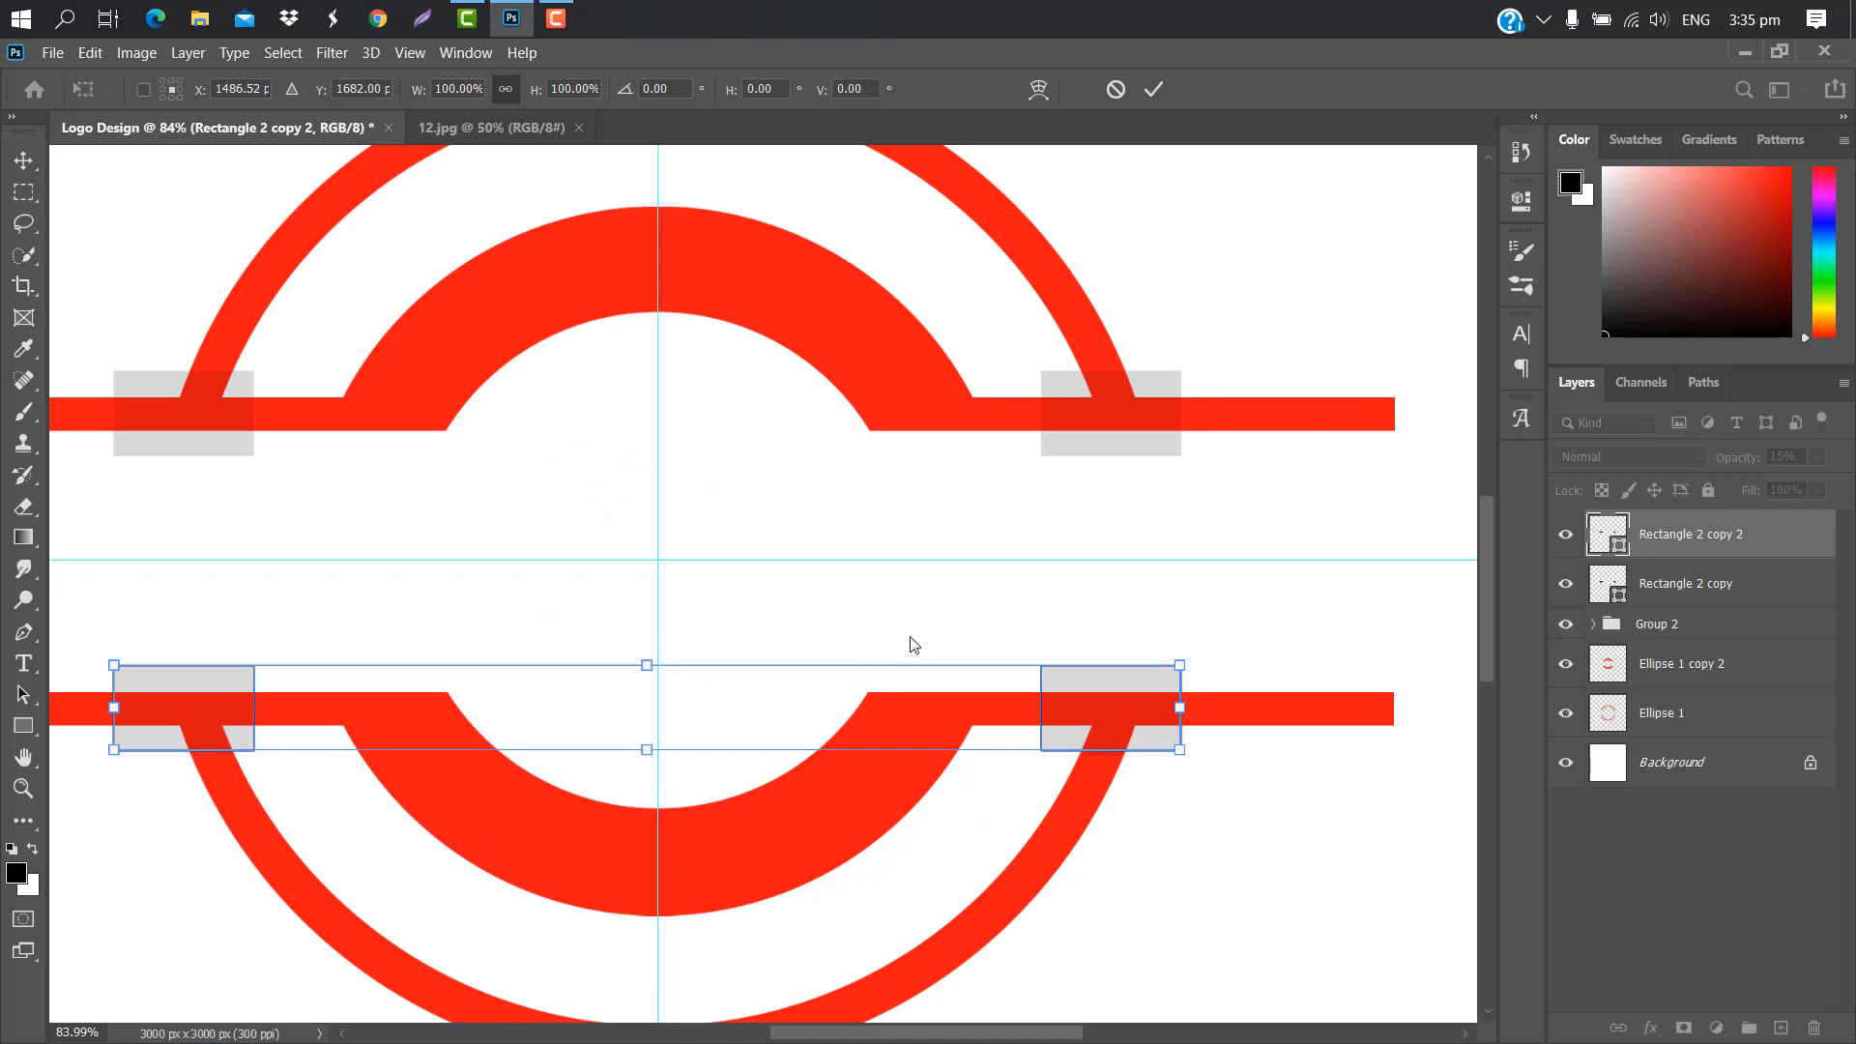
key("Return")
key("ctrl+0")
Cut the lower rectangles' outlines out of the outer ring layer Ellipse 1, and delete the lower rectangles' layer.
key("v")
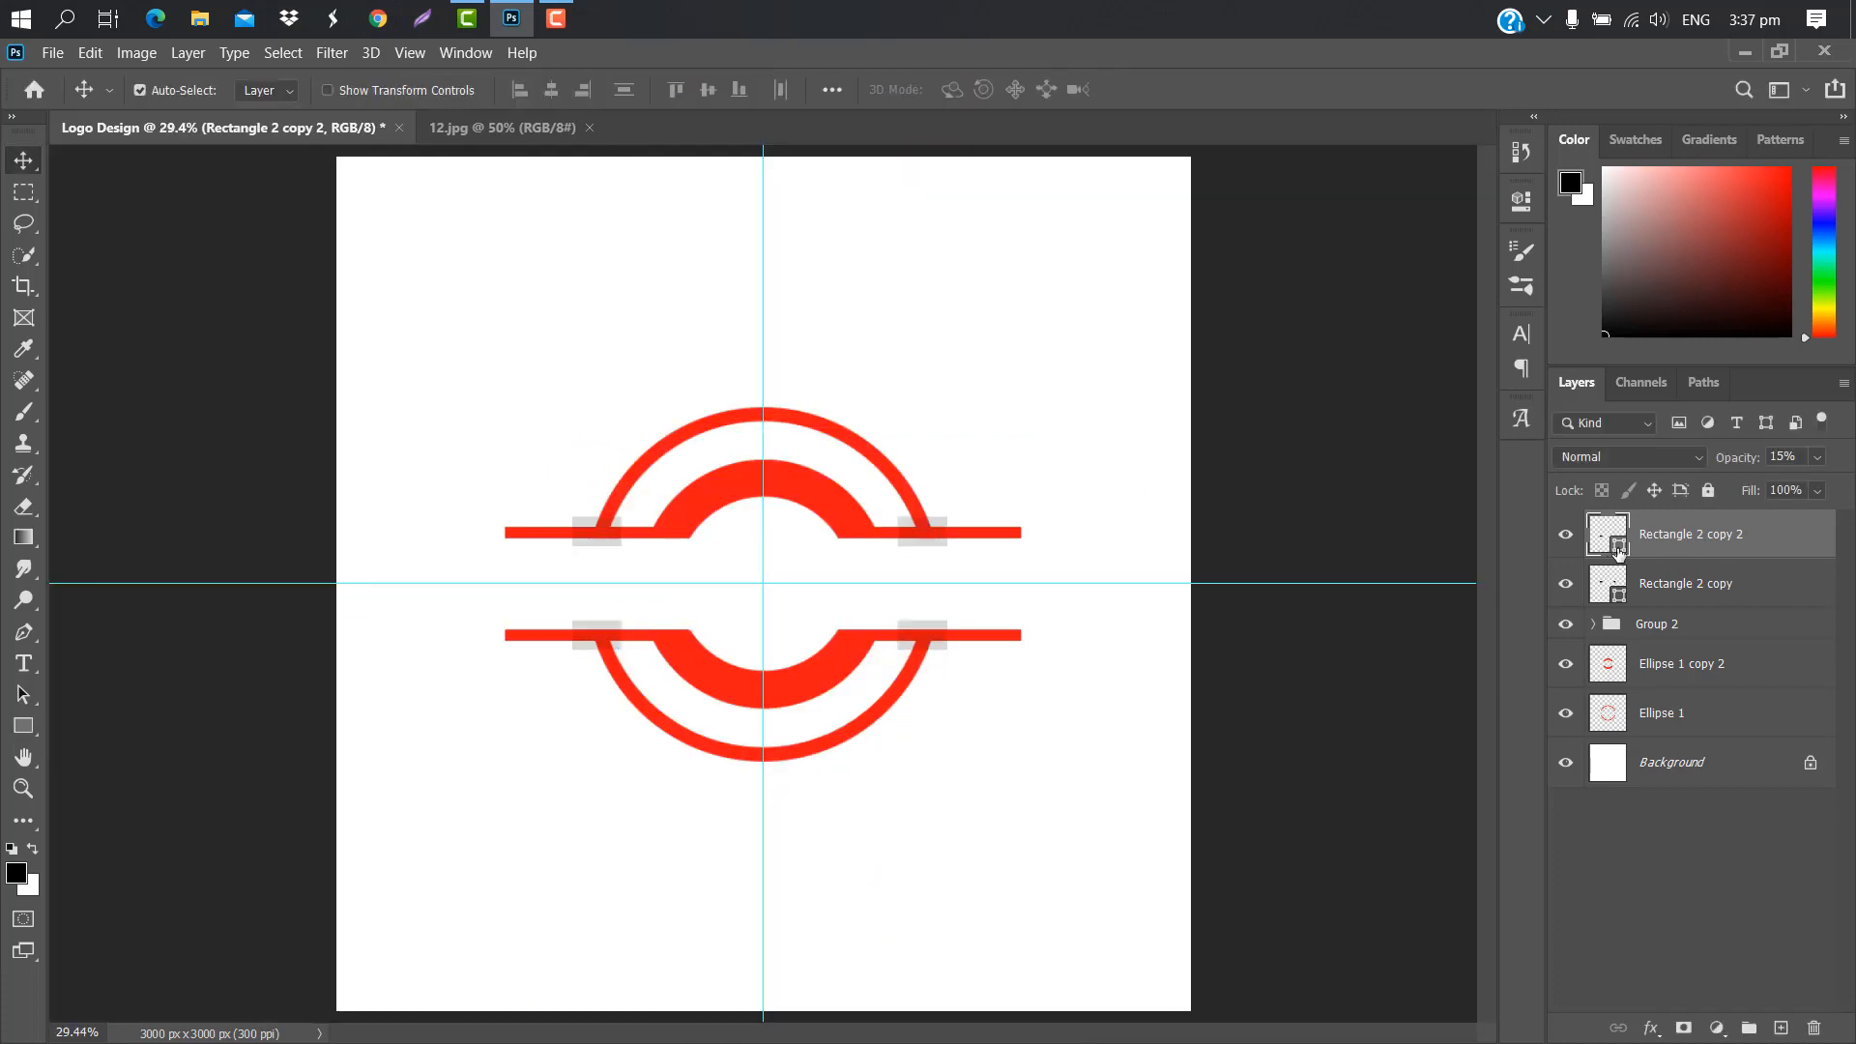
left_click(1619, 549, "ctrl")
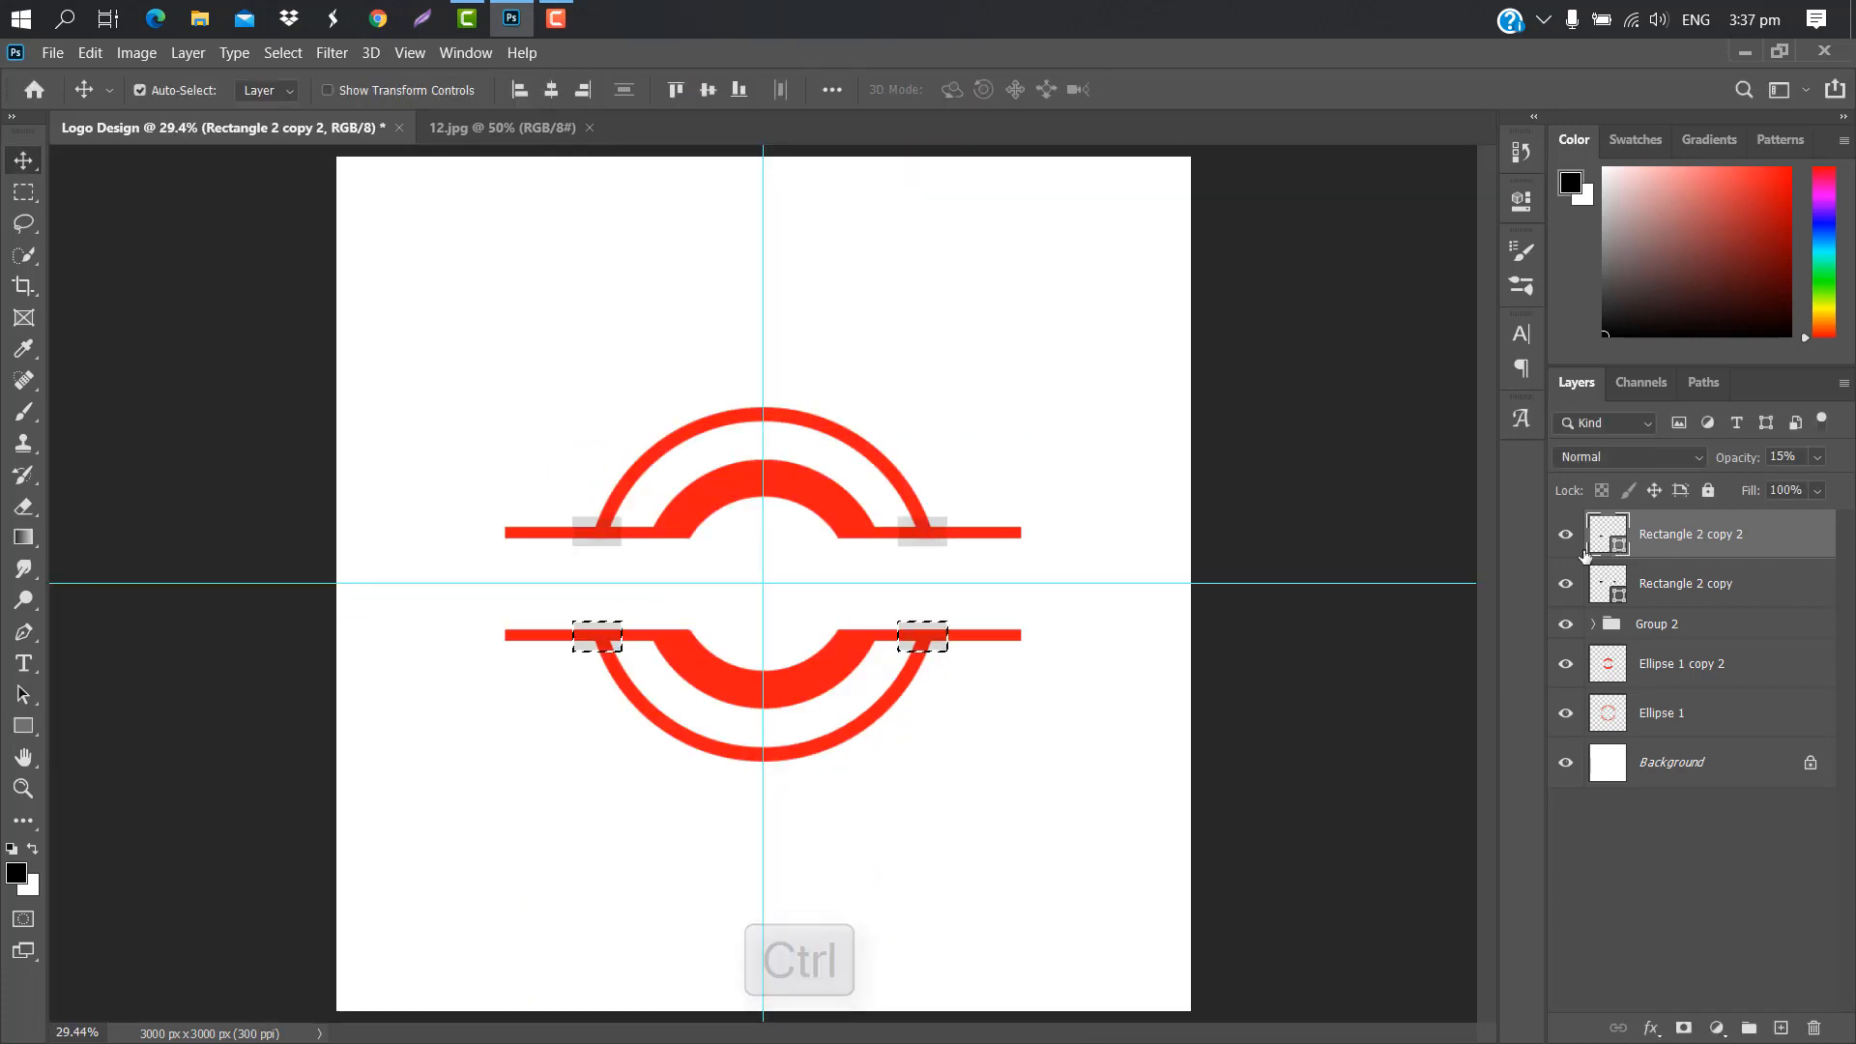
left_click(1744, 728)
key("Delete")
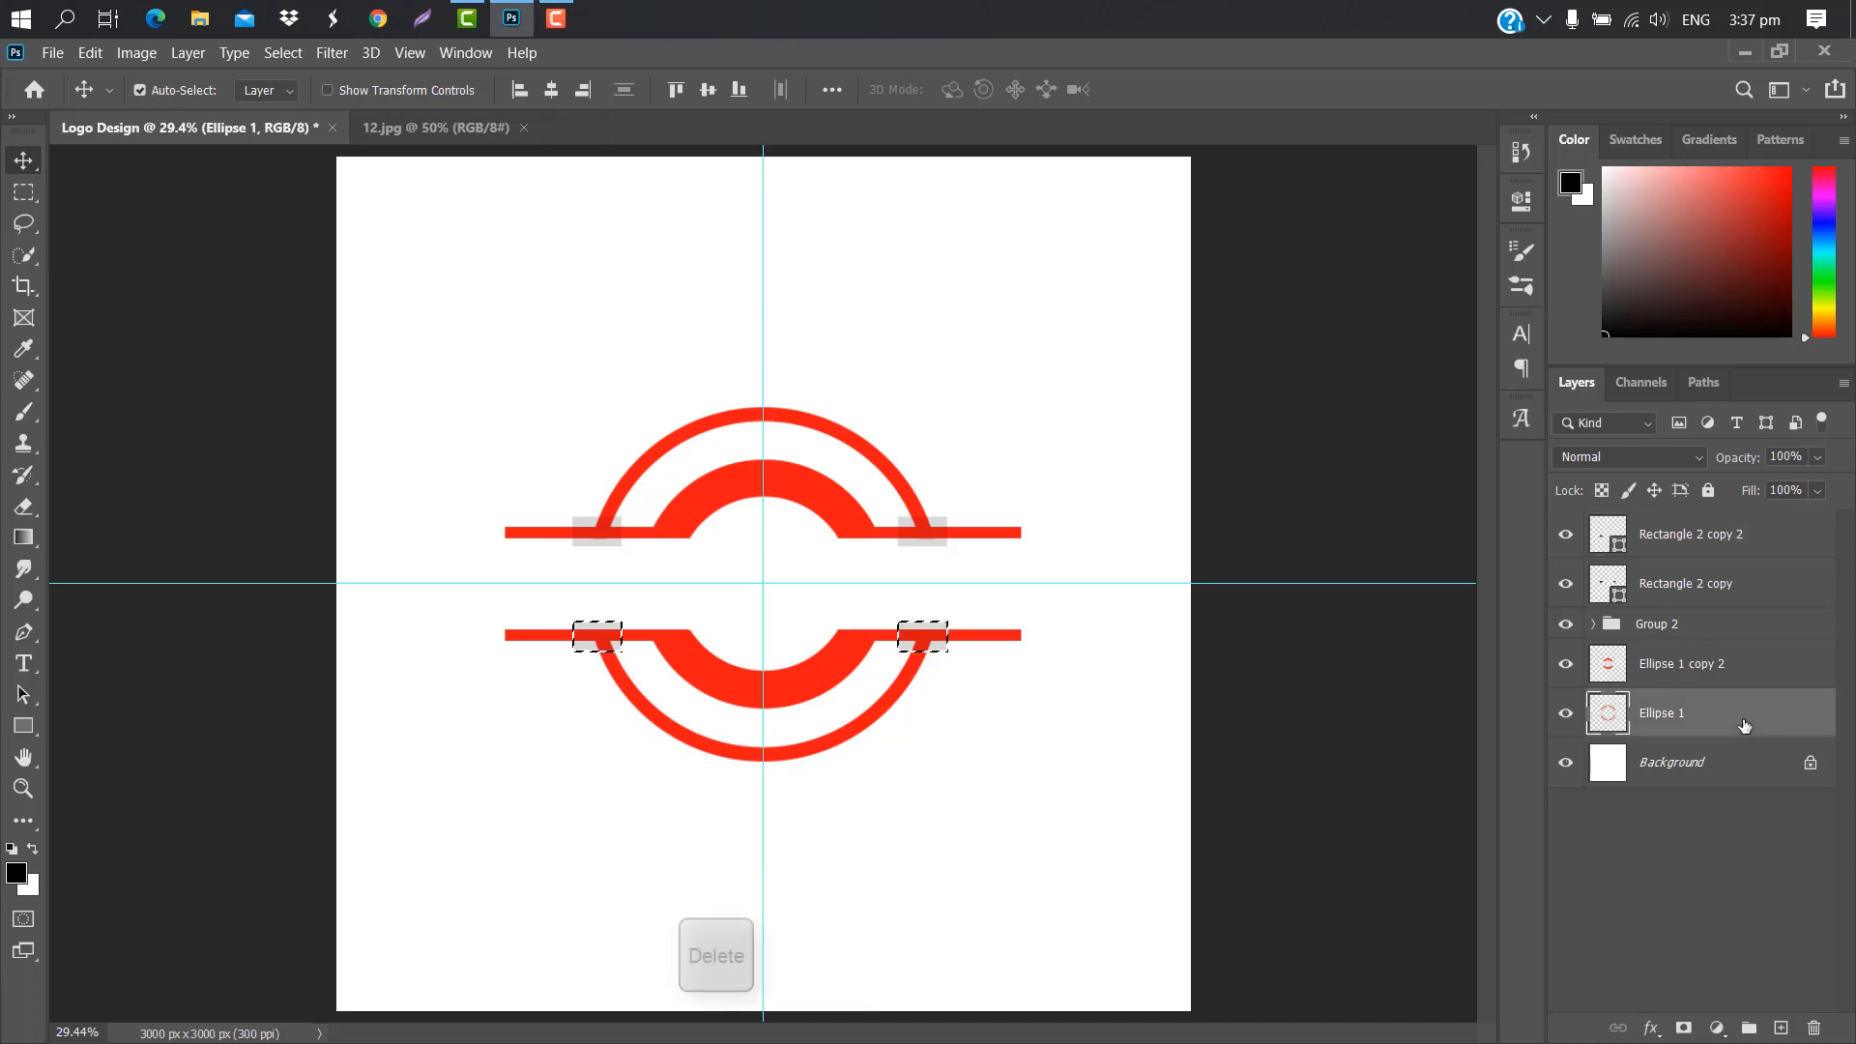
left_click(1783, 536)
left_click_drag(1786, 537, 1814, 1027)
key("ctrl+d")
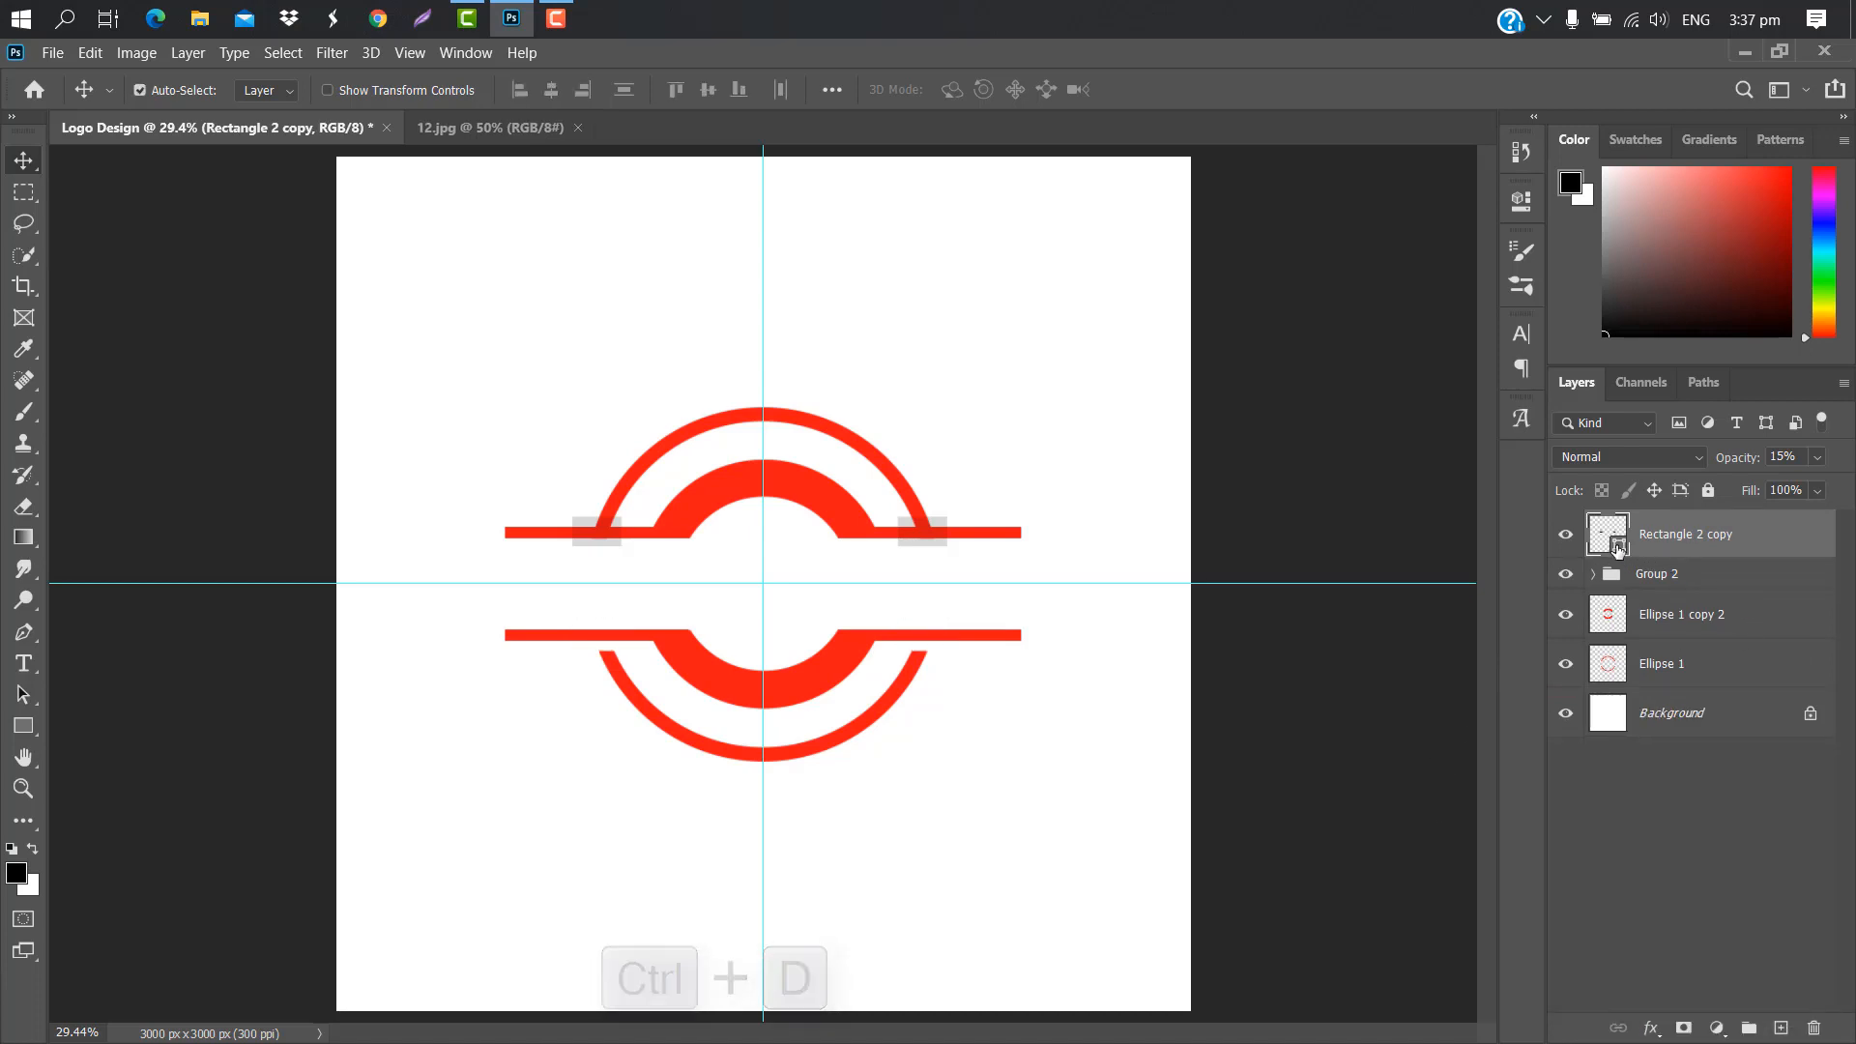
Cut the upper rectangles' outlines out of the outer ring layer Ellipse 1, and delete the upper rectangles' layer.
left_click(1616, 551, "ctrl")
left_click(1741, 670)
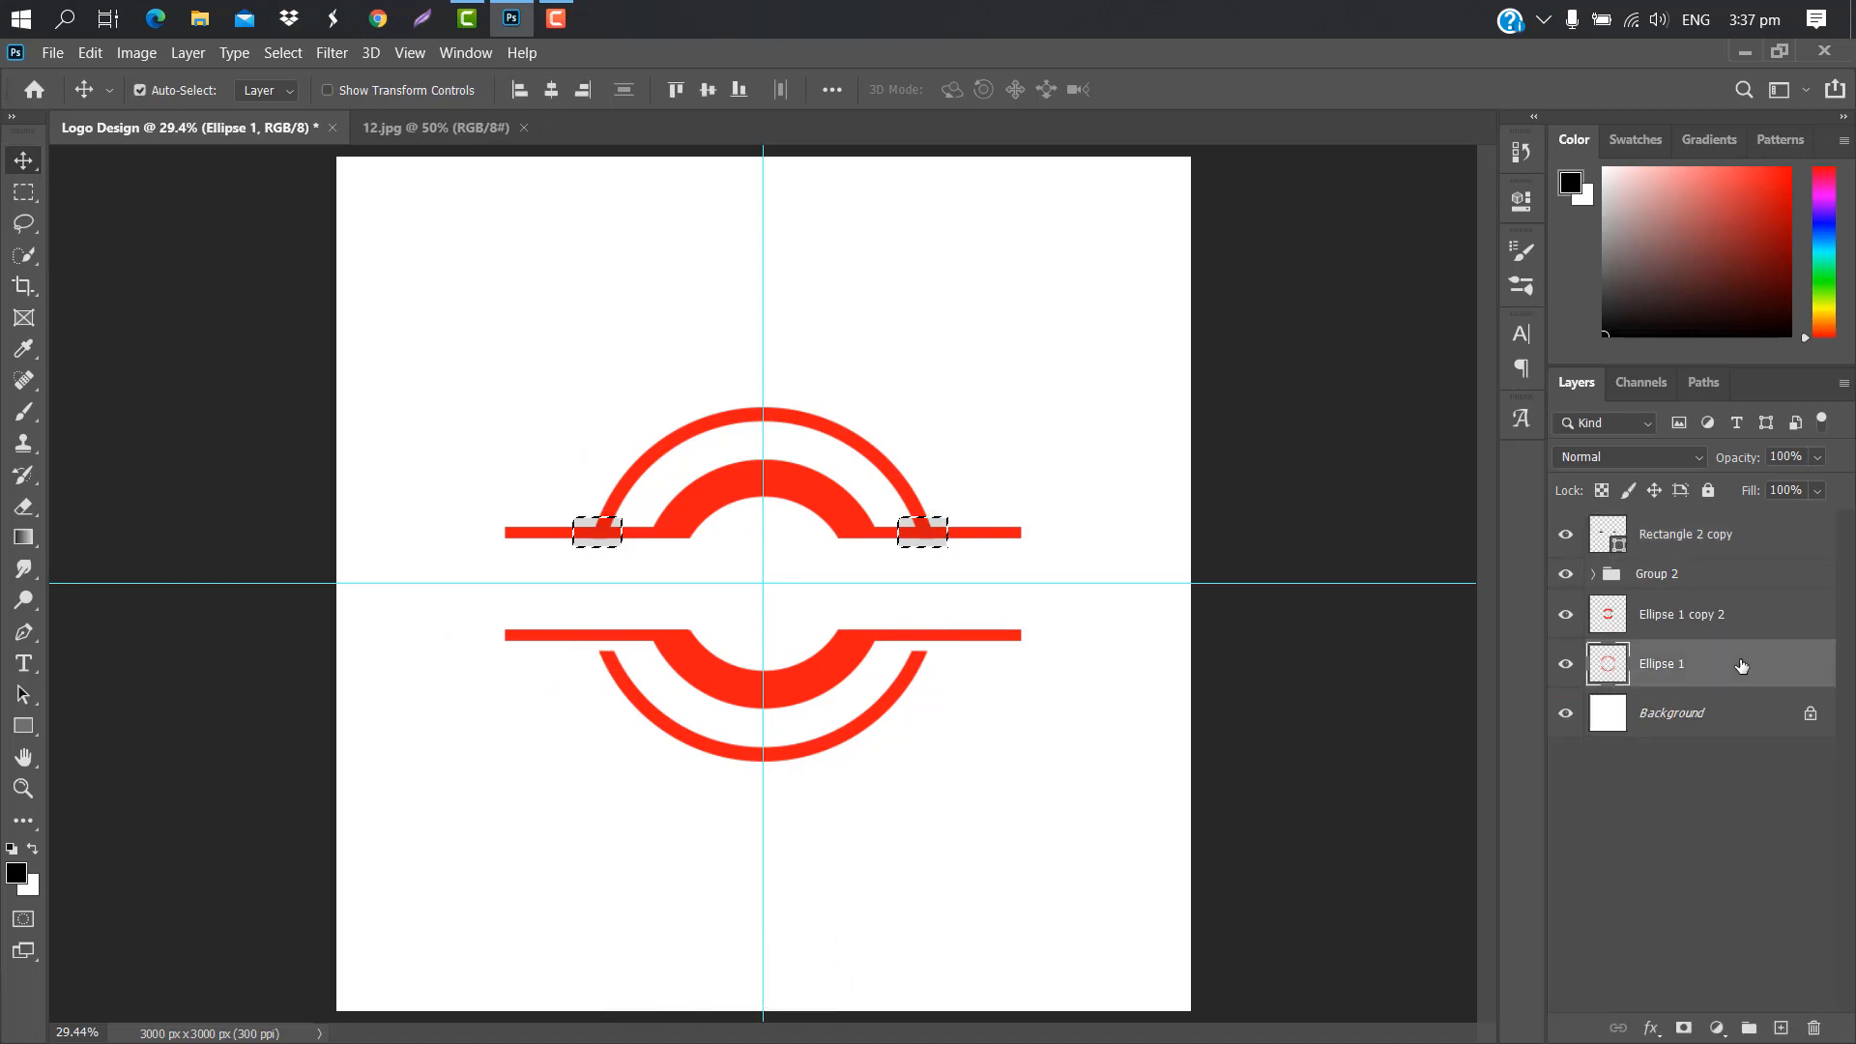
left_click(1769, 534)
left_click_drag(1769, 533, 1813, 1028)
key("ctrl+d")
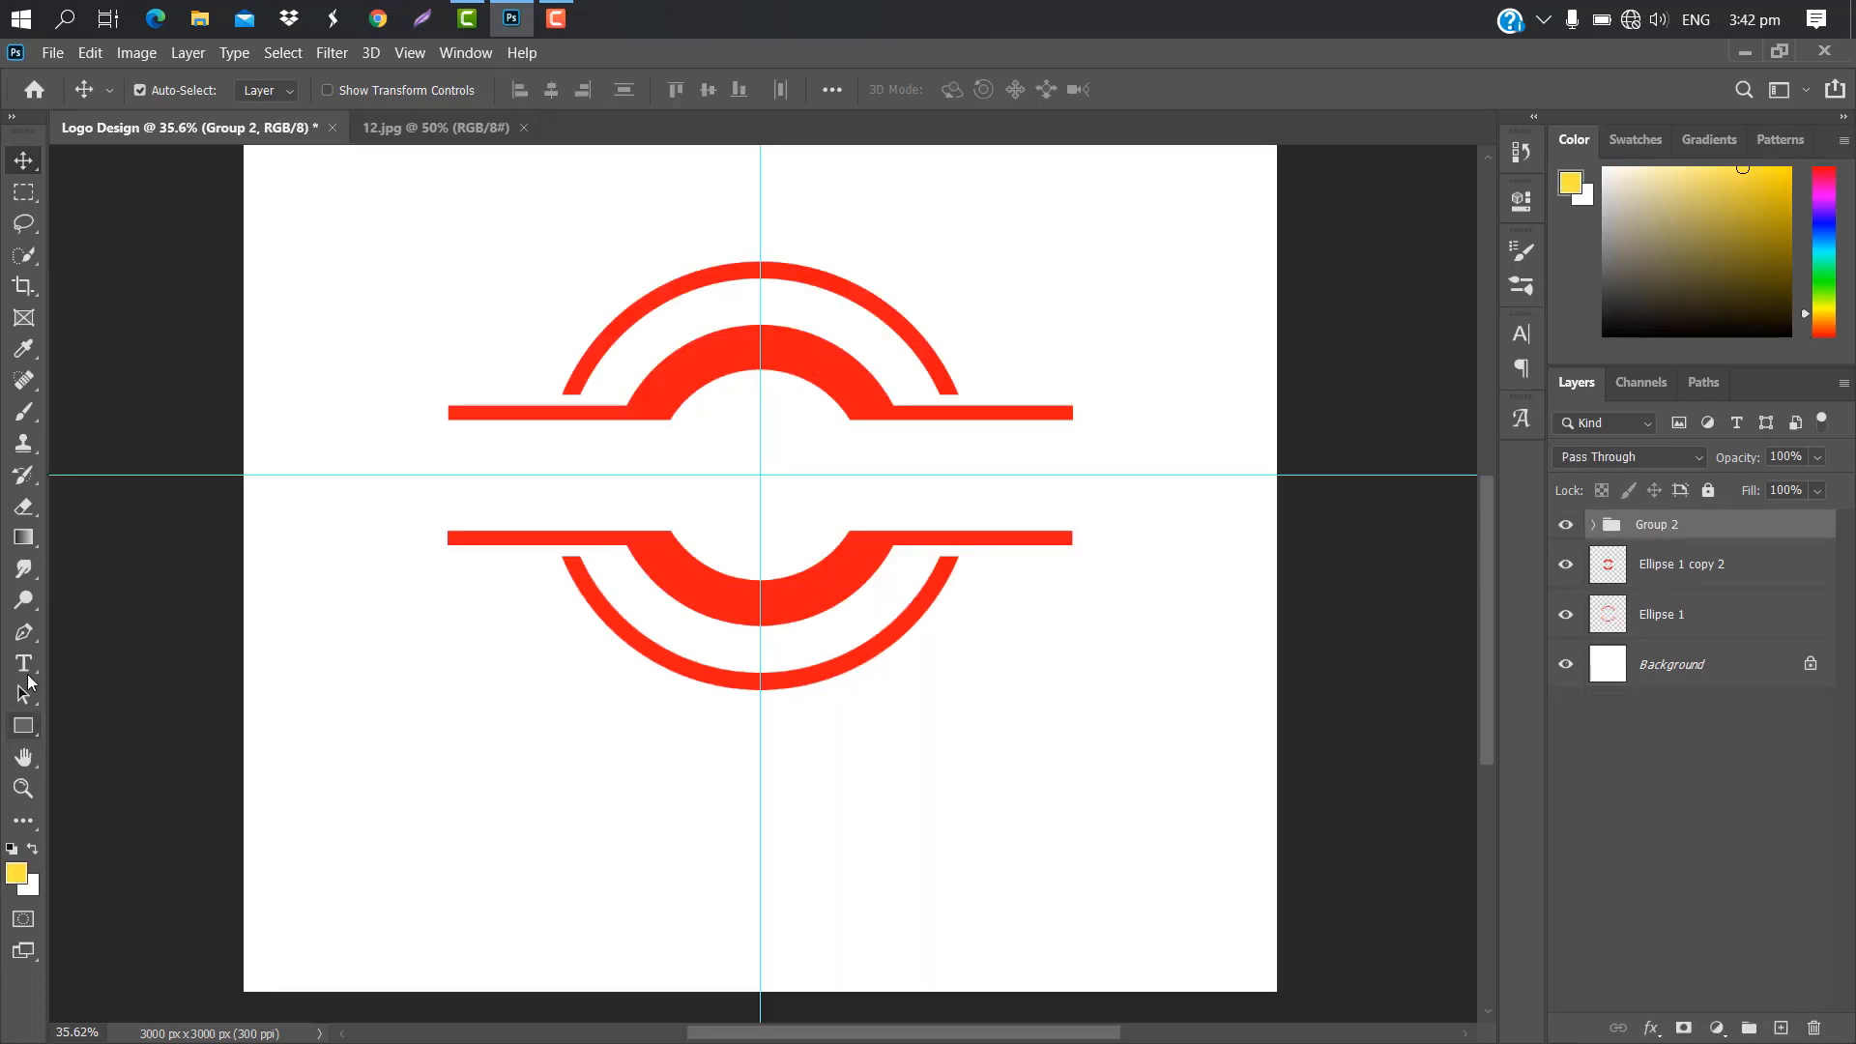
Draw a yellow half-cup with a curved top, about 216 x 334 px, right of the vertical guide below the thick arc using the Pen tool.
left_click(23, 631)
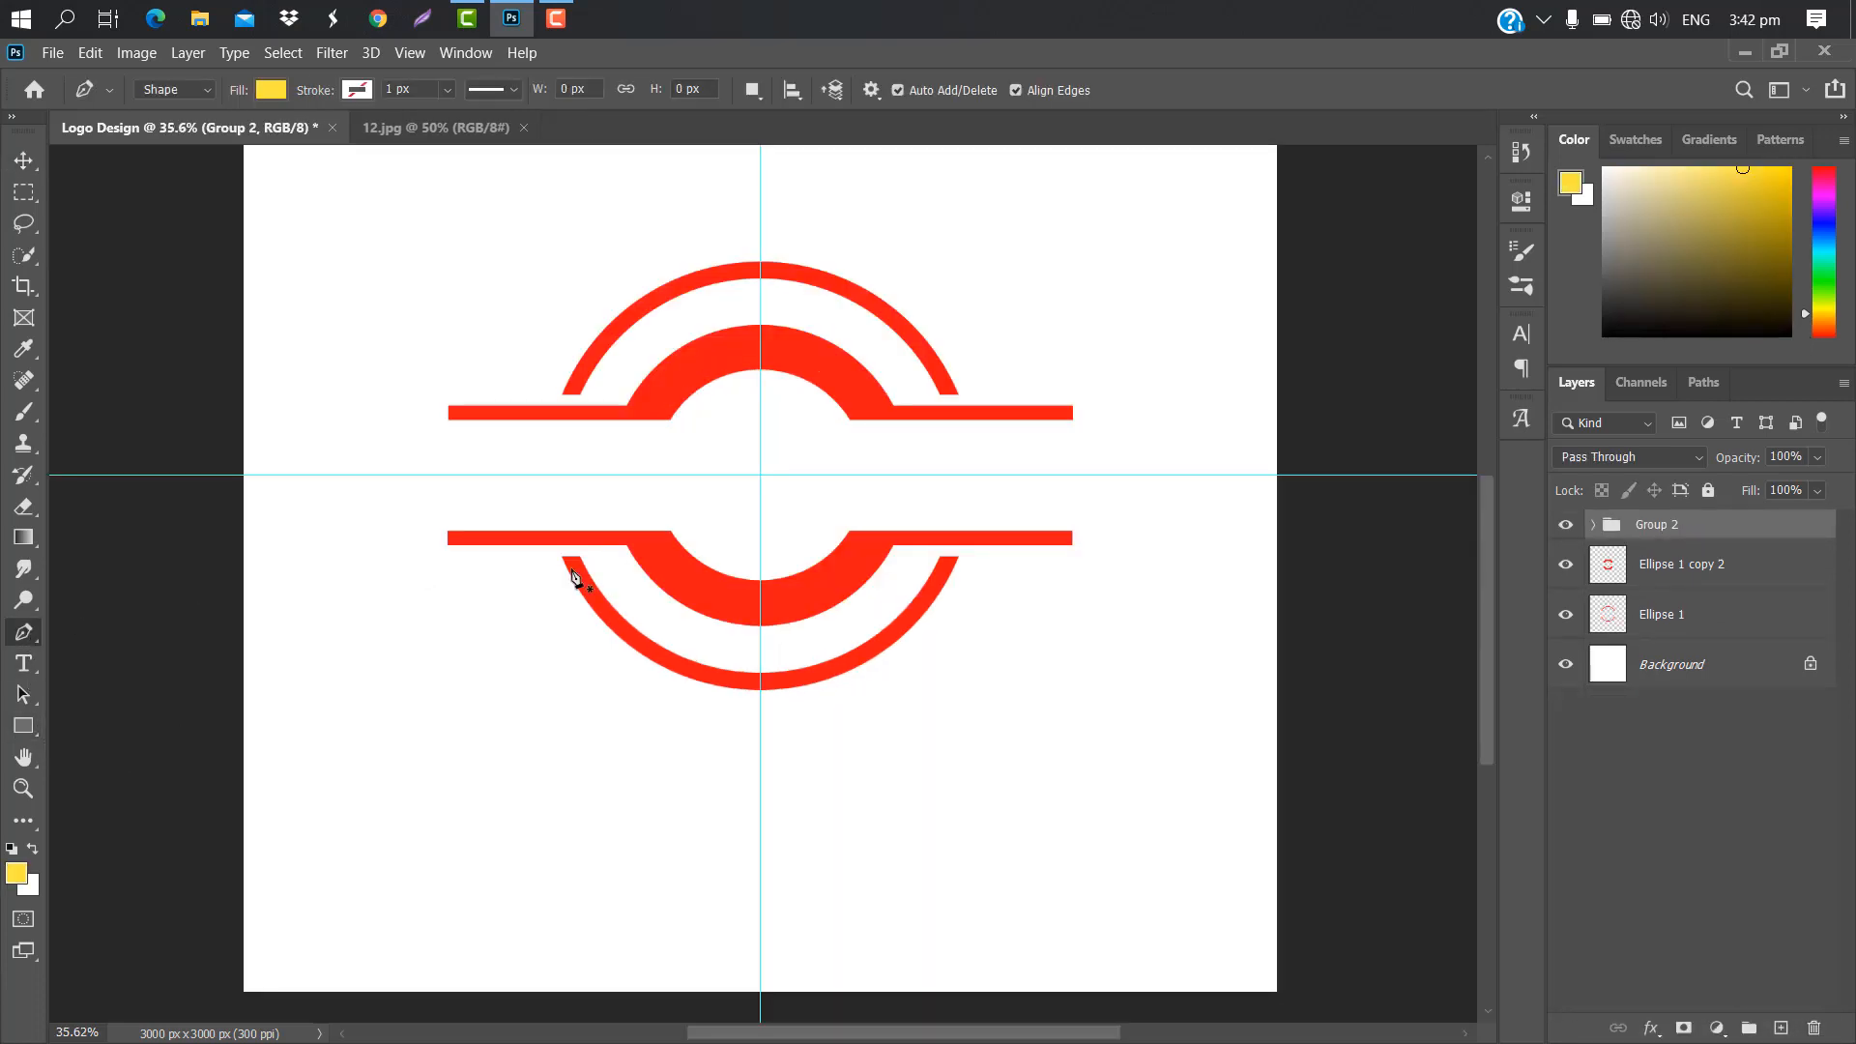
scroll(704, 701, "up", 5)
left_click(705, 696)
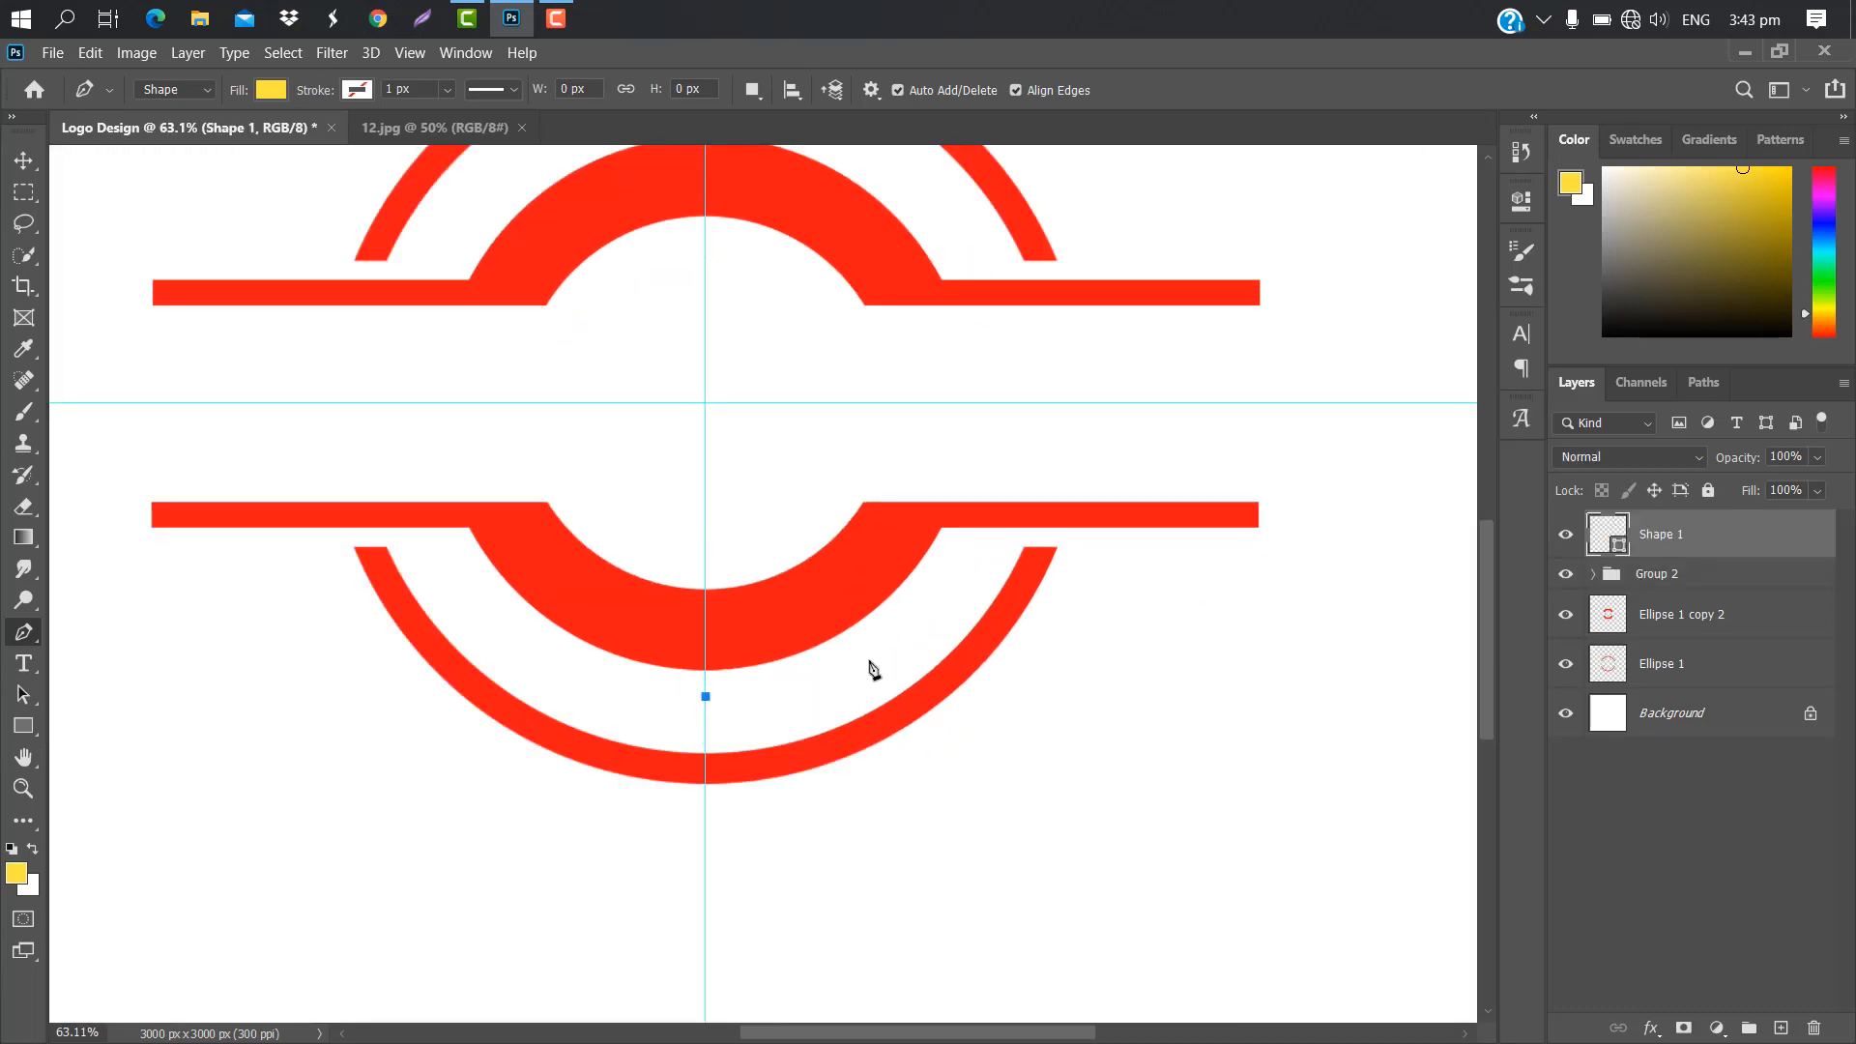
left_click_drag(837, 660, 883, 628)
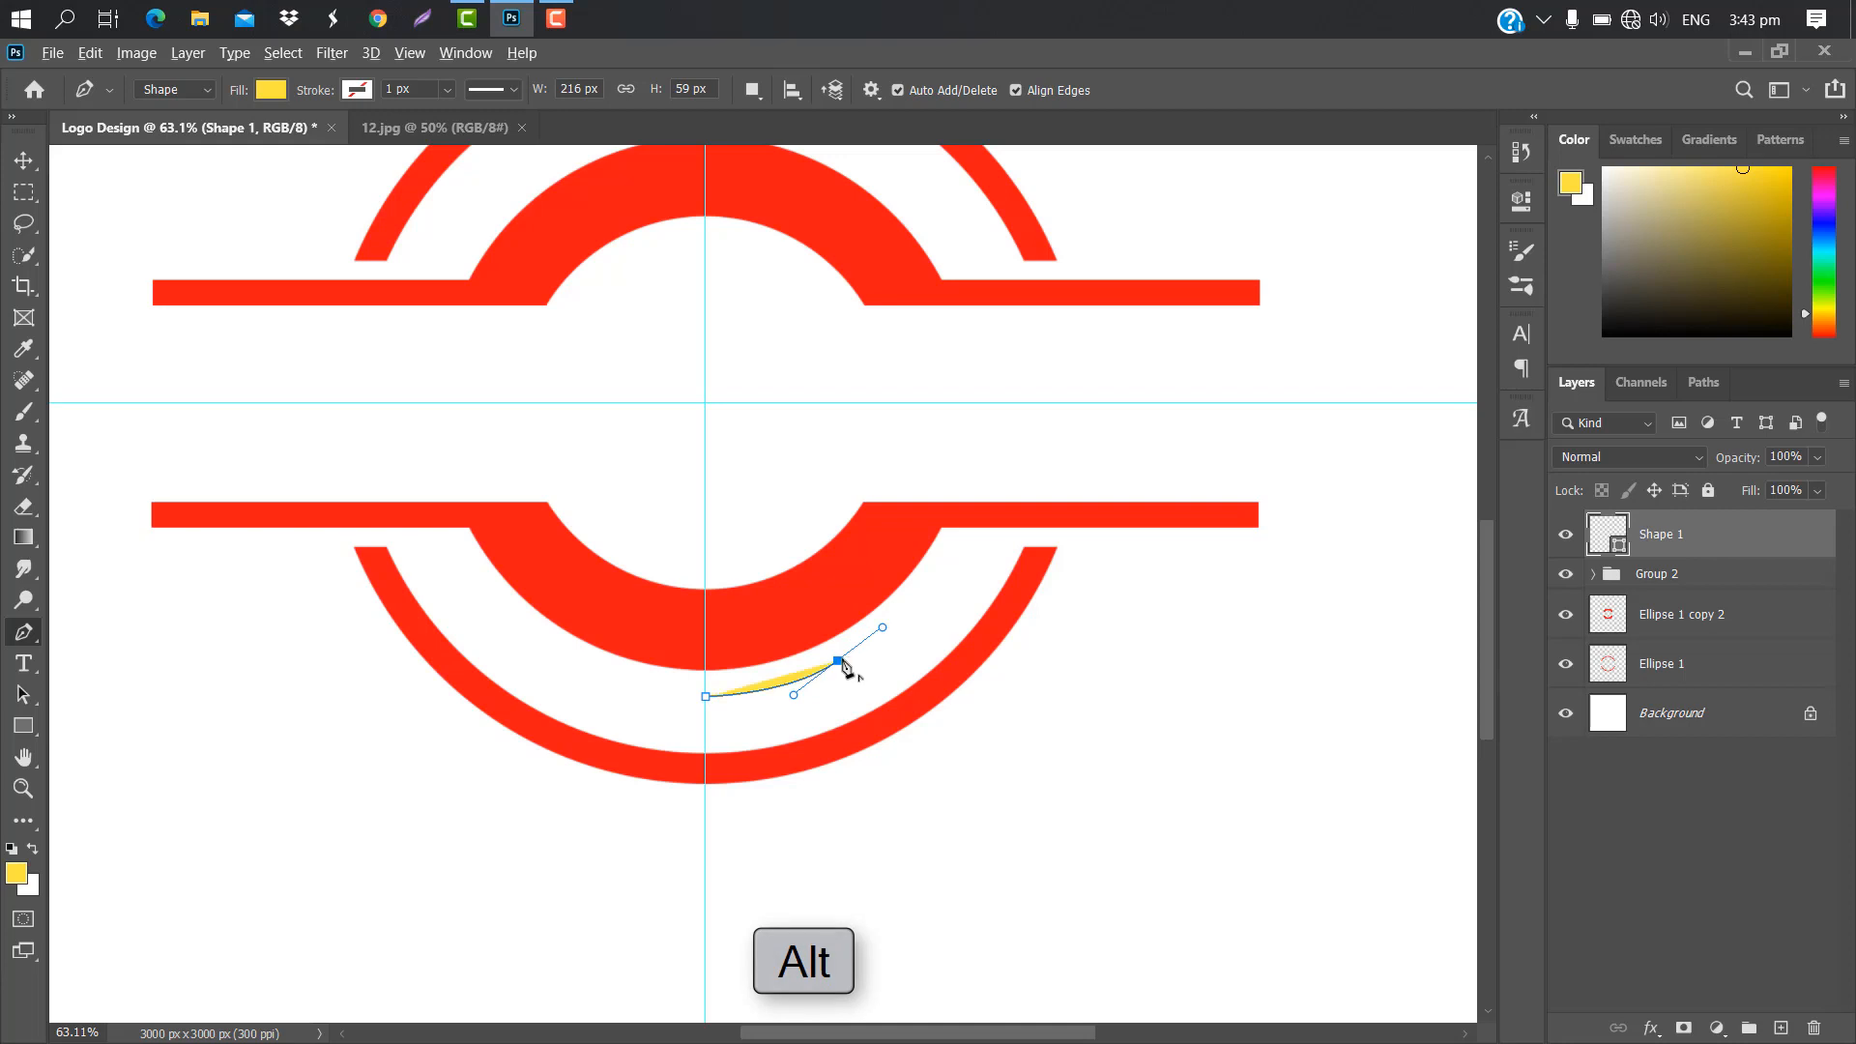
left_click(837, 660, "alt")
scroll(792, 580, "down", 3)
left_click(793, 576)
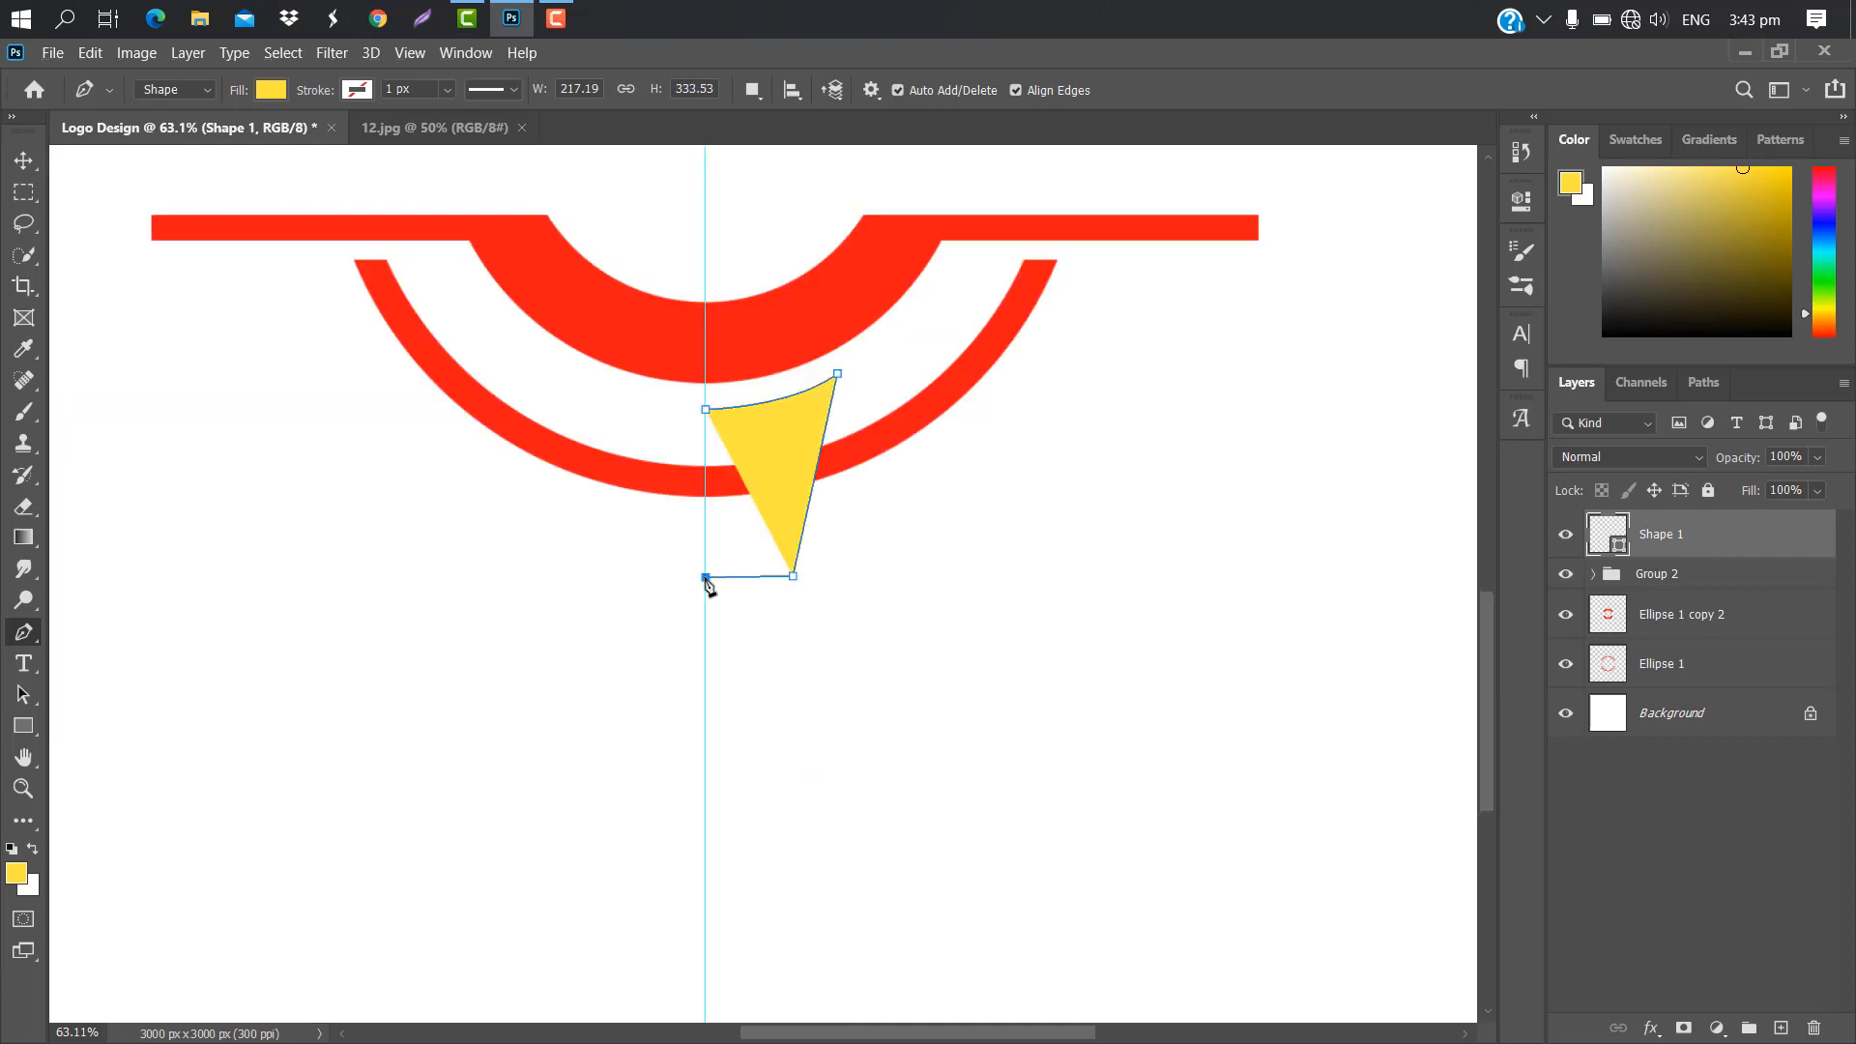
left_click(706, 577)
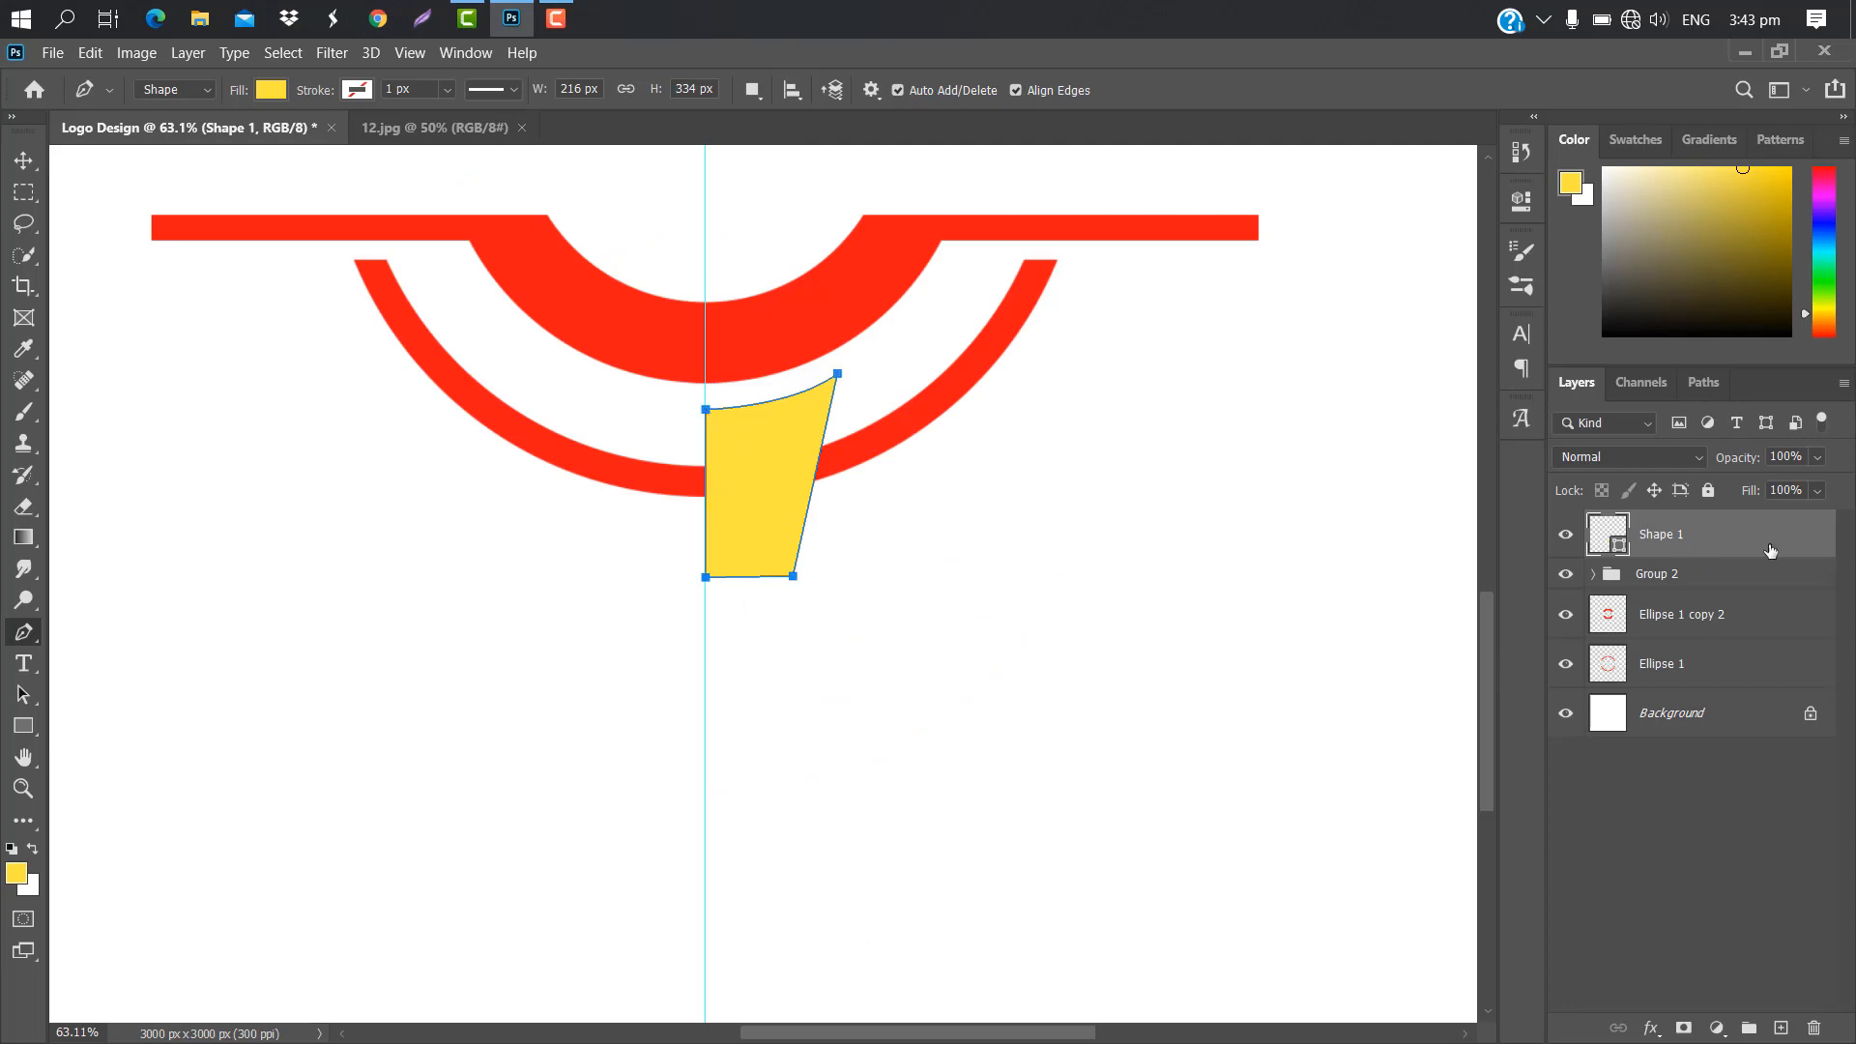
Duplicate the yellow half-cup, flip the copy horizontally and place it against the left side of the vertical guide.
left_click_drag(1780, 533, 1781, 1028)
key("ctrl+t")
right_click(771, 500)
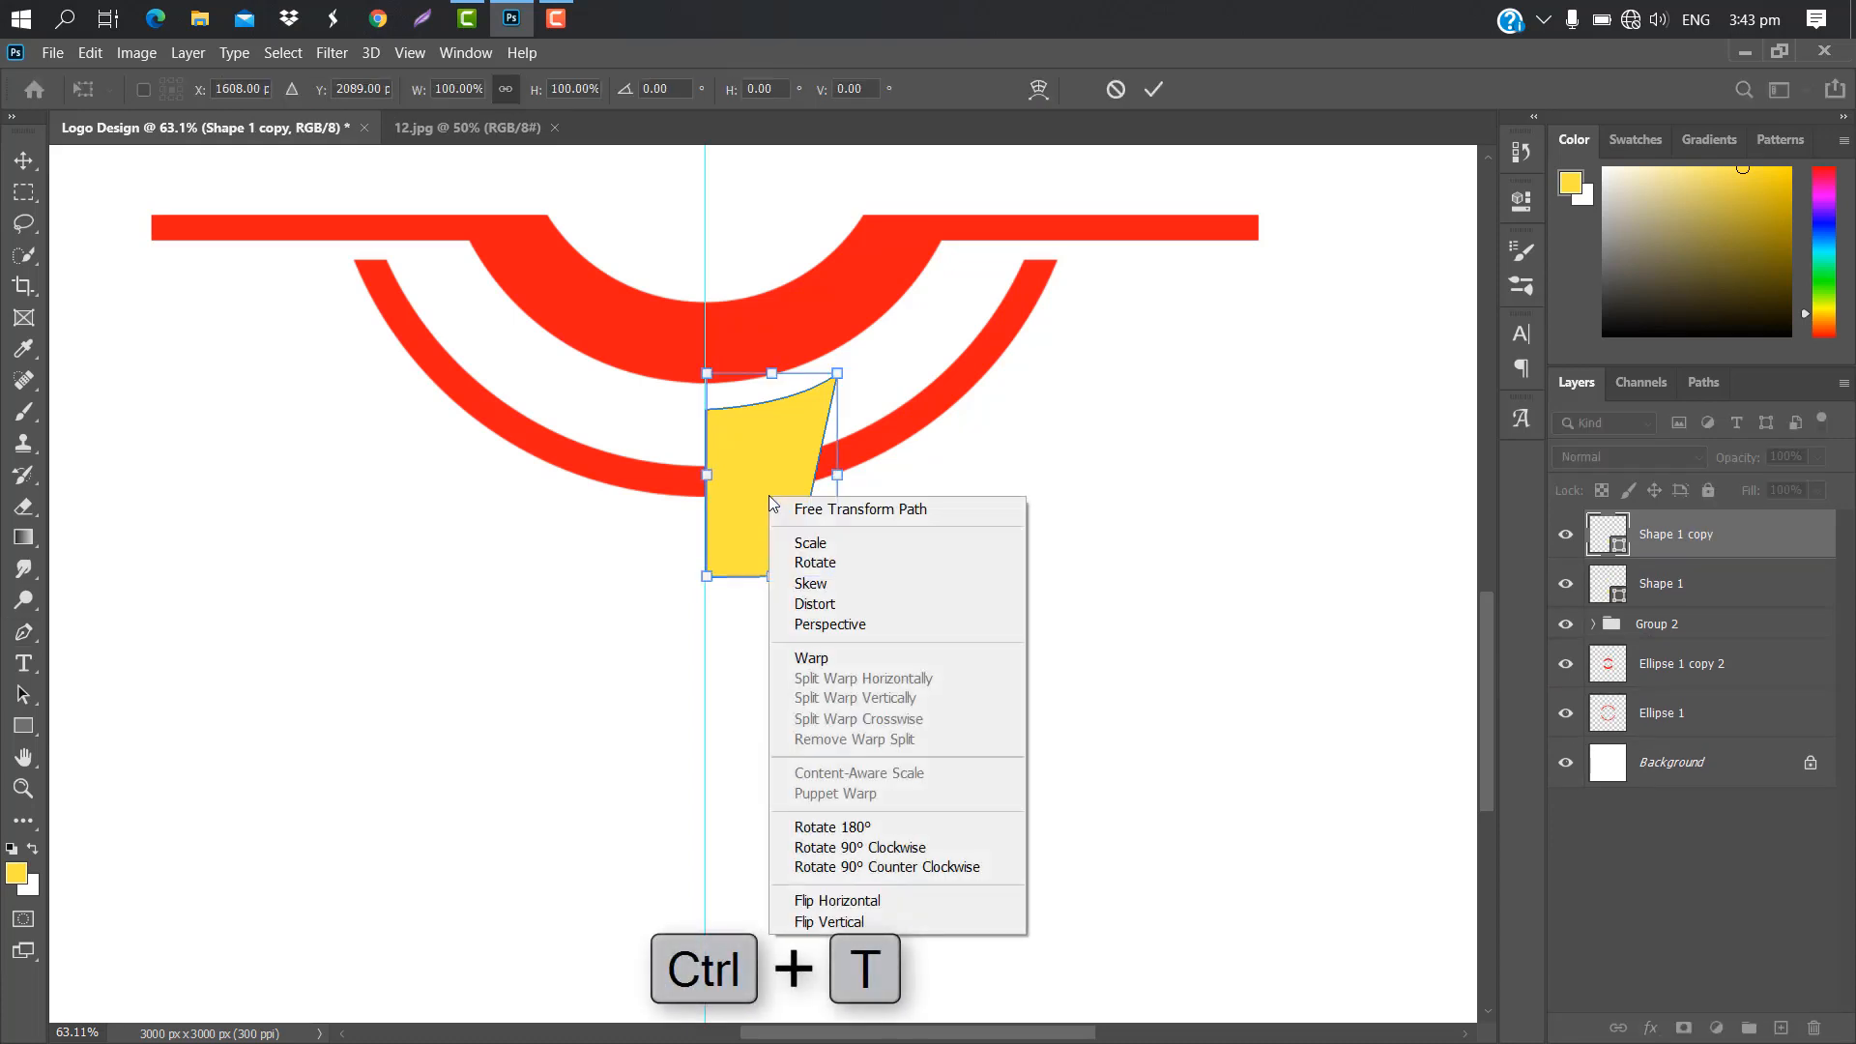
left_click(833, 900)
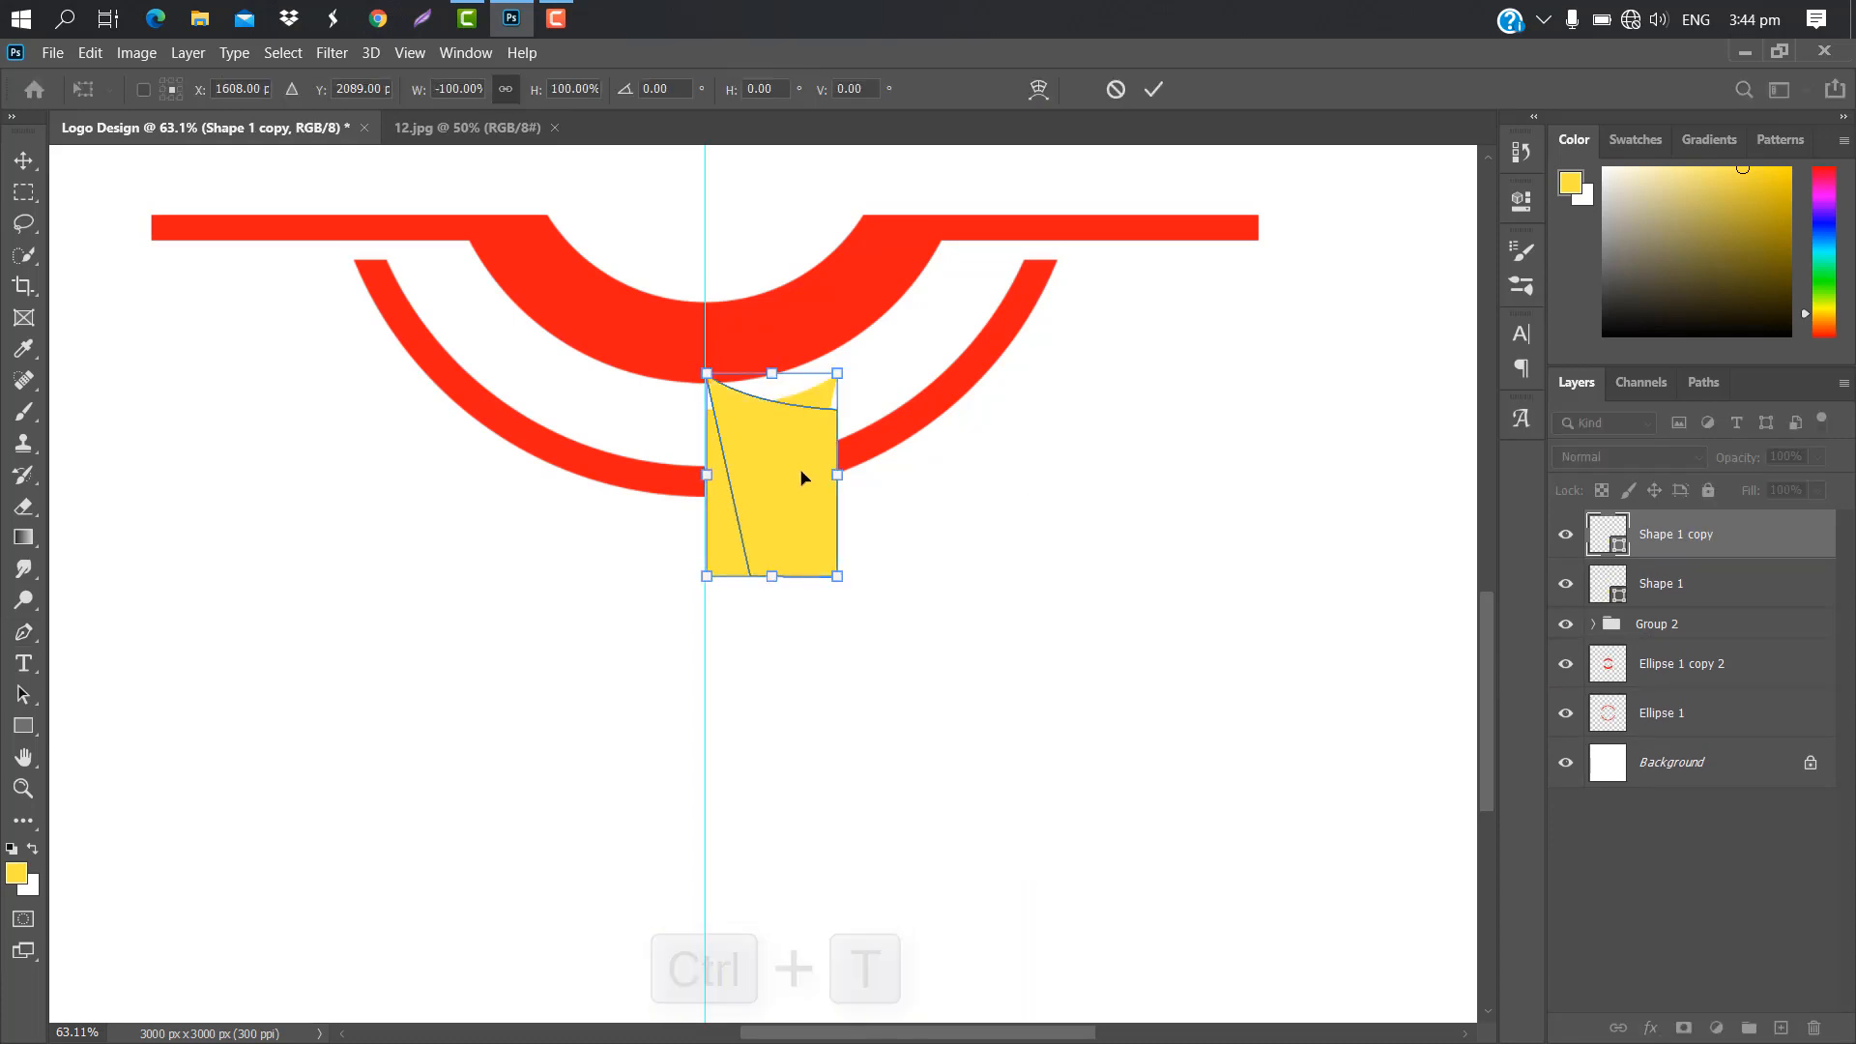
left_click_drag(771, 478, 638, 479)
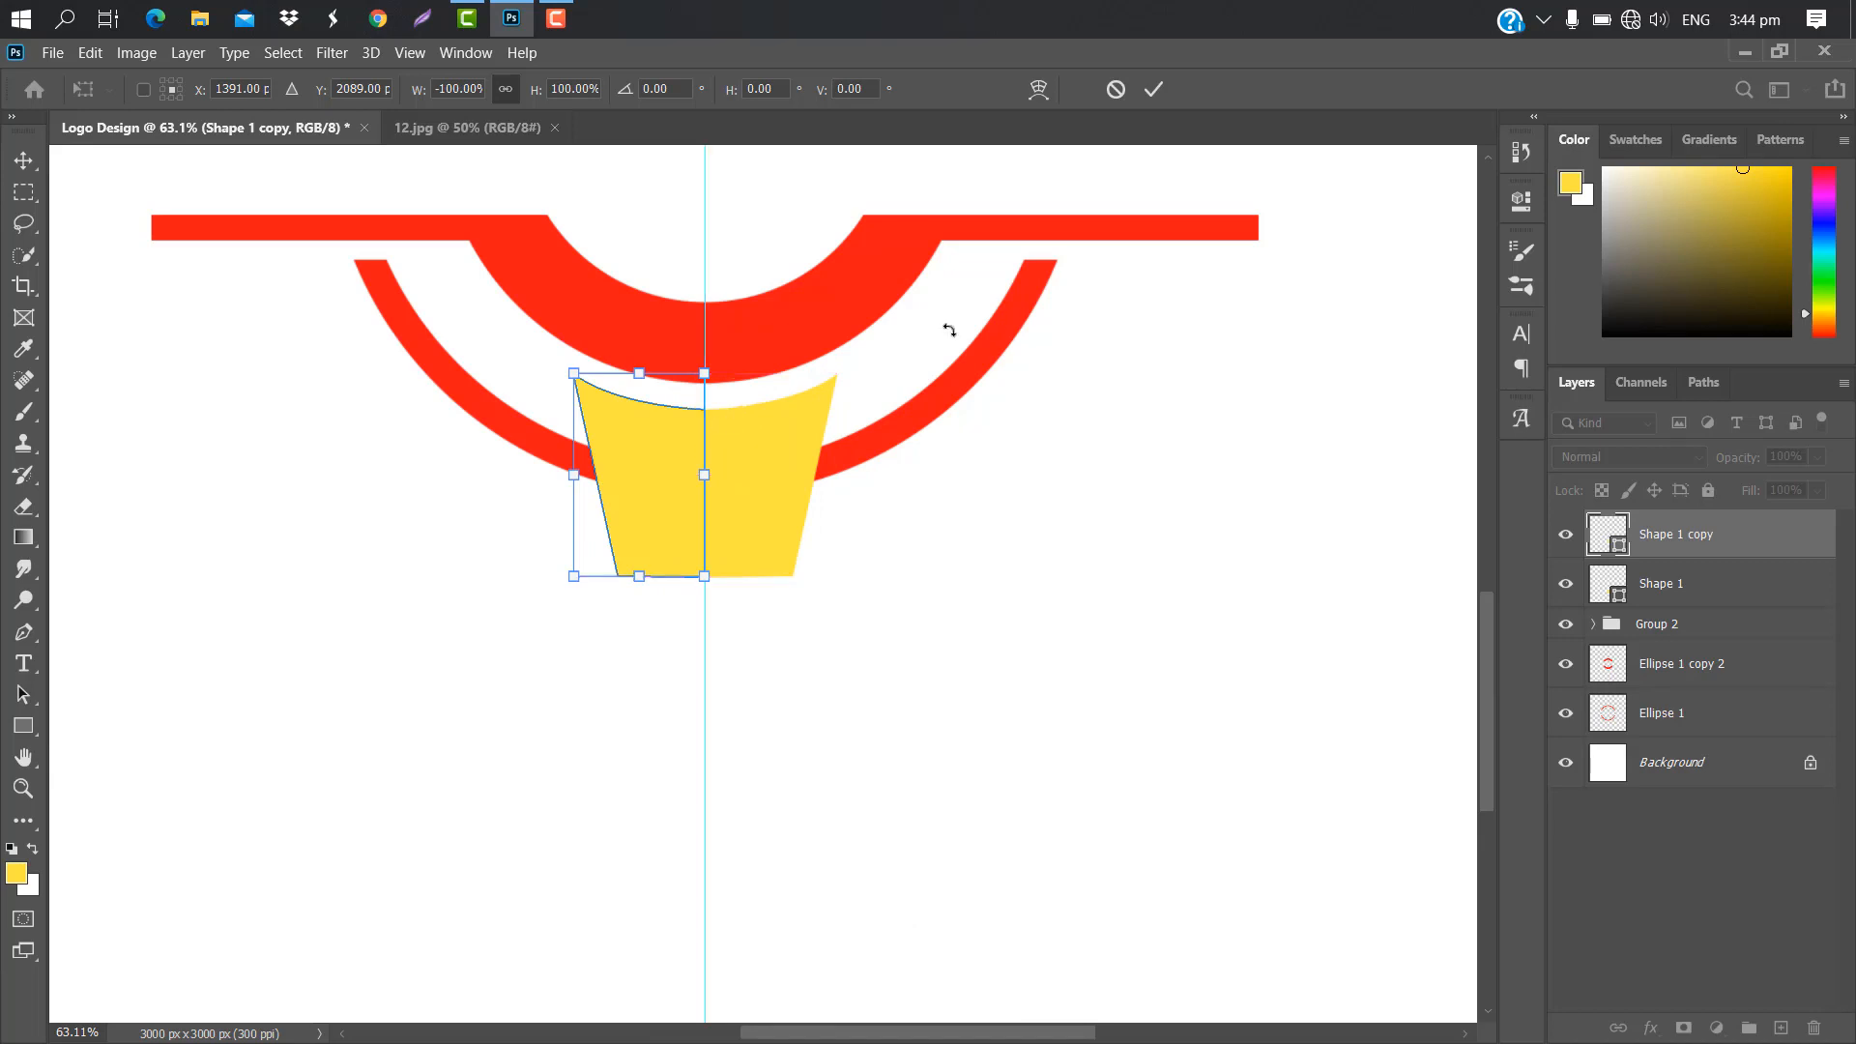
left_click(1153, 89)
Merge the two yellow halves into one cup shape and enlarge it to about 559 x 432 px around the vertical guide.
left_click(24, 160)
scroll(782, 480, "down", 1)
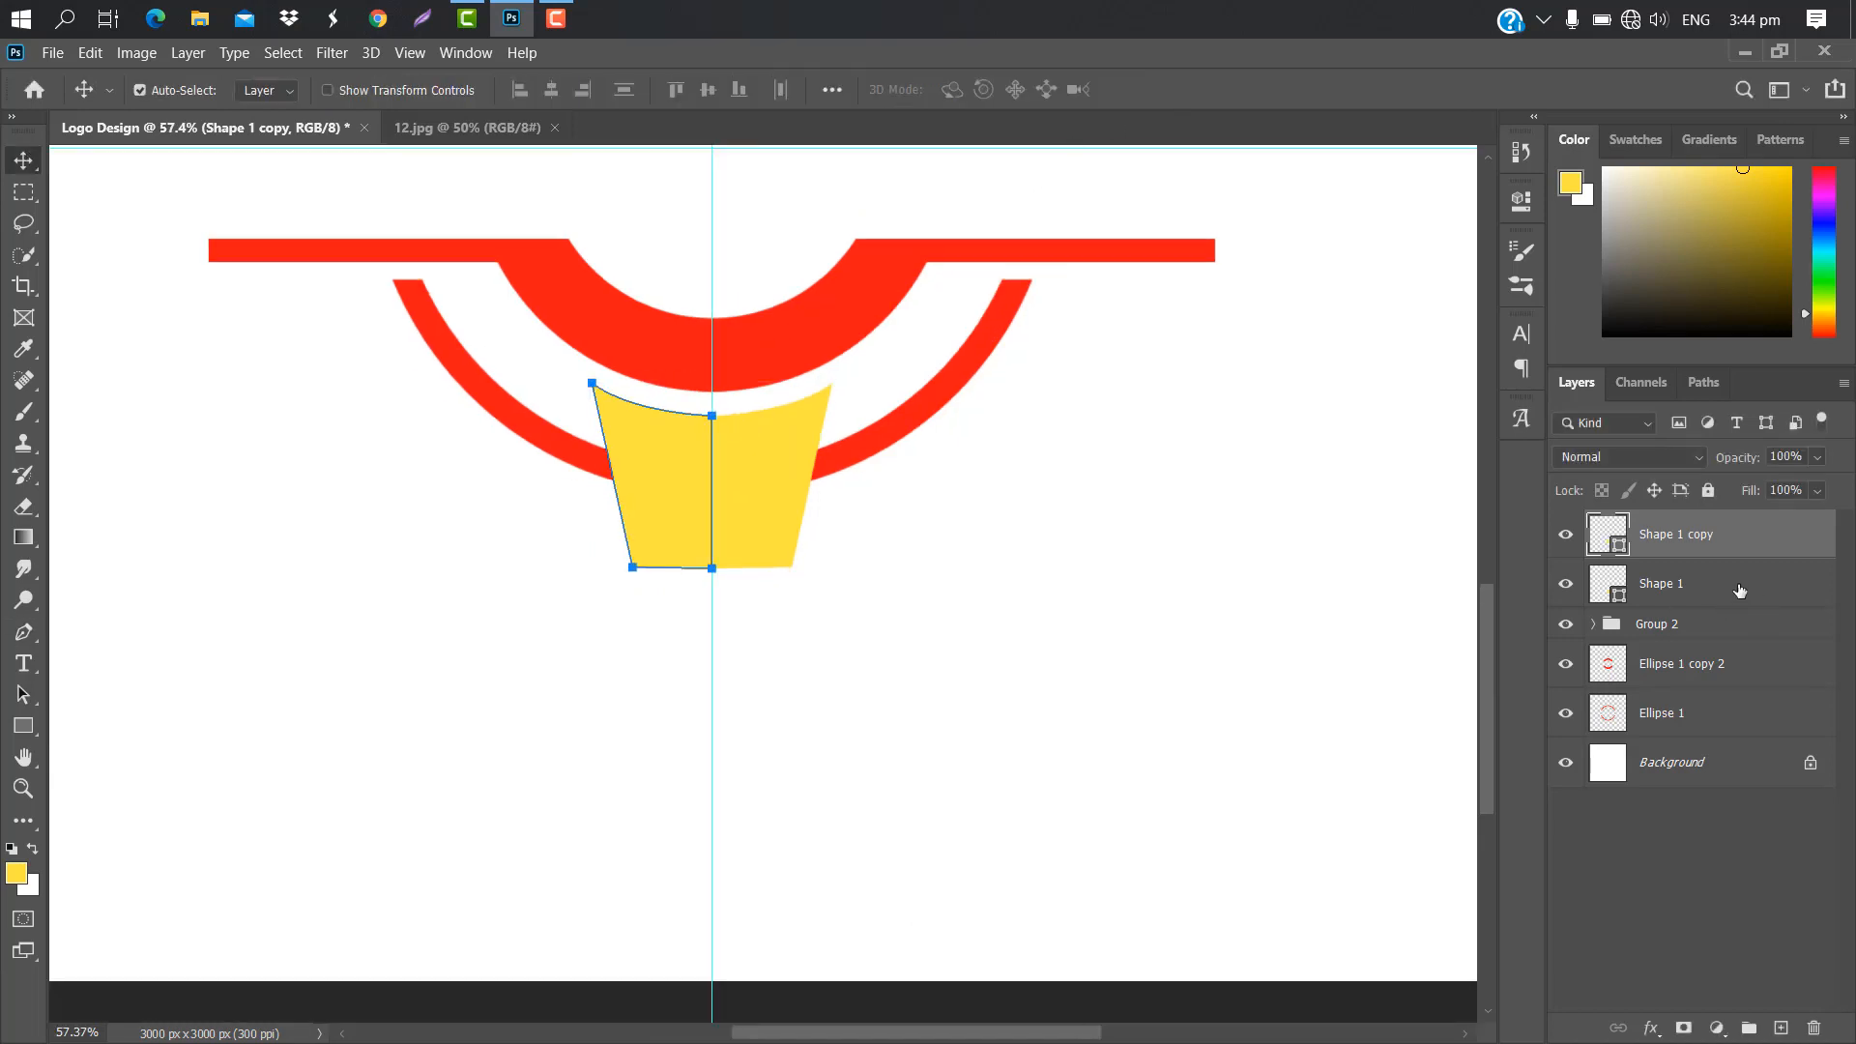
left_click(1739, 591, "shift")
right_click(1739, 591)
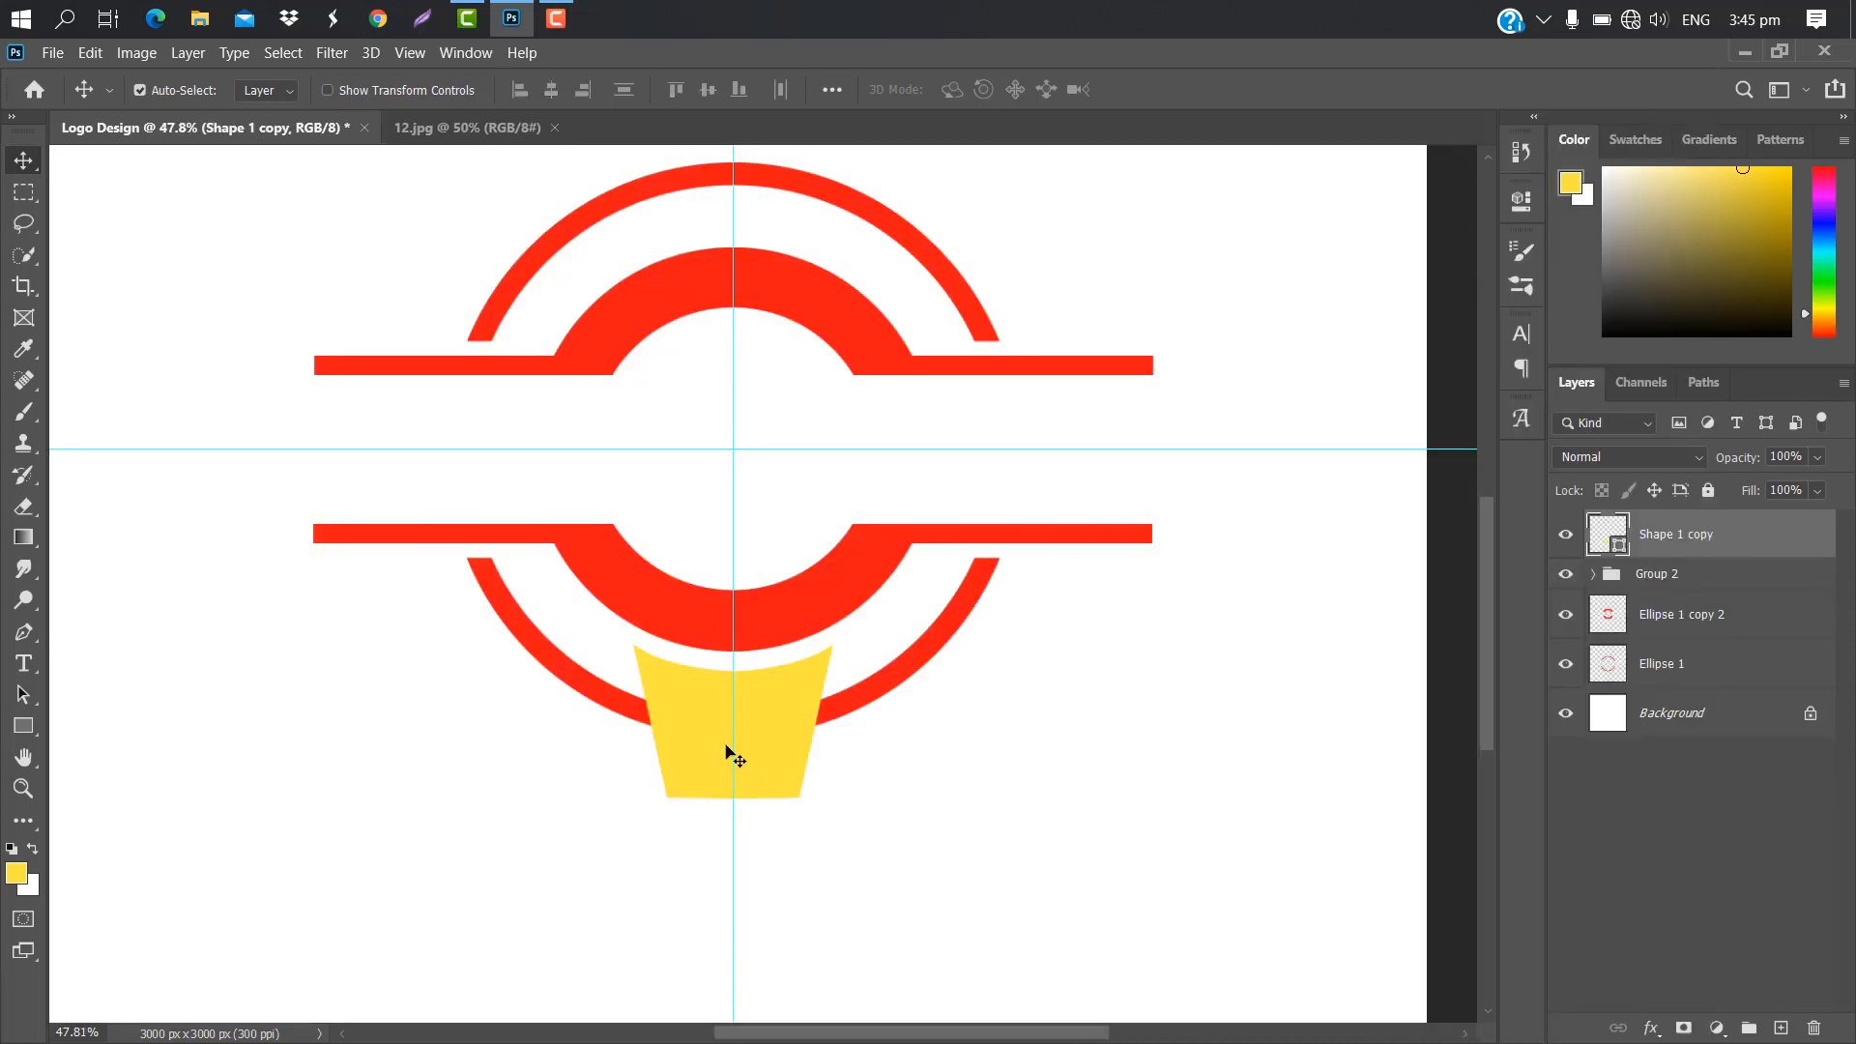
key("ctrl+t")
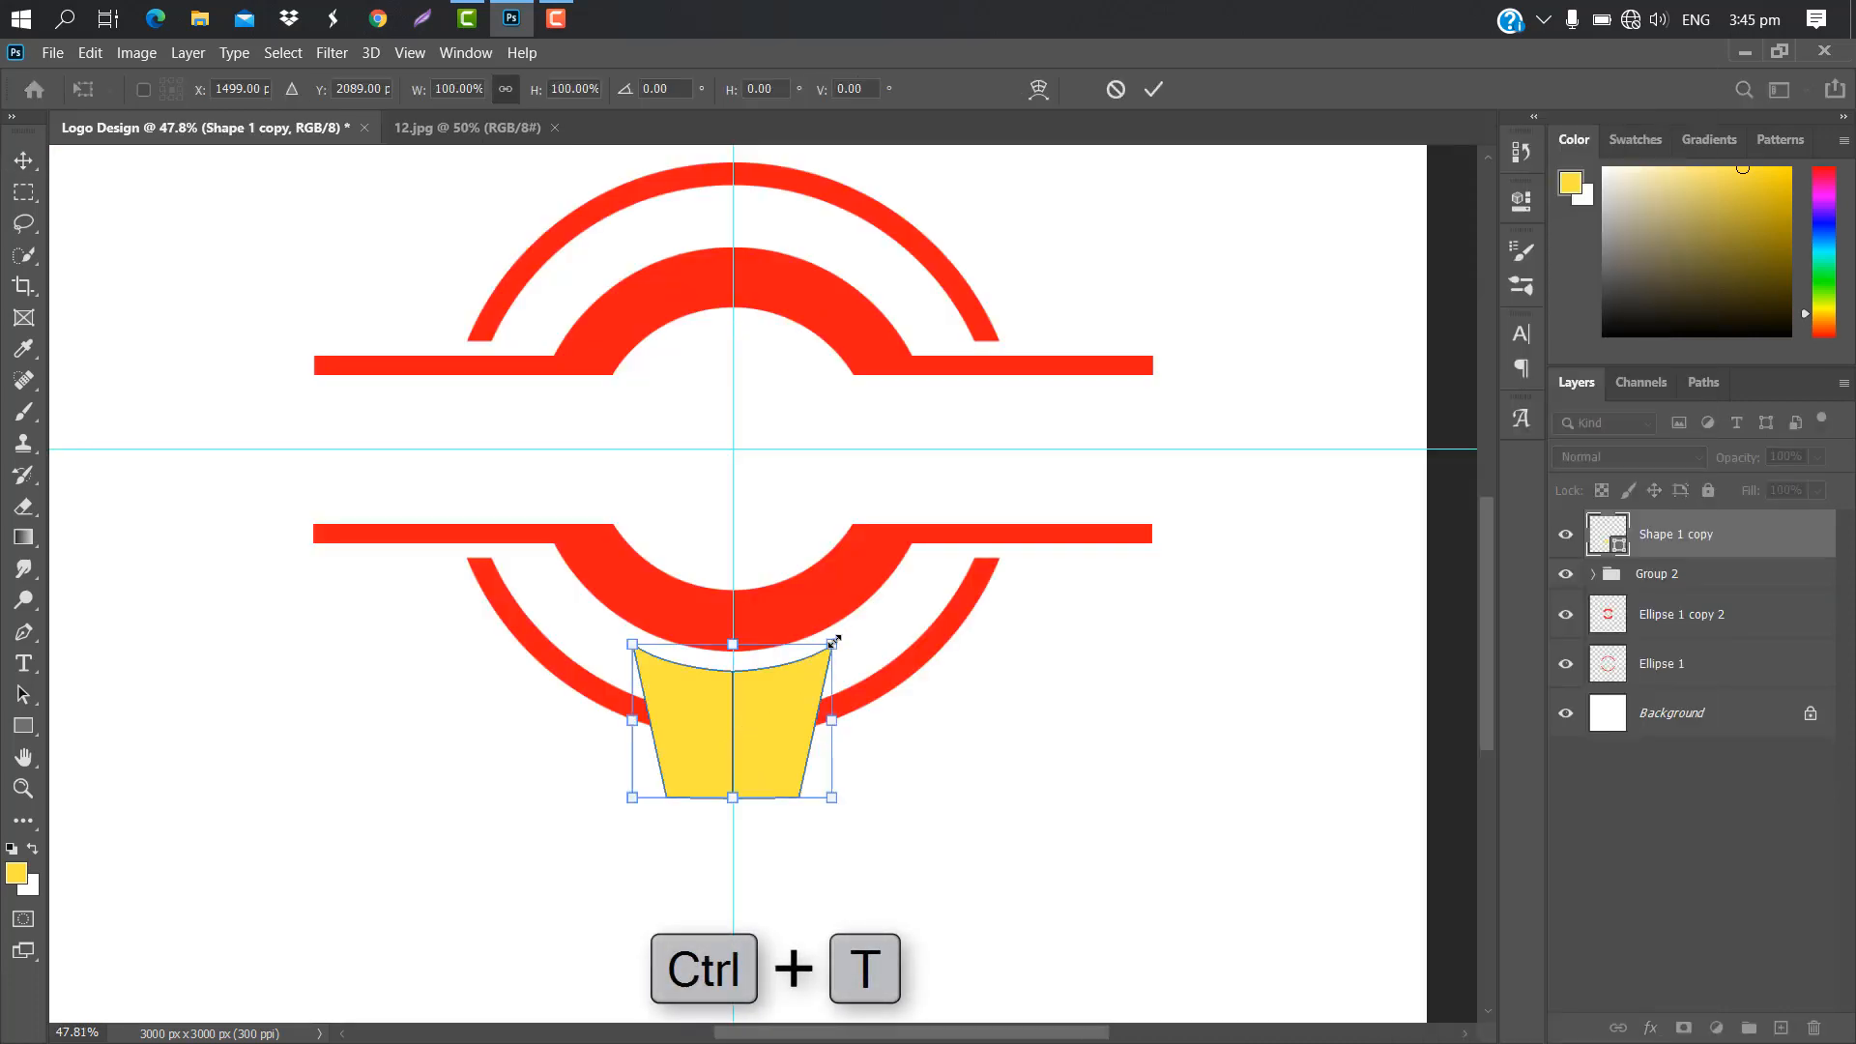
left_click_drag(839, 638, 849, 631)
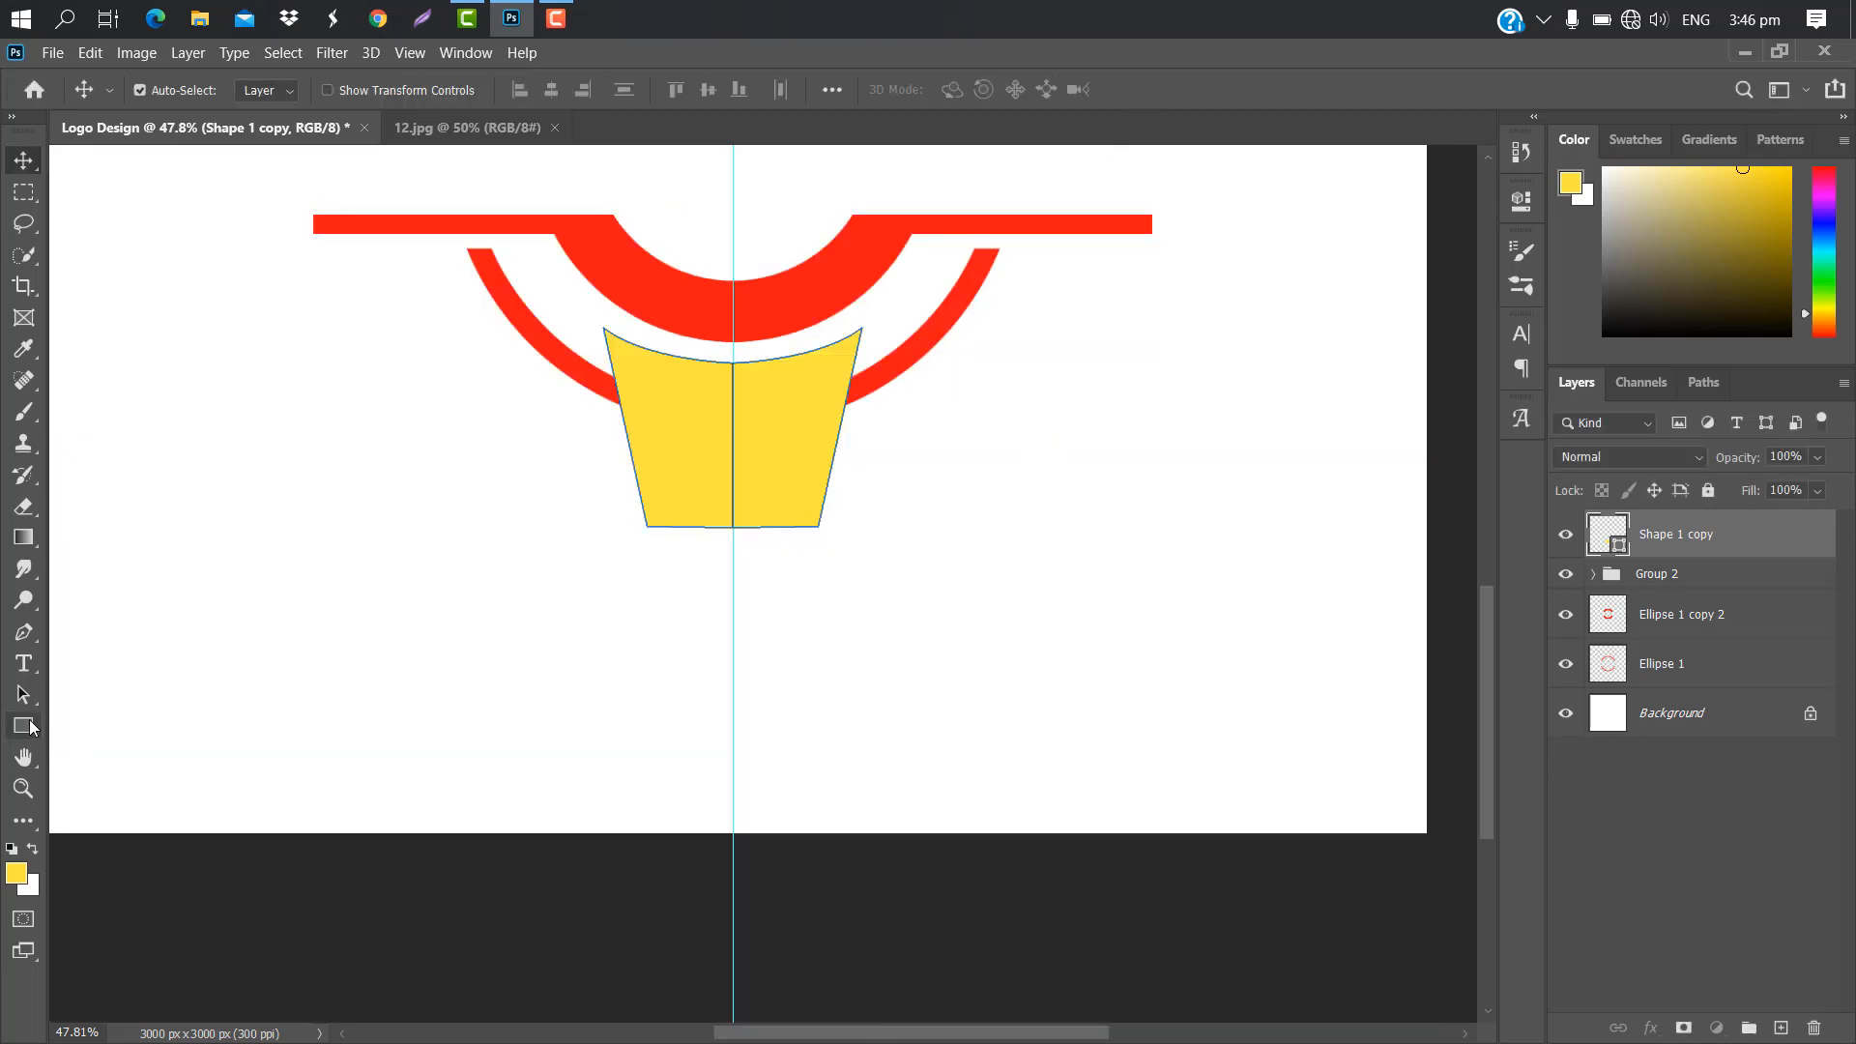
Draw a rectangle about 288 x 53 px beside the cup, round its corners fully and fill it with black.
left_click(24, 725)
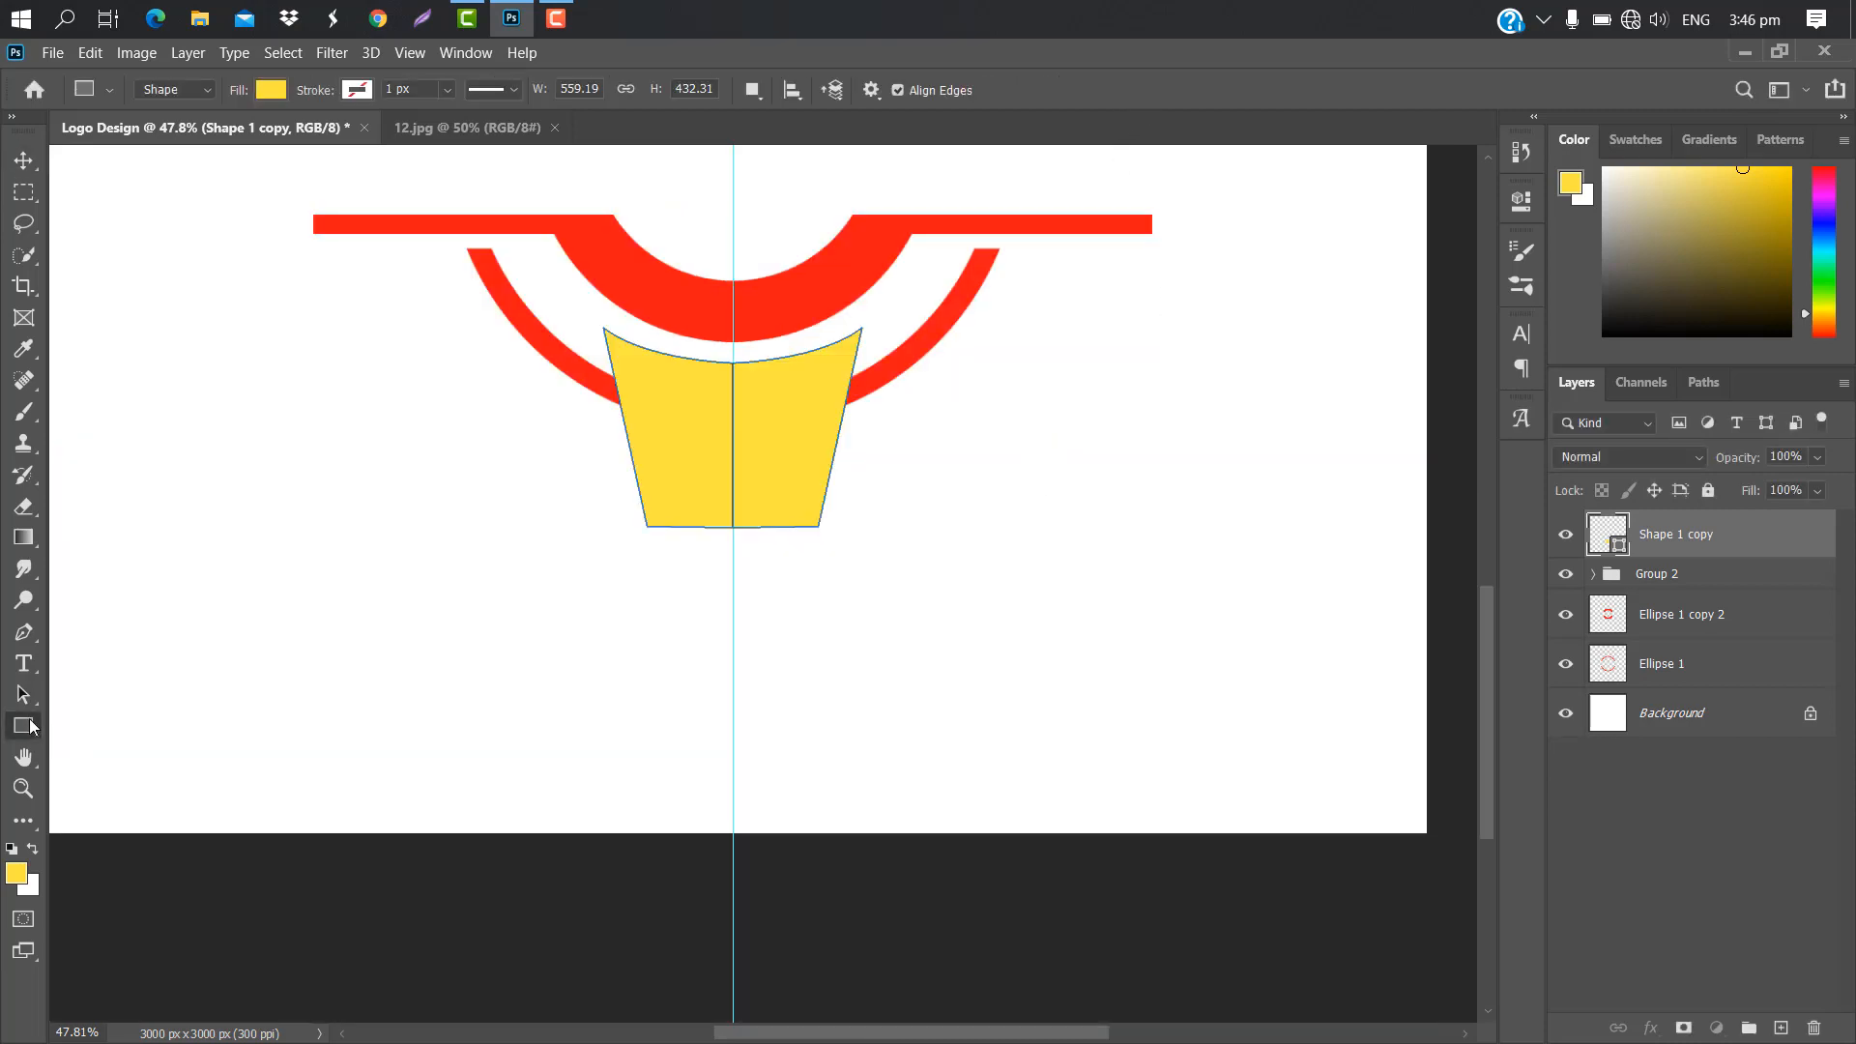
left_click_drag(921, 527, 1054, 552)
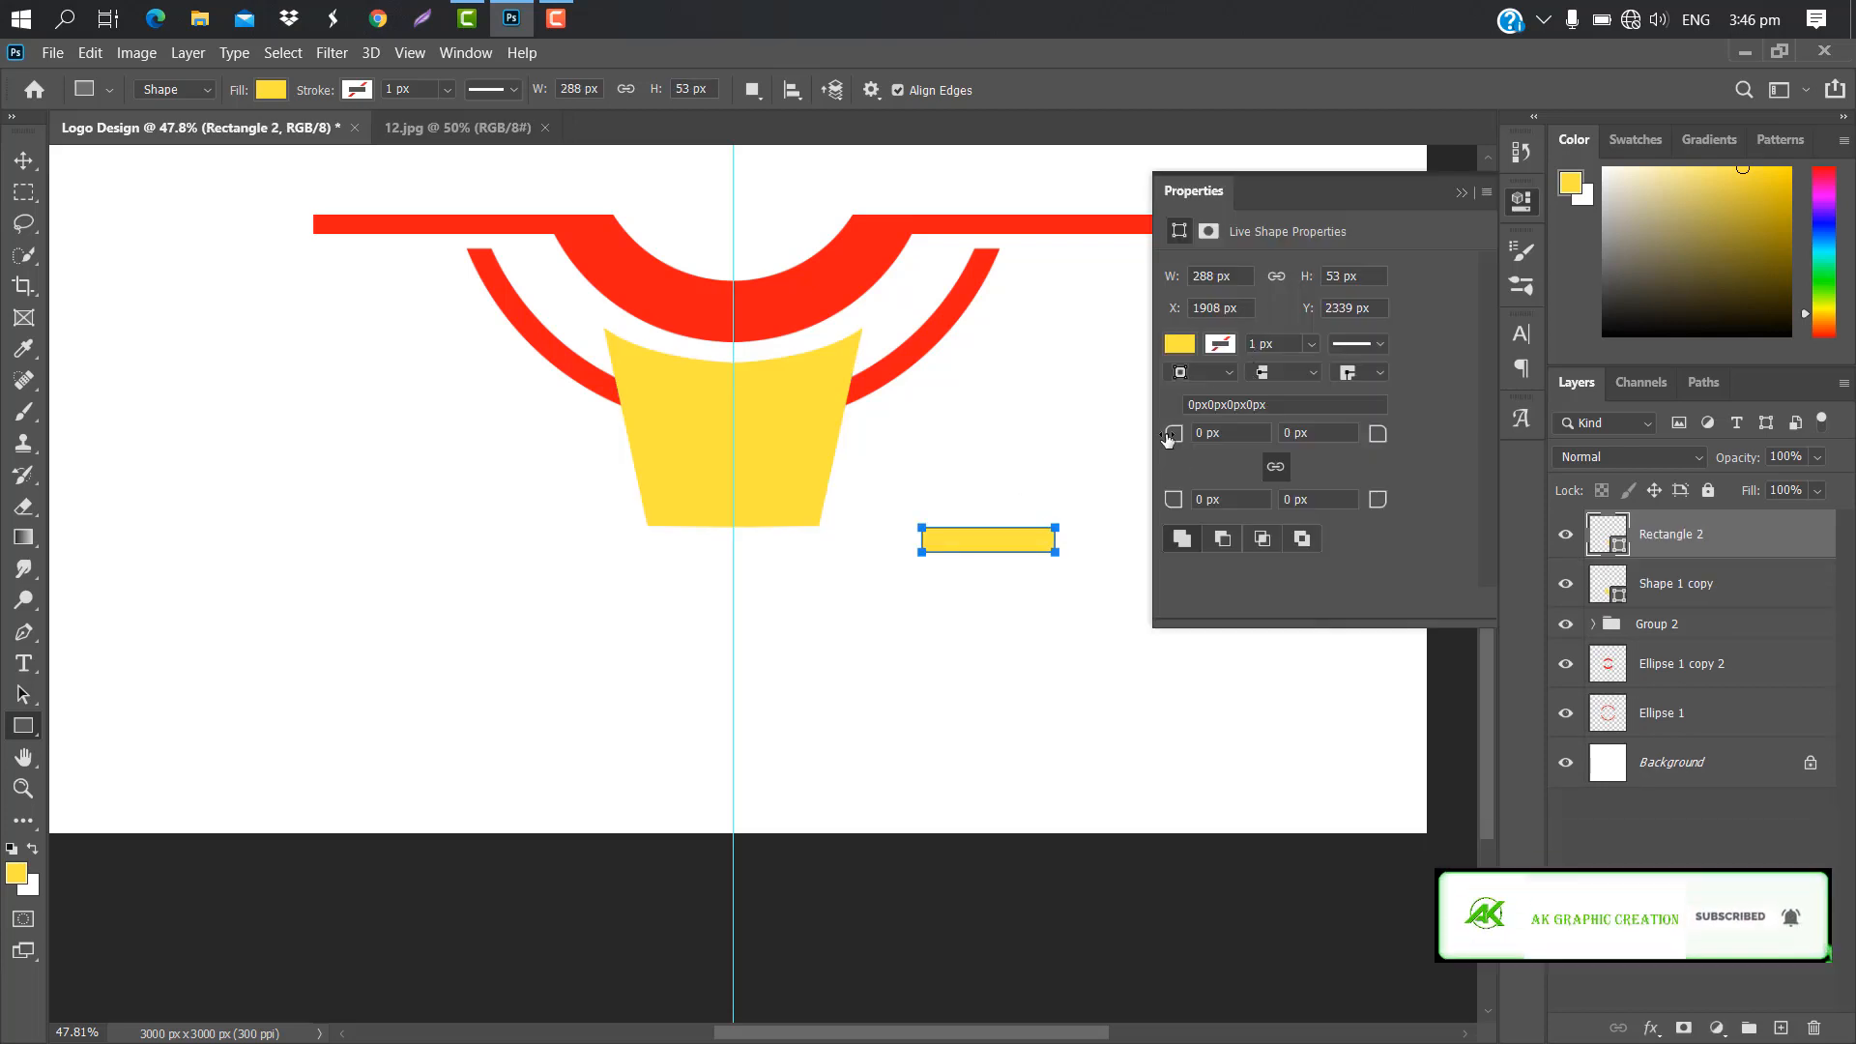
left_click_drag(1167, 437, 1431, 464)
left_click(1459, 194)
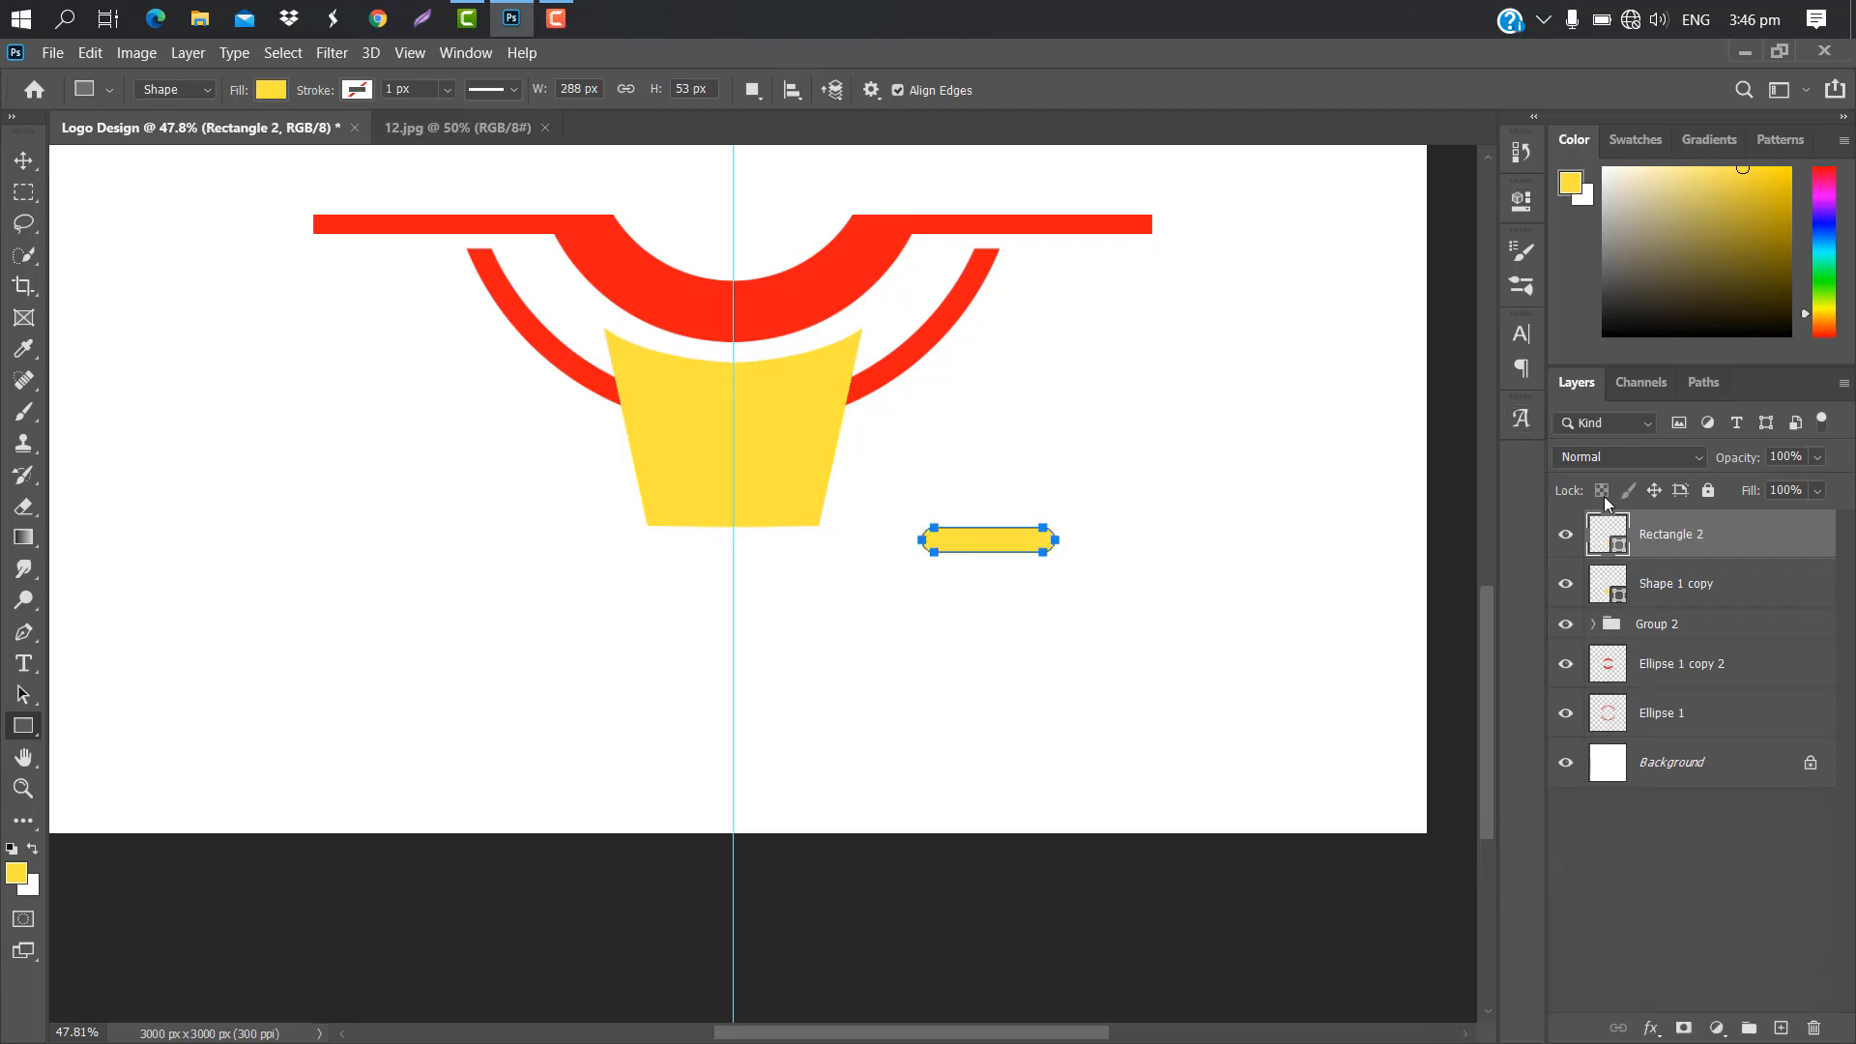
double_click(1624, 552)
left_click_drag(1389, 414, 1214, 593)
left_click(1762, 278)
Rotate the black rounded bar 90° and place it centred on the vertical guide, overlapping the yellow cup's bottom edge.
key("ctrl+t")
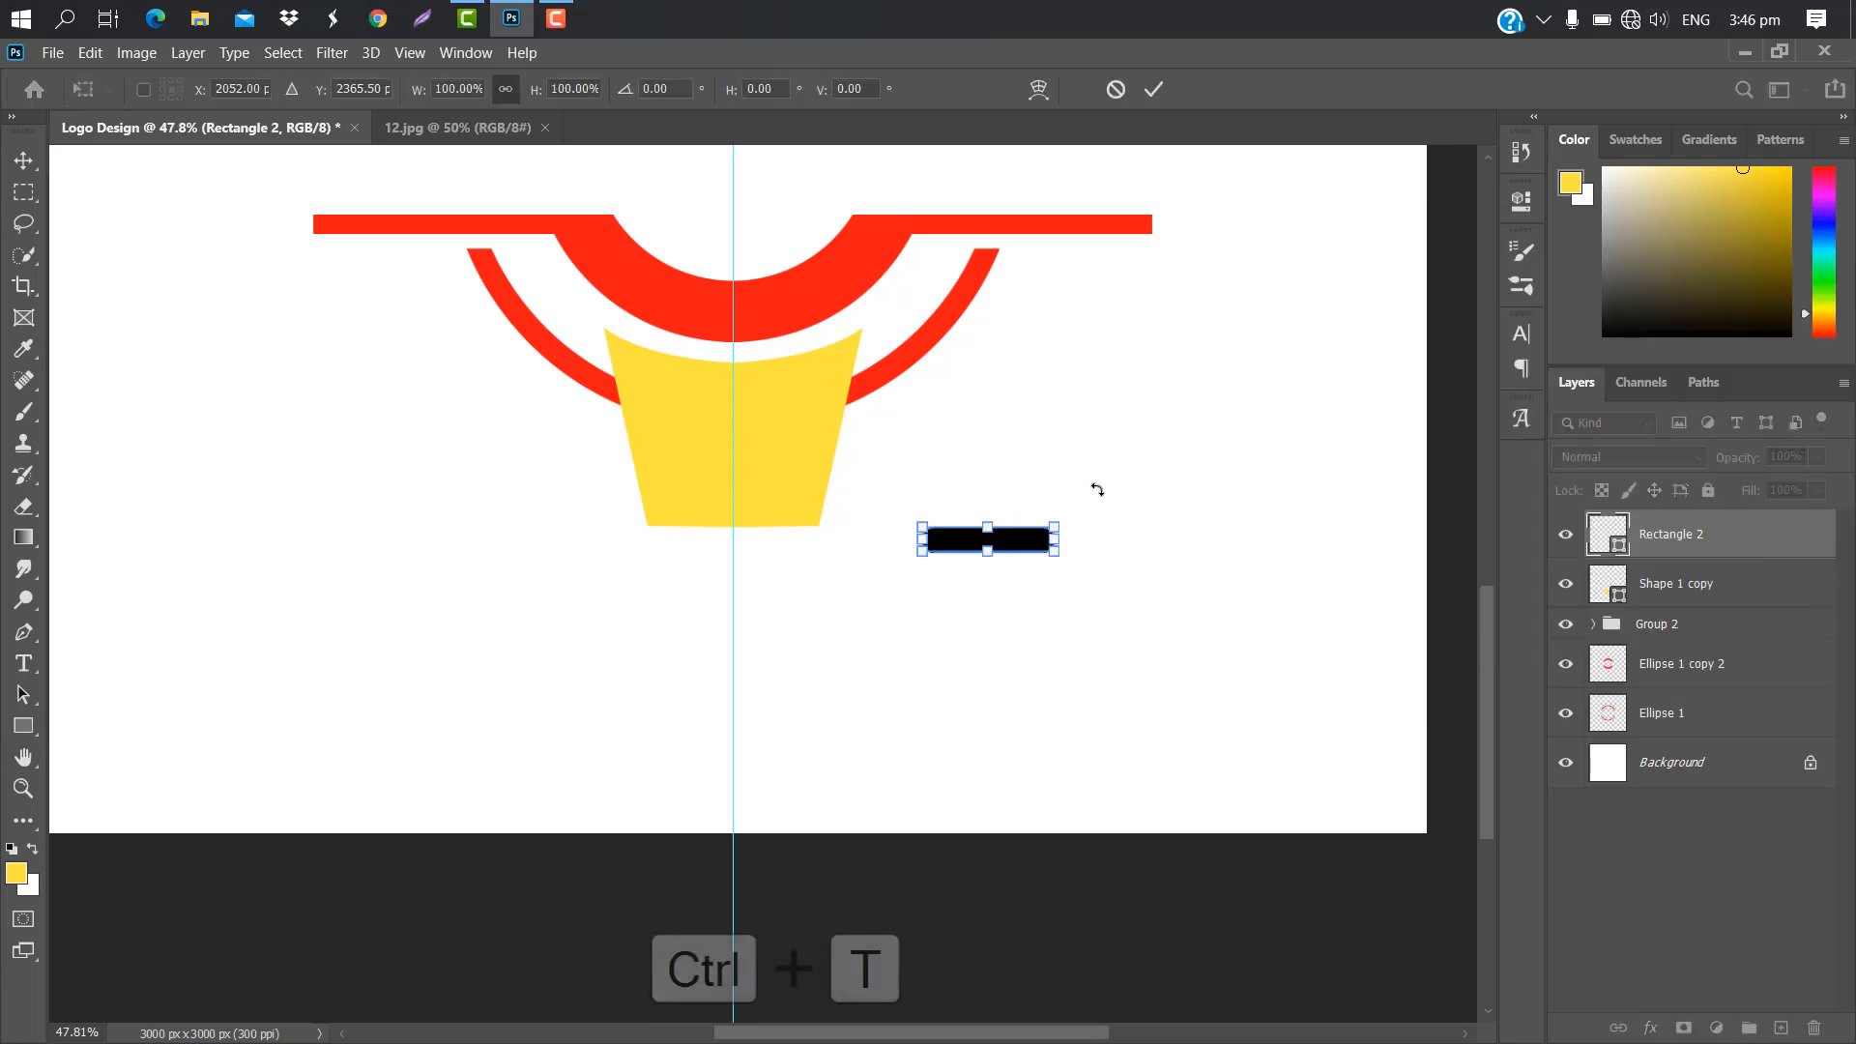
left_click_drag(1093, 489, 713, 569)
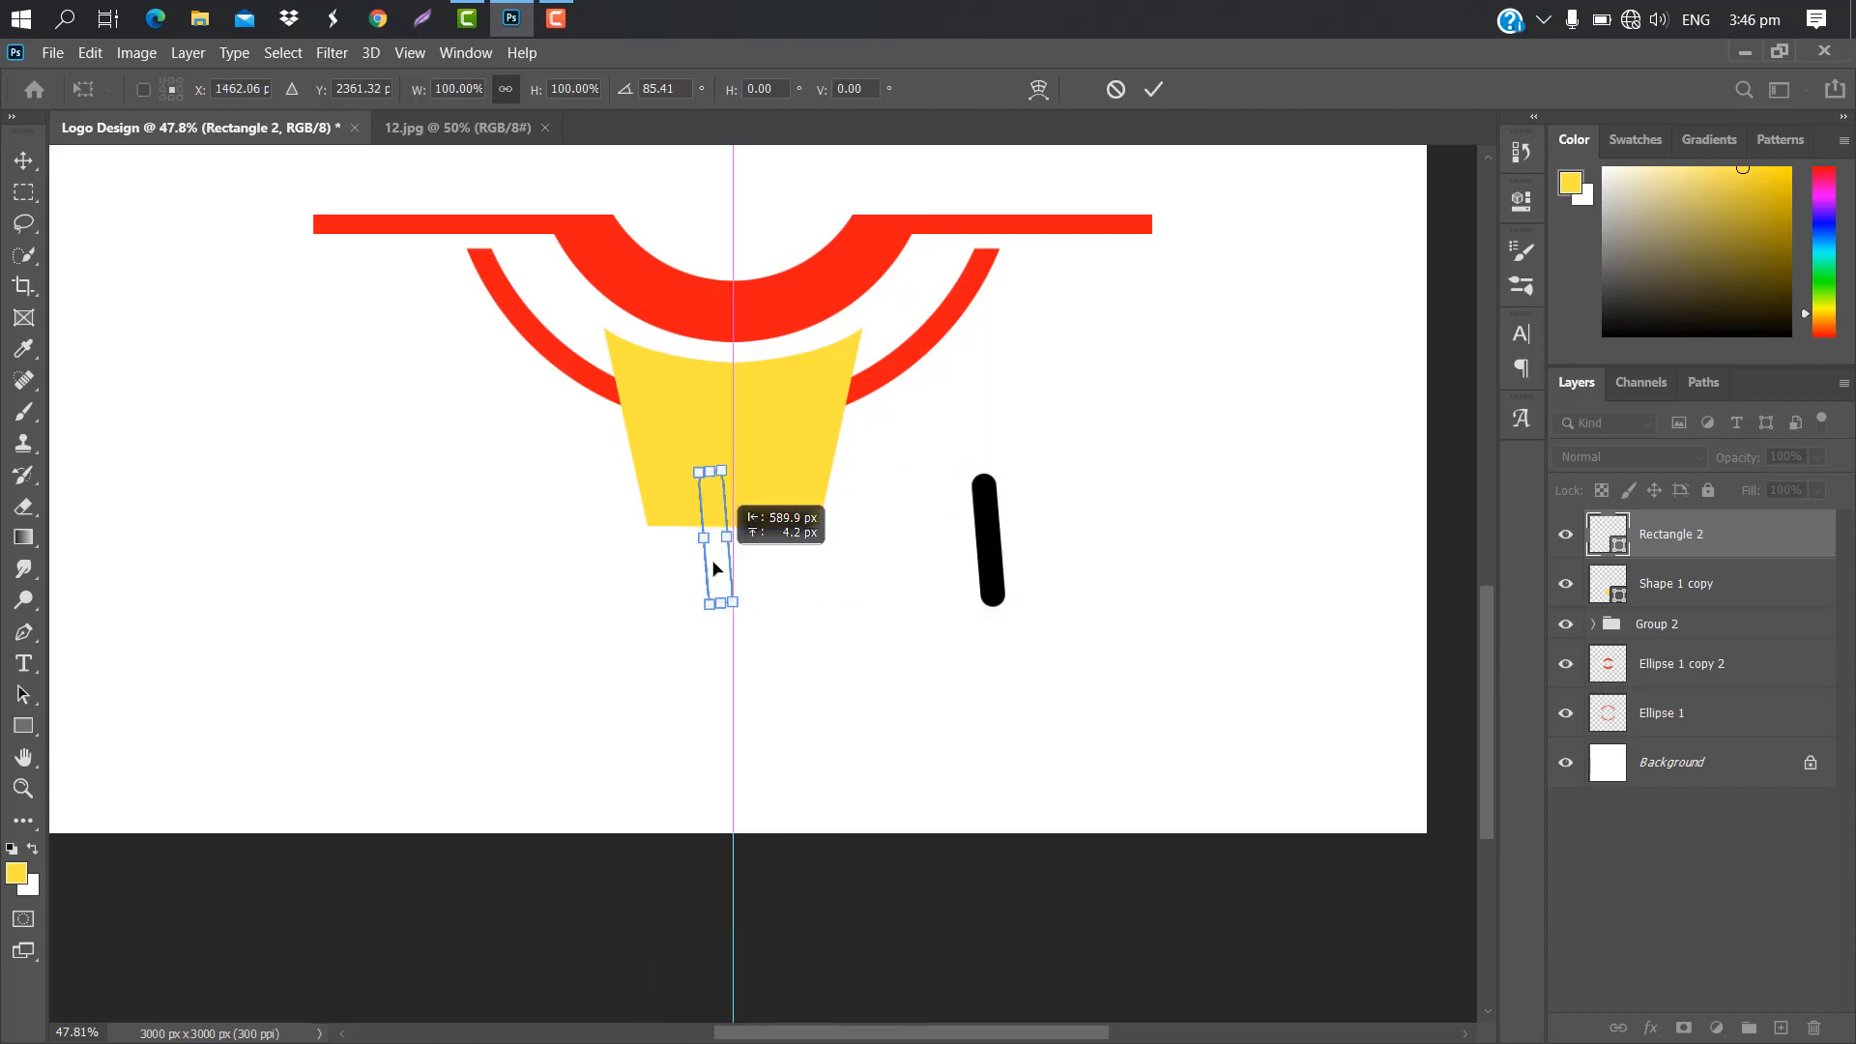
left_click_drag(682, 756, 693, 615)
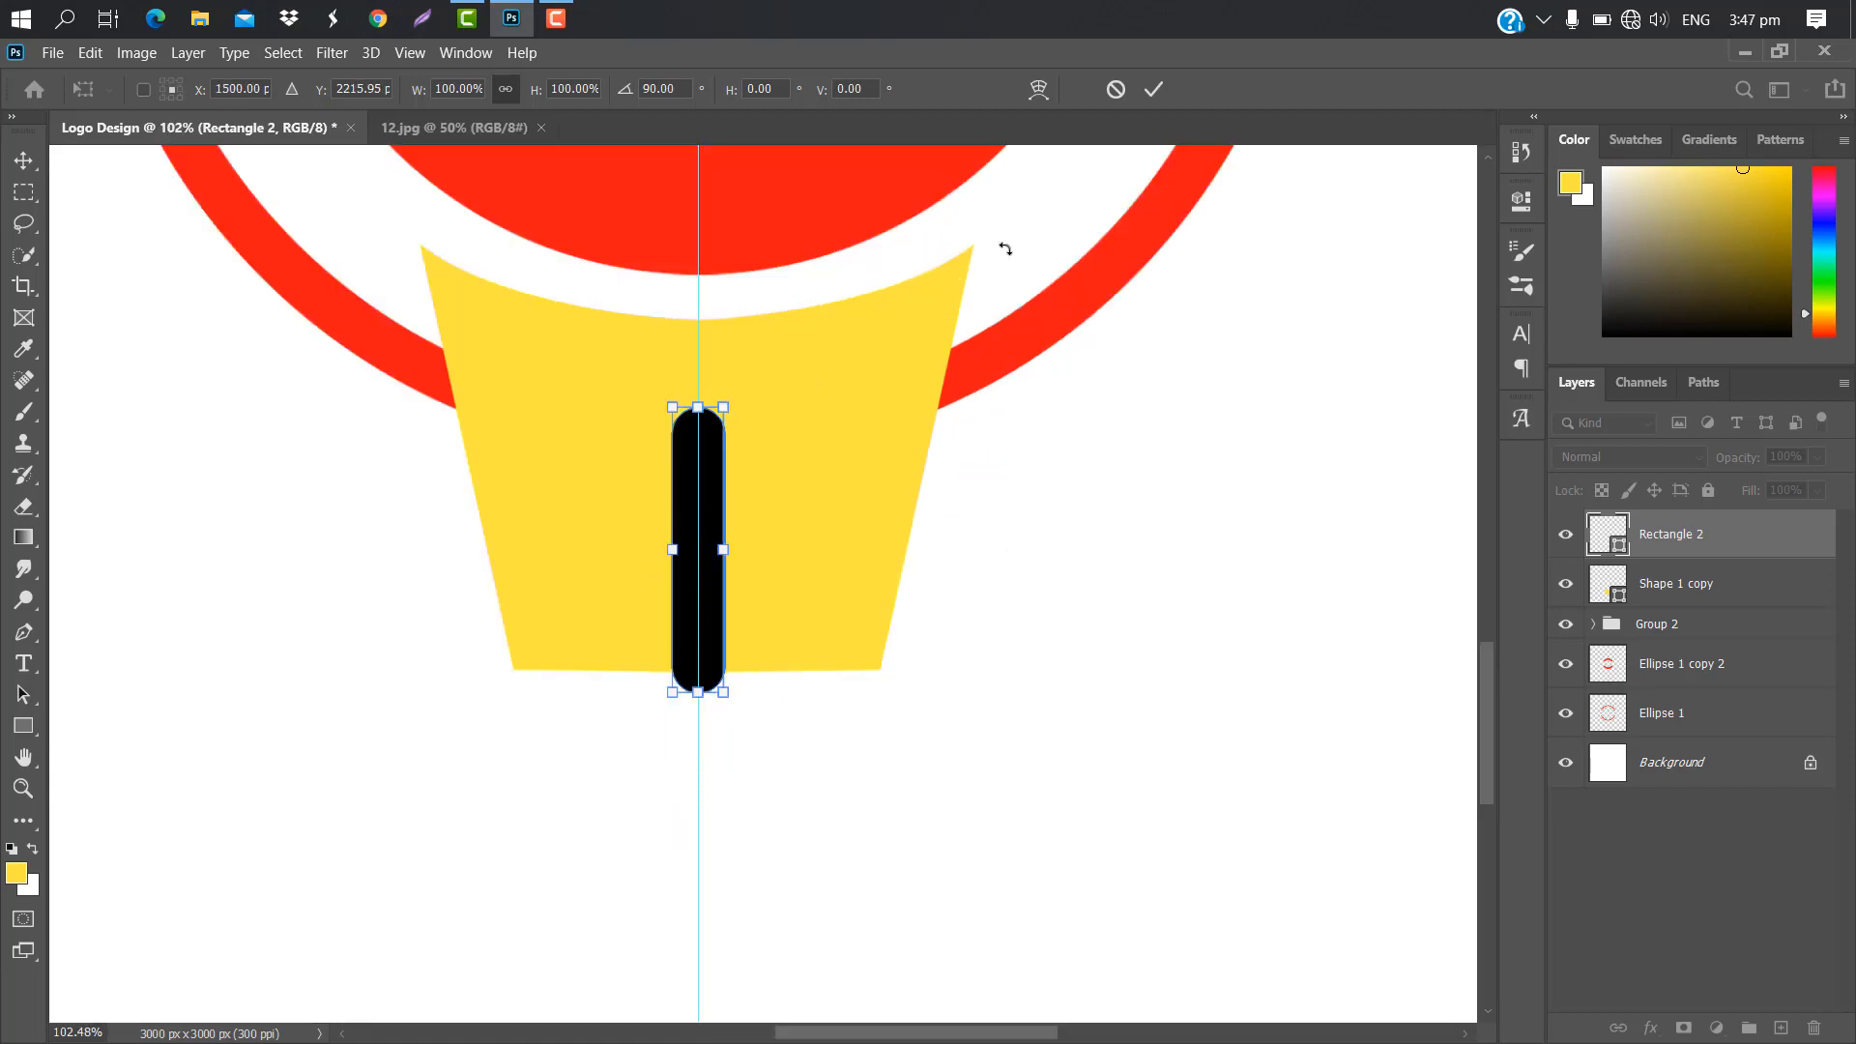
left_click(1153, 89)
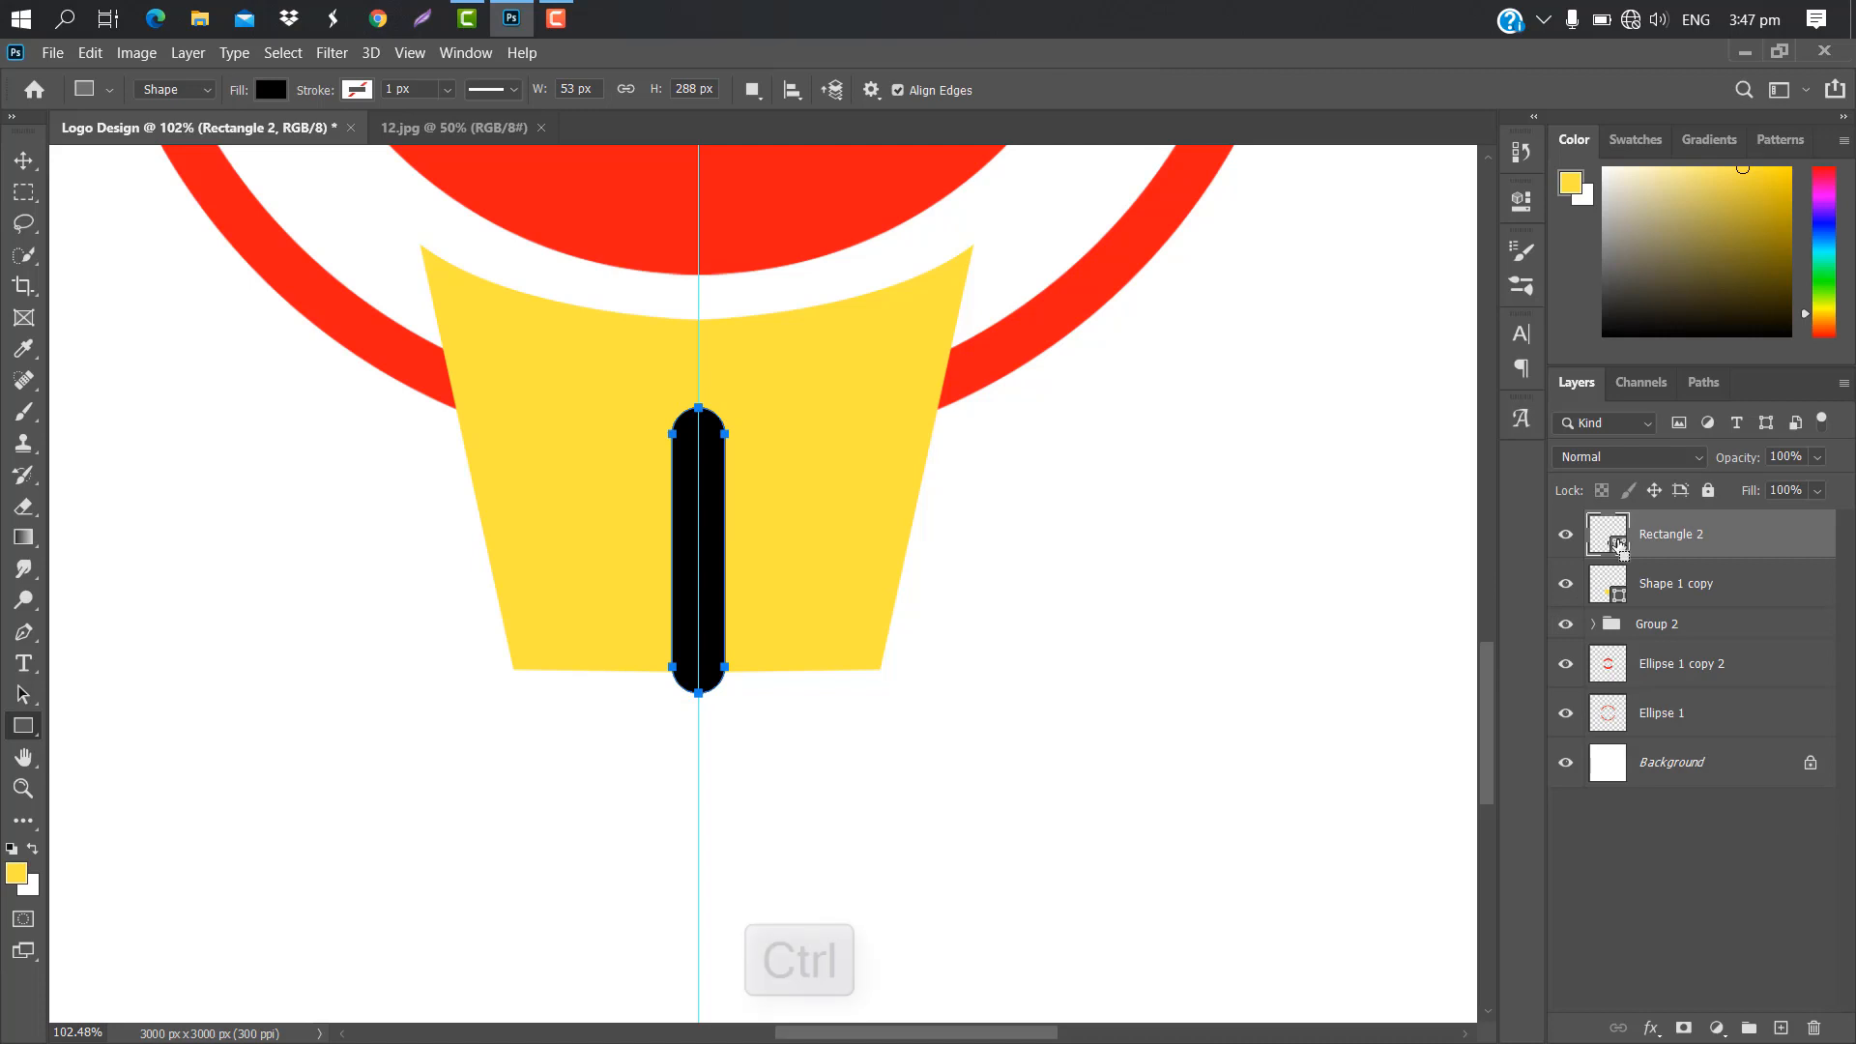
Rasterize the yellow cup layer, cut the black bar's outline out of it, and delete the bar's layer.
left_click(1617, 546, "ctrl")
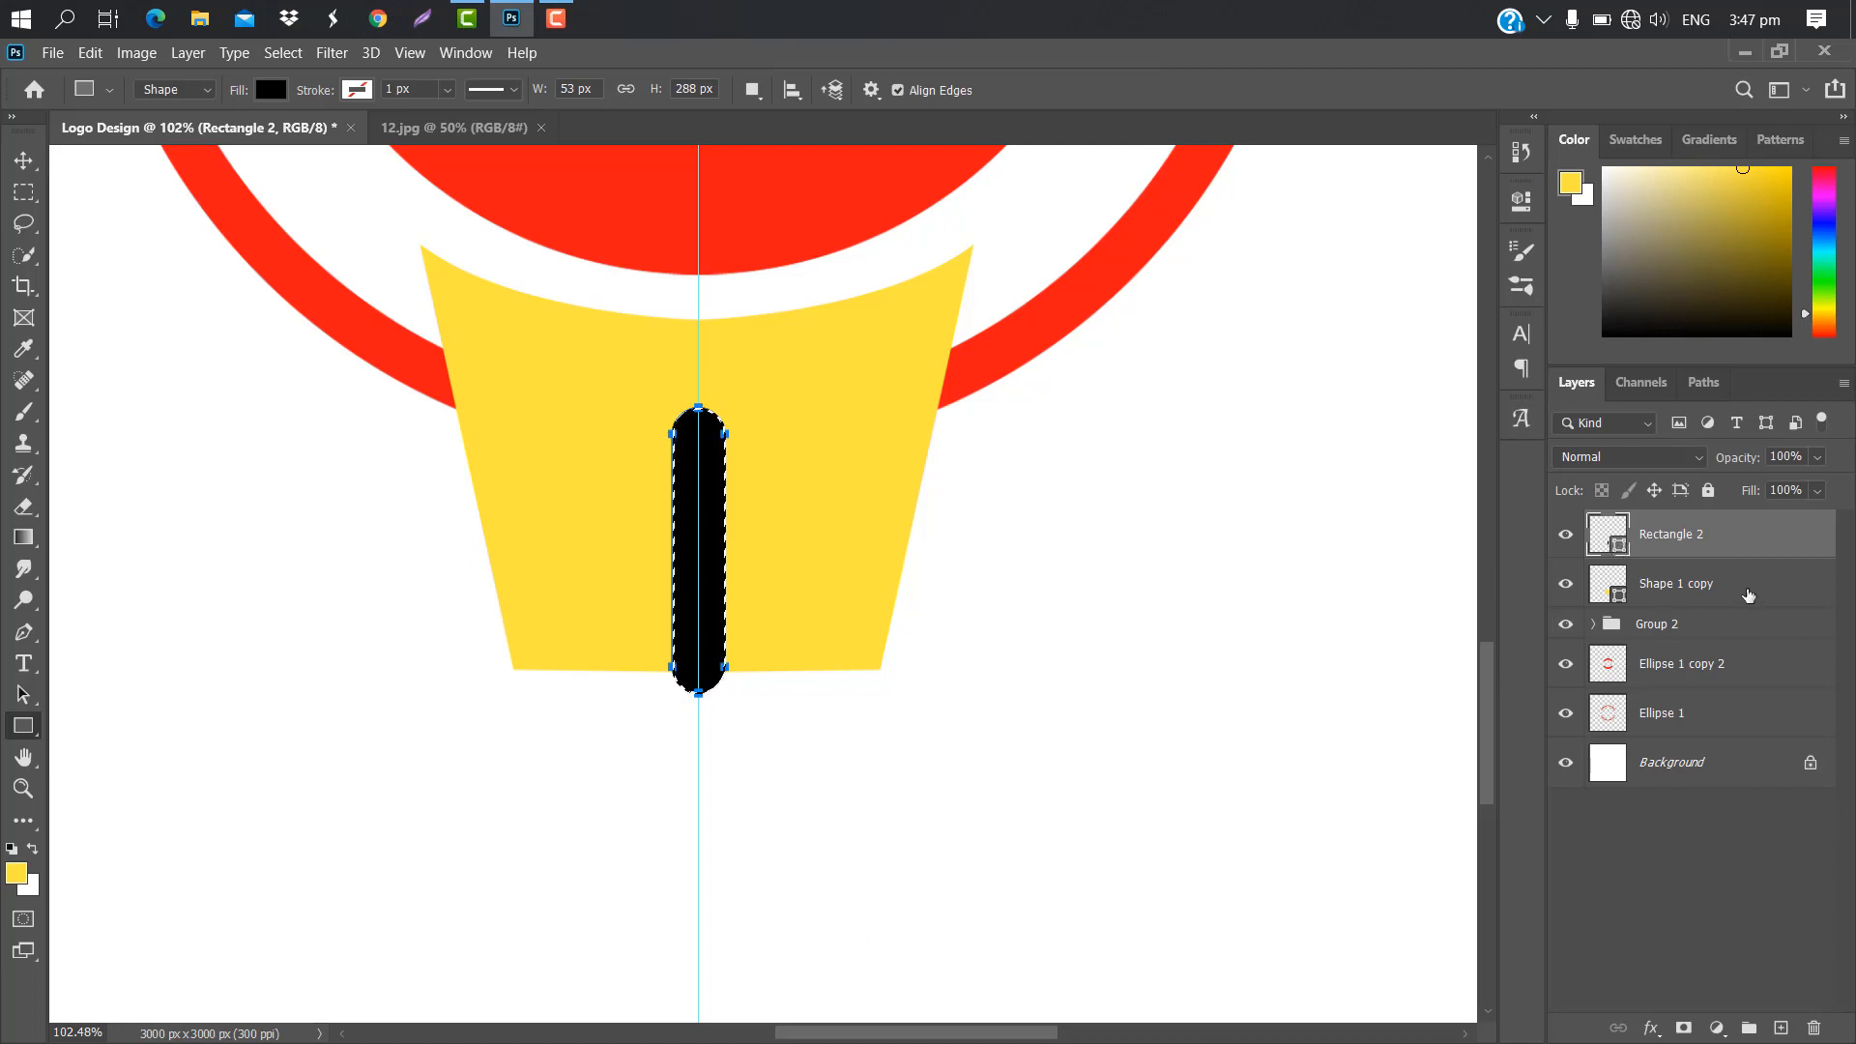
left_click(1751, 596)
right_click(1750, 595)
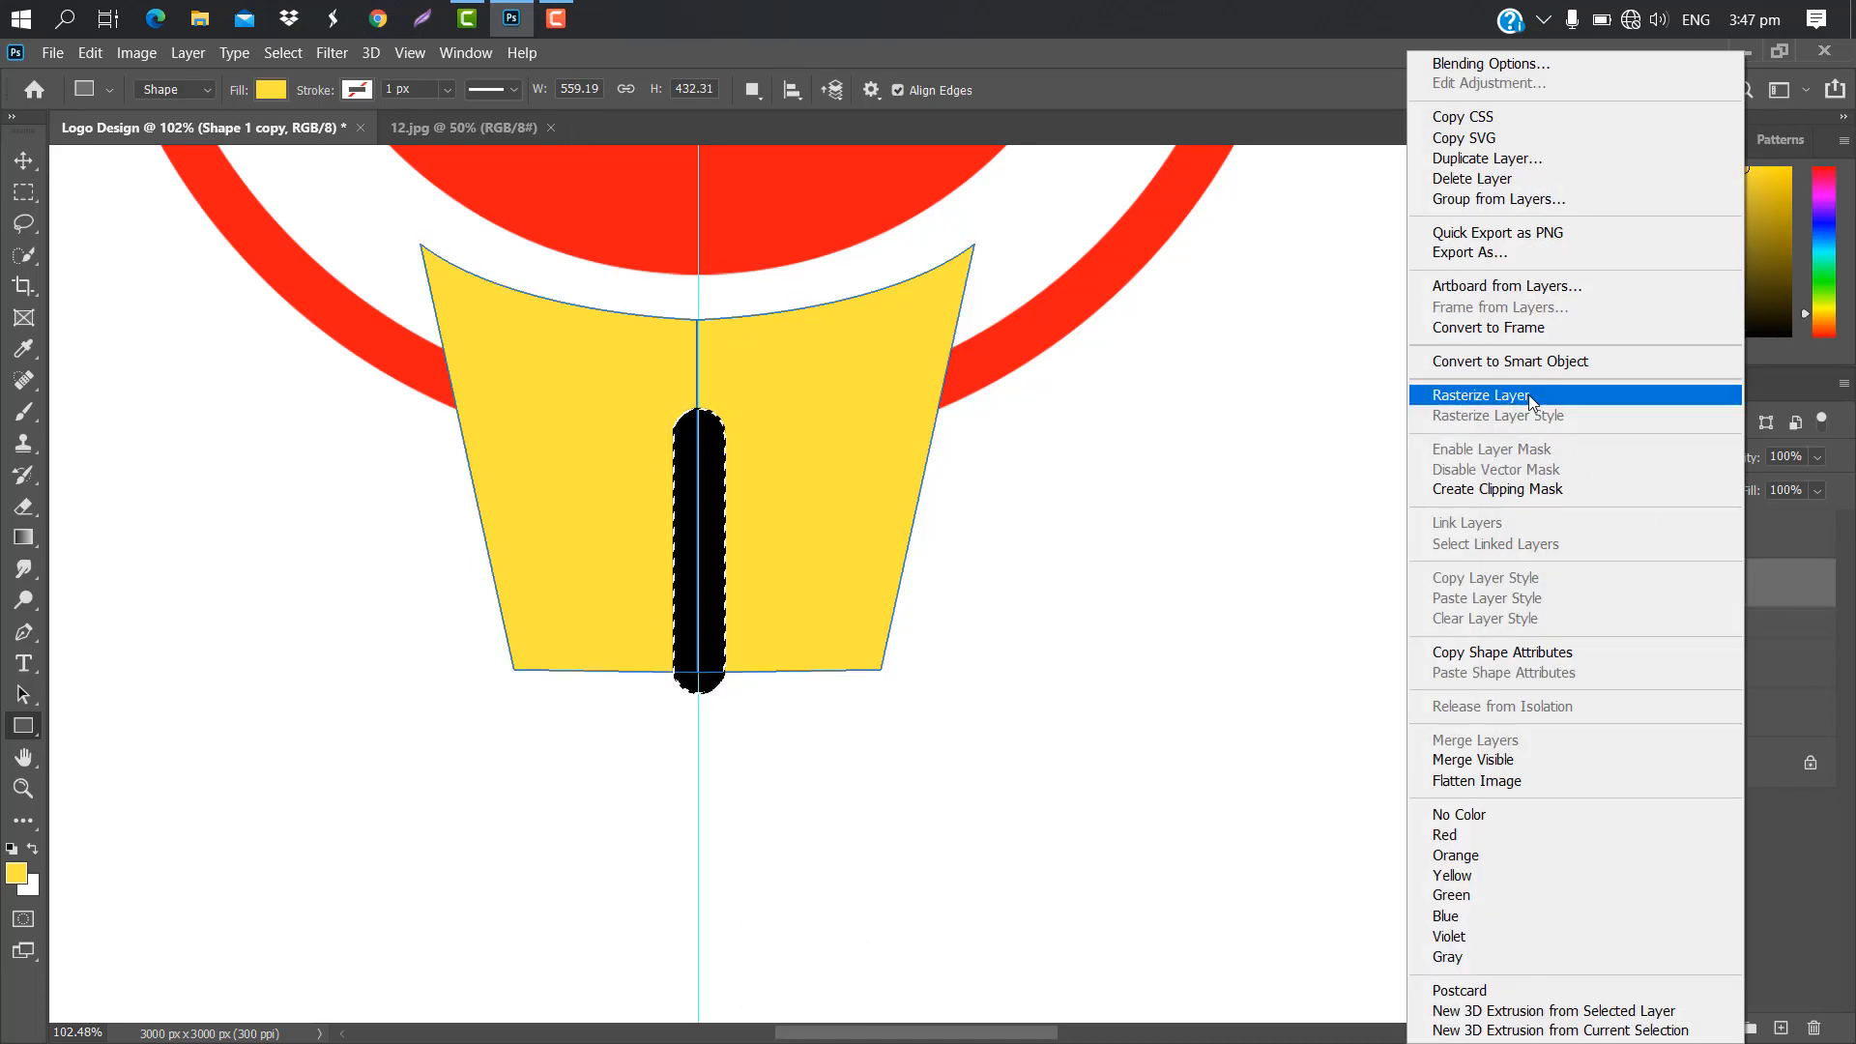
left_click(1489, 395)
key("Delete")
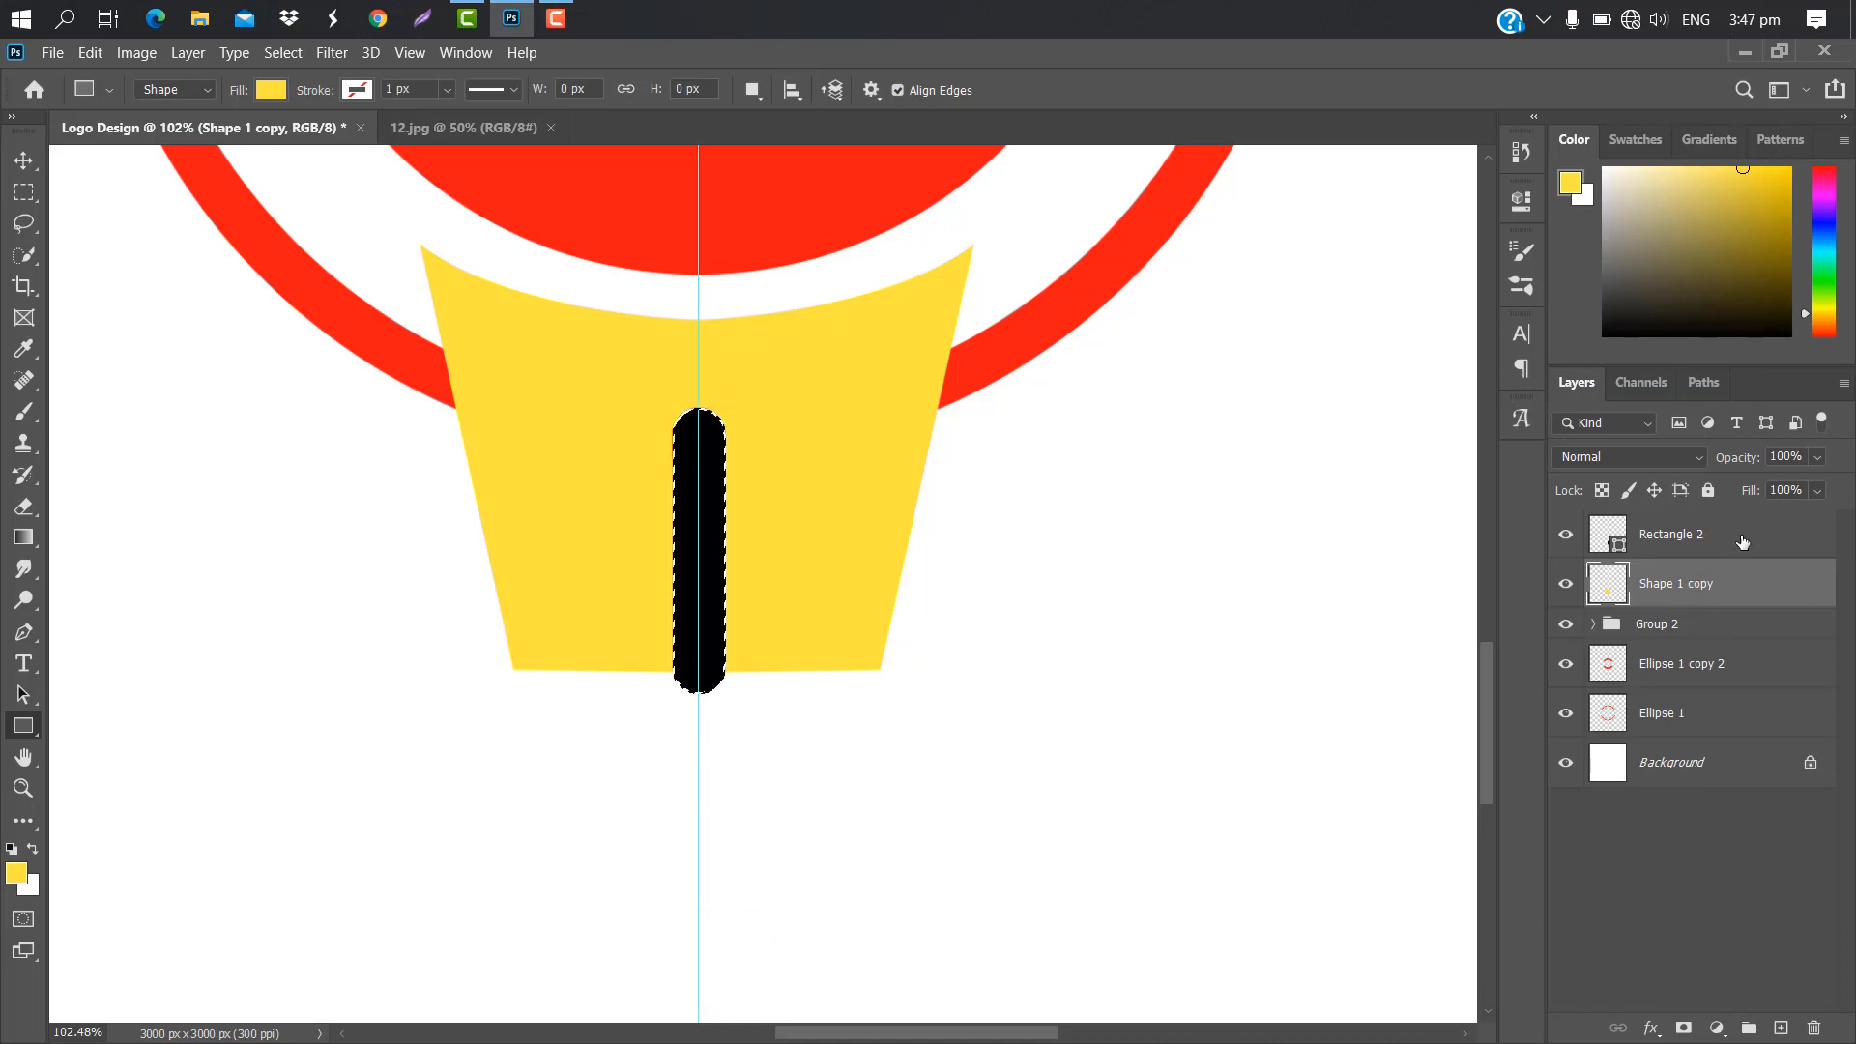
left_click(1745, 538)
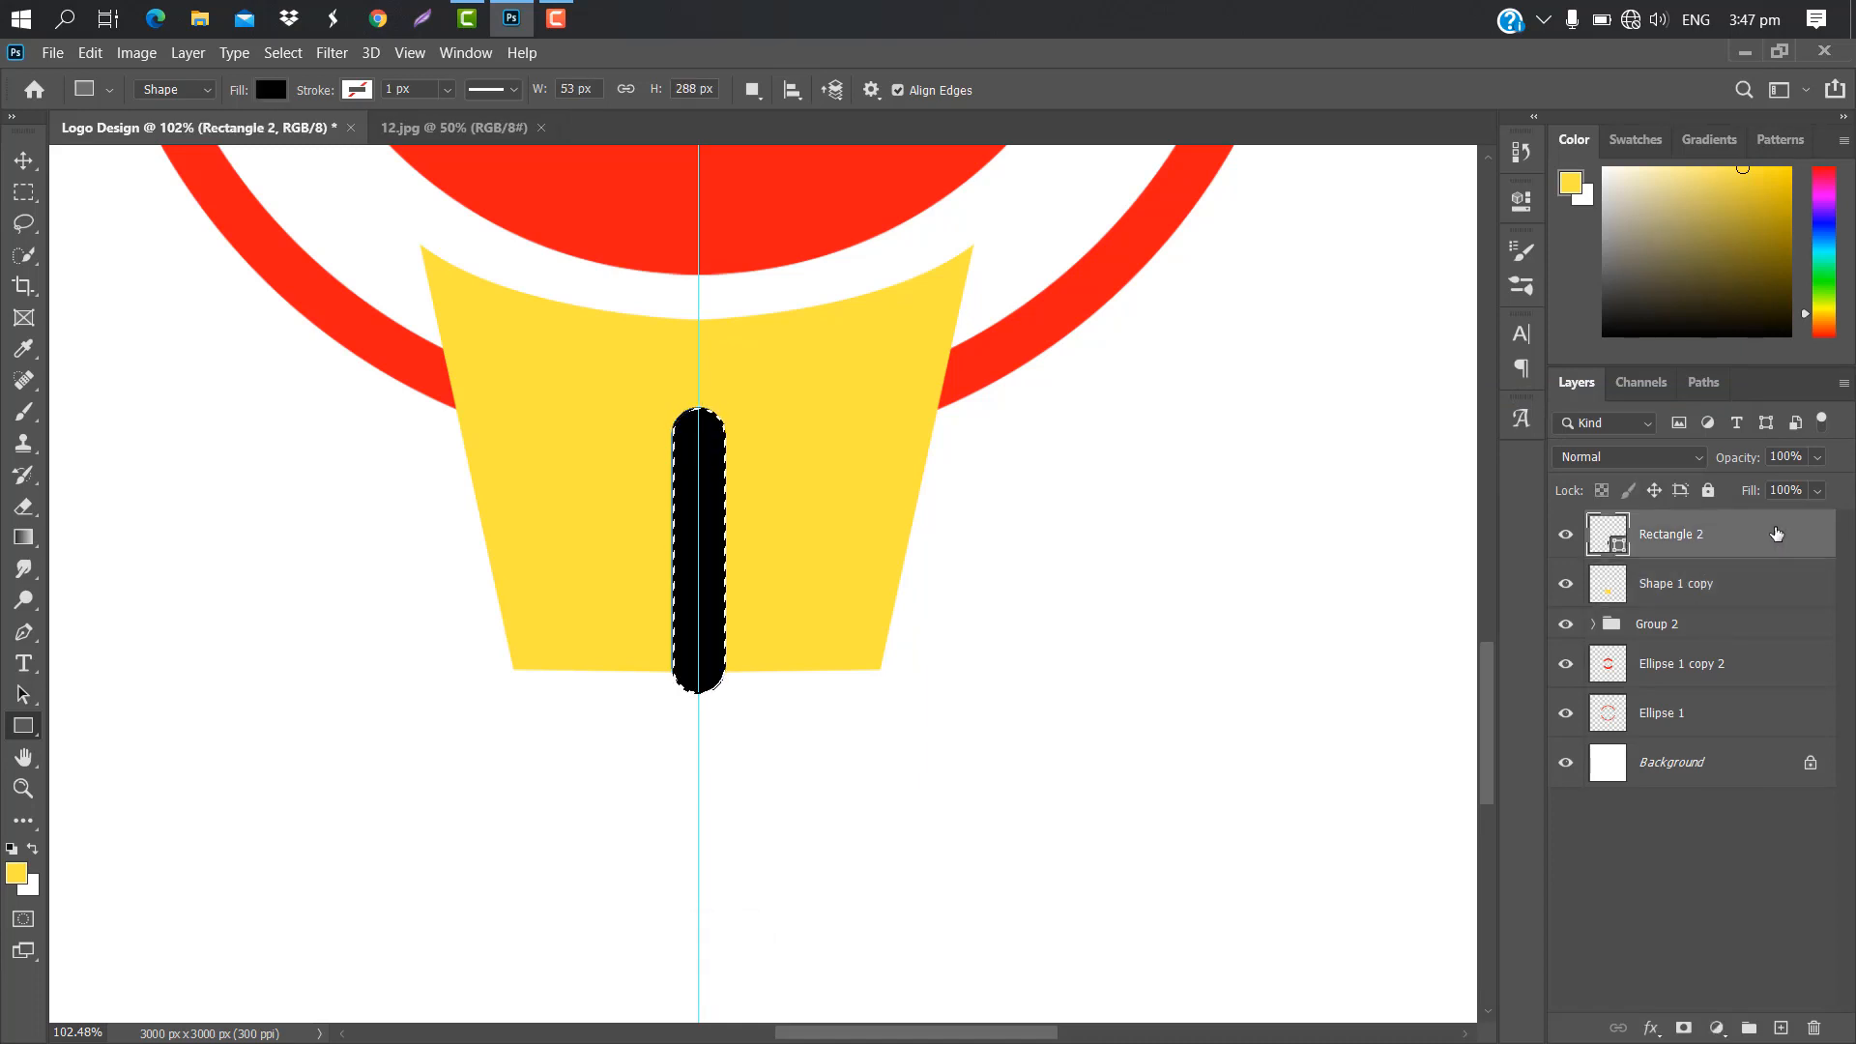
left_click_drag(1776, 534, 1816, 1020)
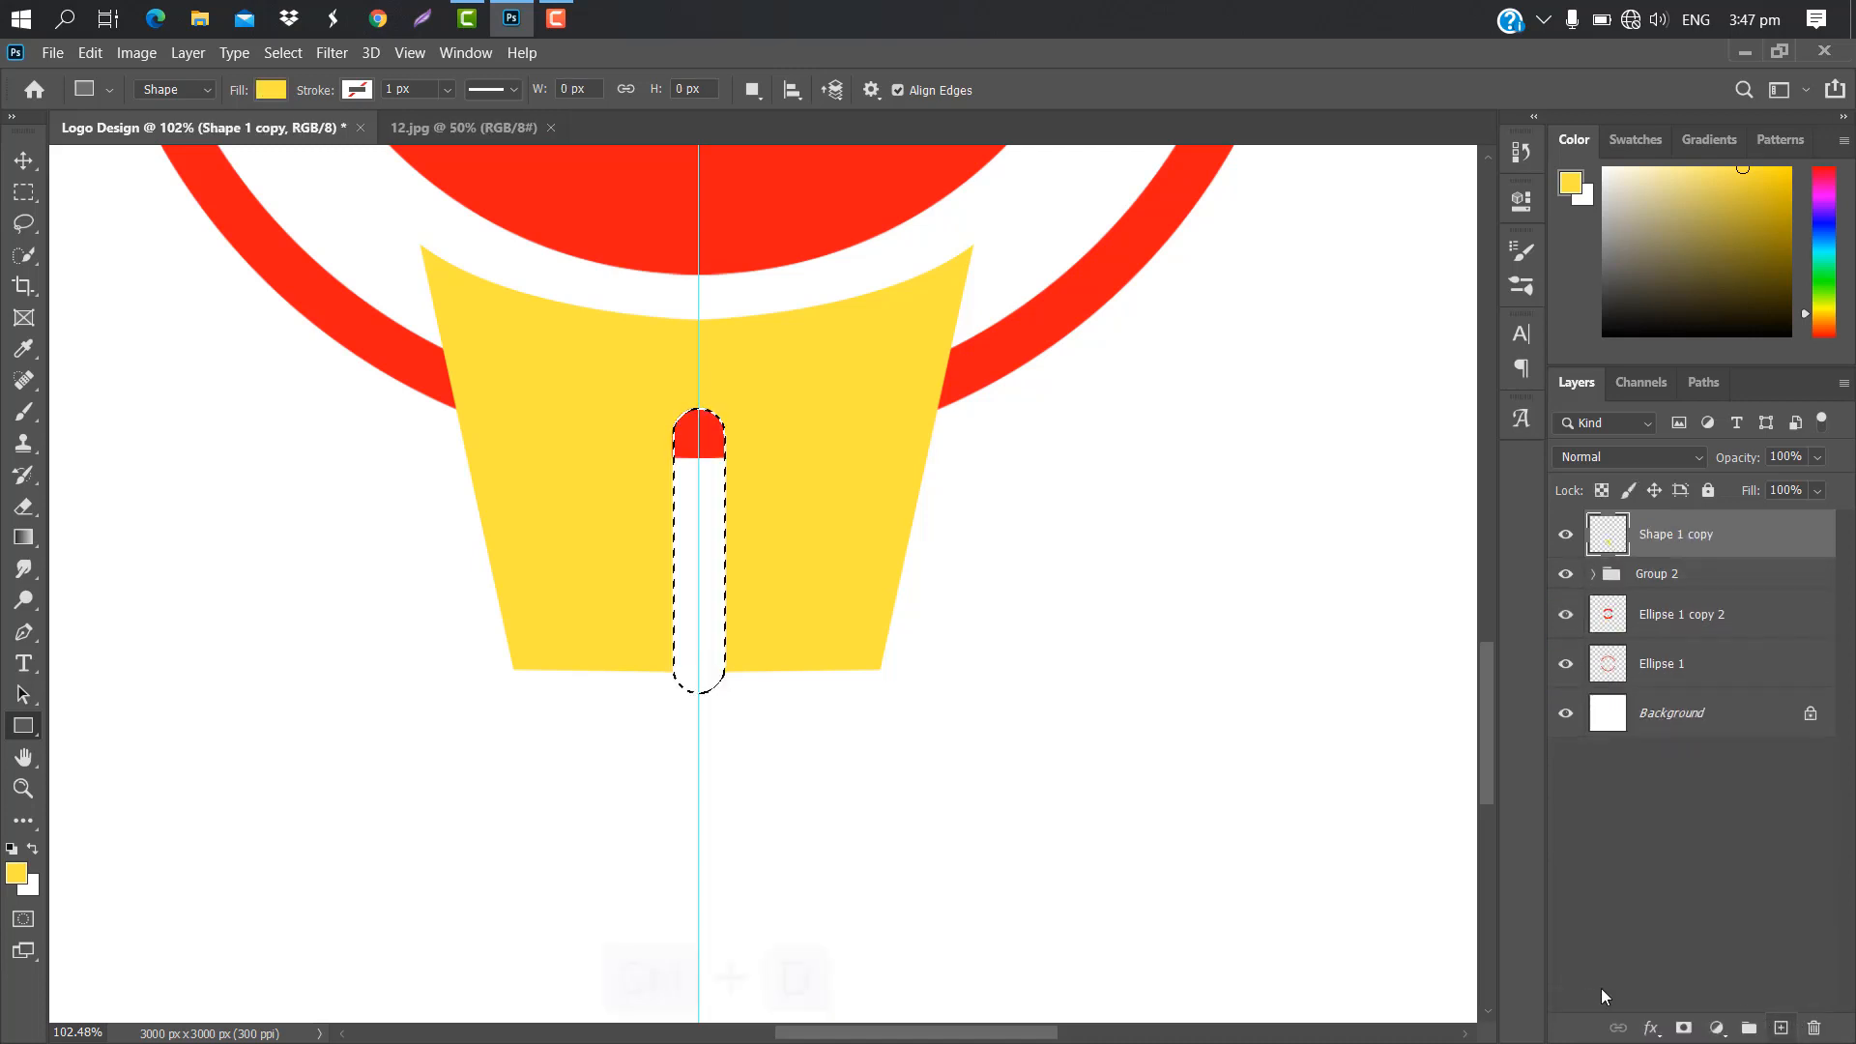
key("ctrl+d")
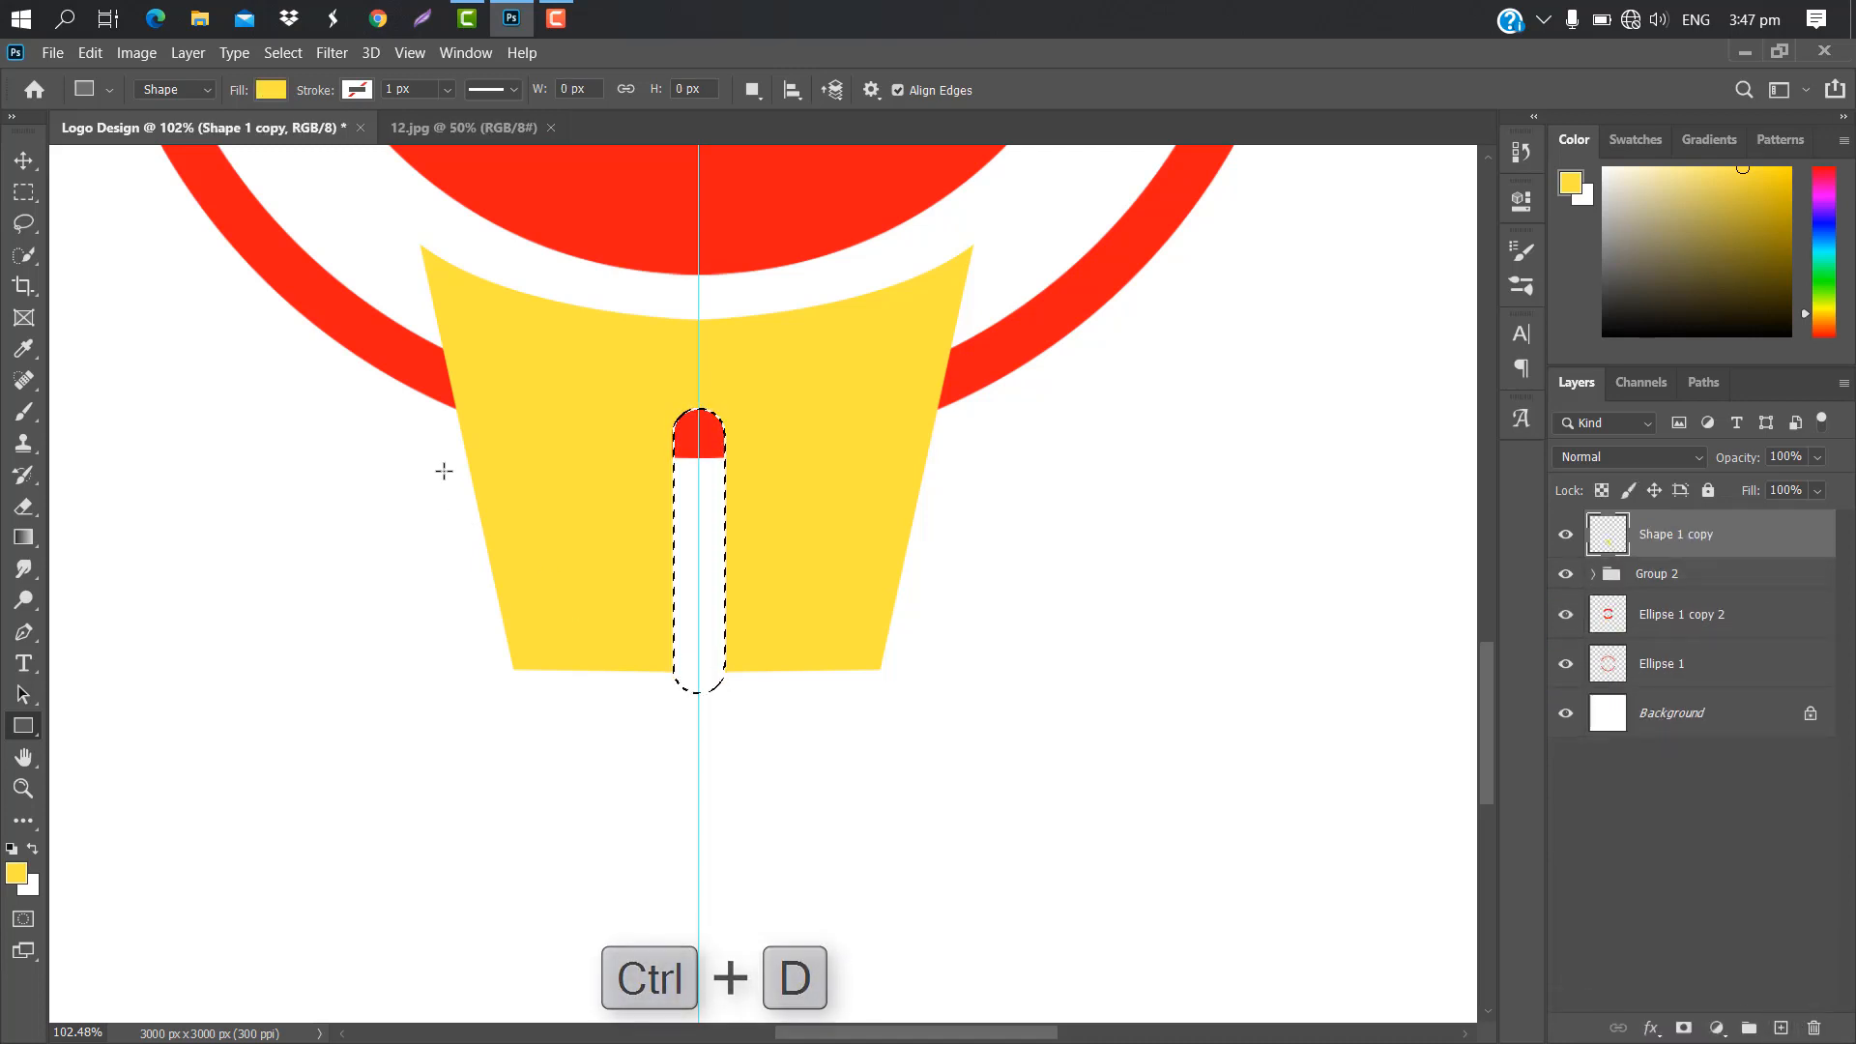
scroll(726, 612, "down", 5)
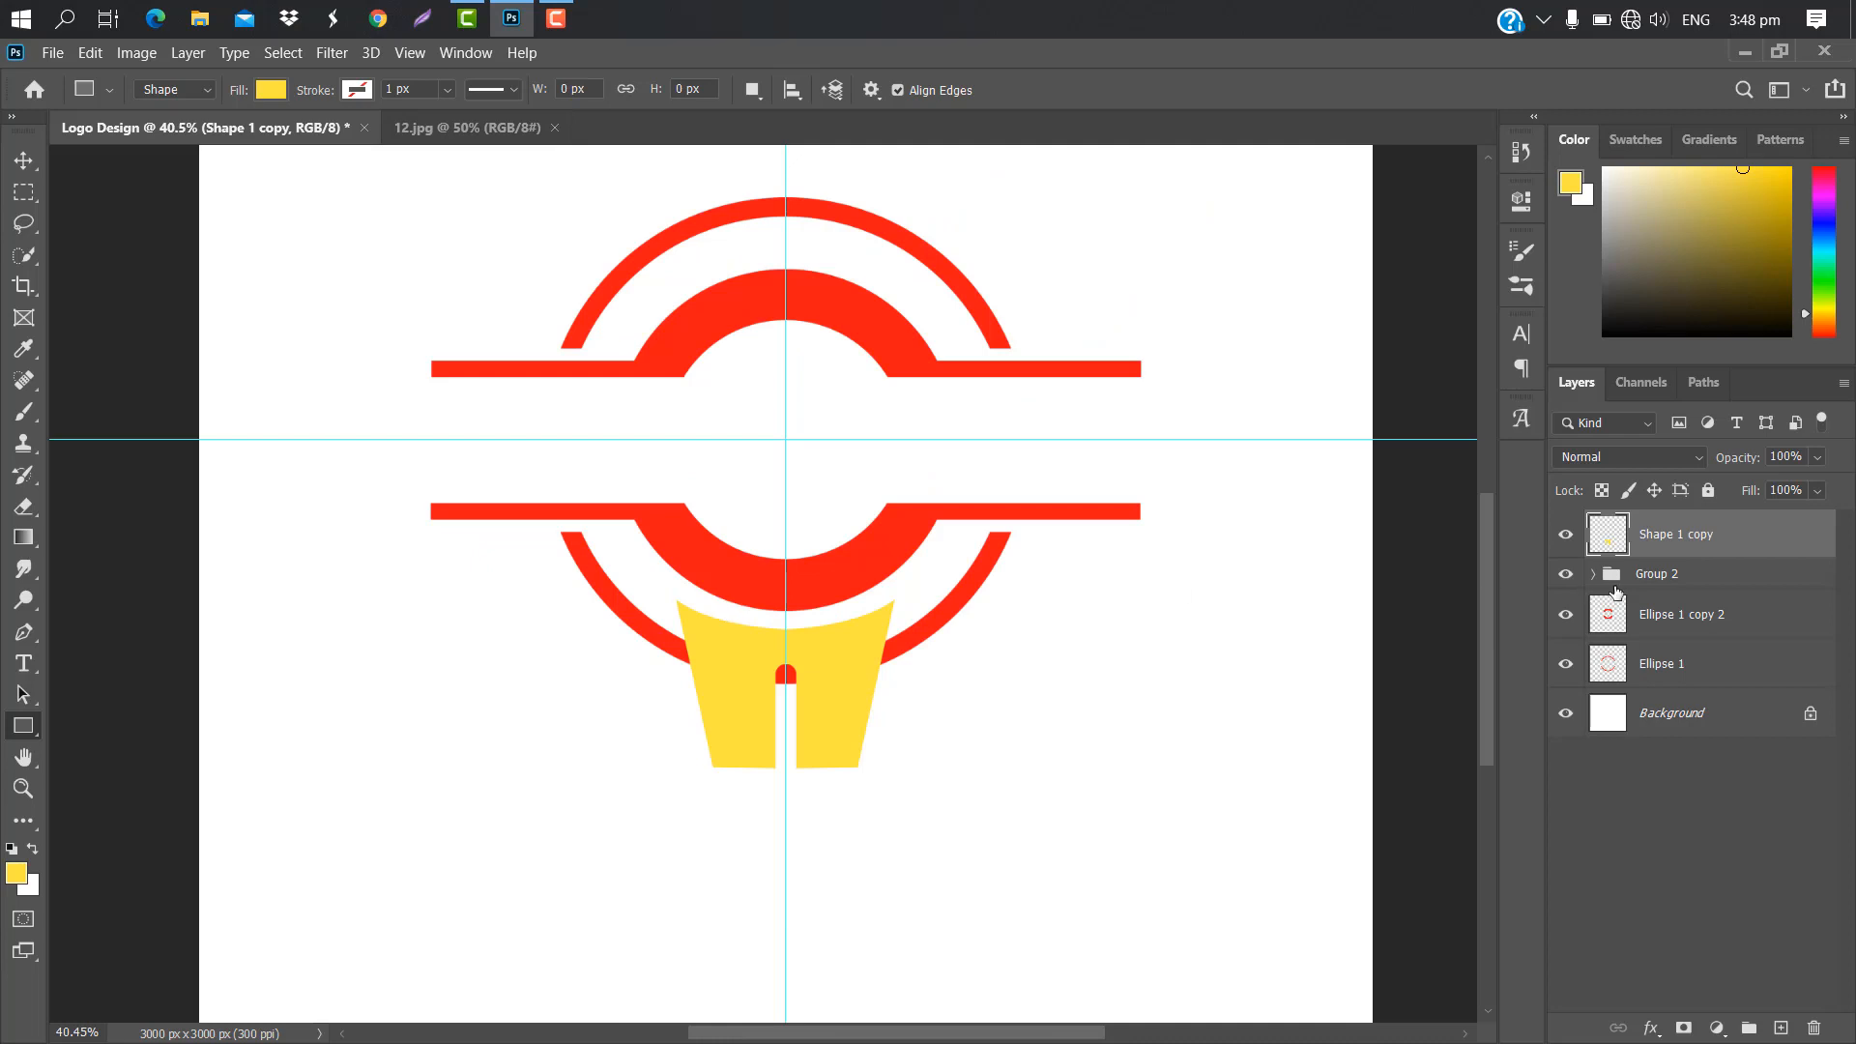
Duplicate the slotted yellow cup, rotate the copy 180° and place it above the rings, centred on the vertical guide as a mirror of the original.
left_click_drag(1754, 531, 1780, 1025)
key("ctrl+t")
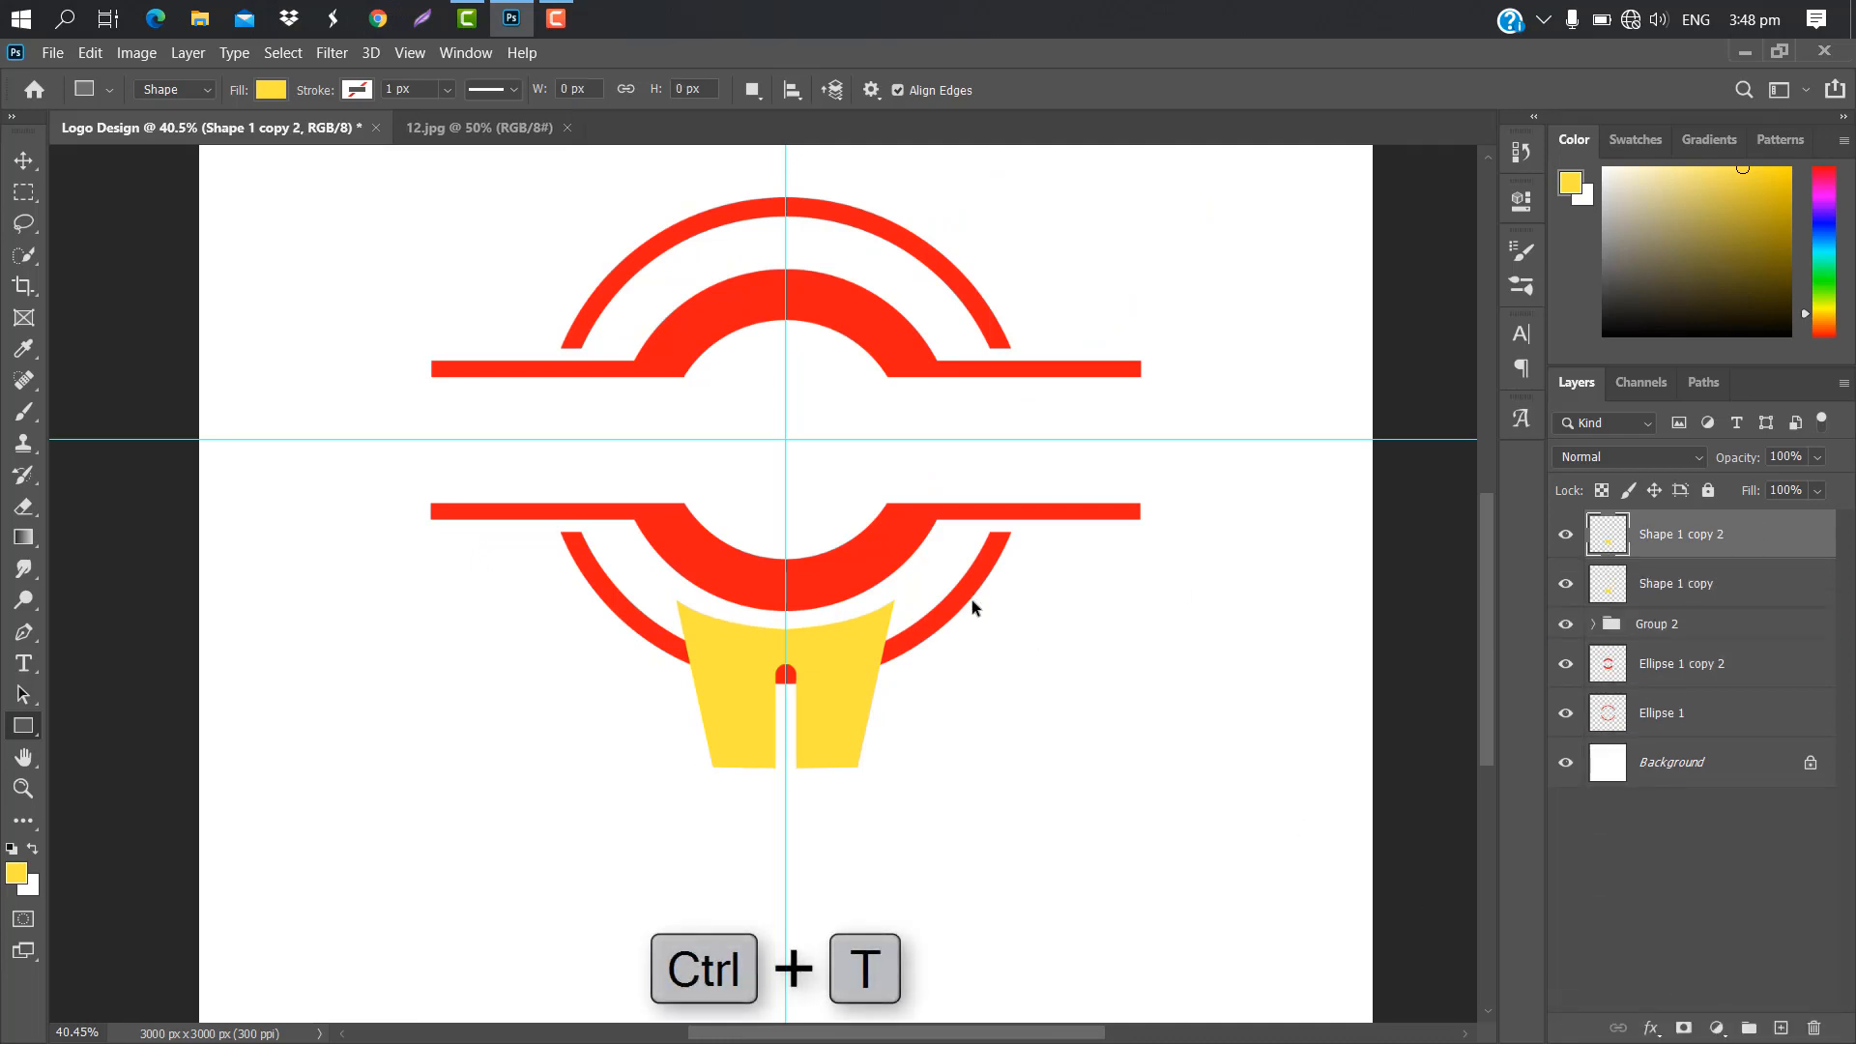
right_click(837, 654)
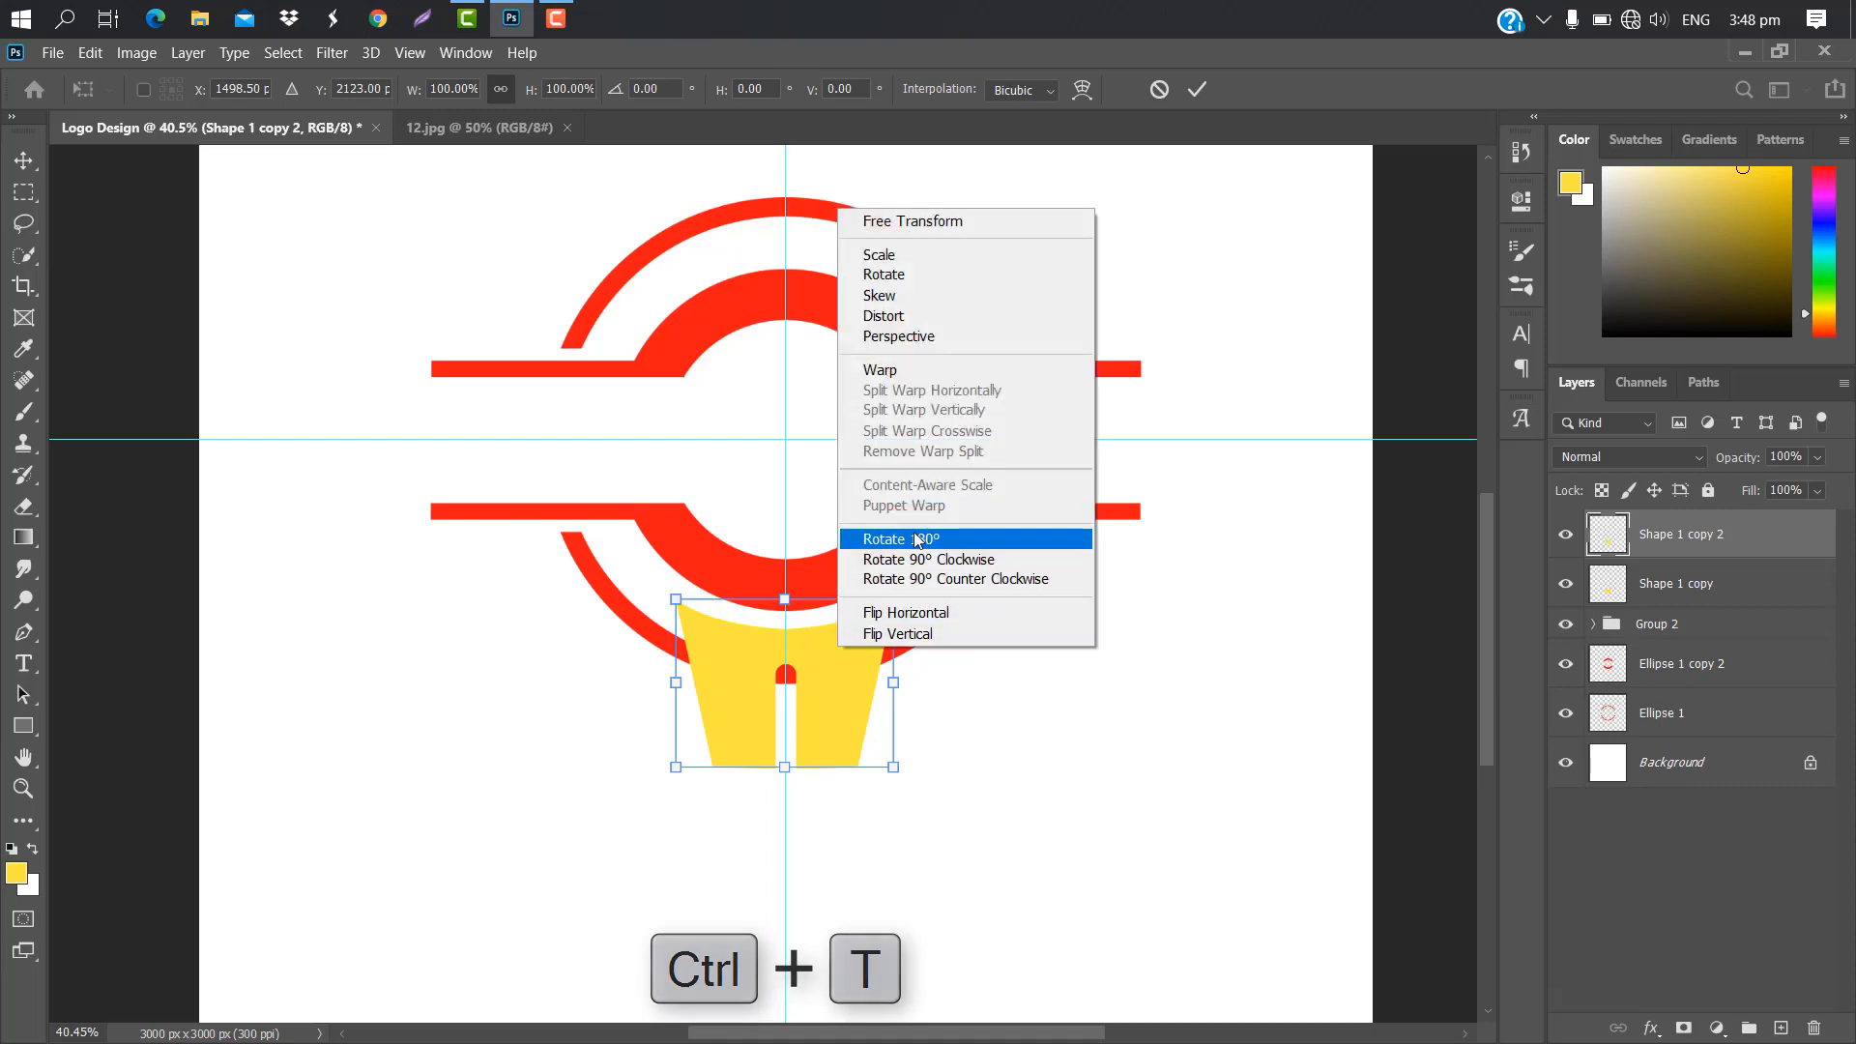
left_click(875, 539)
left_click_drag(803, 672, 811, 190)
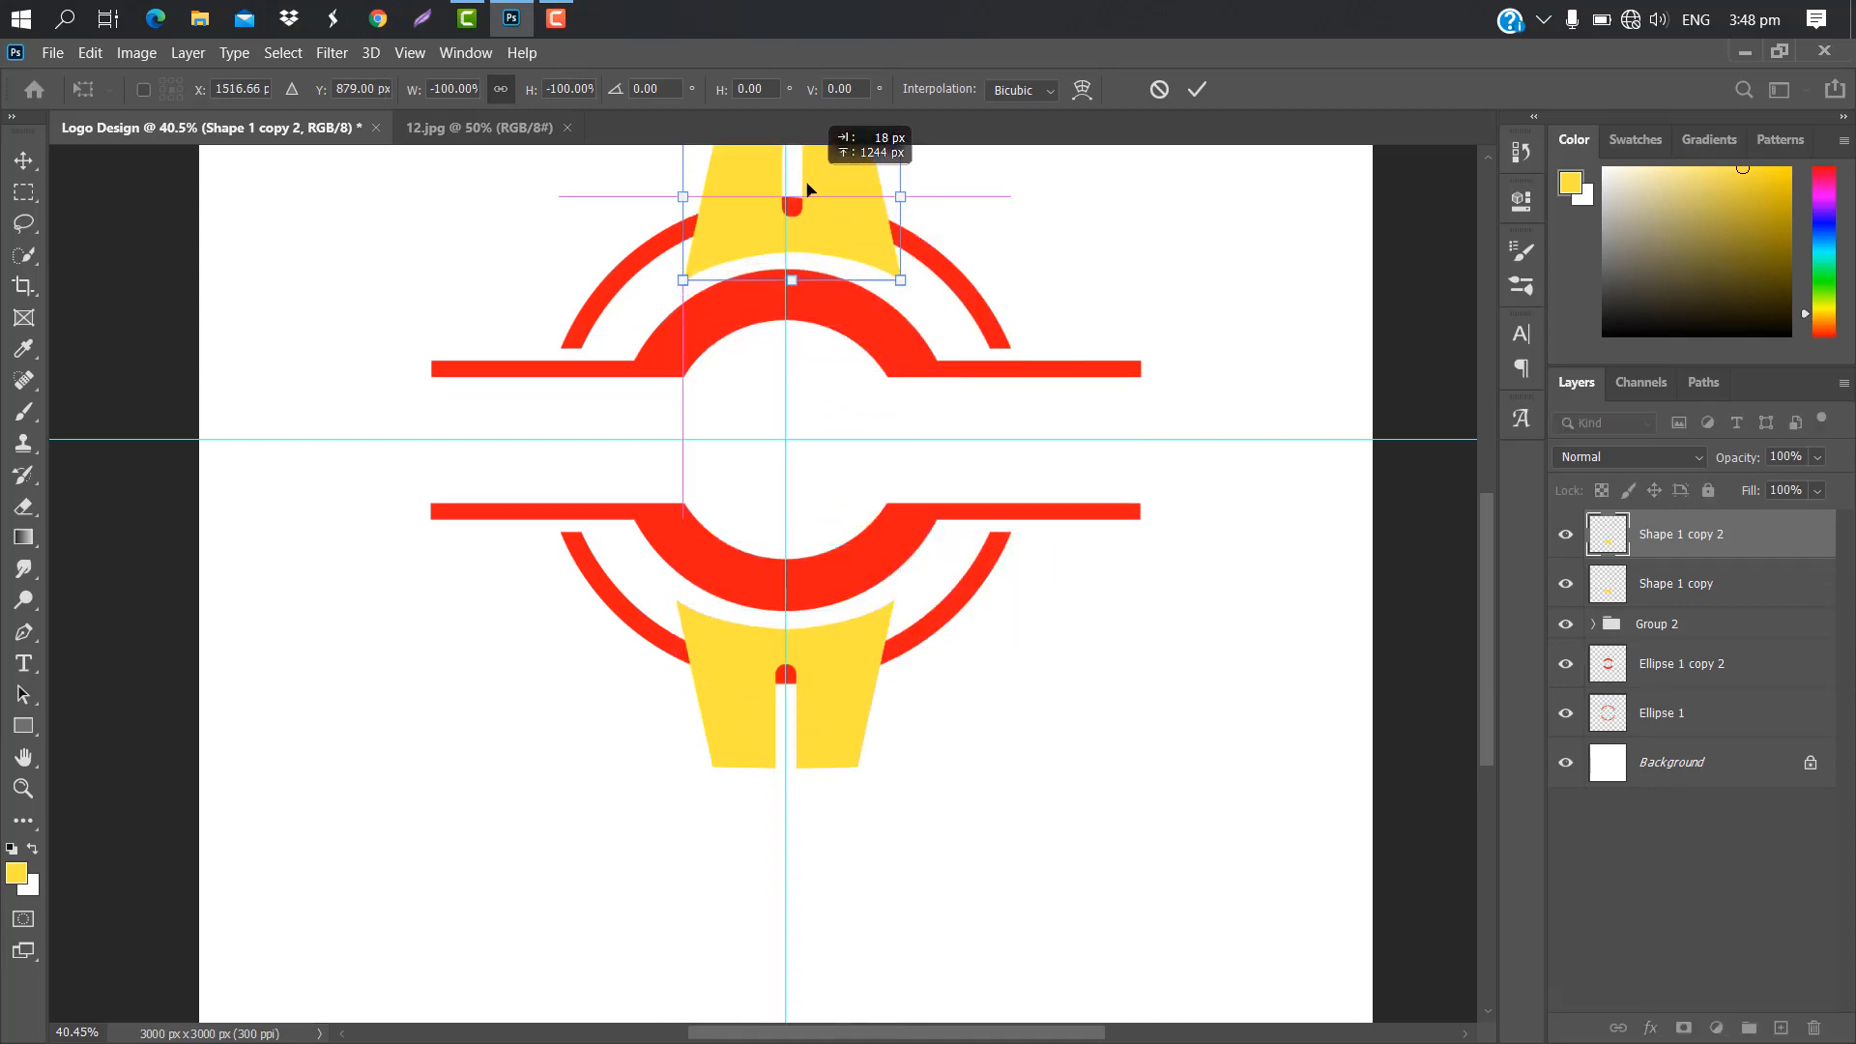
scroll(1132, 149, "up", 2)
left_click(1197, 89)
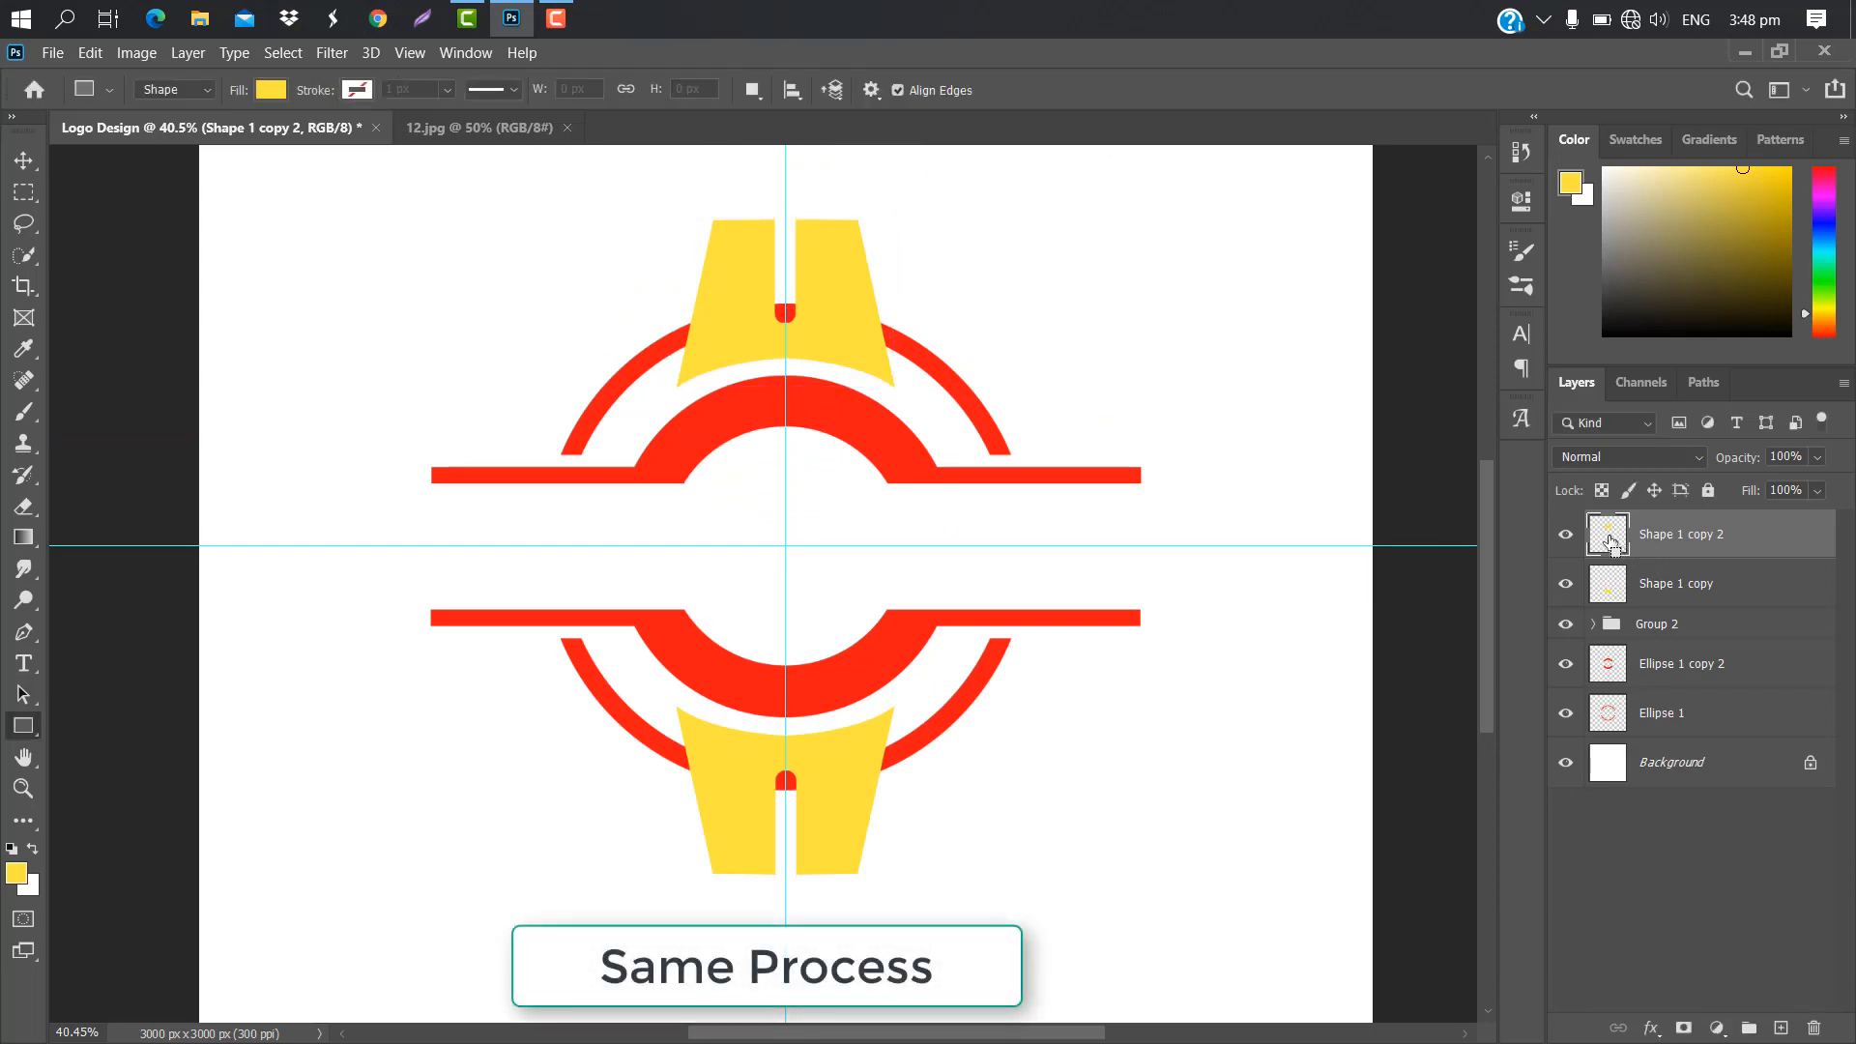
Cut the outlines of the upper and lower yellow cups out of the thin outer ring on the Ellipse 1 layer.
left_click(1608, 535, "ctrl")
left_click(1692, 711)
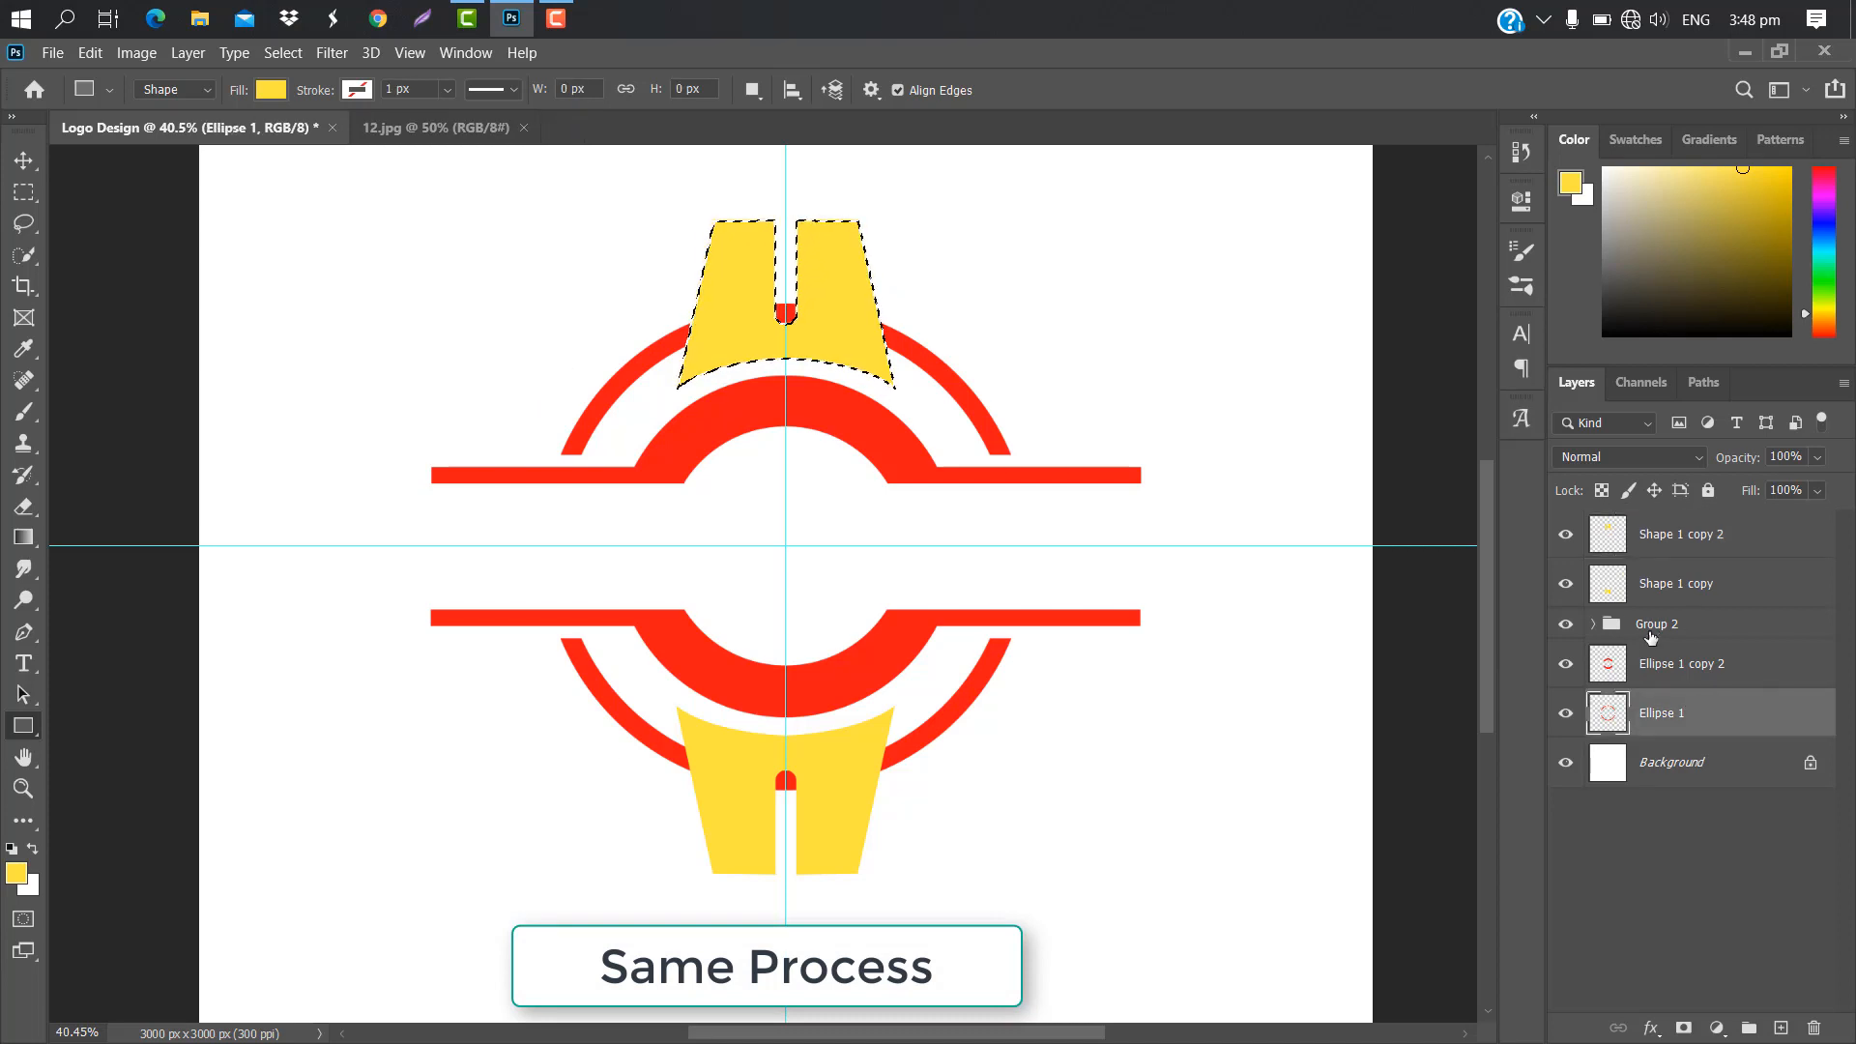
key("ctrl+d")
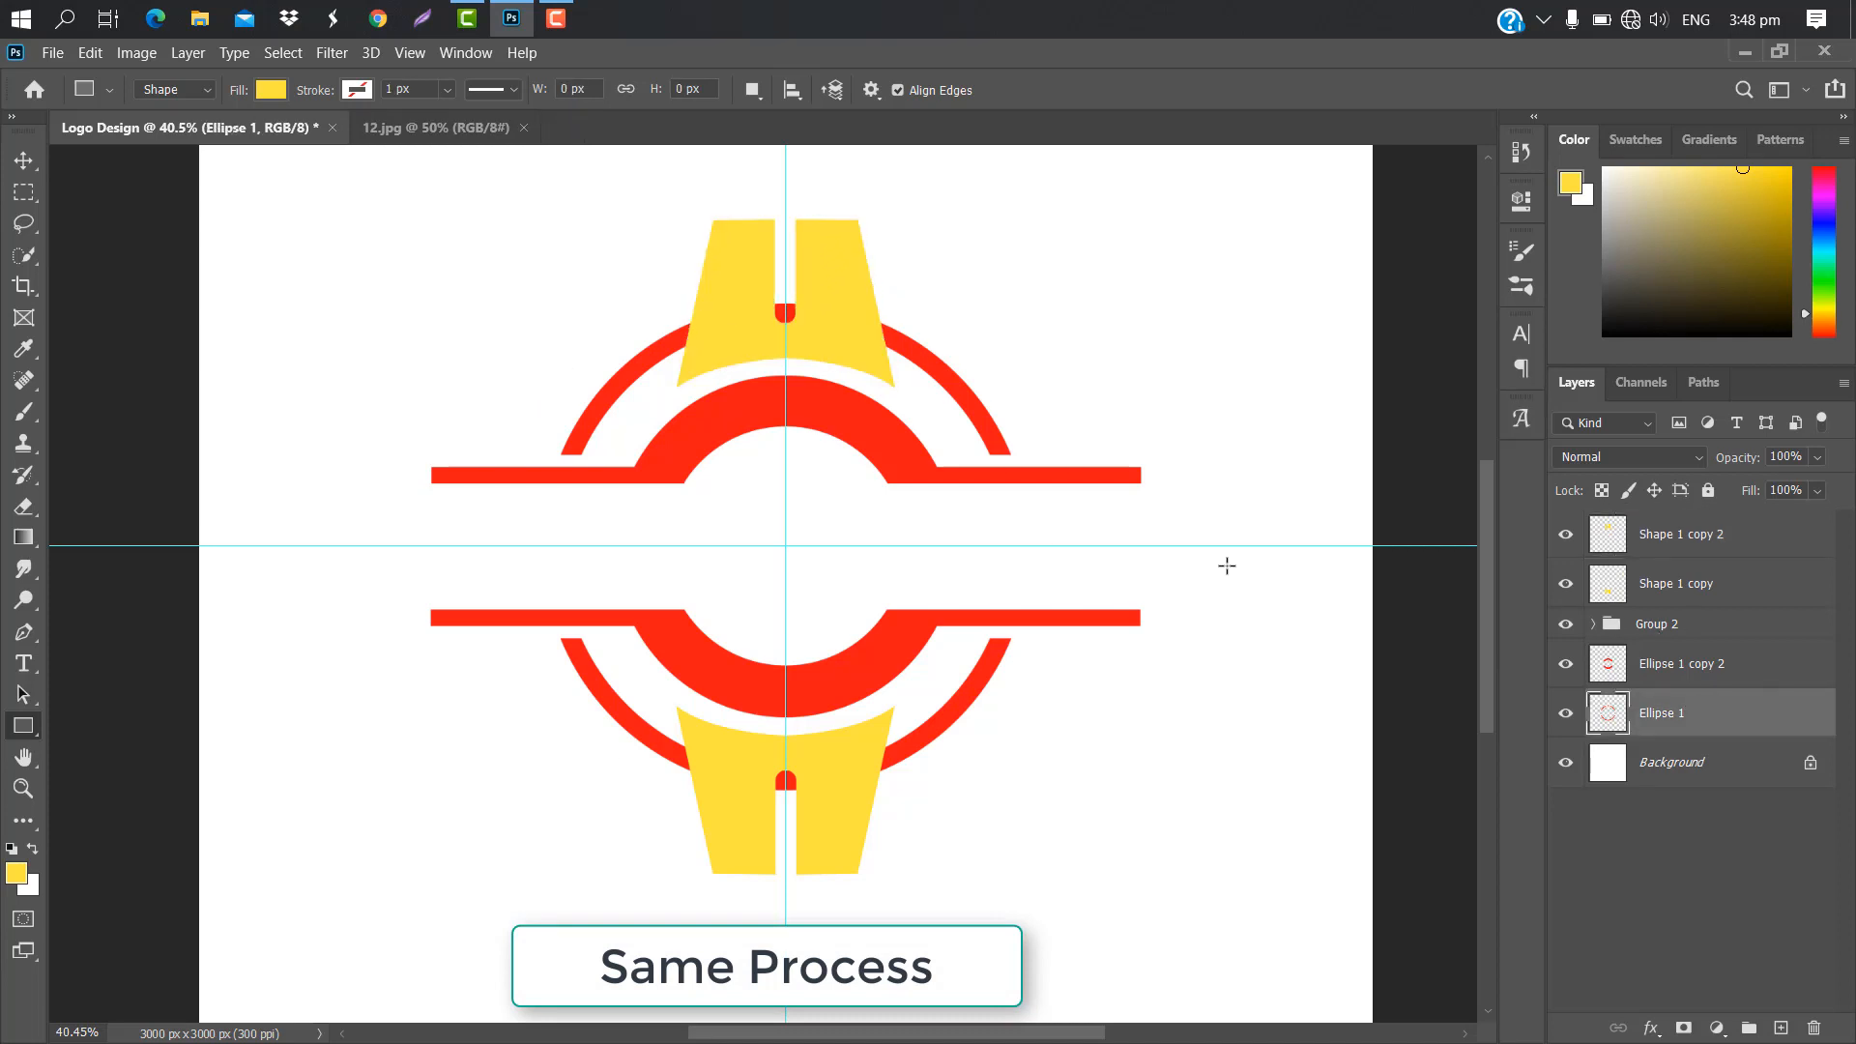
left_click(24, 160)
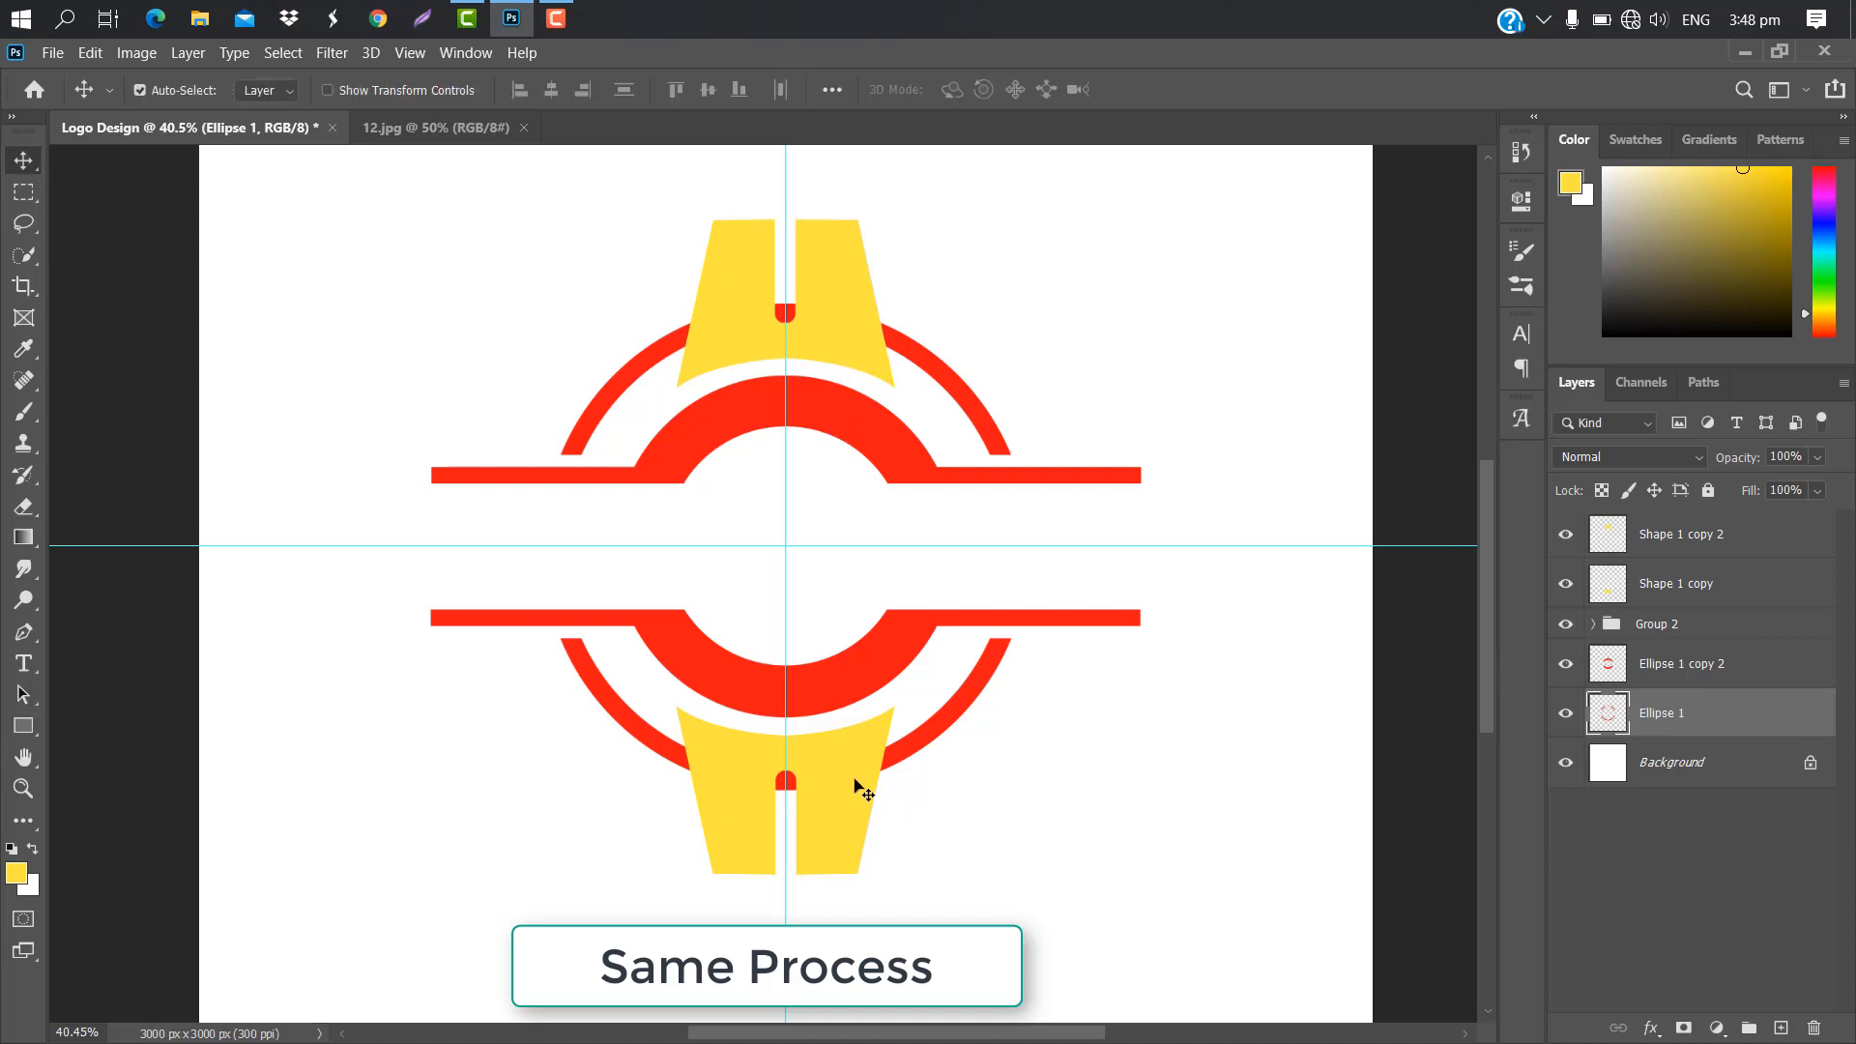
left_click(1642, 605)
left_click(1607, 587, "ctrl")
left_click(1728, 713)
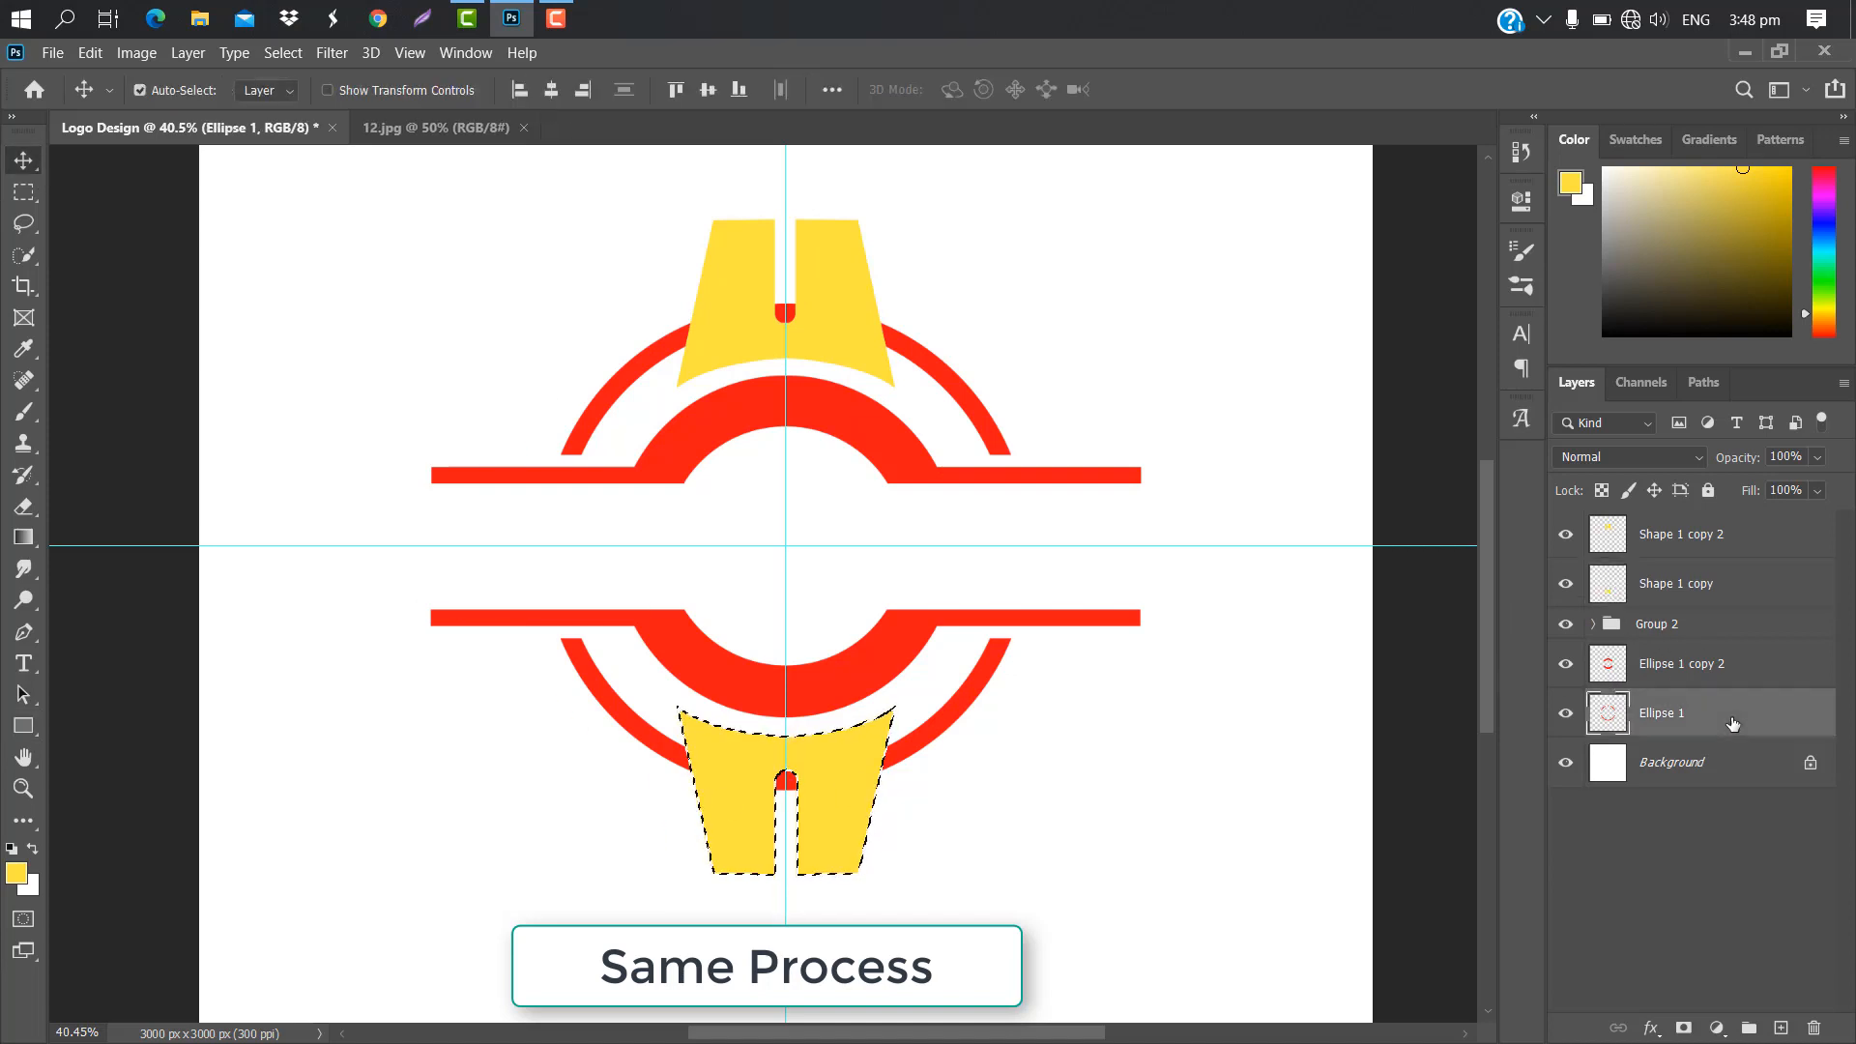
key("ctrl+d")
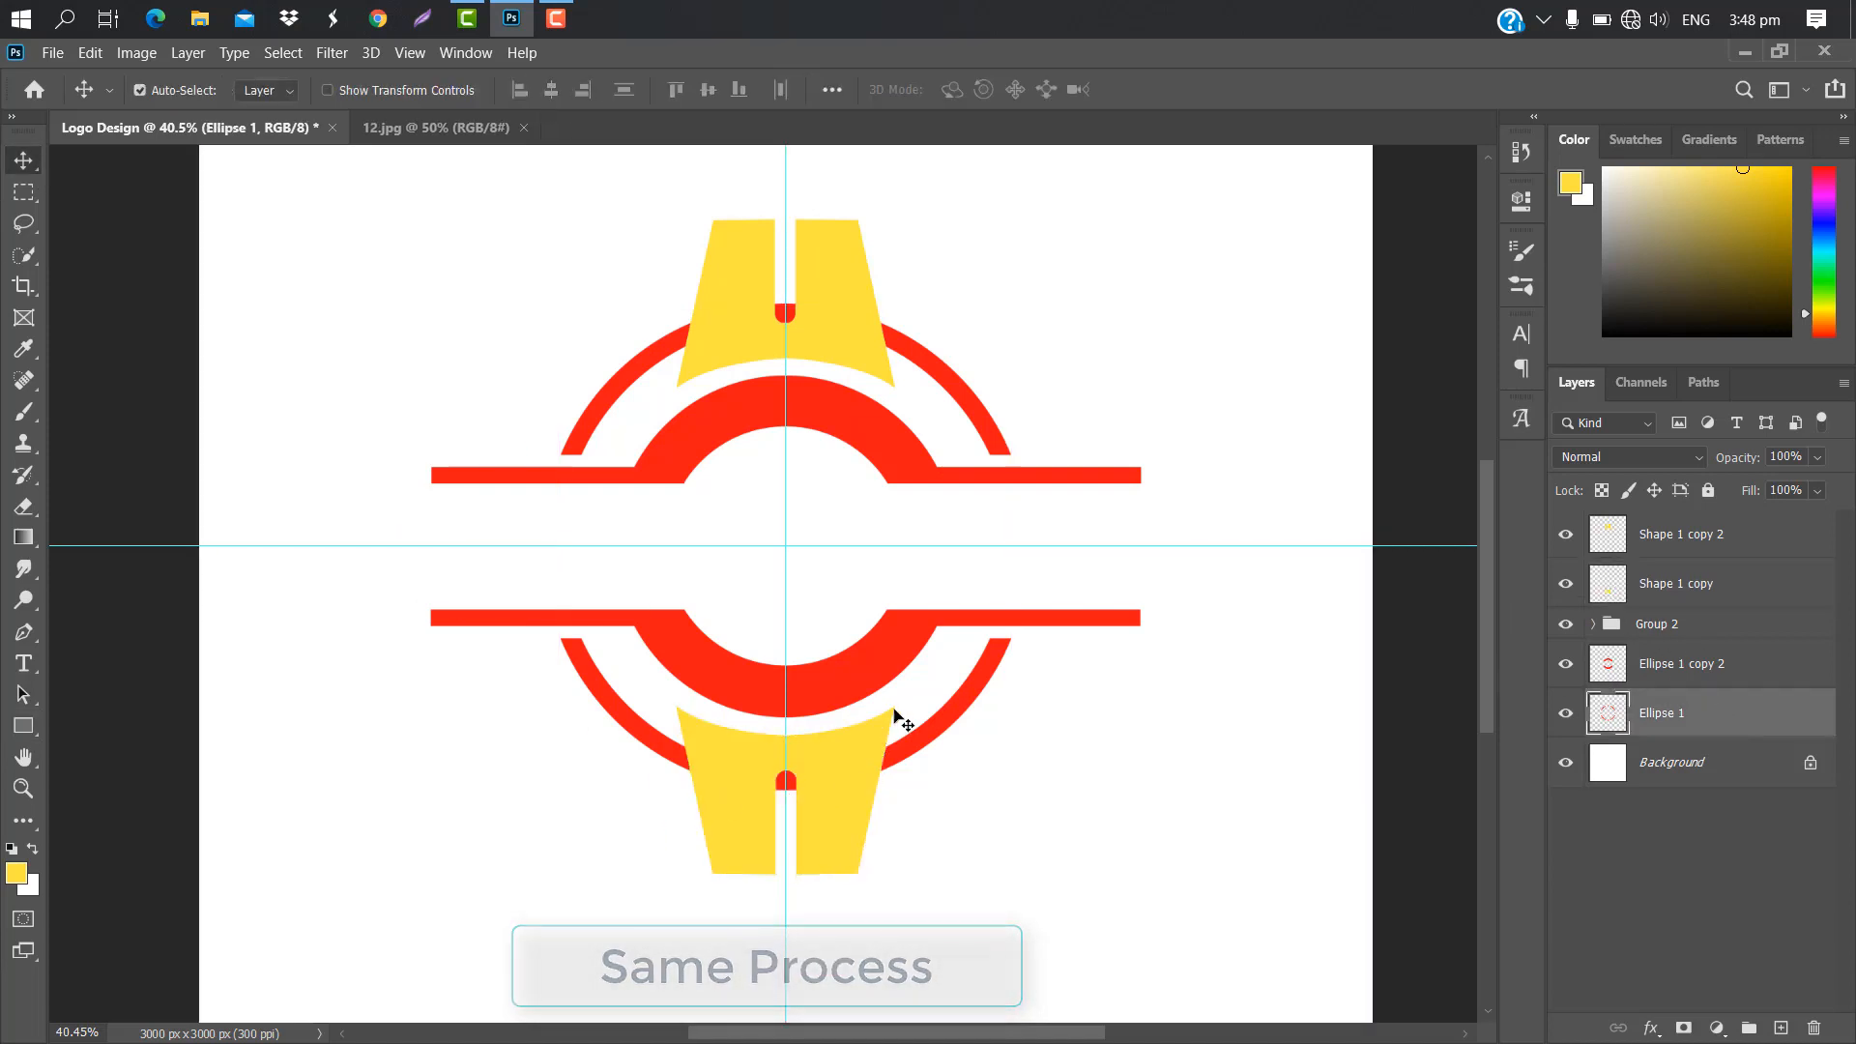
Scale the lower yellow cup to about 87.6% and recentre it on the vertical guide just beneath the thick red ring.
scroll(840, 715, "up", 4)
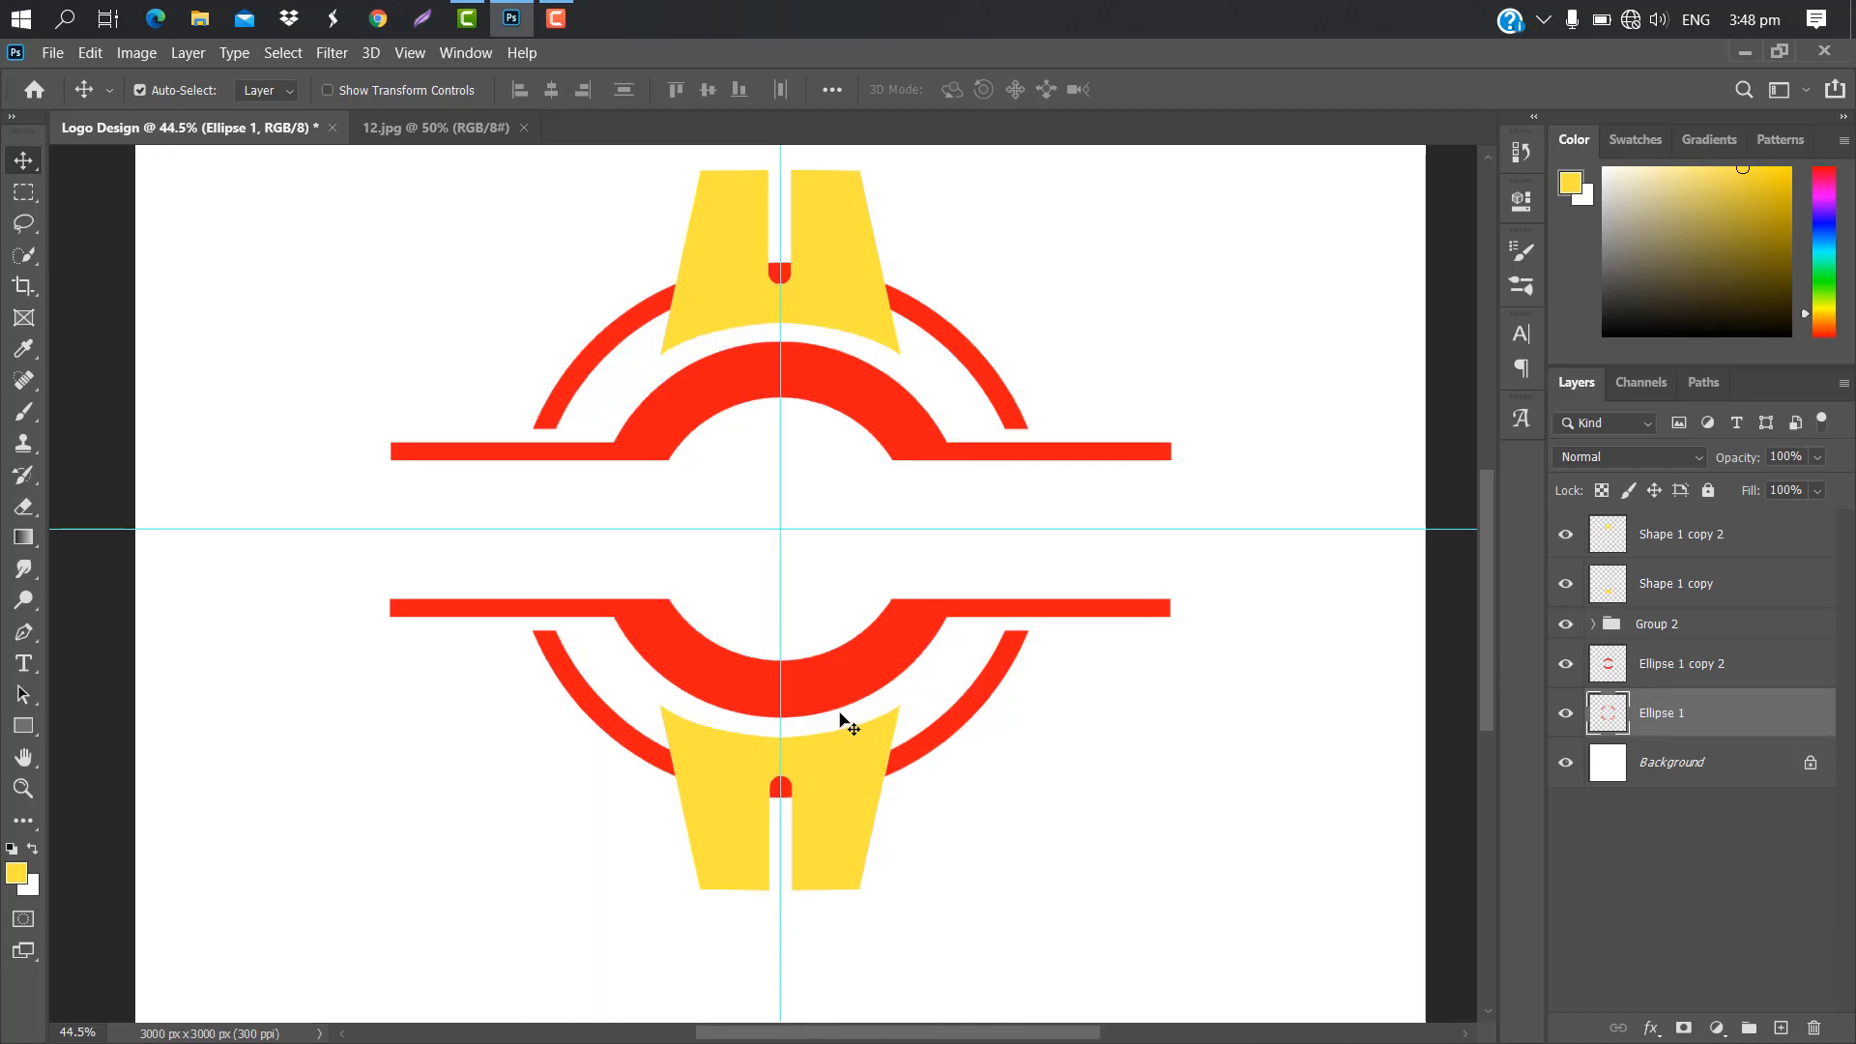
scroll(851, 628, "down", 3)
left_click(859, 553)
key("ctrl+t")
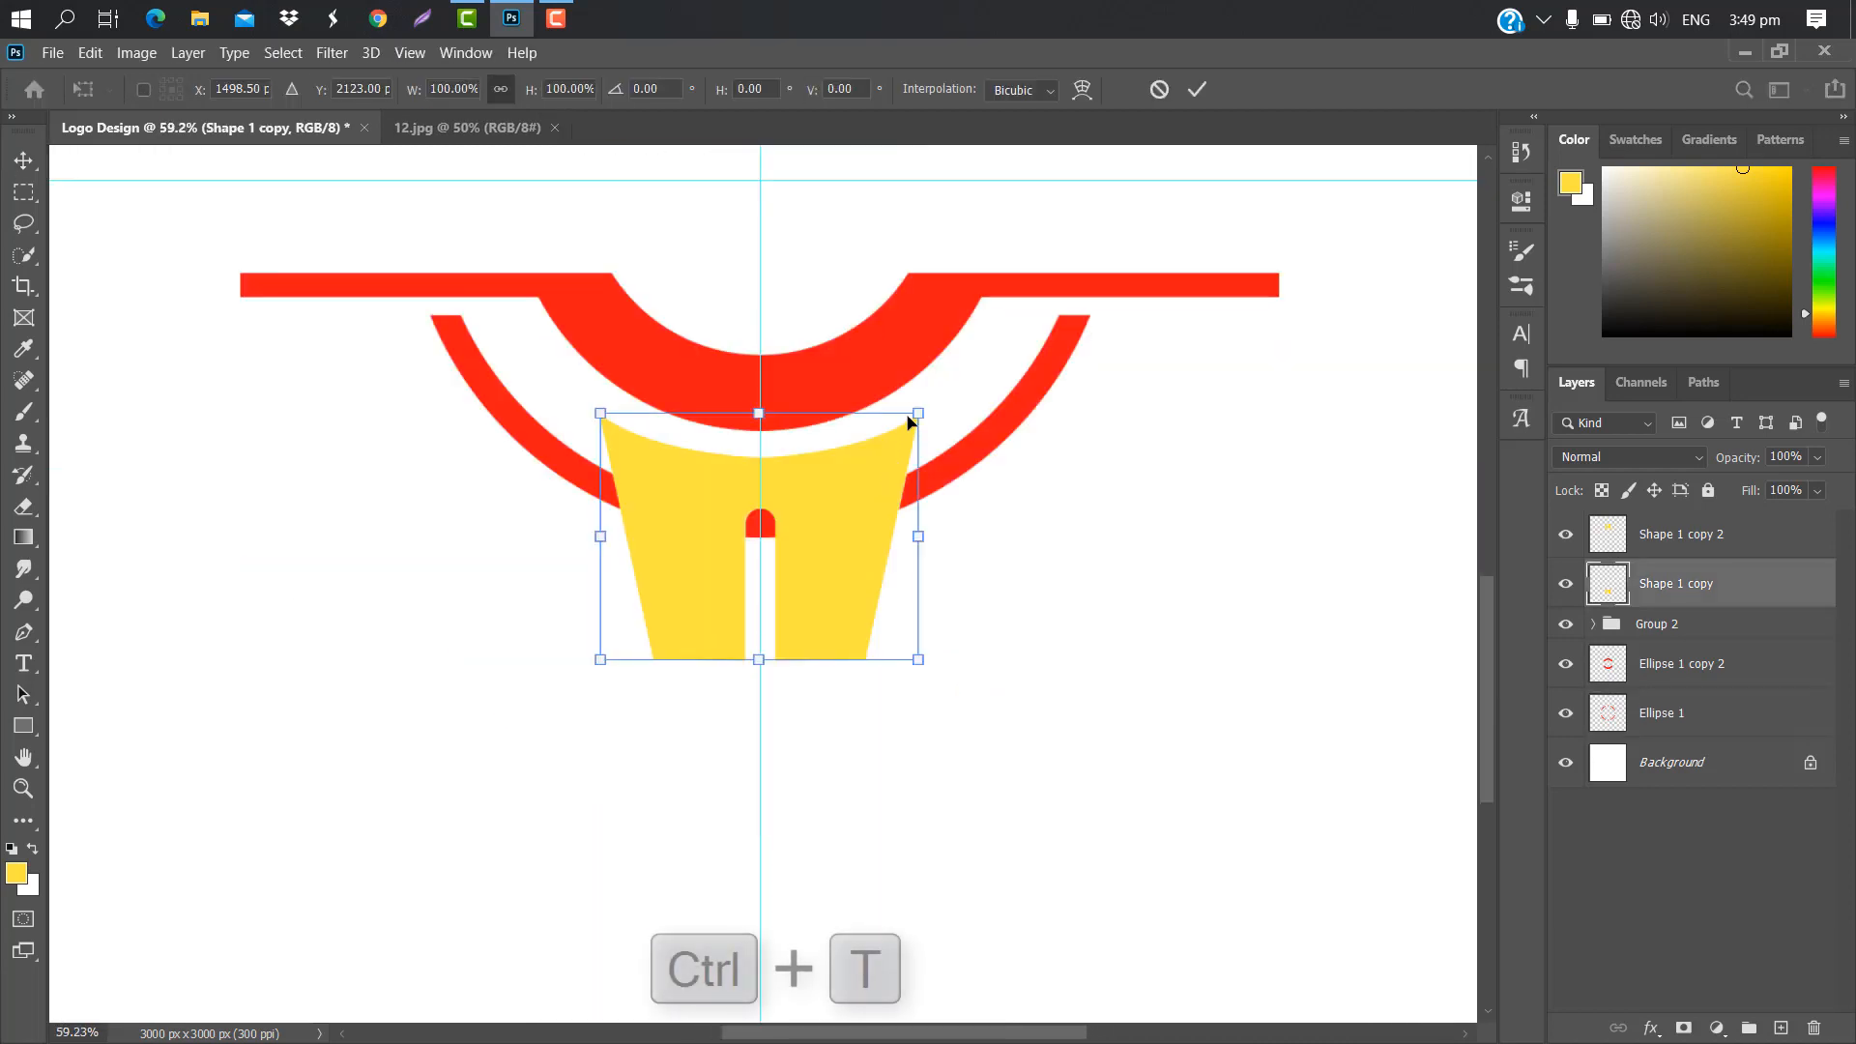
left_click_drag(916, 415, 870, 451)
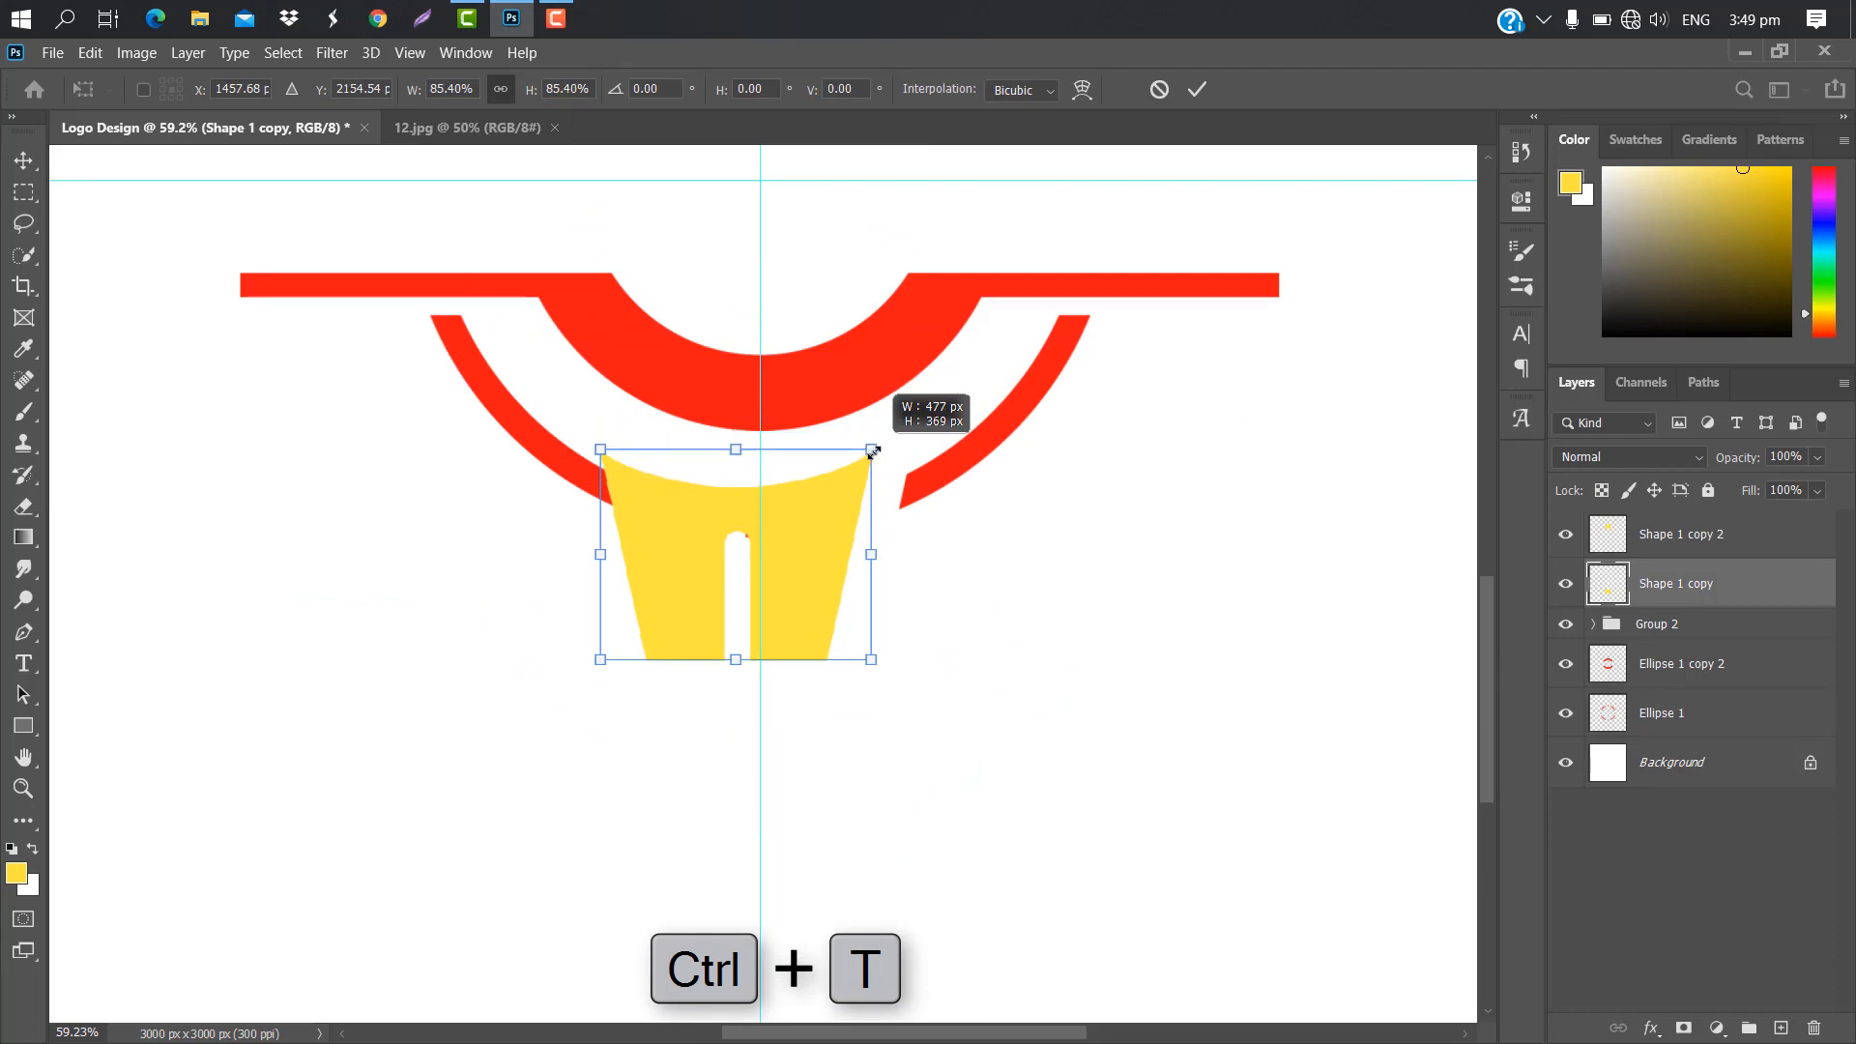
mouse_move(804, 525)
left_mouse_down()
mouse_move(843, 494)
mouse_move(819, 498)
left_mouse_up()
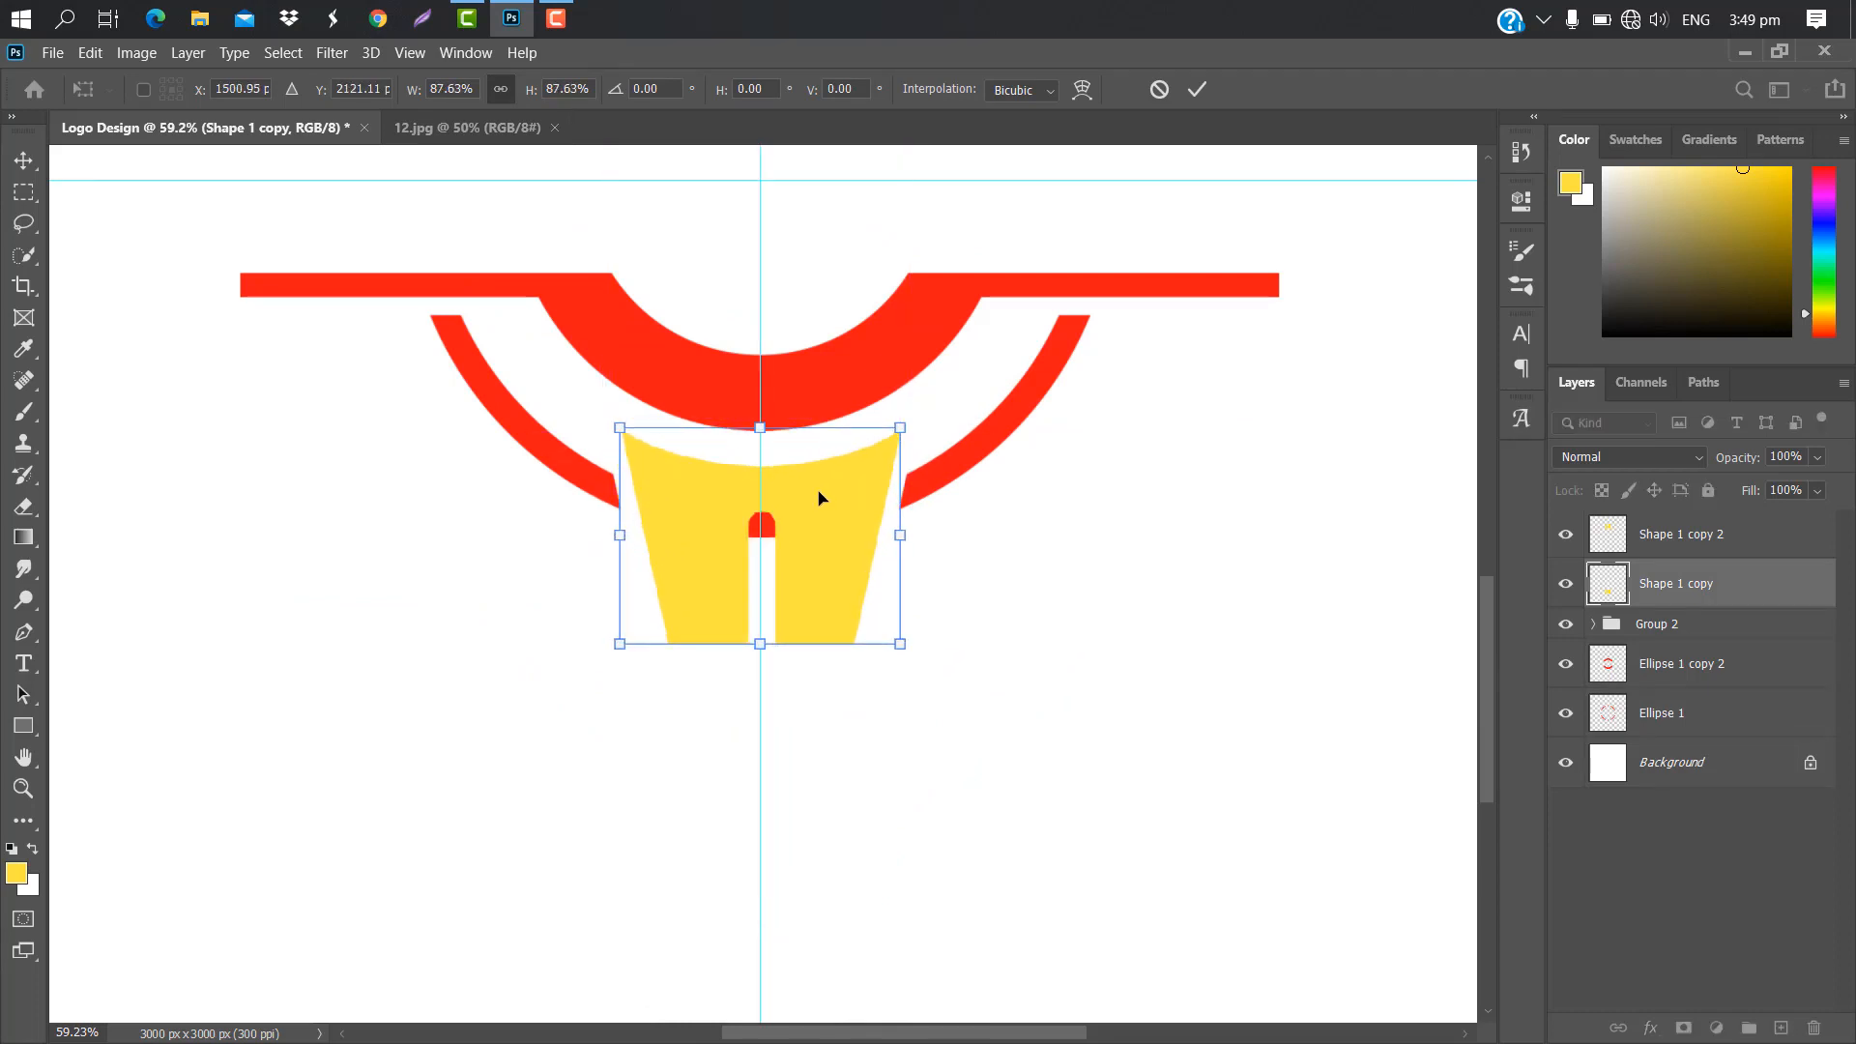
left_click(1197, 89)
key("ctrl+0")
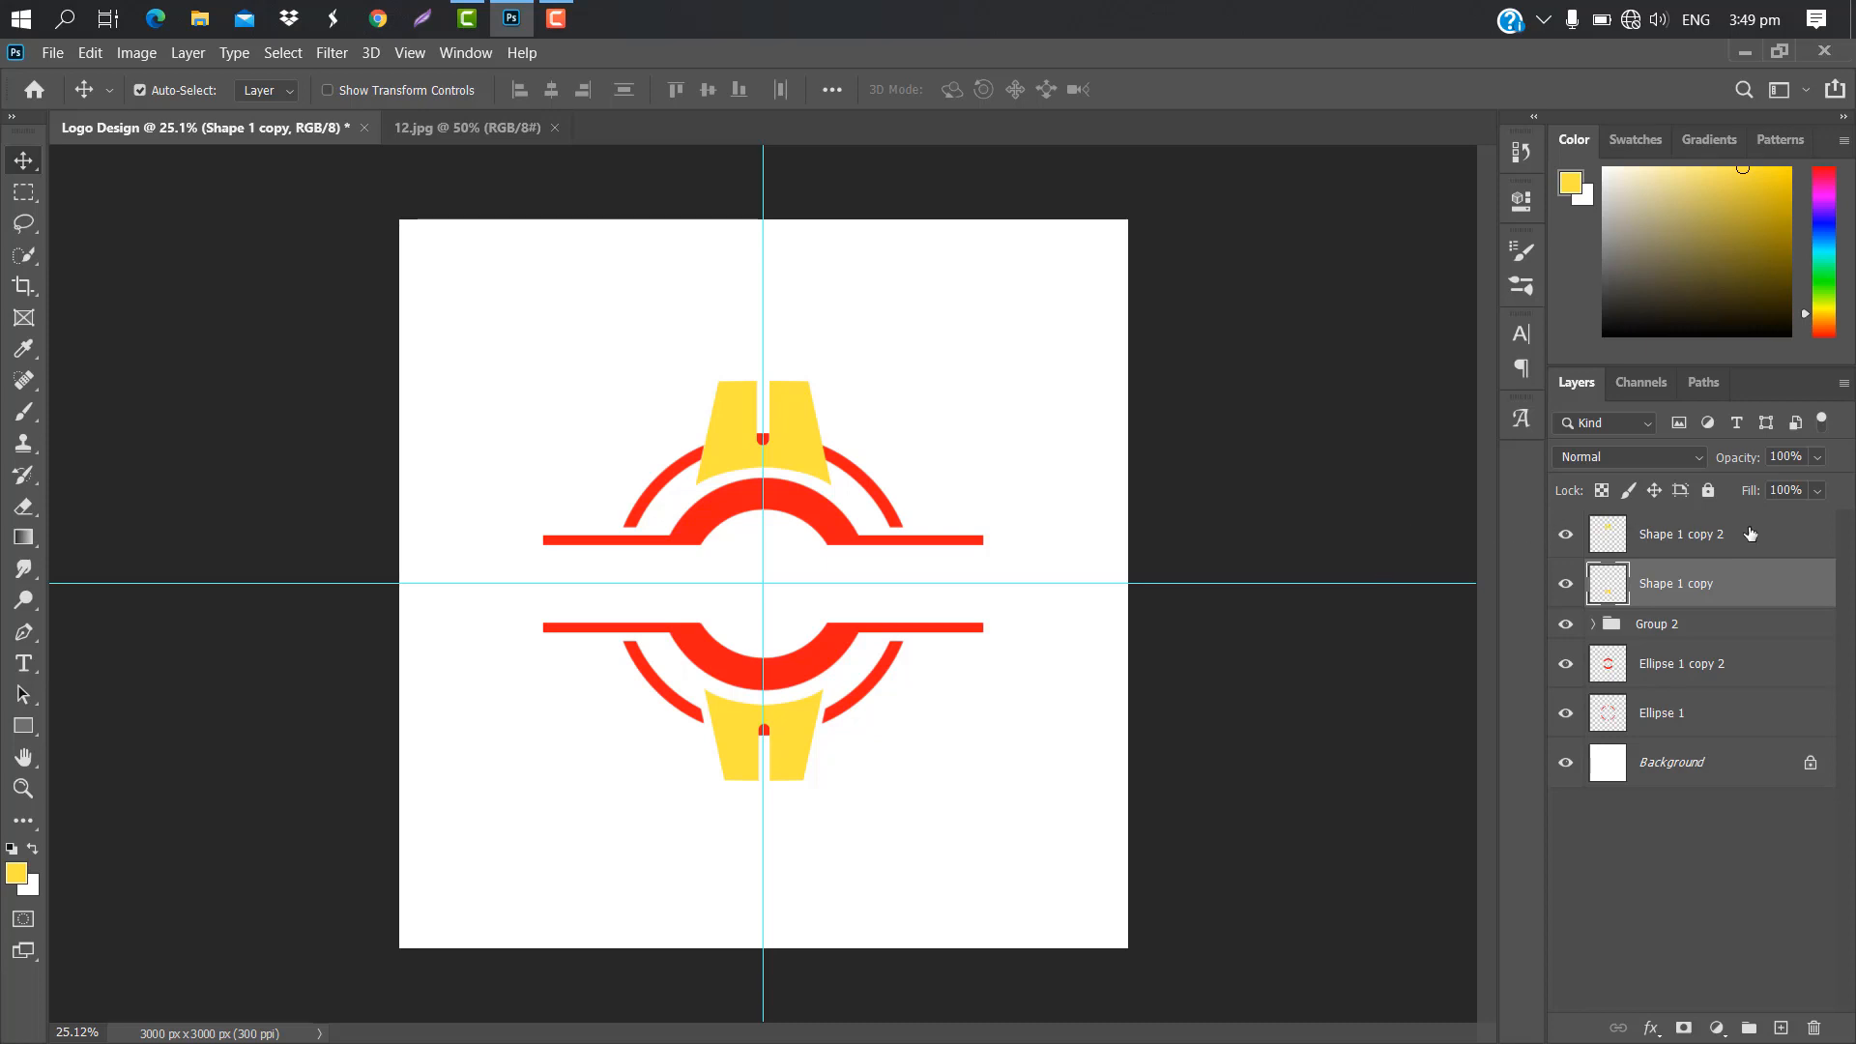
Scale the upper yellow cup to about 87.7% and centre it on the vertical guide just above the thick red ring.
left_click(814, 461)
key("ctrl+t")
left_click_drag(830, 381, 820, 388)
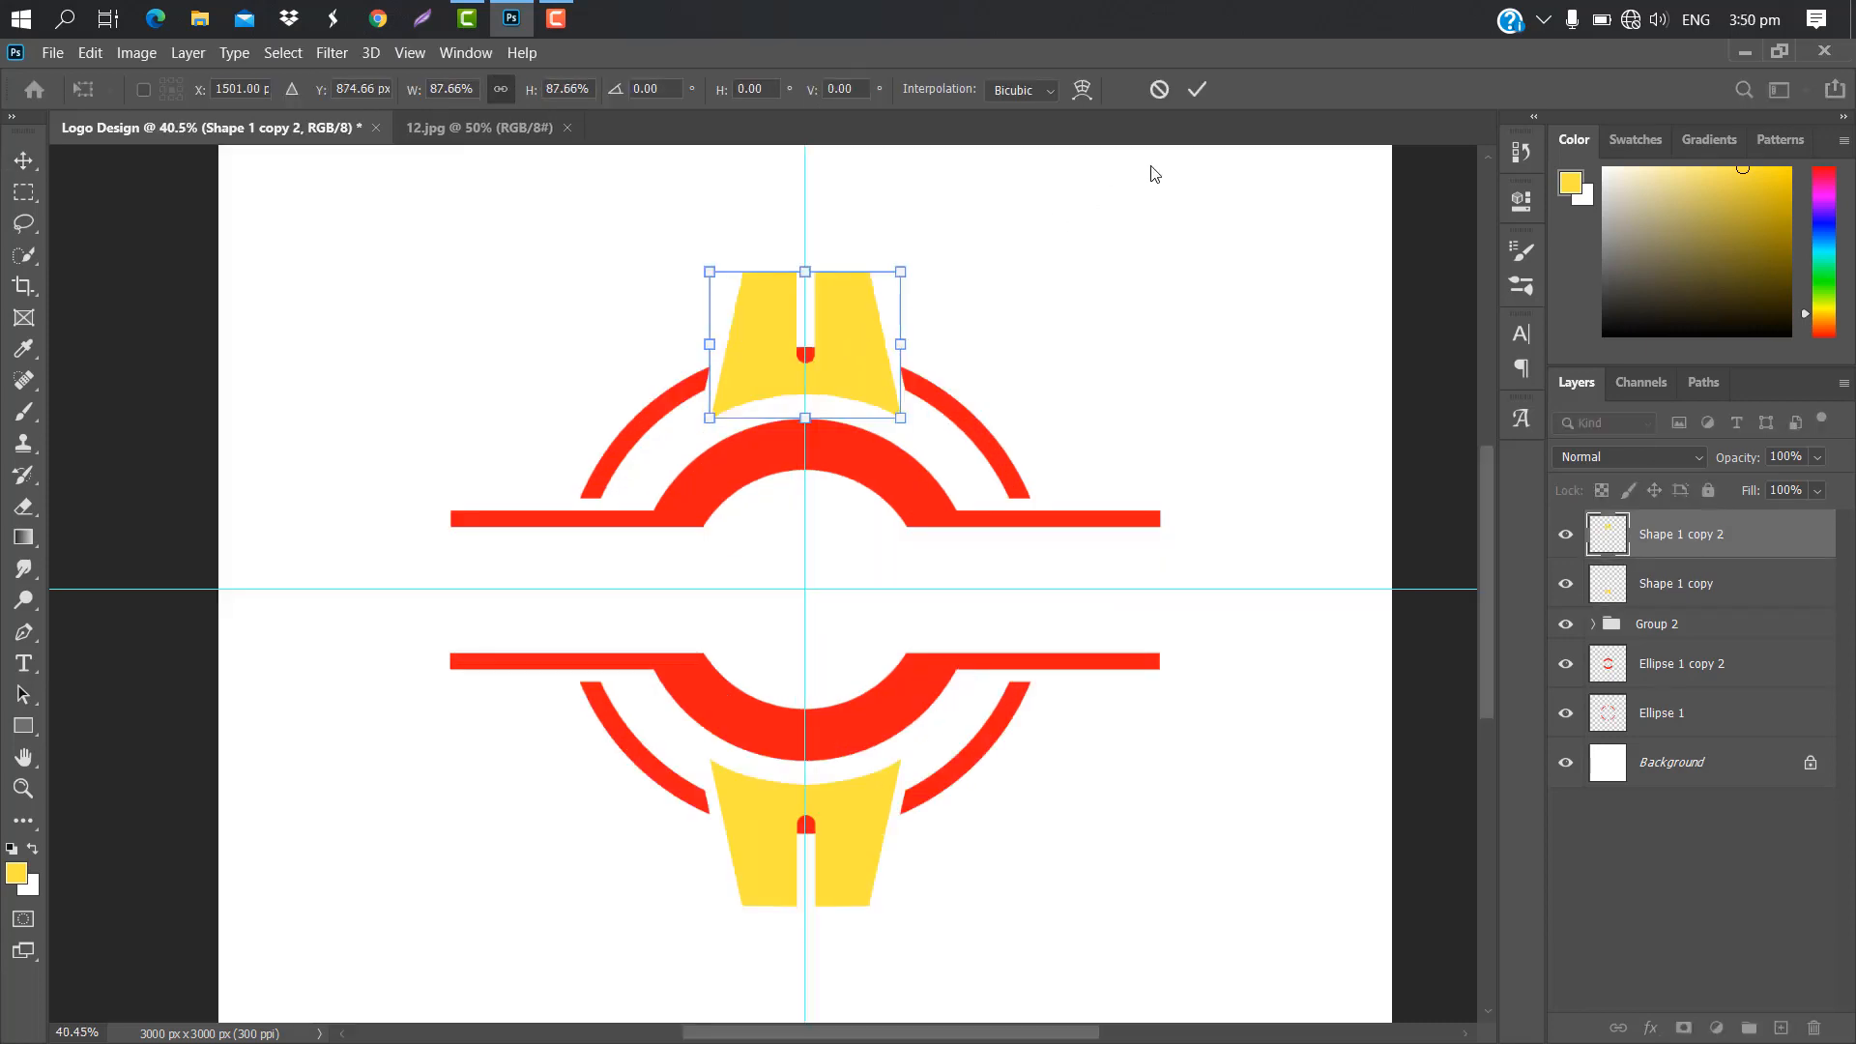
left_click(1197, 89)
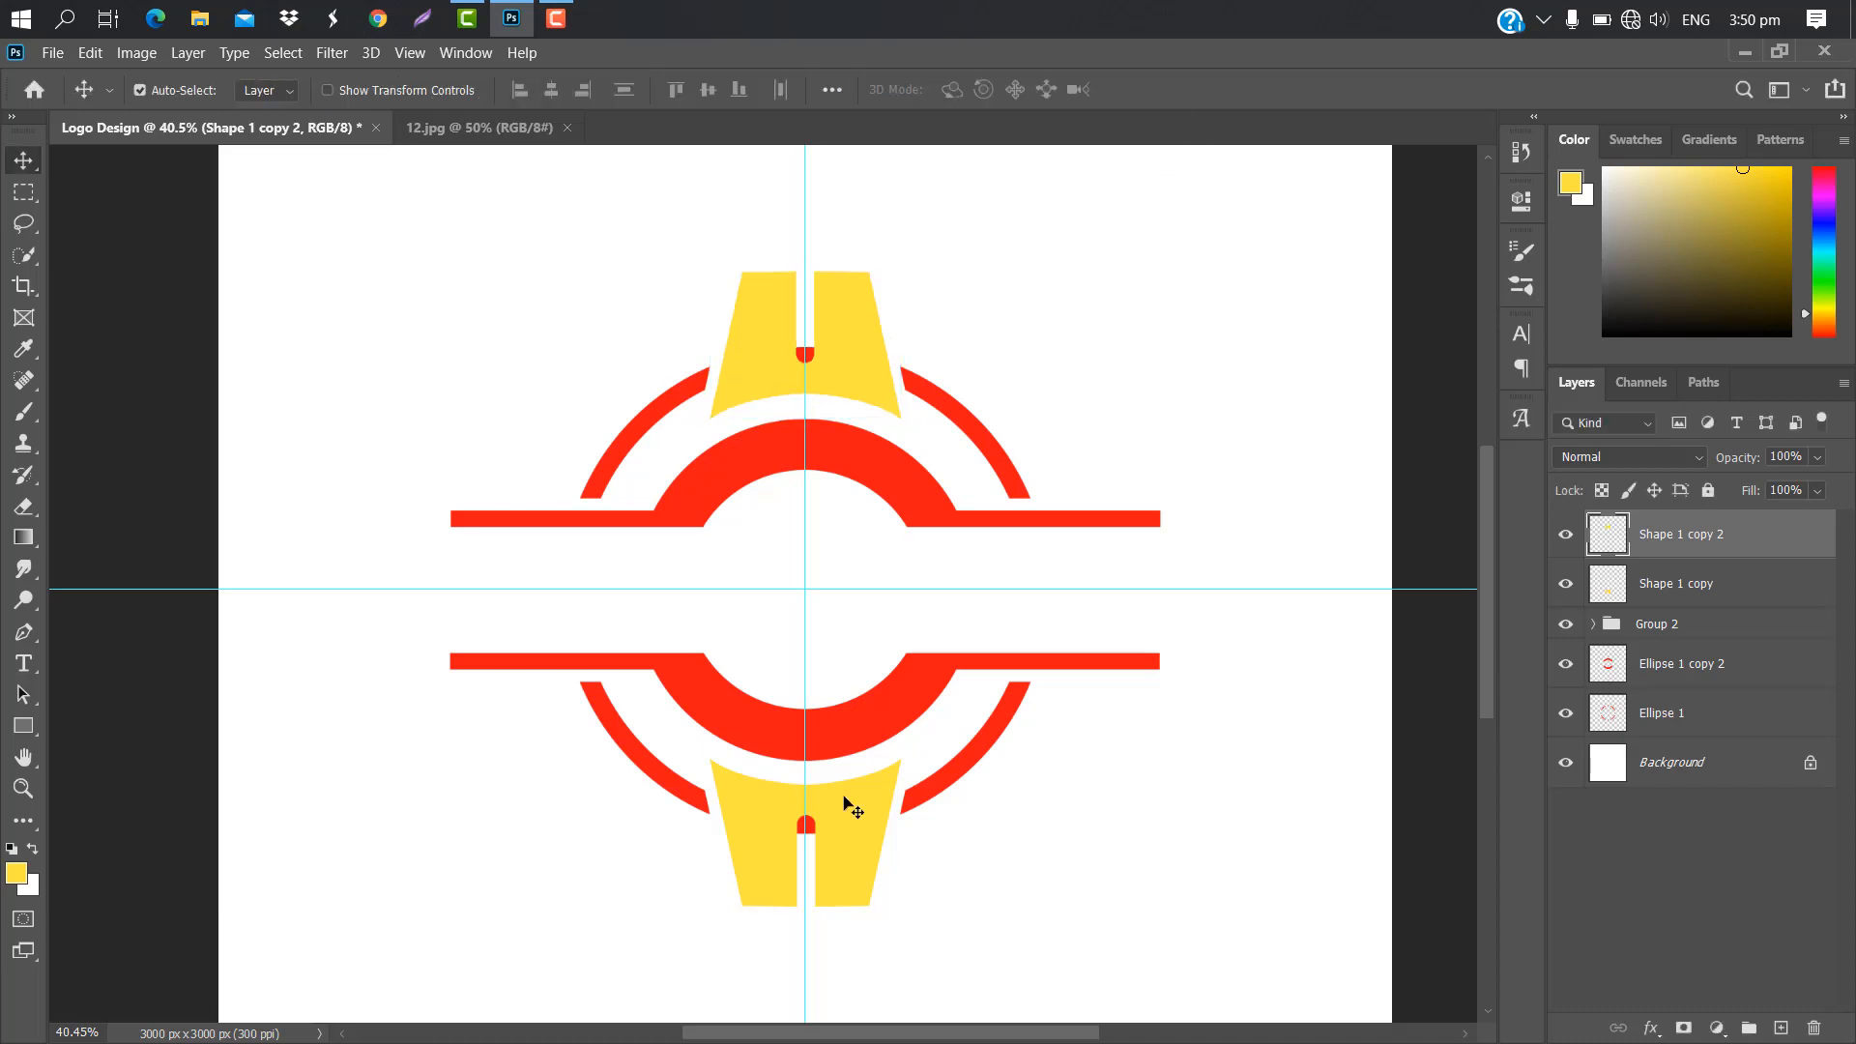
left_click(841, 808)
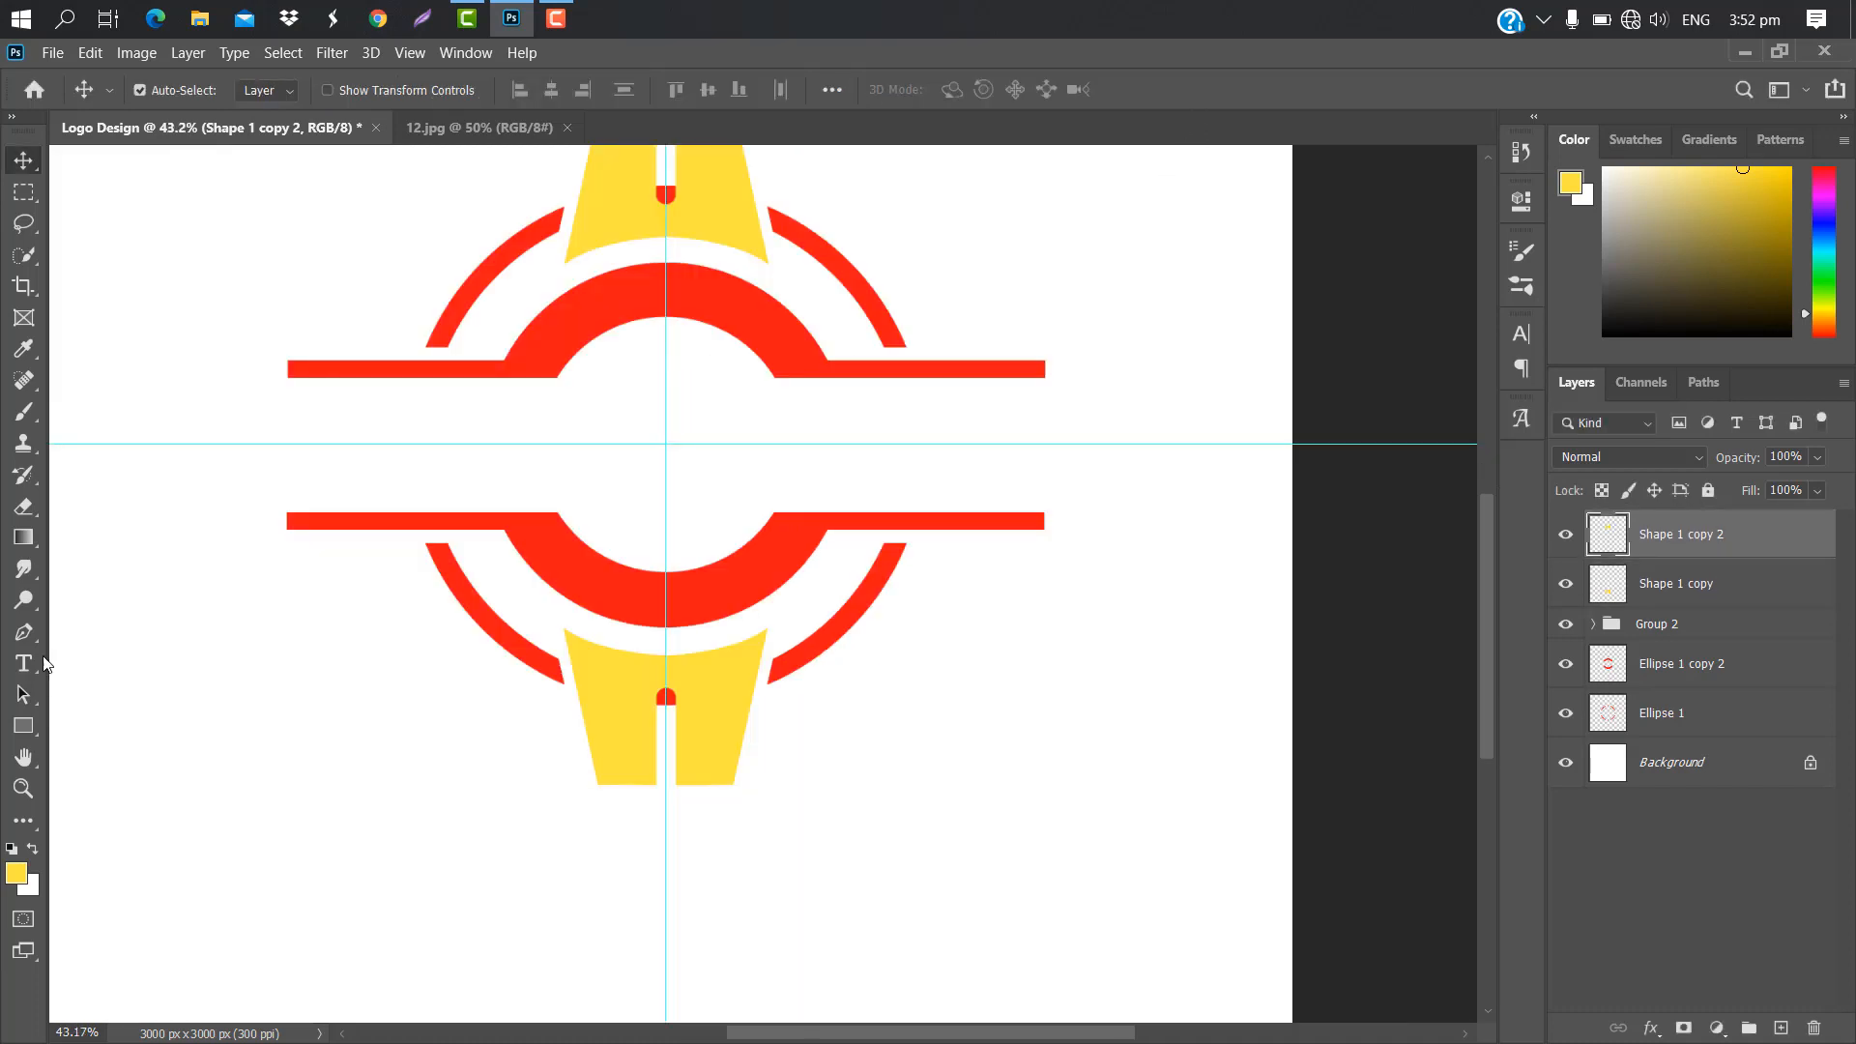
Draw a closed yellow Pen shape about 73 x 52 px around the red tip in the lower cup's slot, its inner edge forming a smaller arch.
left_click(24, 632)
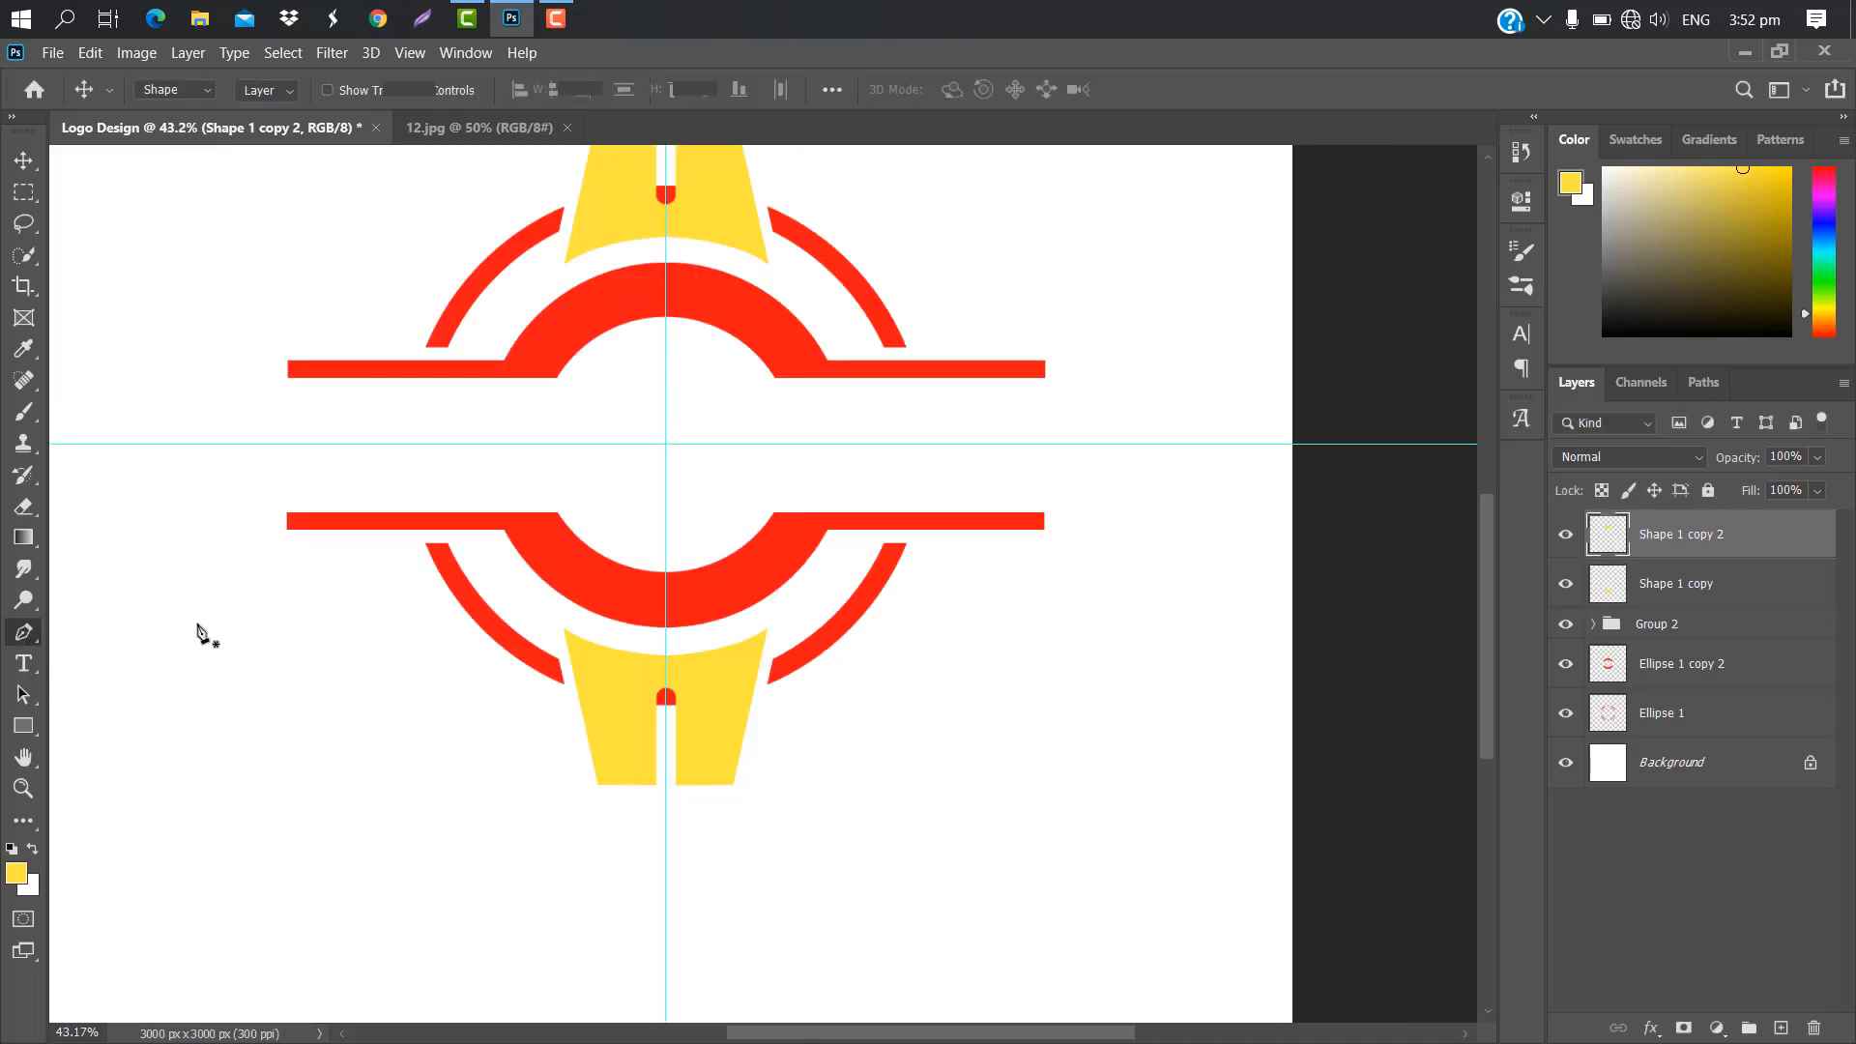
scroll(767, 593, "up", 5)
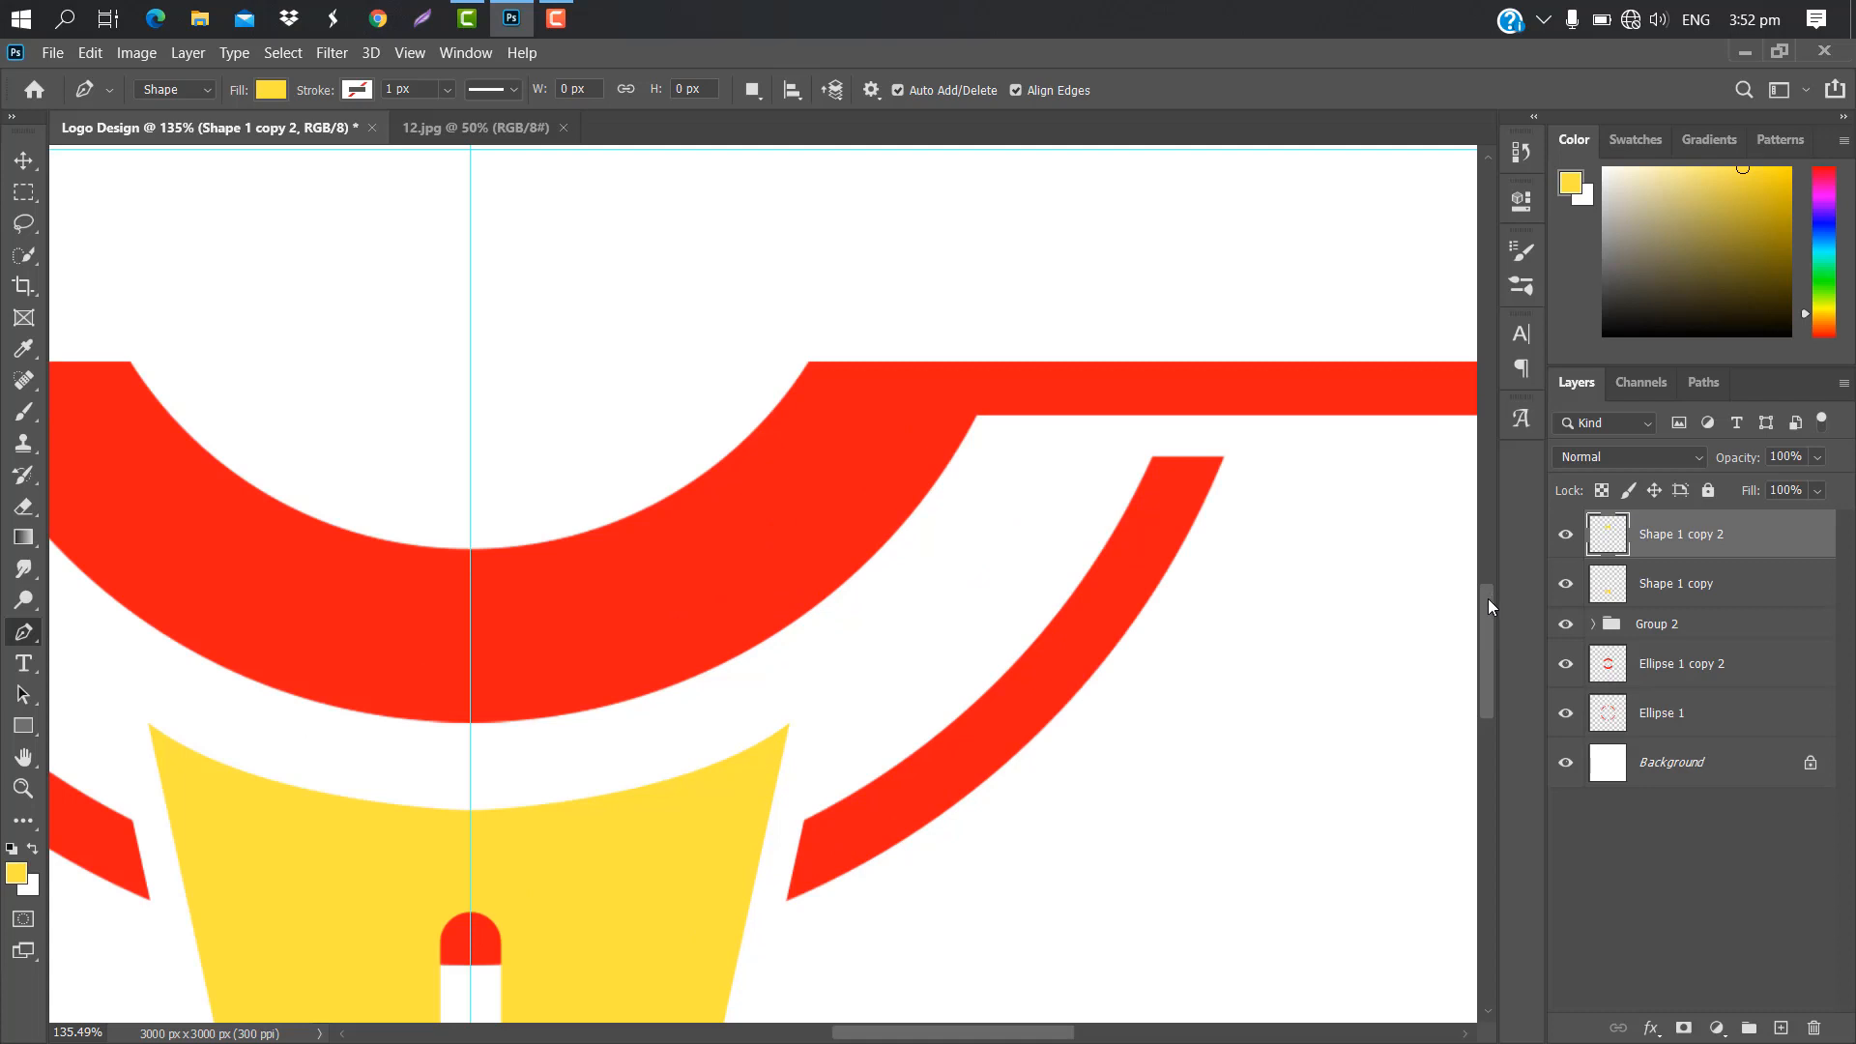
scroll(455, 967, "up", 8)
left_click(528, 589)
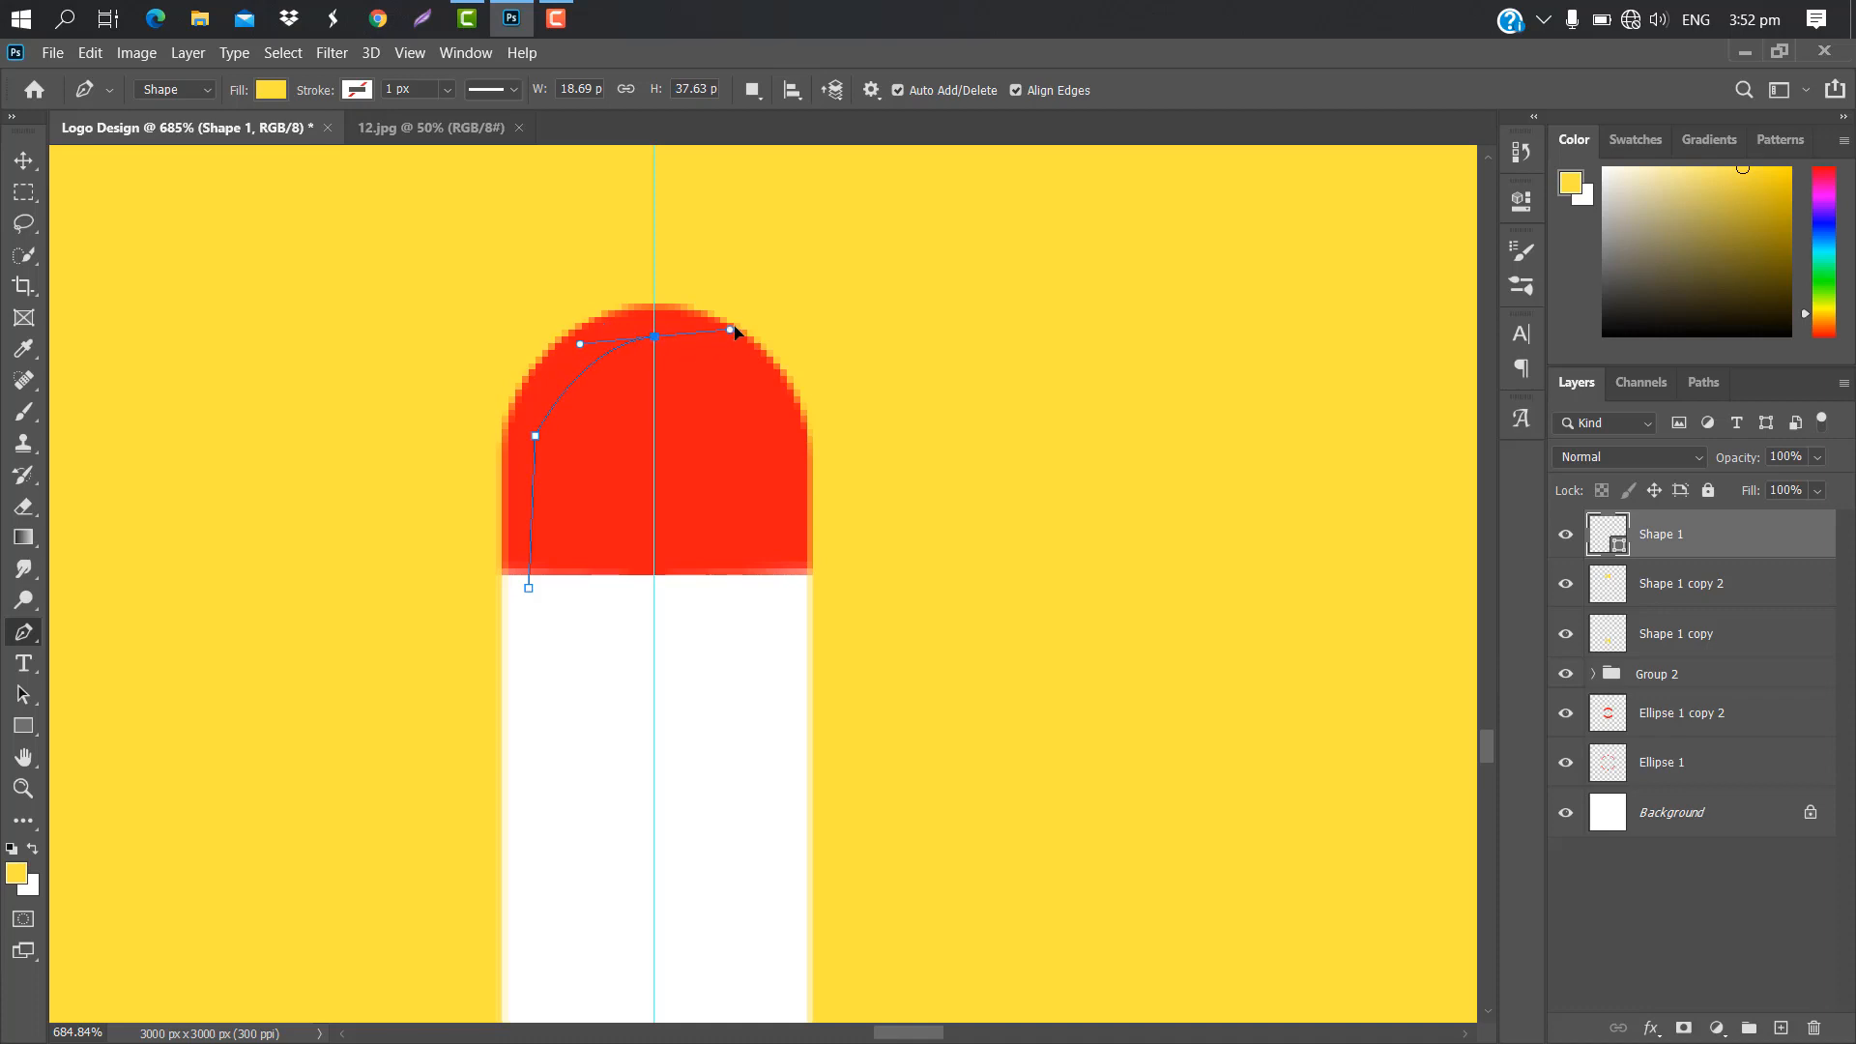
left_click_drag(735, 333, 751, 327)
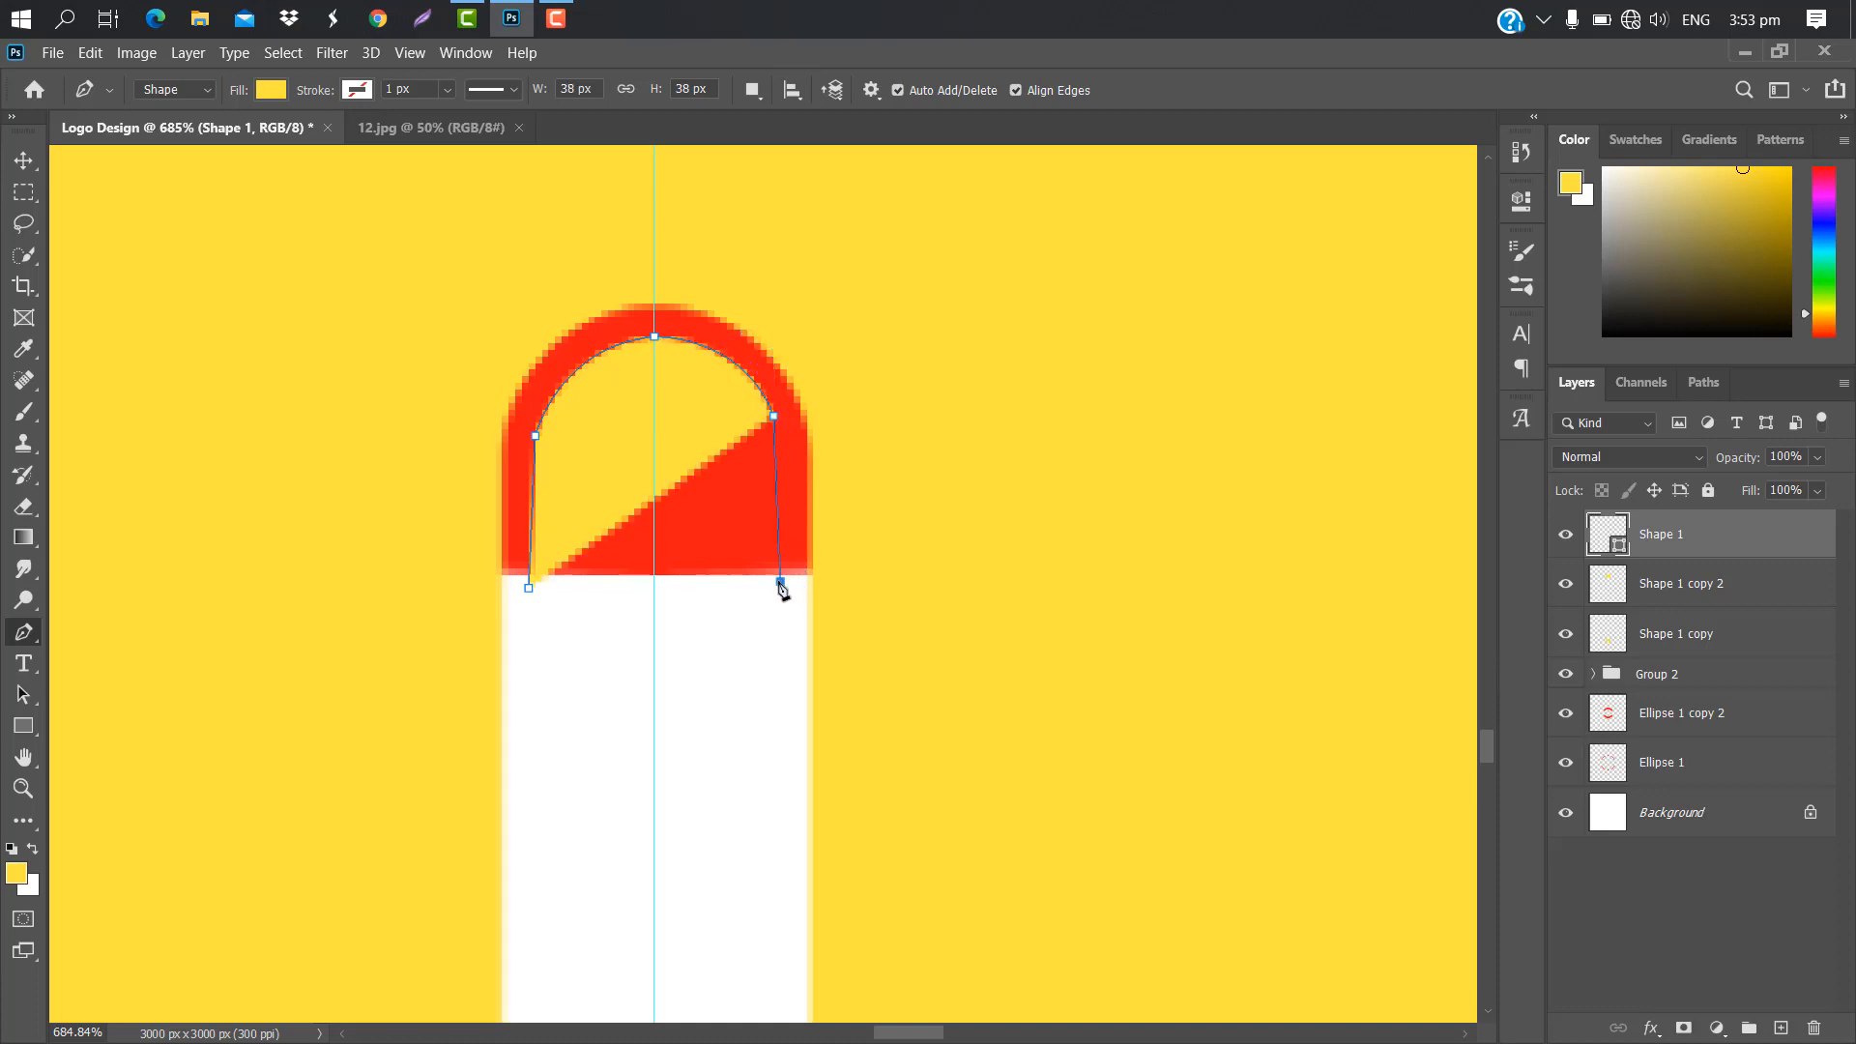
left_click(780, 582)
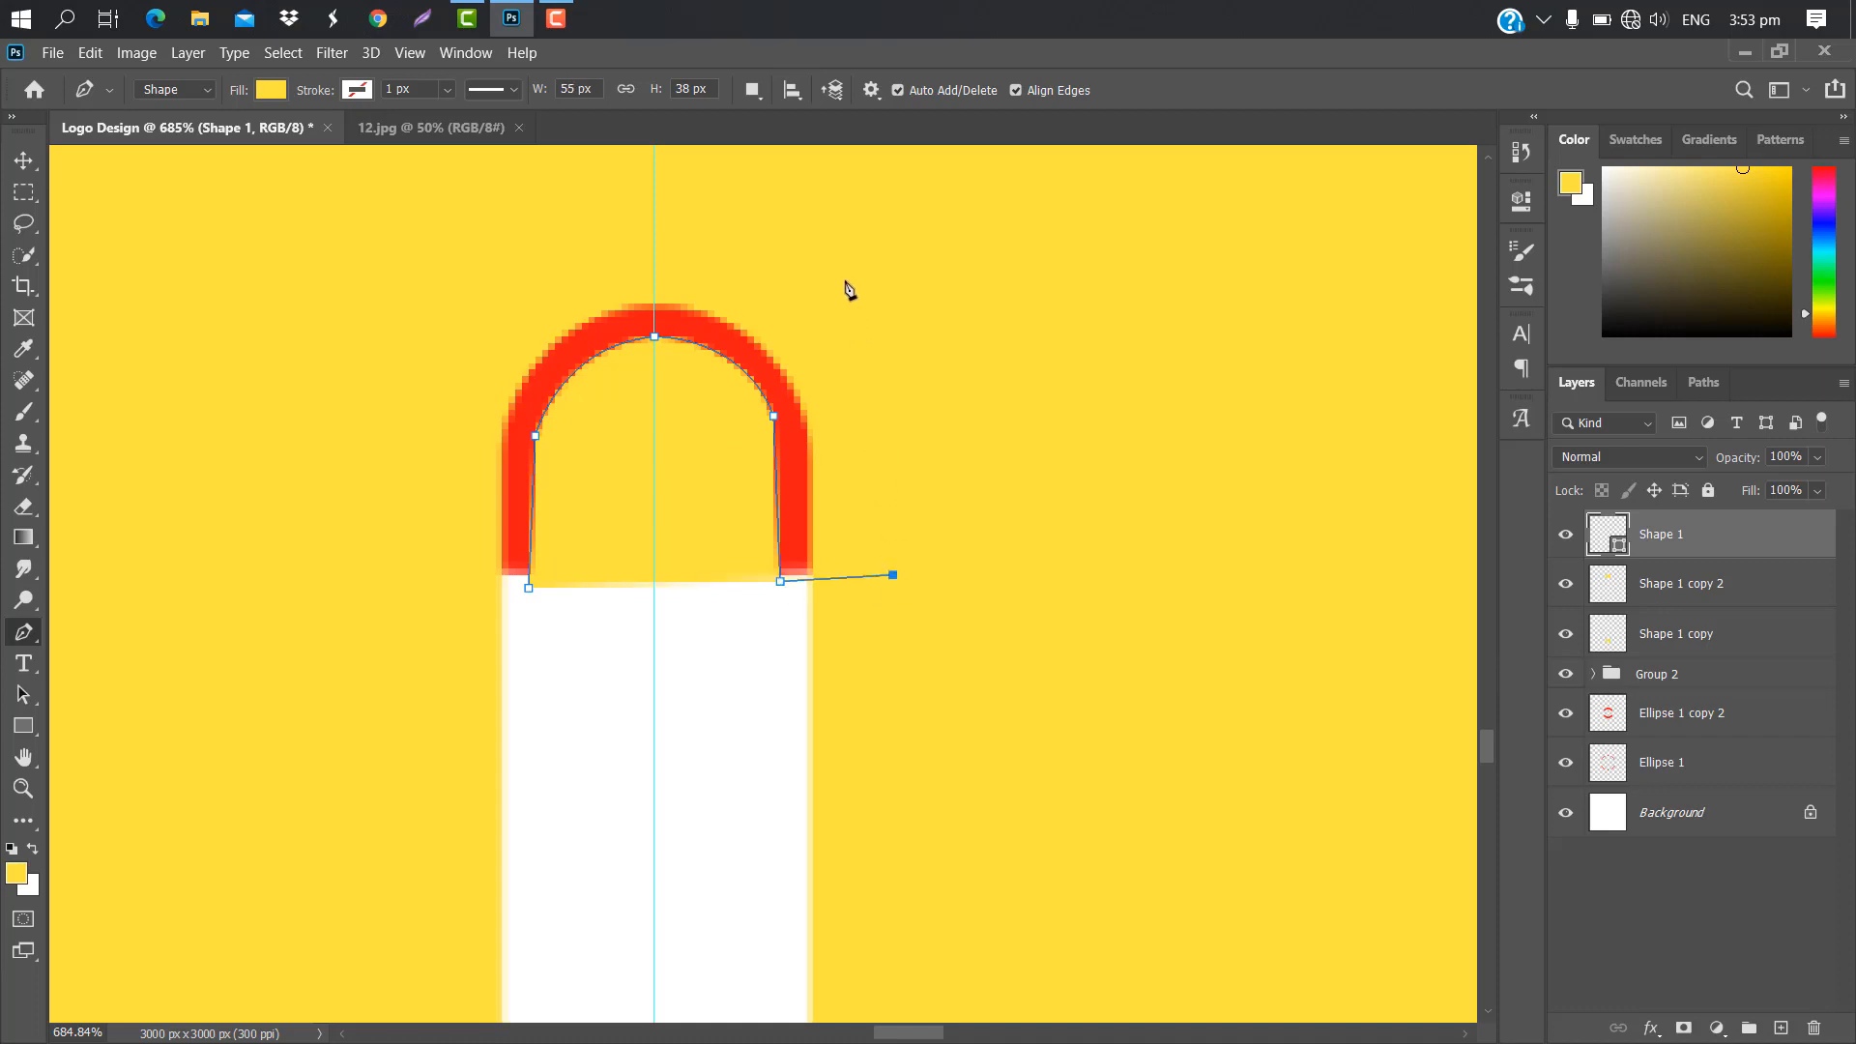
left_click(847, 277)
left_click(575, 244)
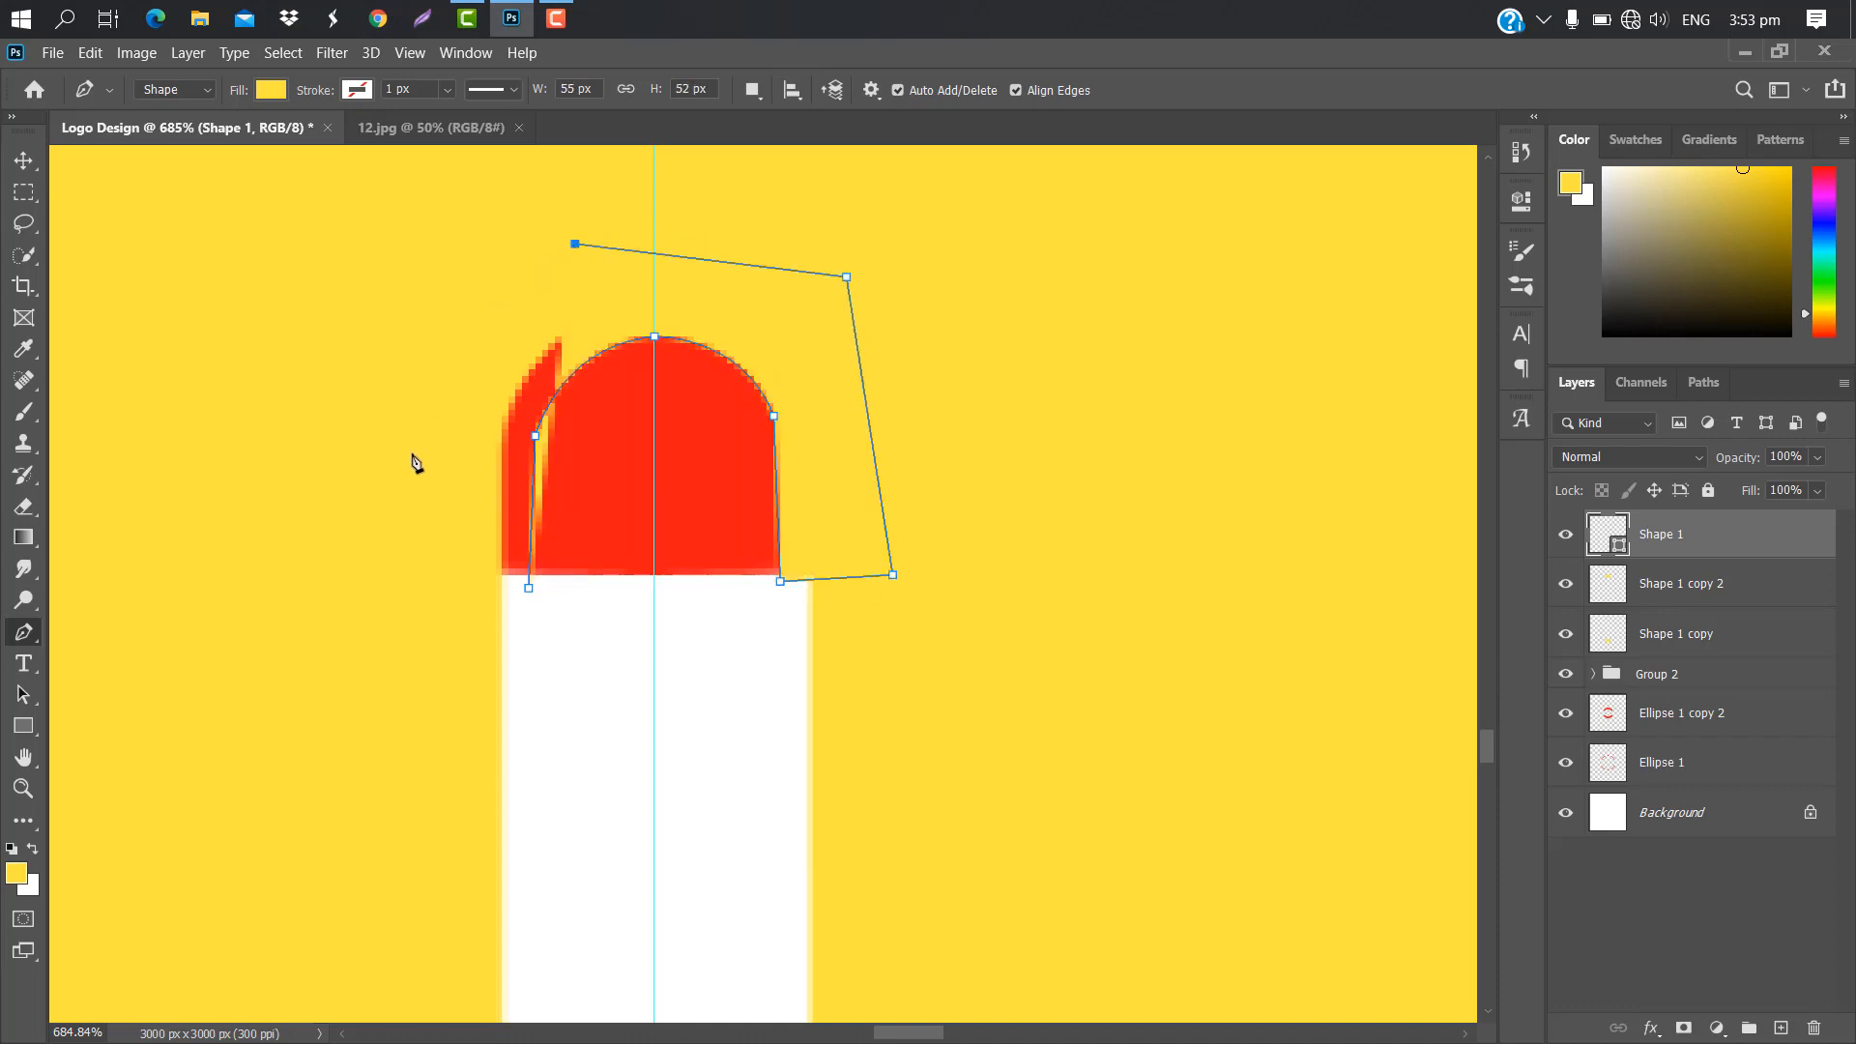
left_click(410, 455)
left_click(442, 542)
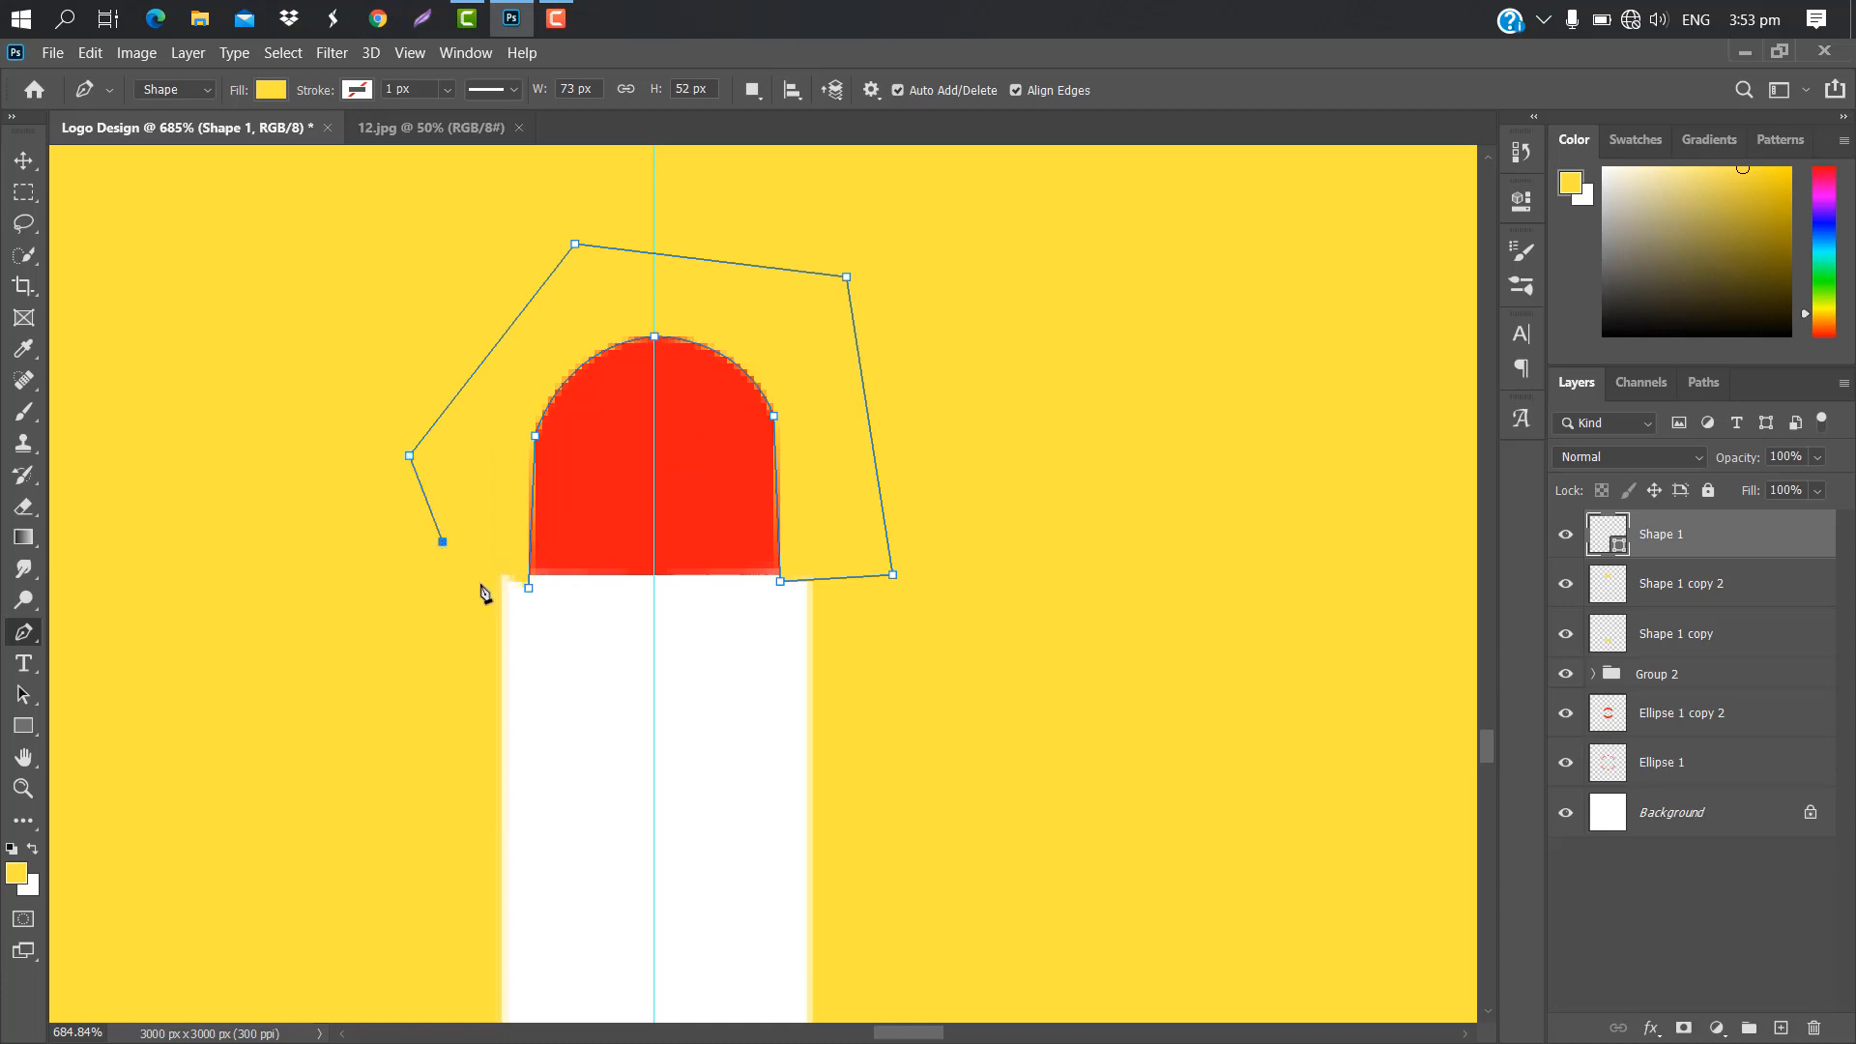
left_click(528, 589)
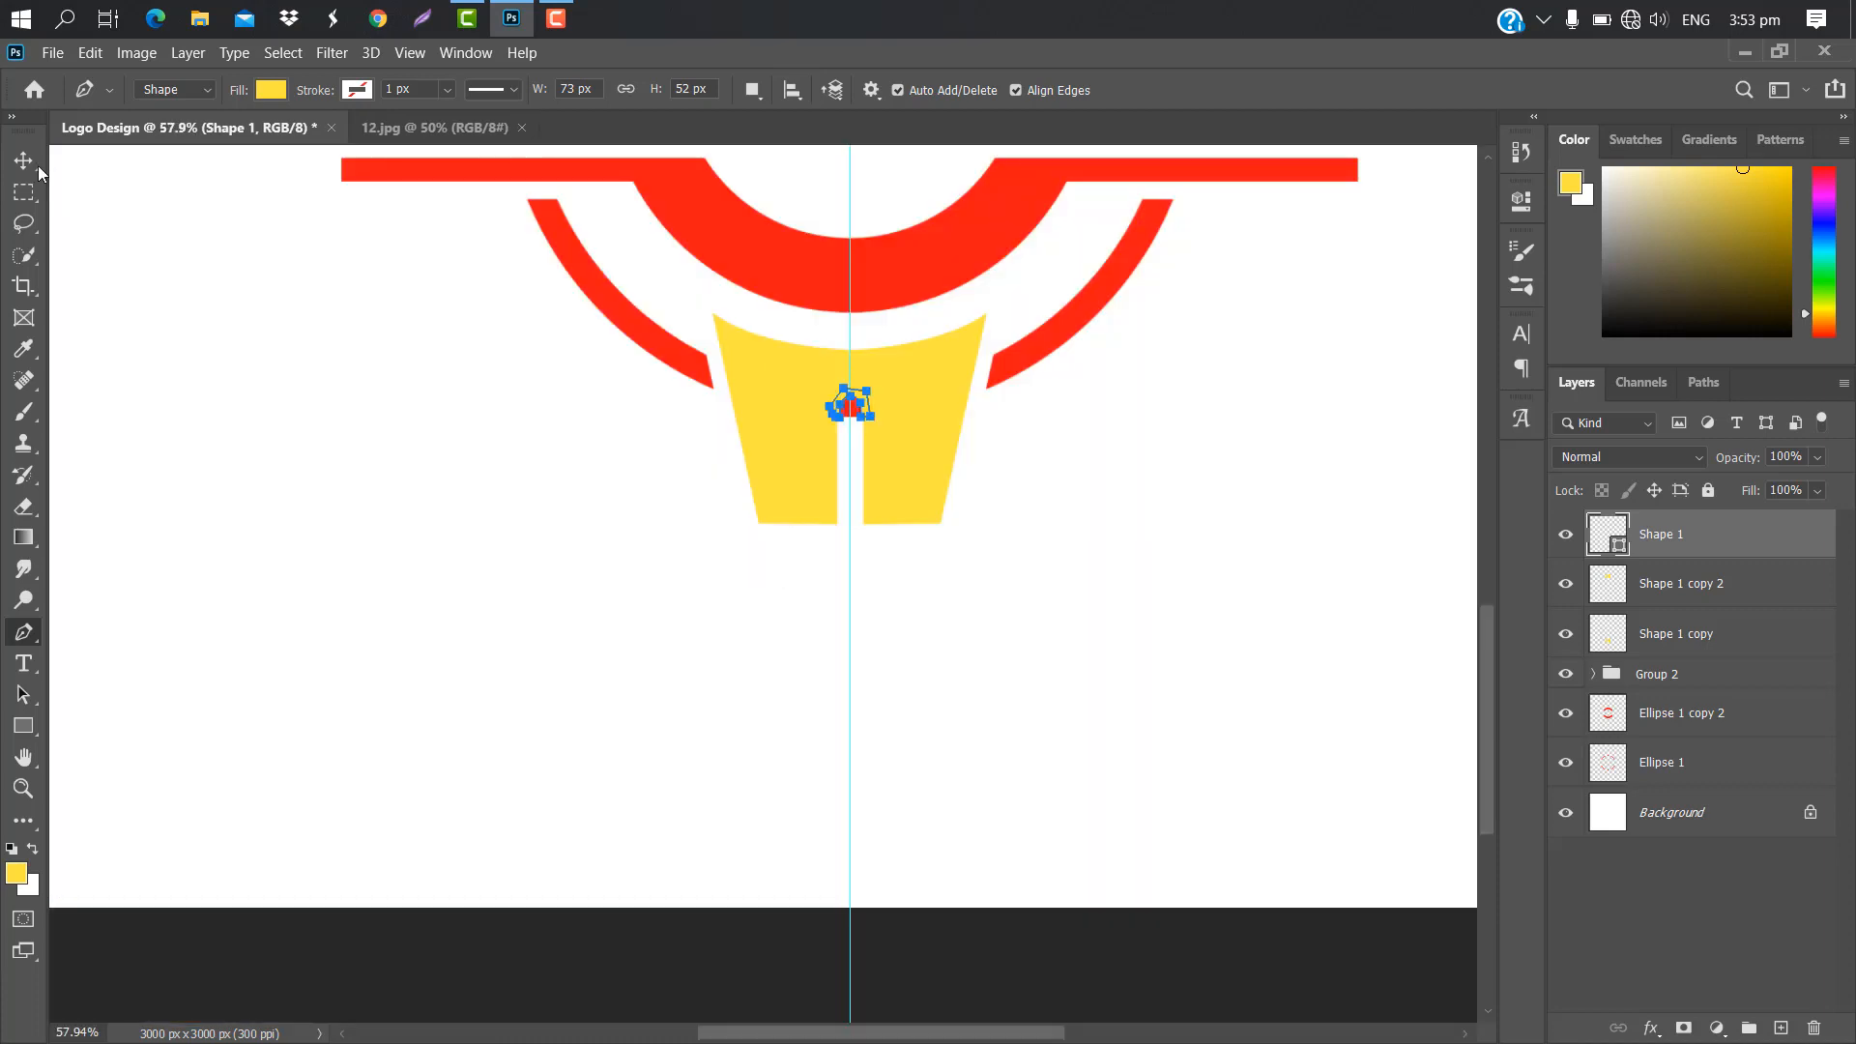
Cut the arched shape's outline out of the red tip on the Ellipse 1 layer and clear the selection.
left_click(22, 162)
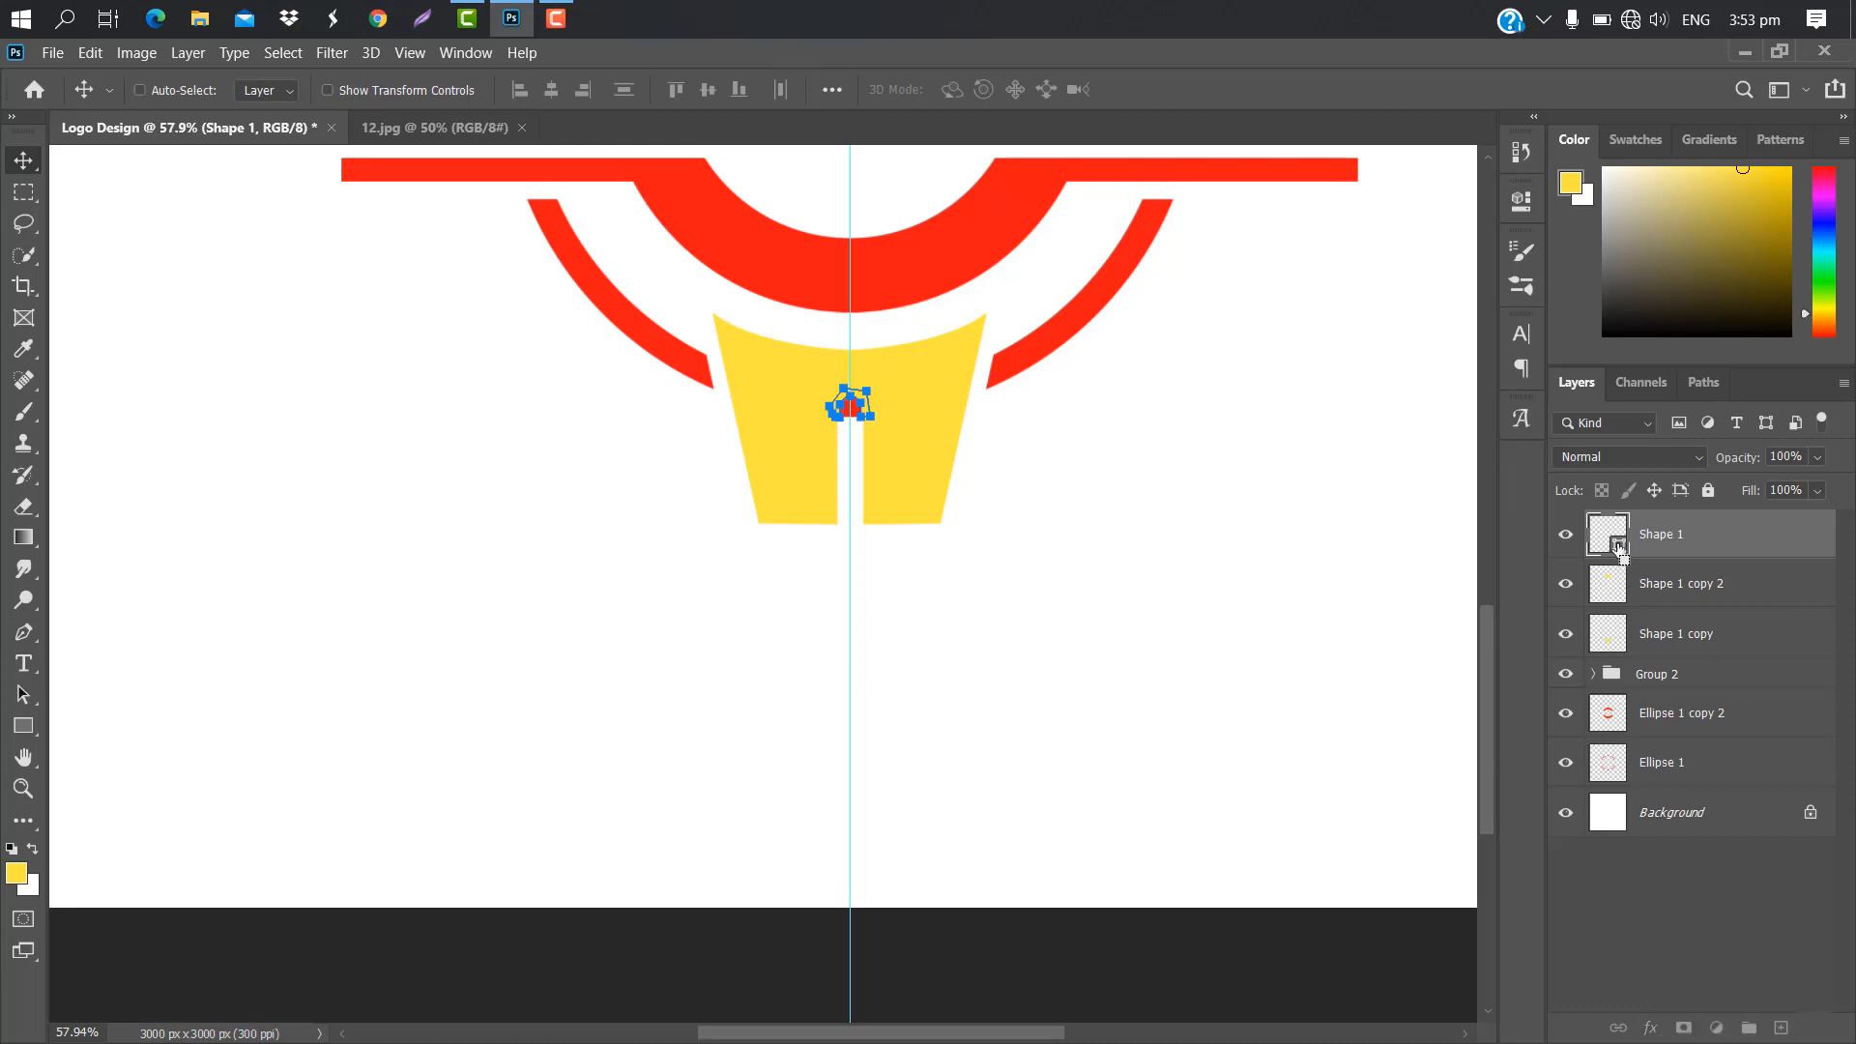
left_click(1620, 549, "ctrl")
left_click(1735, 764)
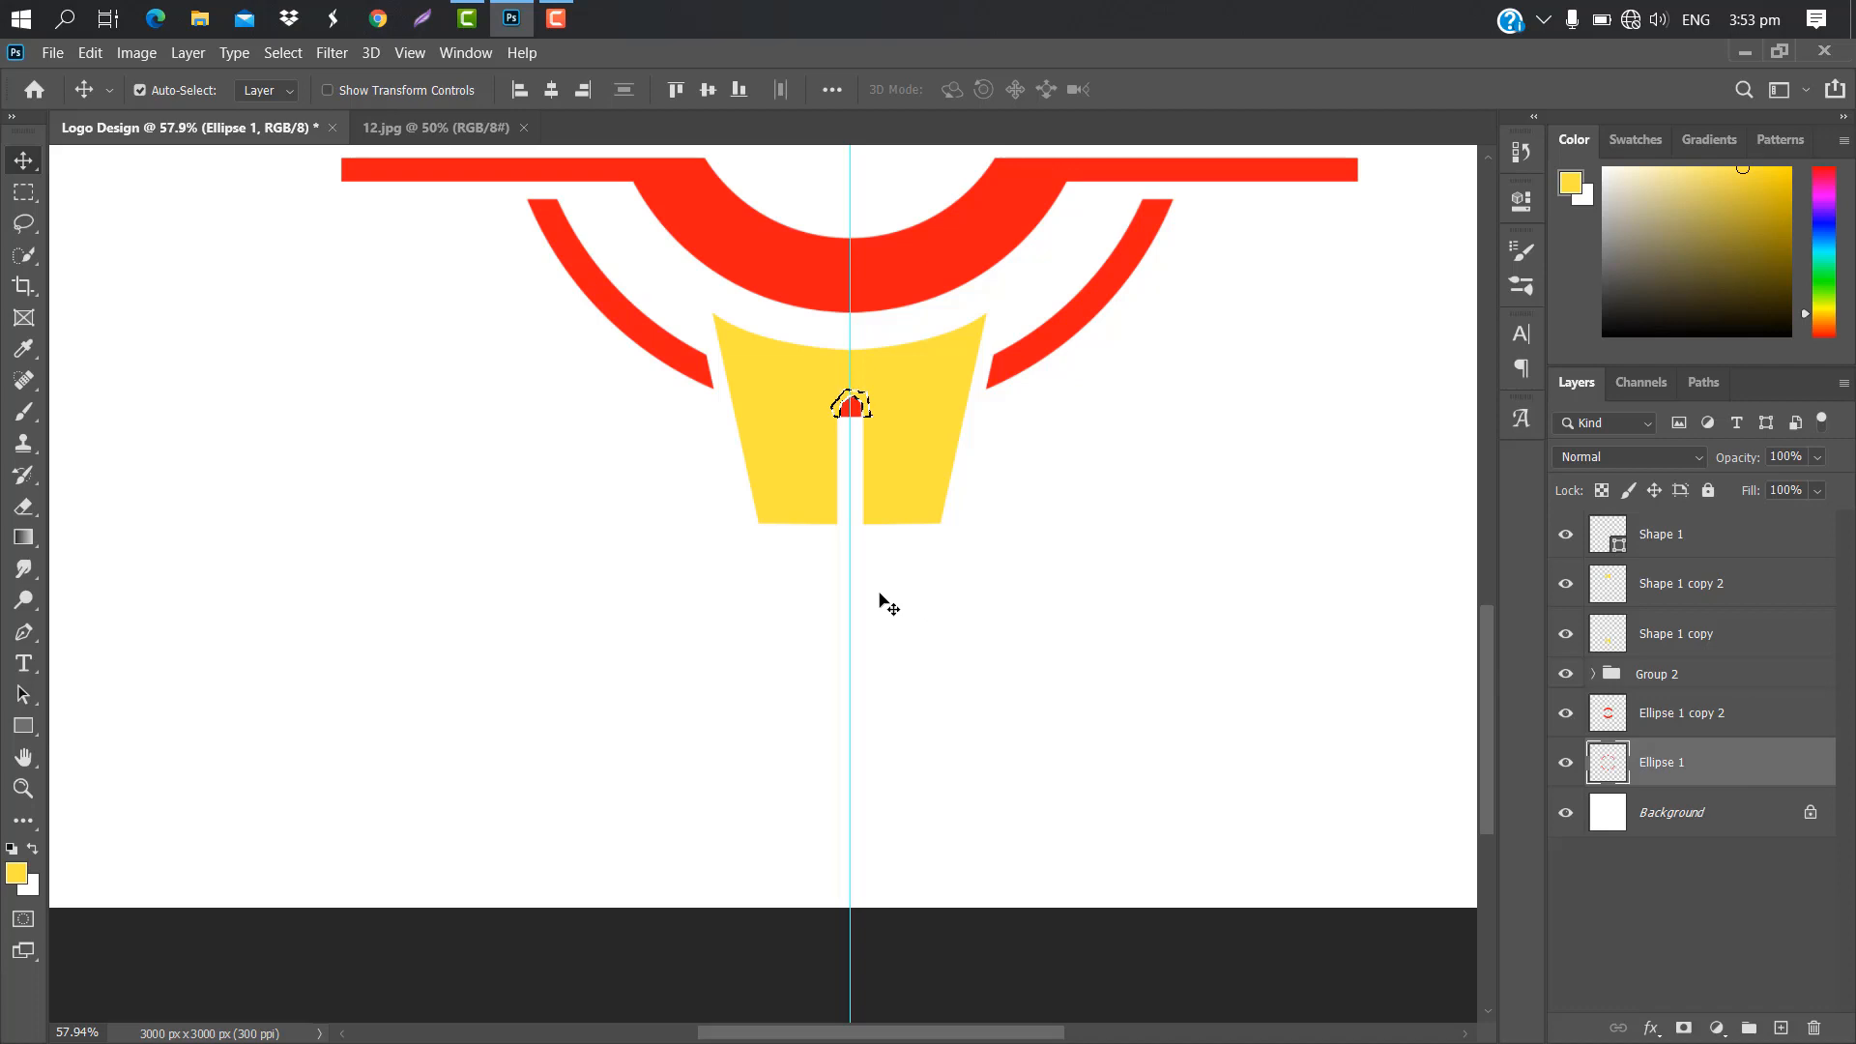
key("ctrl+d")
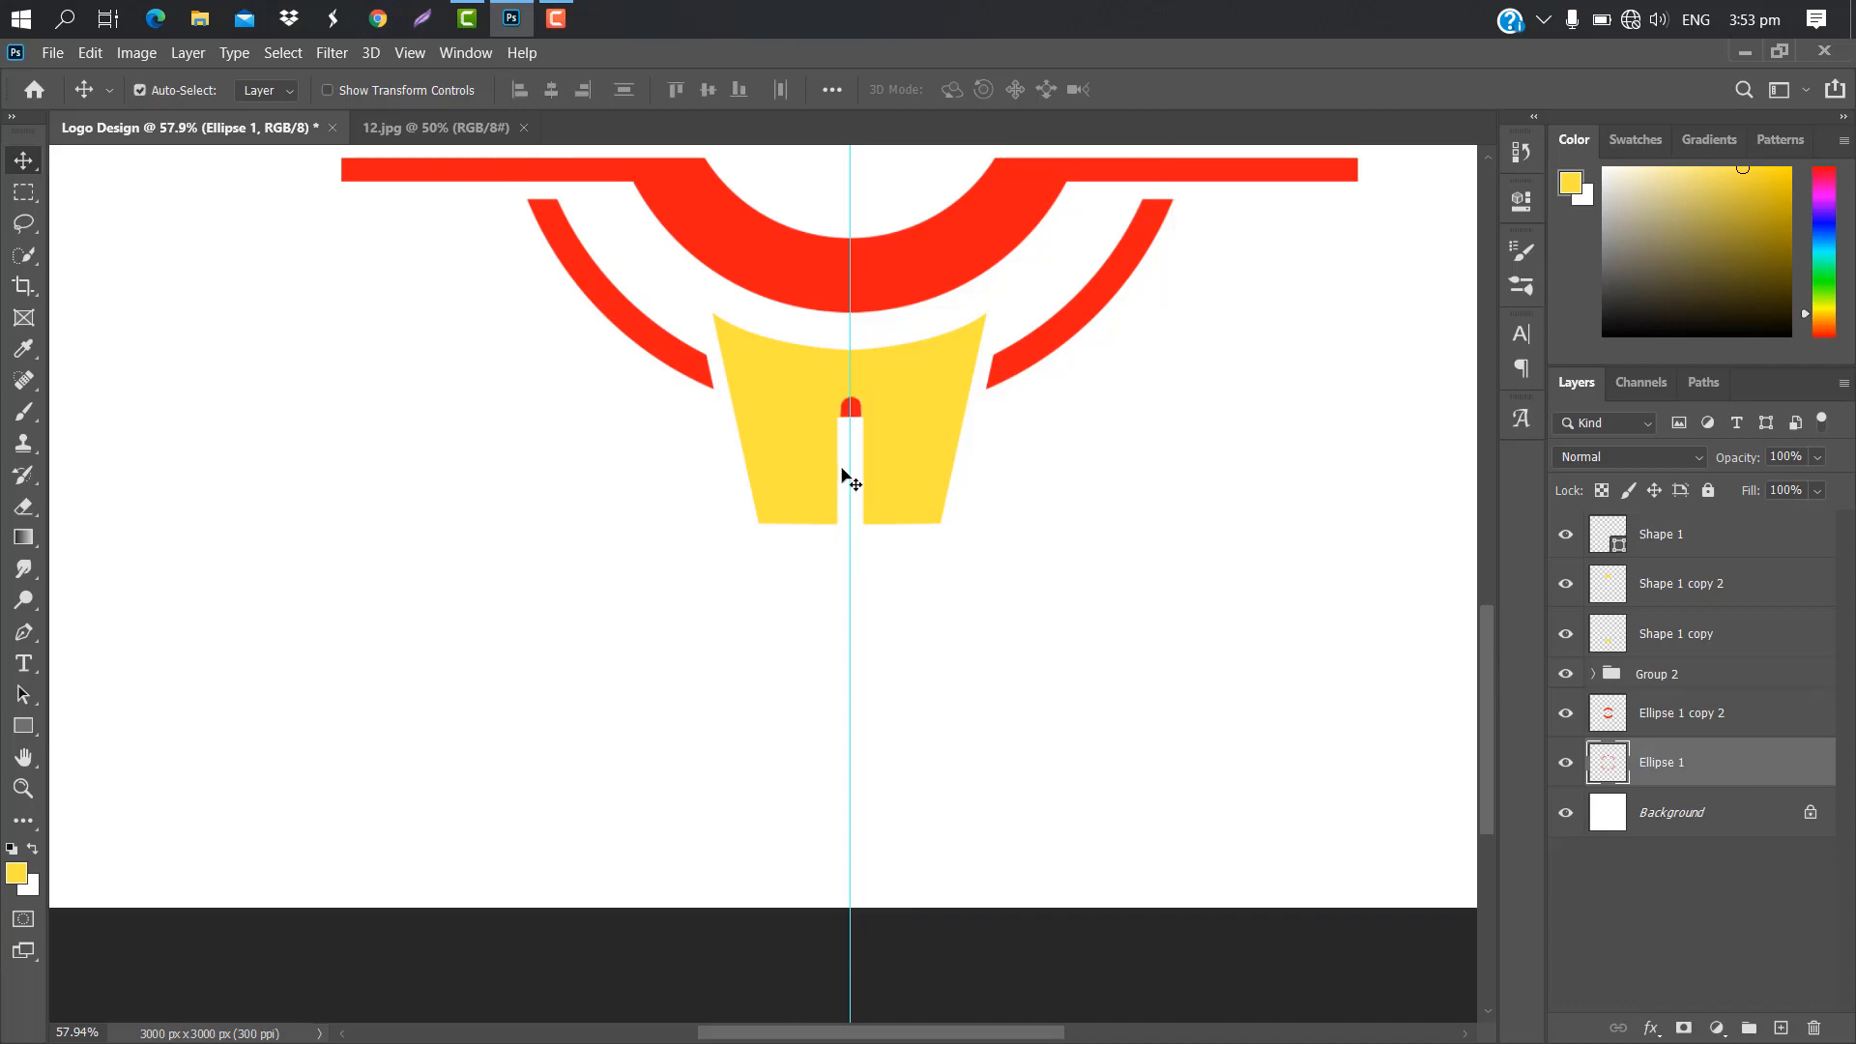
Move the small yellow arched shape on the Shape 1 layer up to the vertical guide just beneath the upper cup's red tip.
scroll(850, 477, "up", 3)
left_click(1745, 541)
key("ctrl+t")
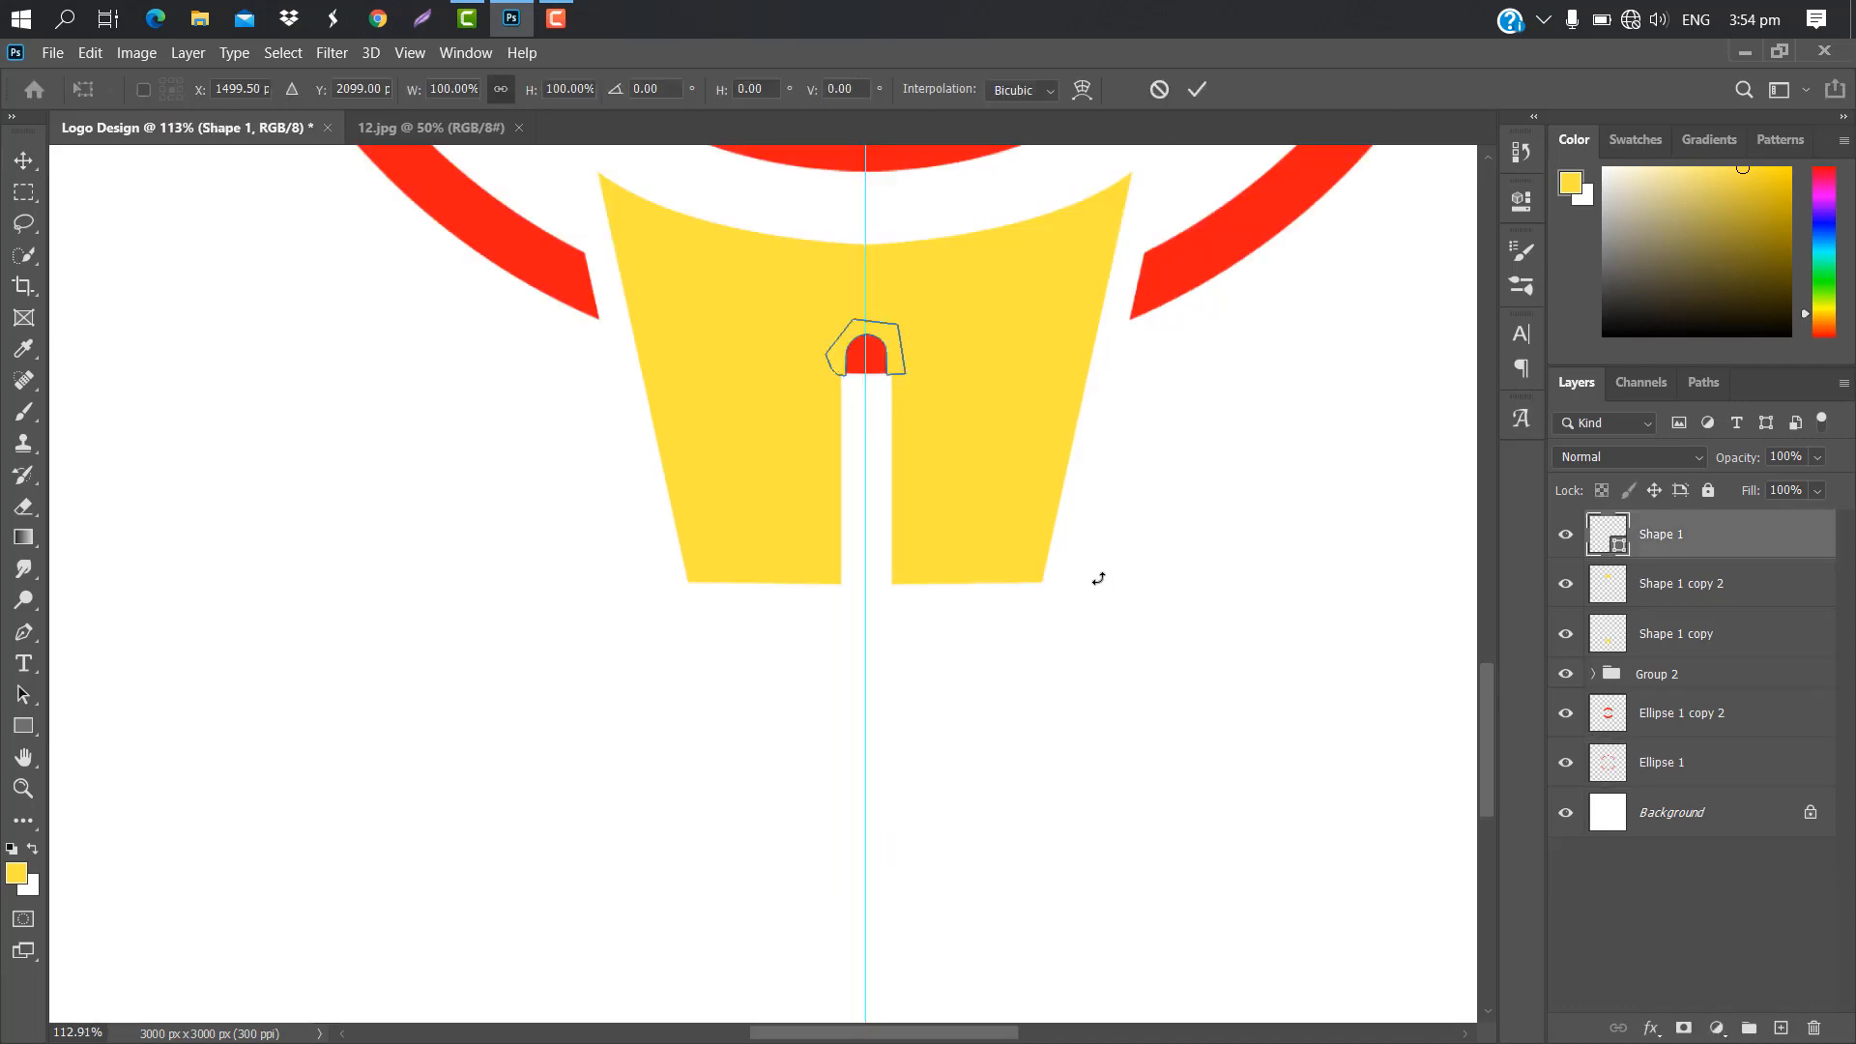
left_click_drag(888, 350, 1015, 266)
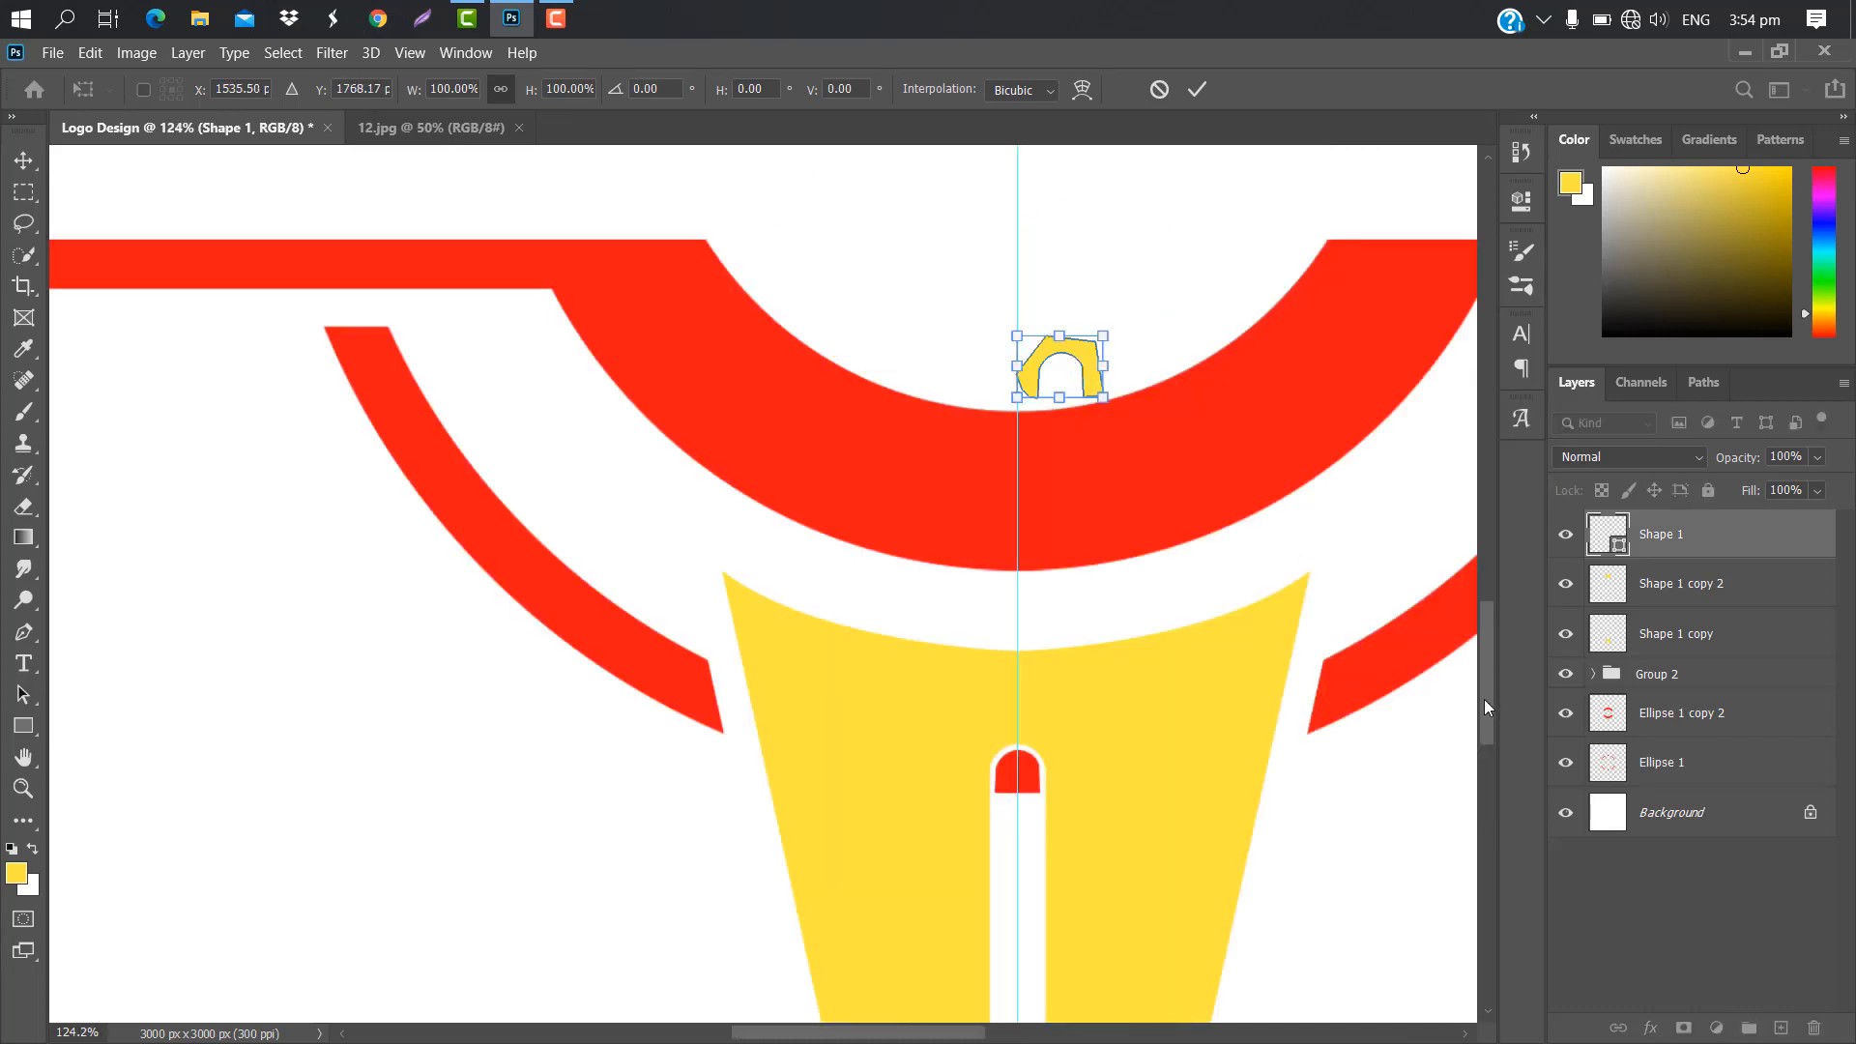
scroll(1479, 698, "up", 10)
scroll(1412, 676, "down", 3)
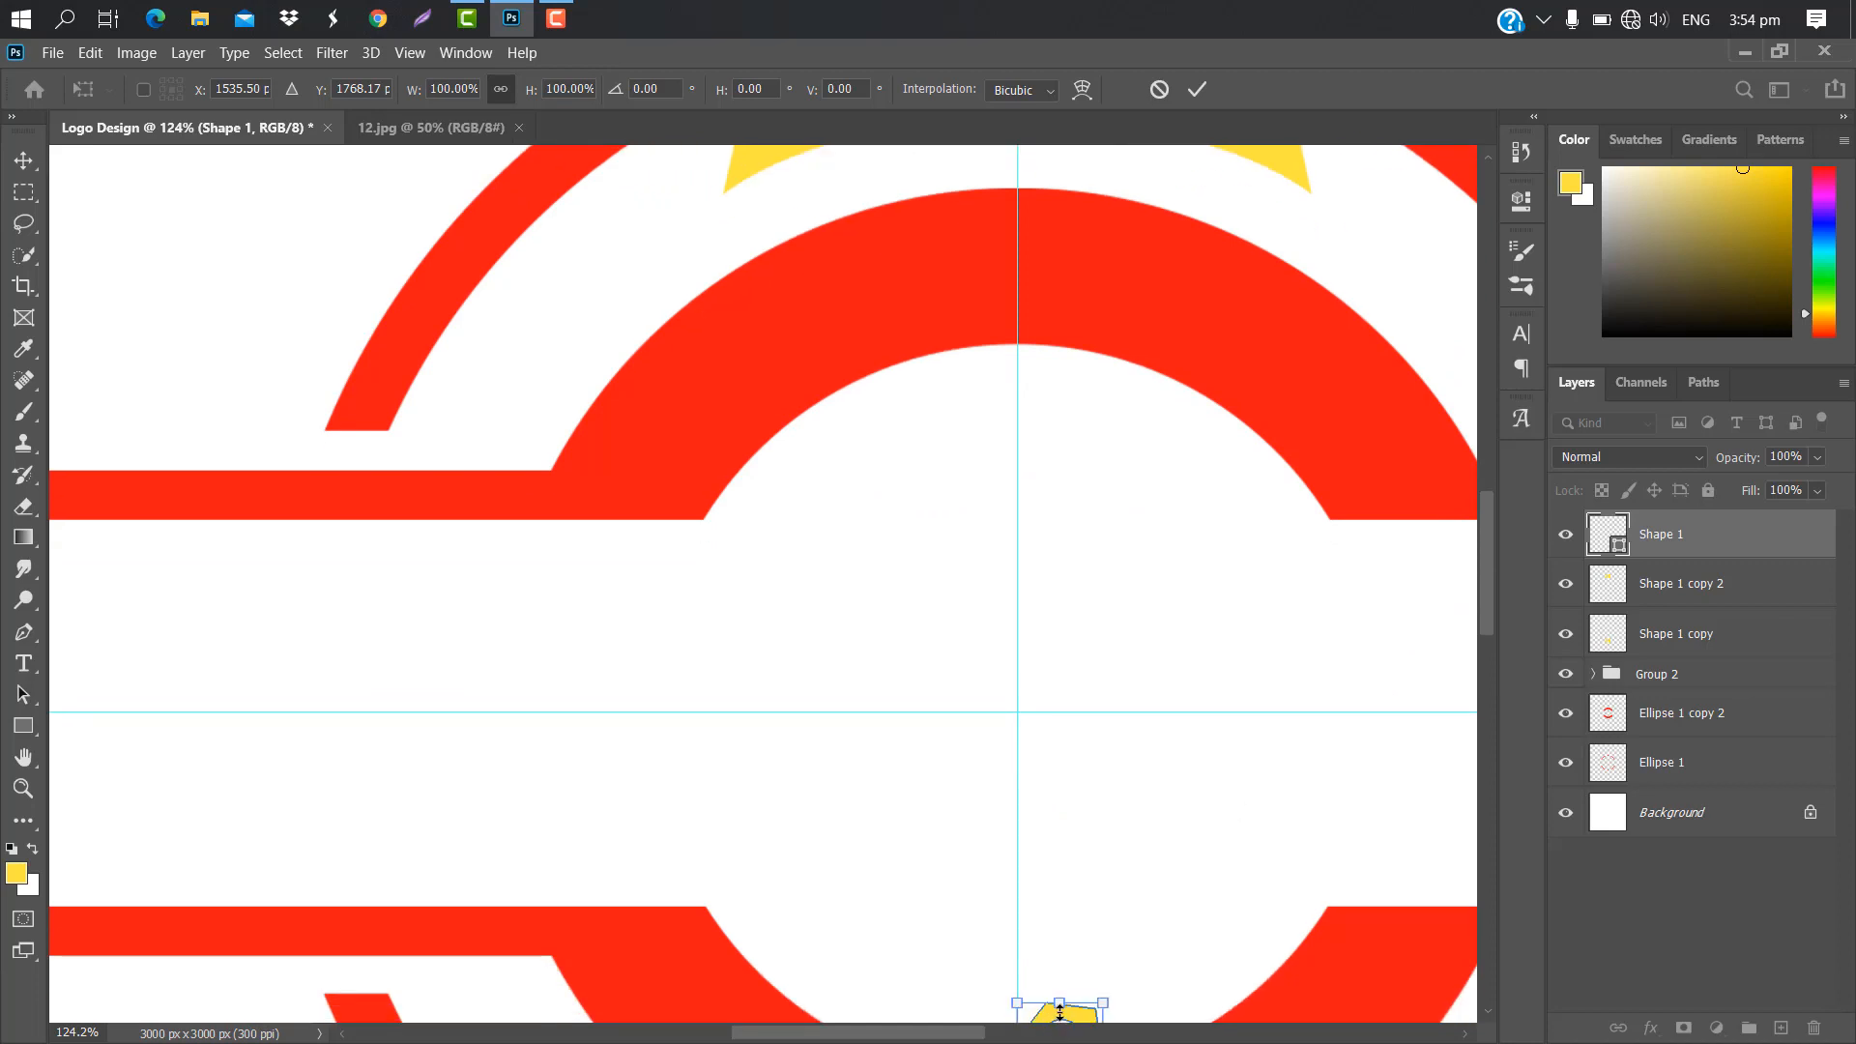
left_click_drag(1070, 1020, 1028, 259)
scroll(1496, 589, "up", 5)
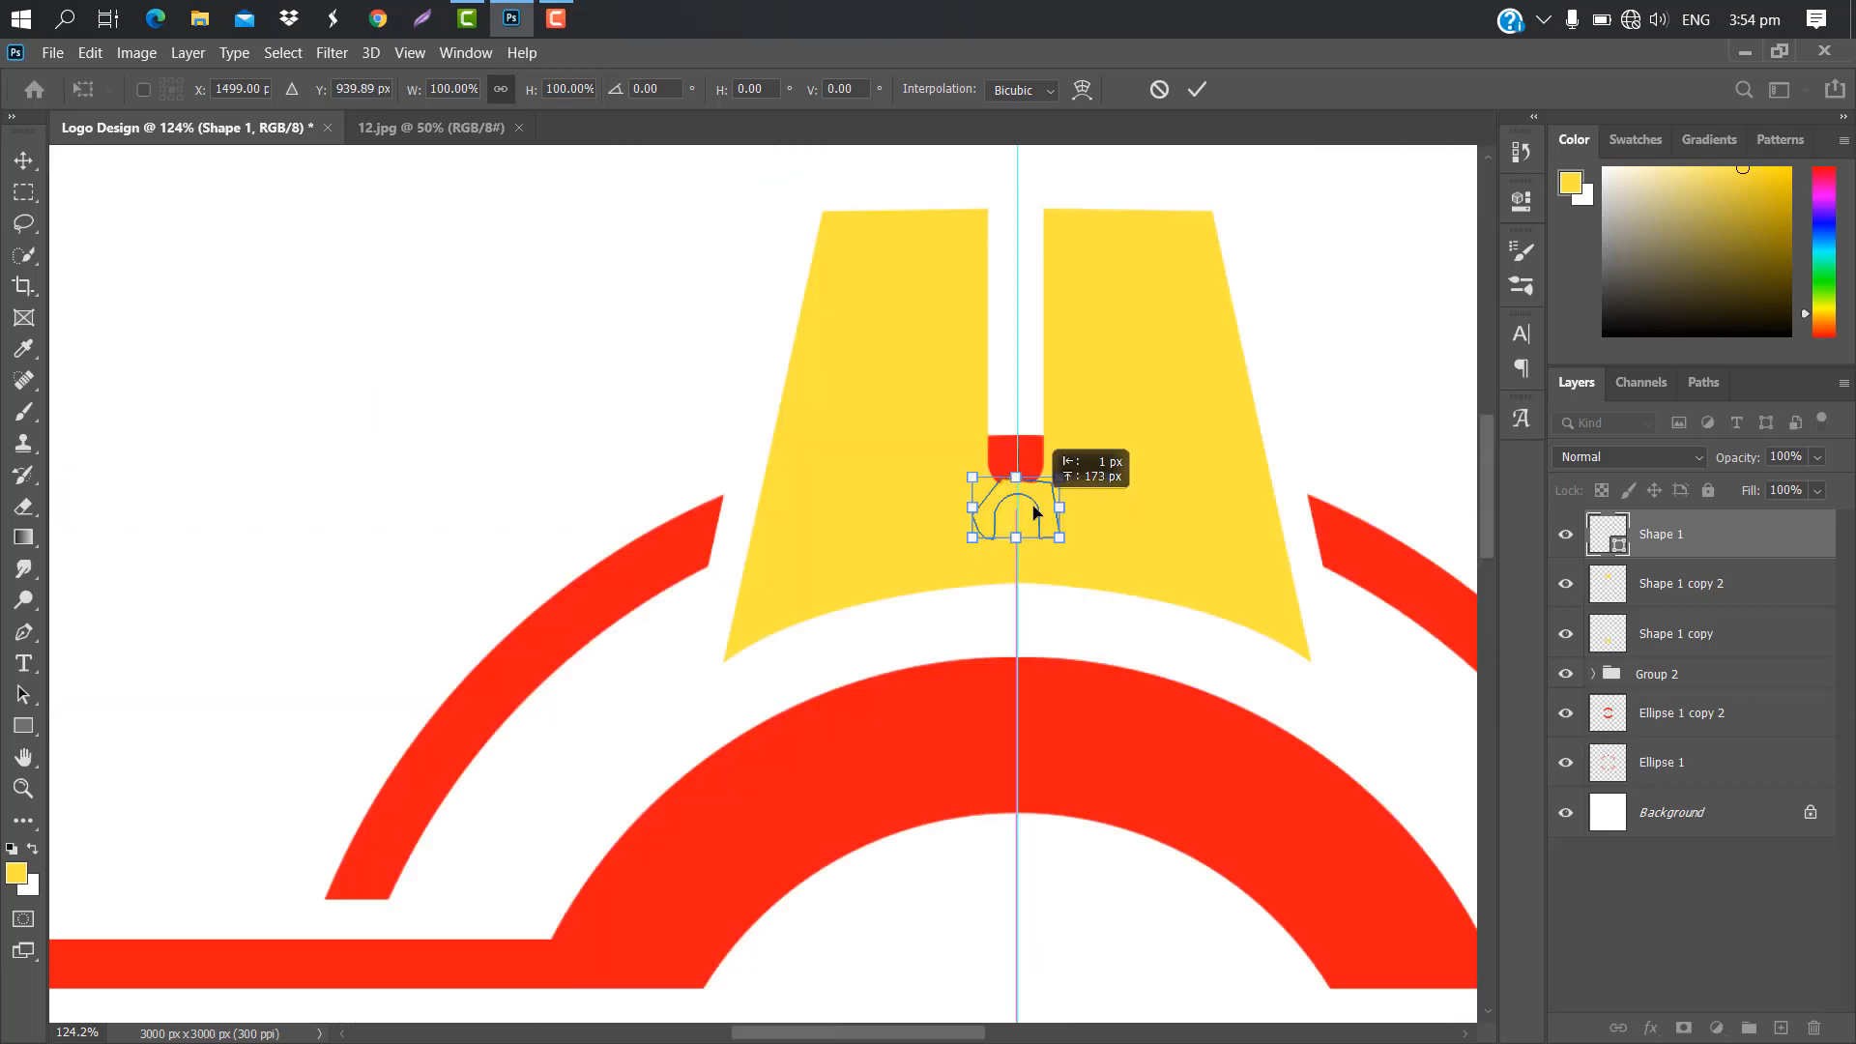
Rotate the arched shape 180° and fit it around the red tip in the upper cup's slot, at 100% opacity.
right_click(1034, 510)
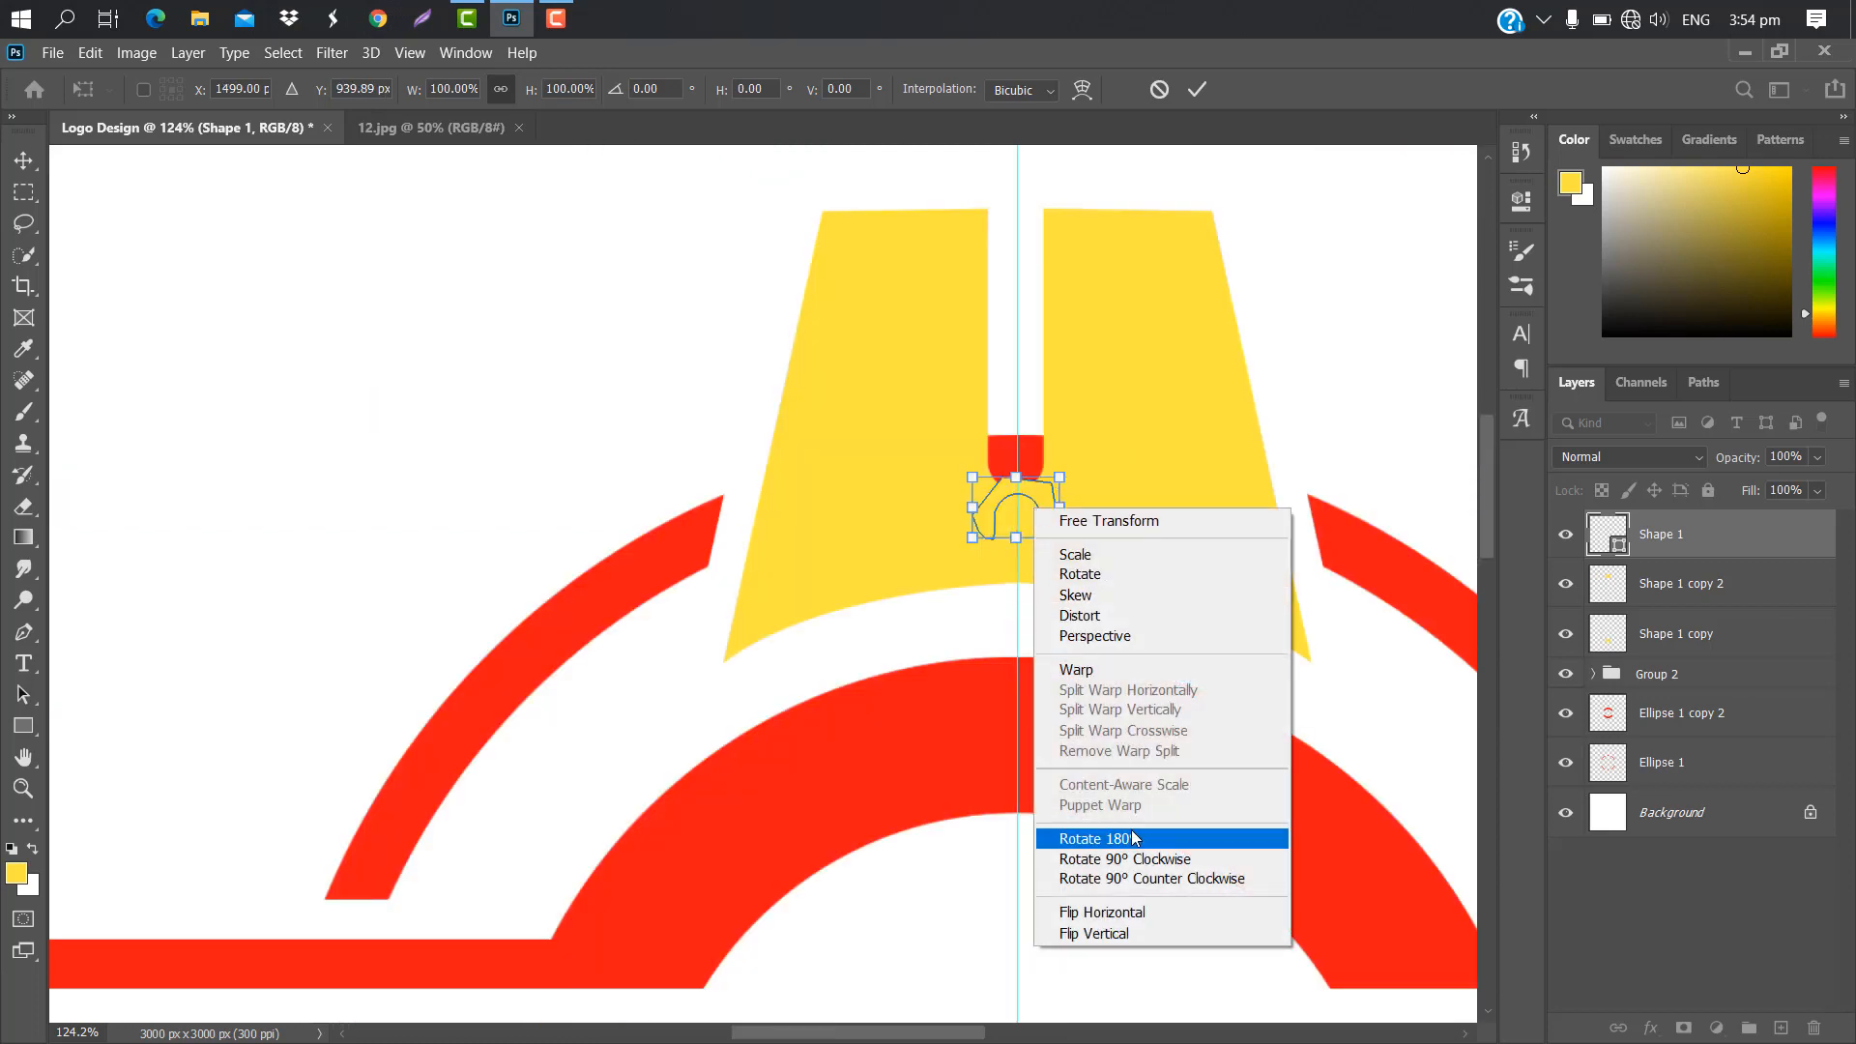
left_click(1097, 838)
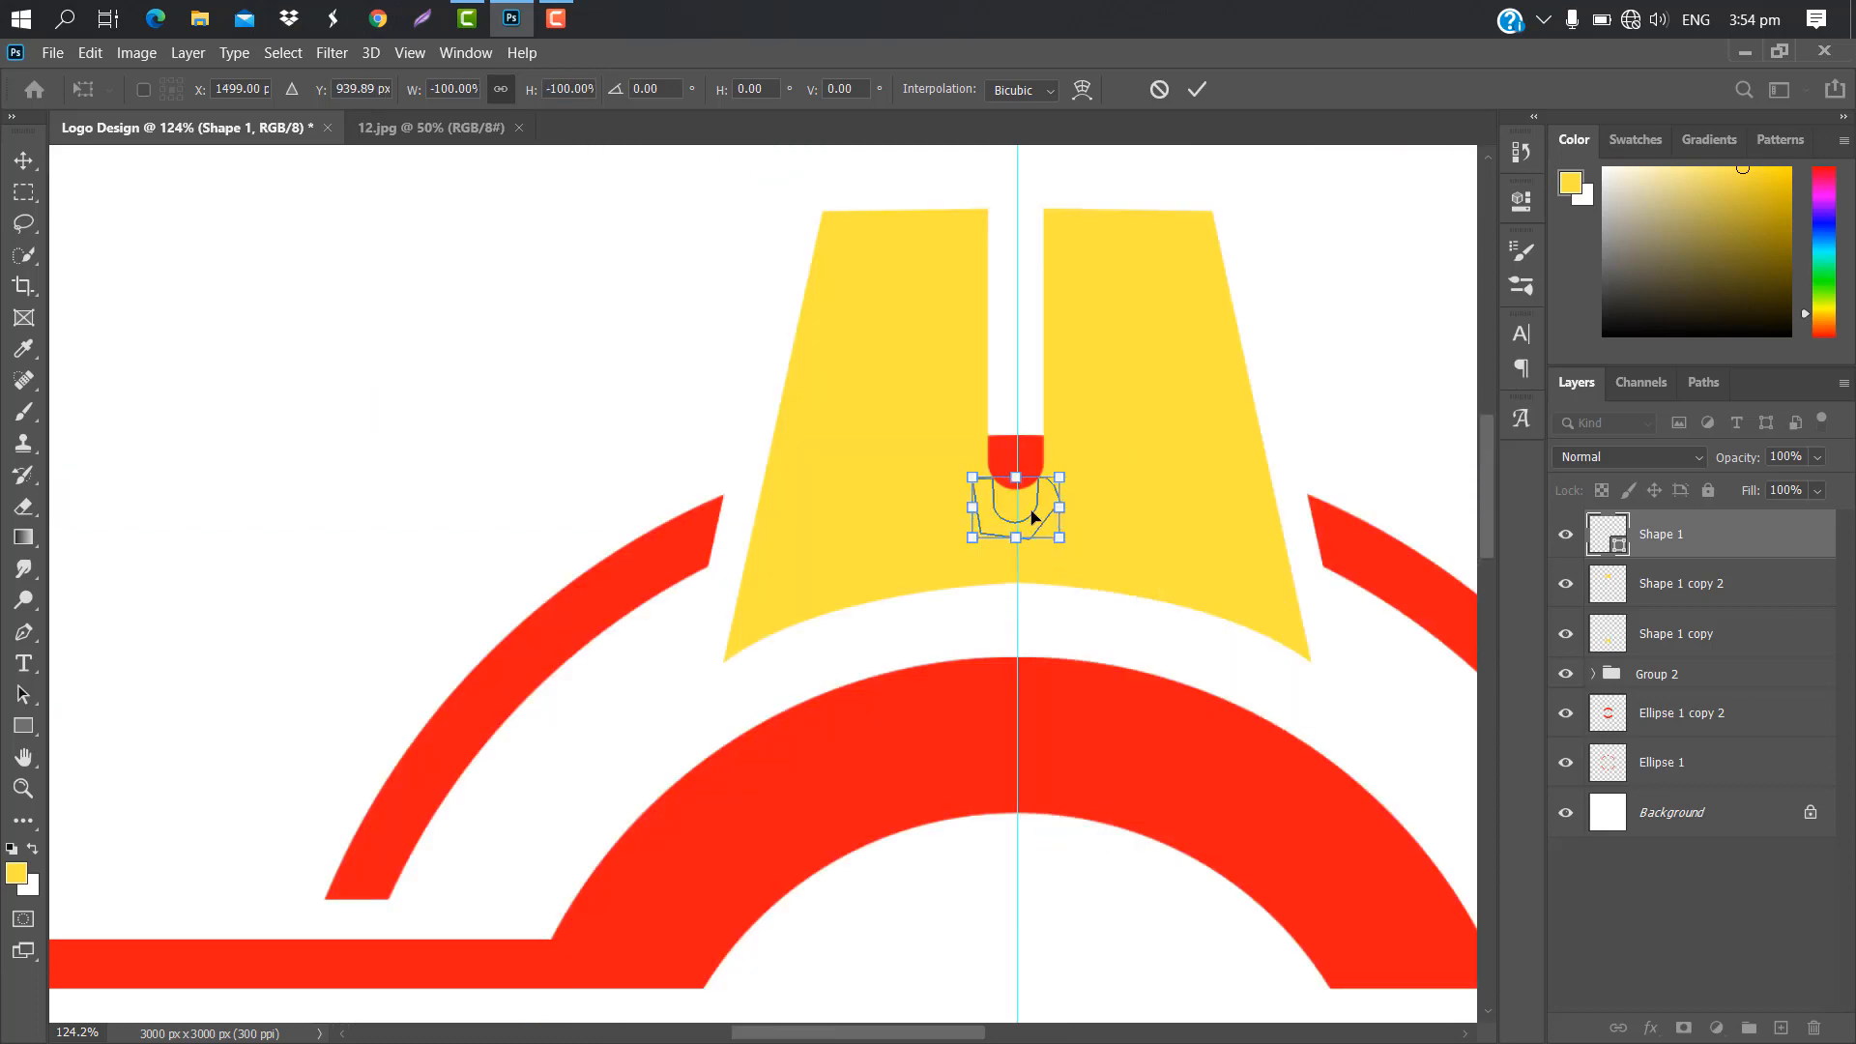
left_click_drag(1032, 517, 1030, 475)
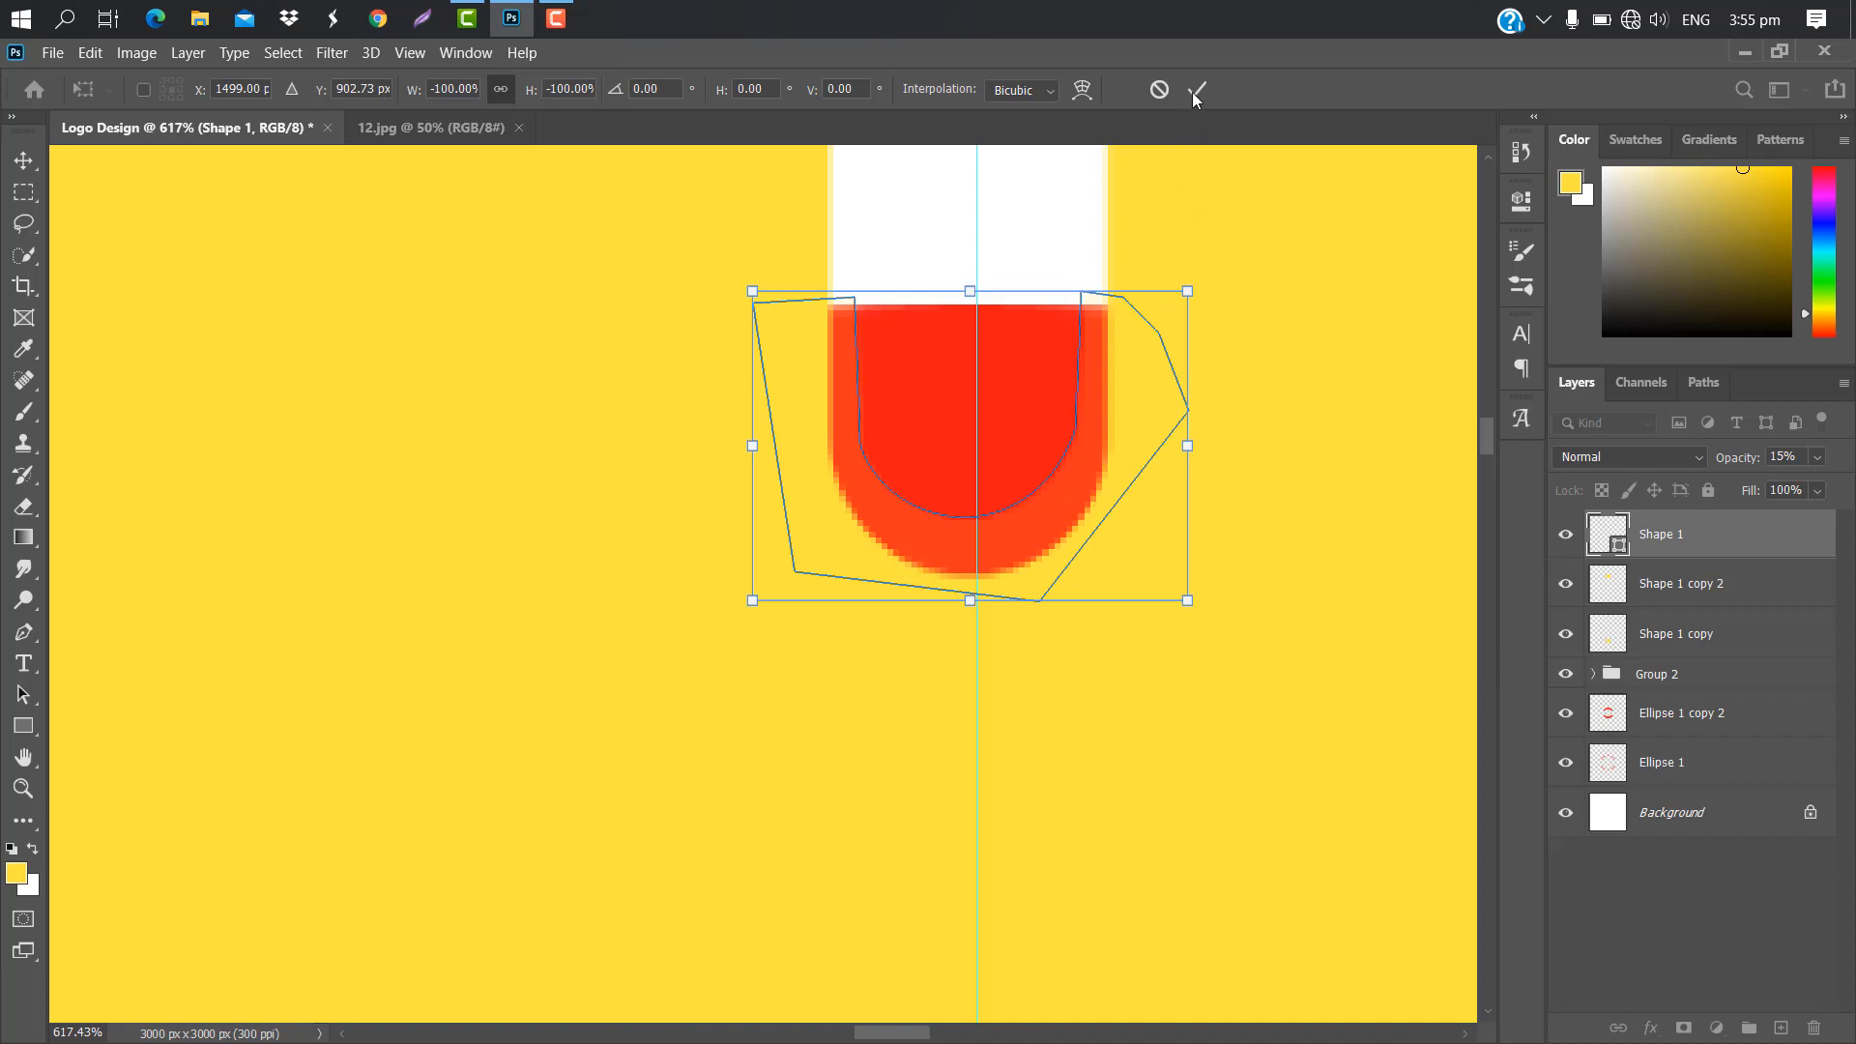
left_click(1196, 91)
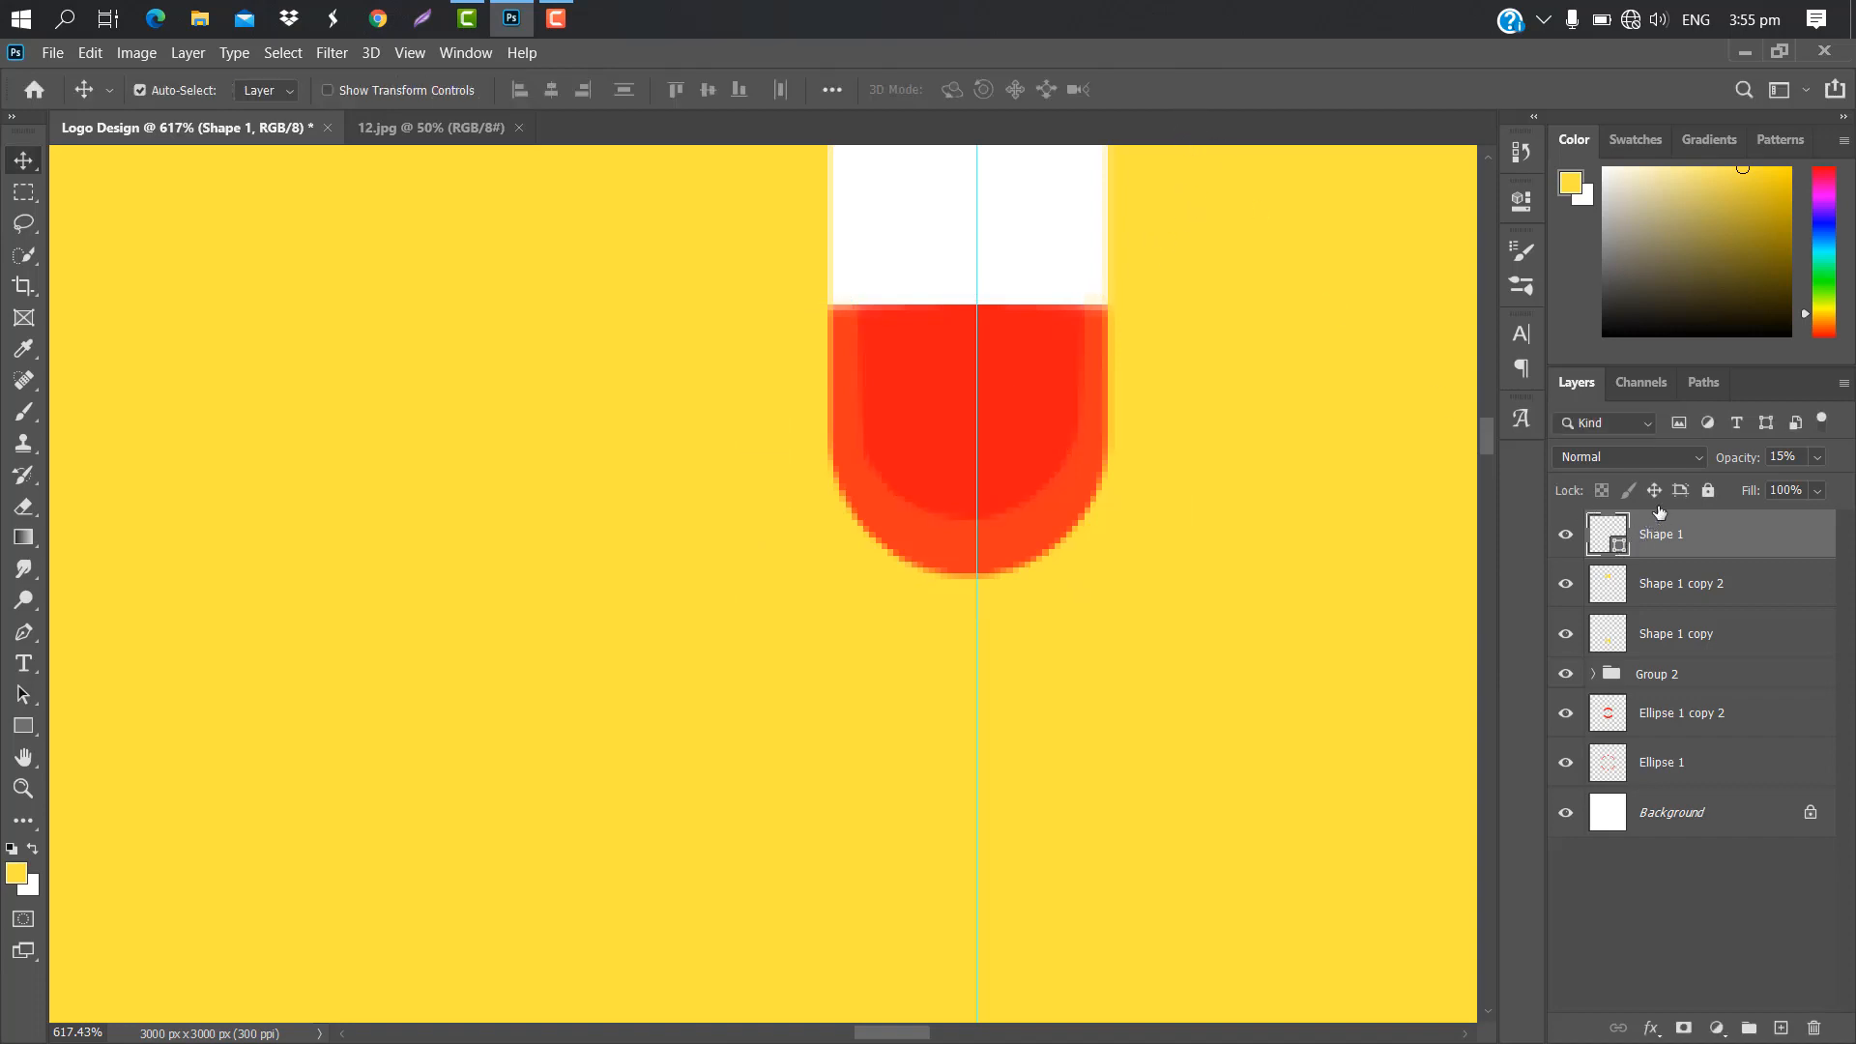
key("Return")
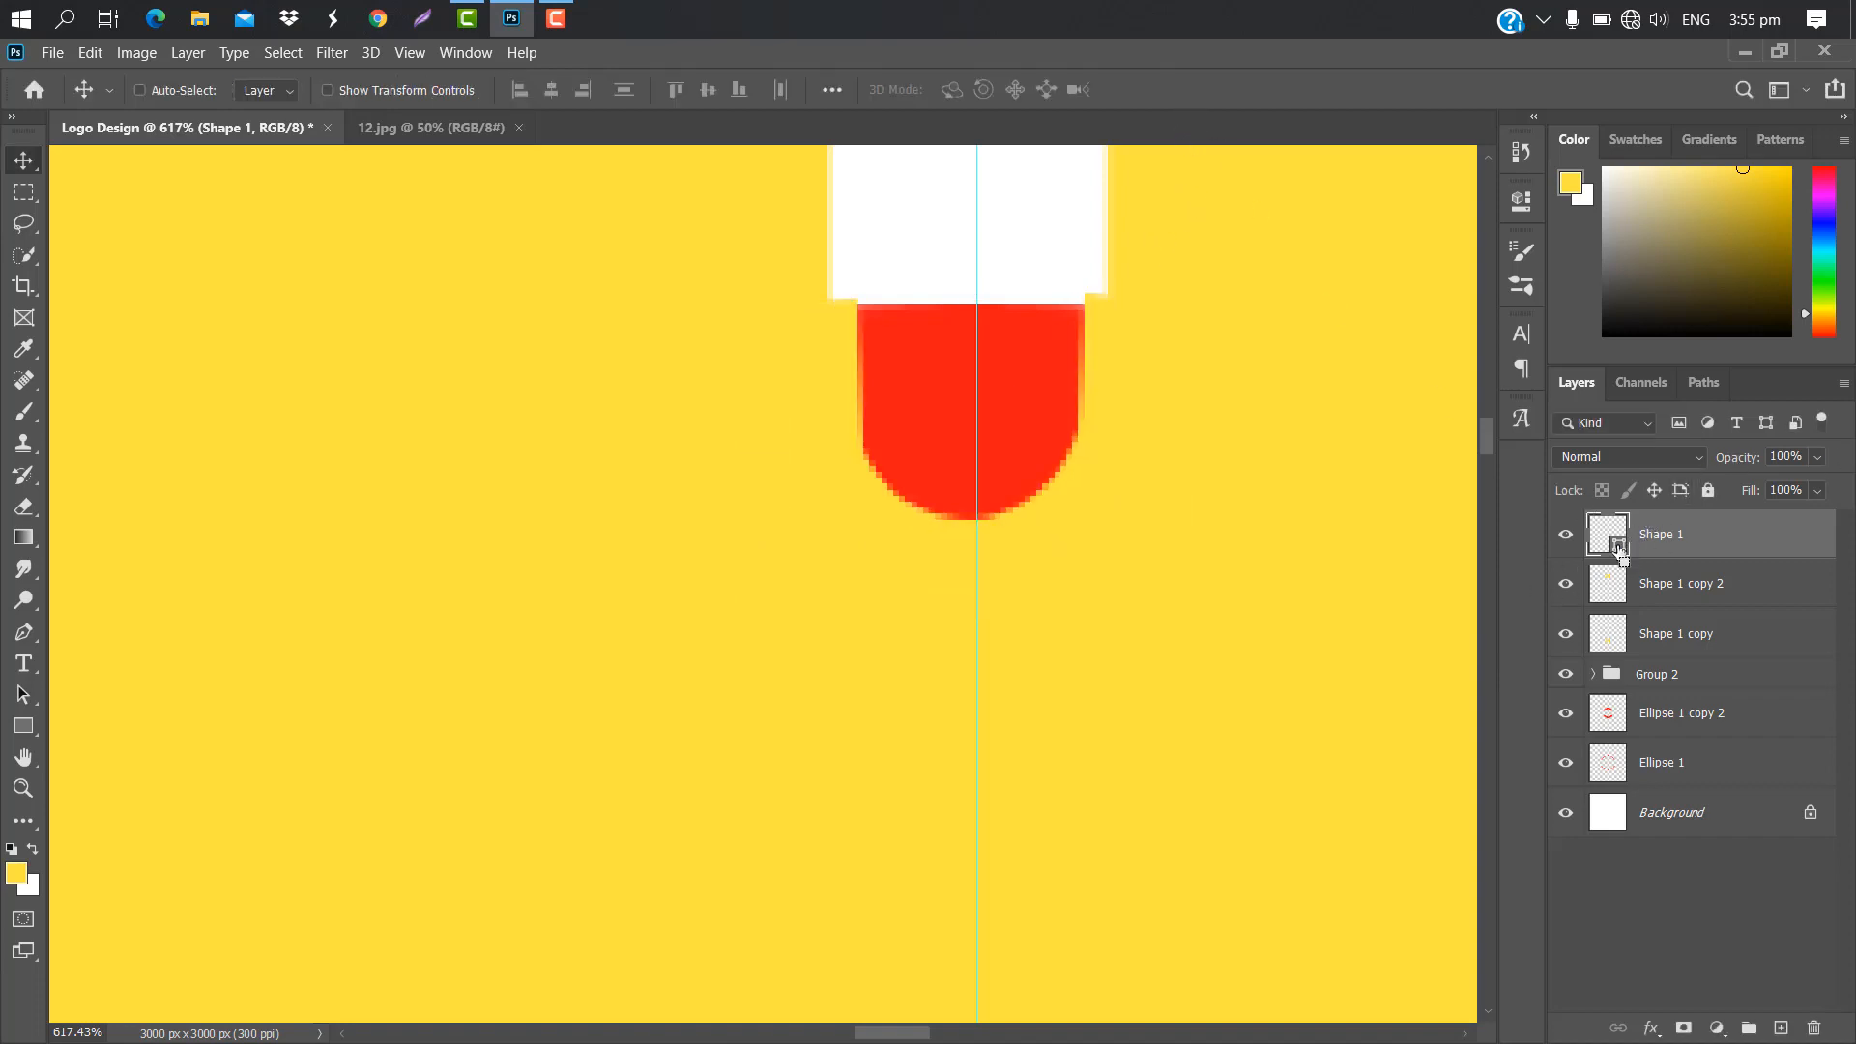
Cut the arched shape's outline out of the upper red tip on the Ellipse 1 layer and delete the Shape 1 layer.
left_click(1609, 535, "ctrl")
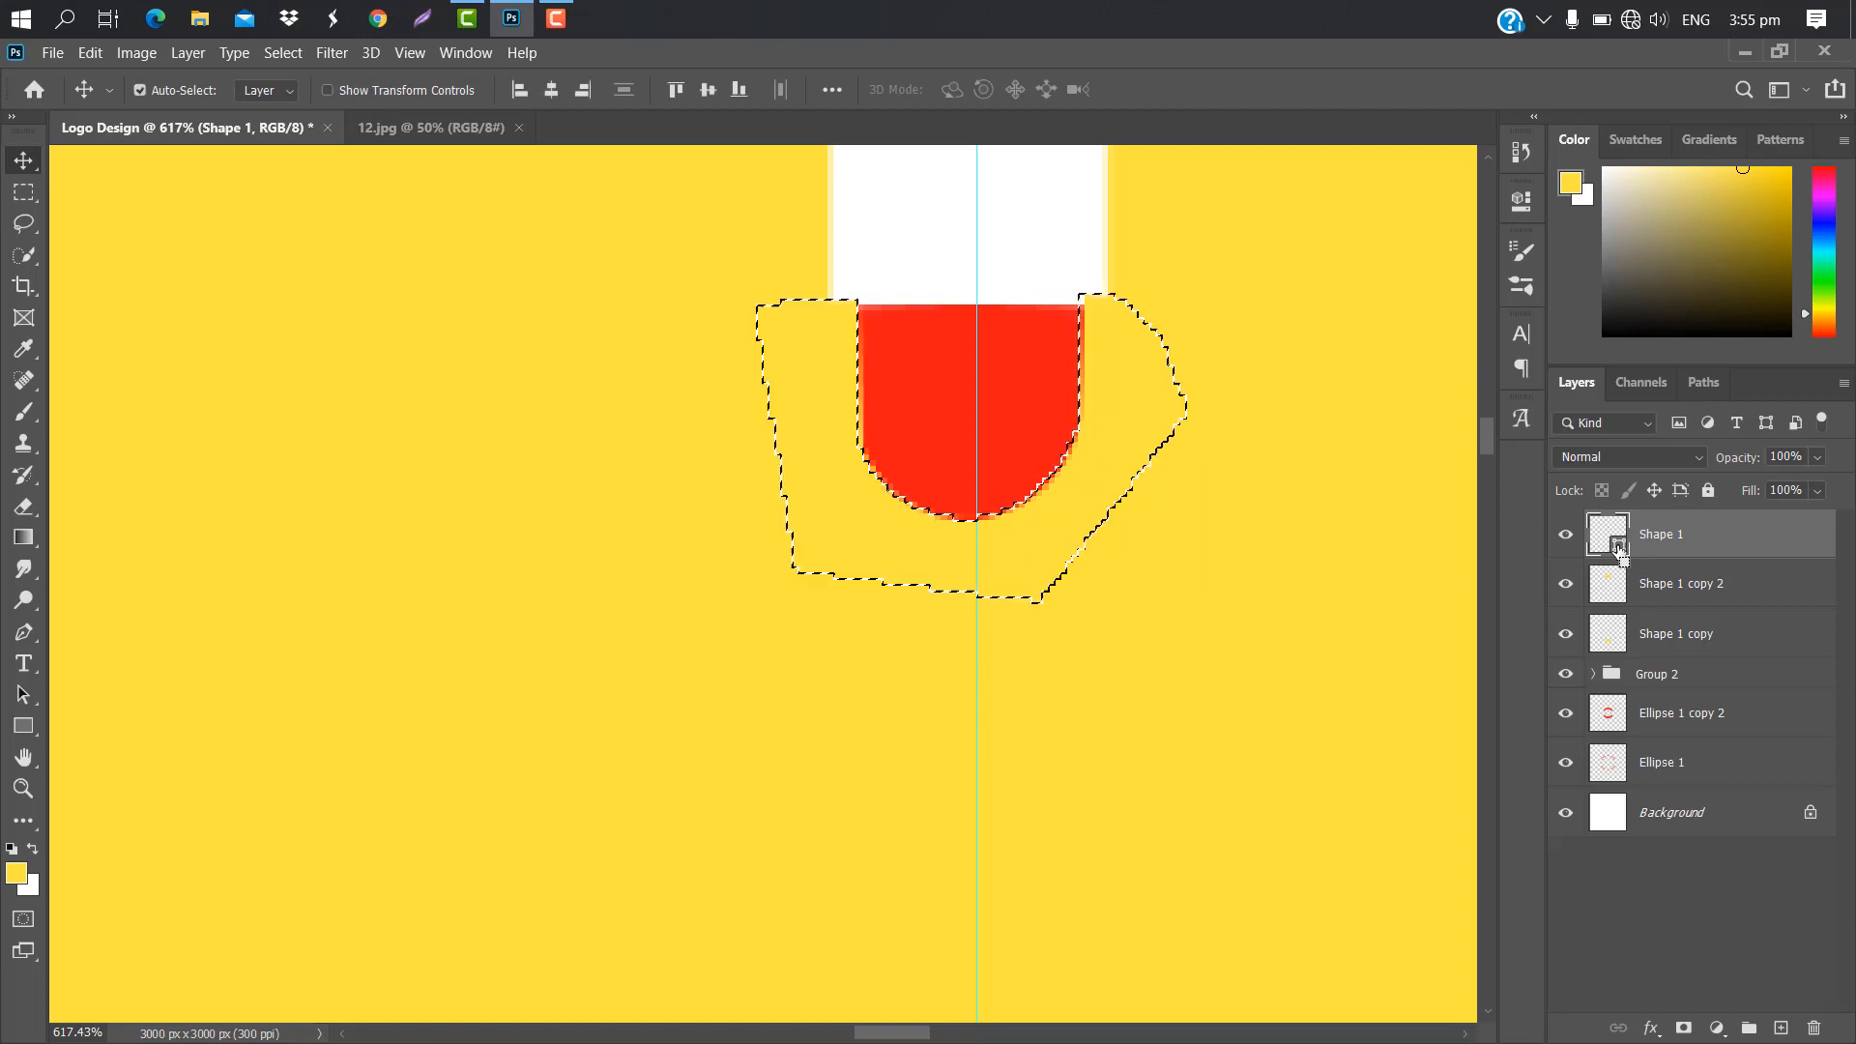
left_click(1730, 764)
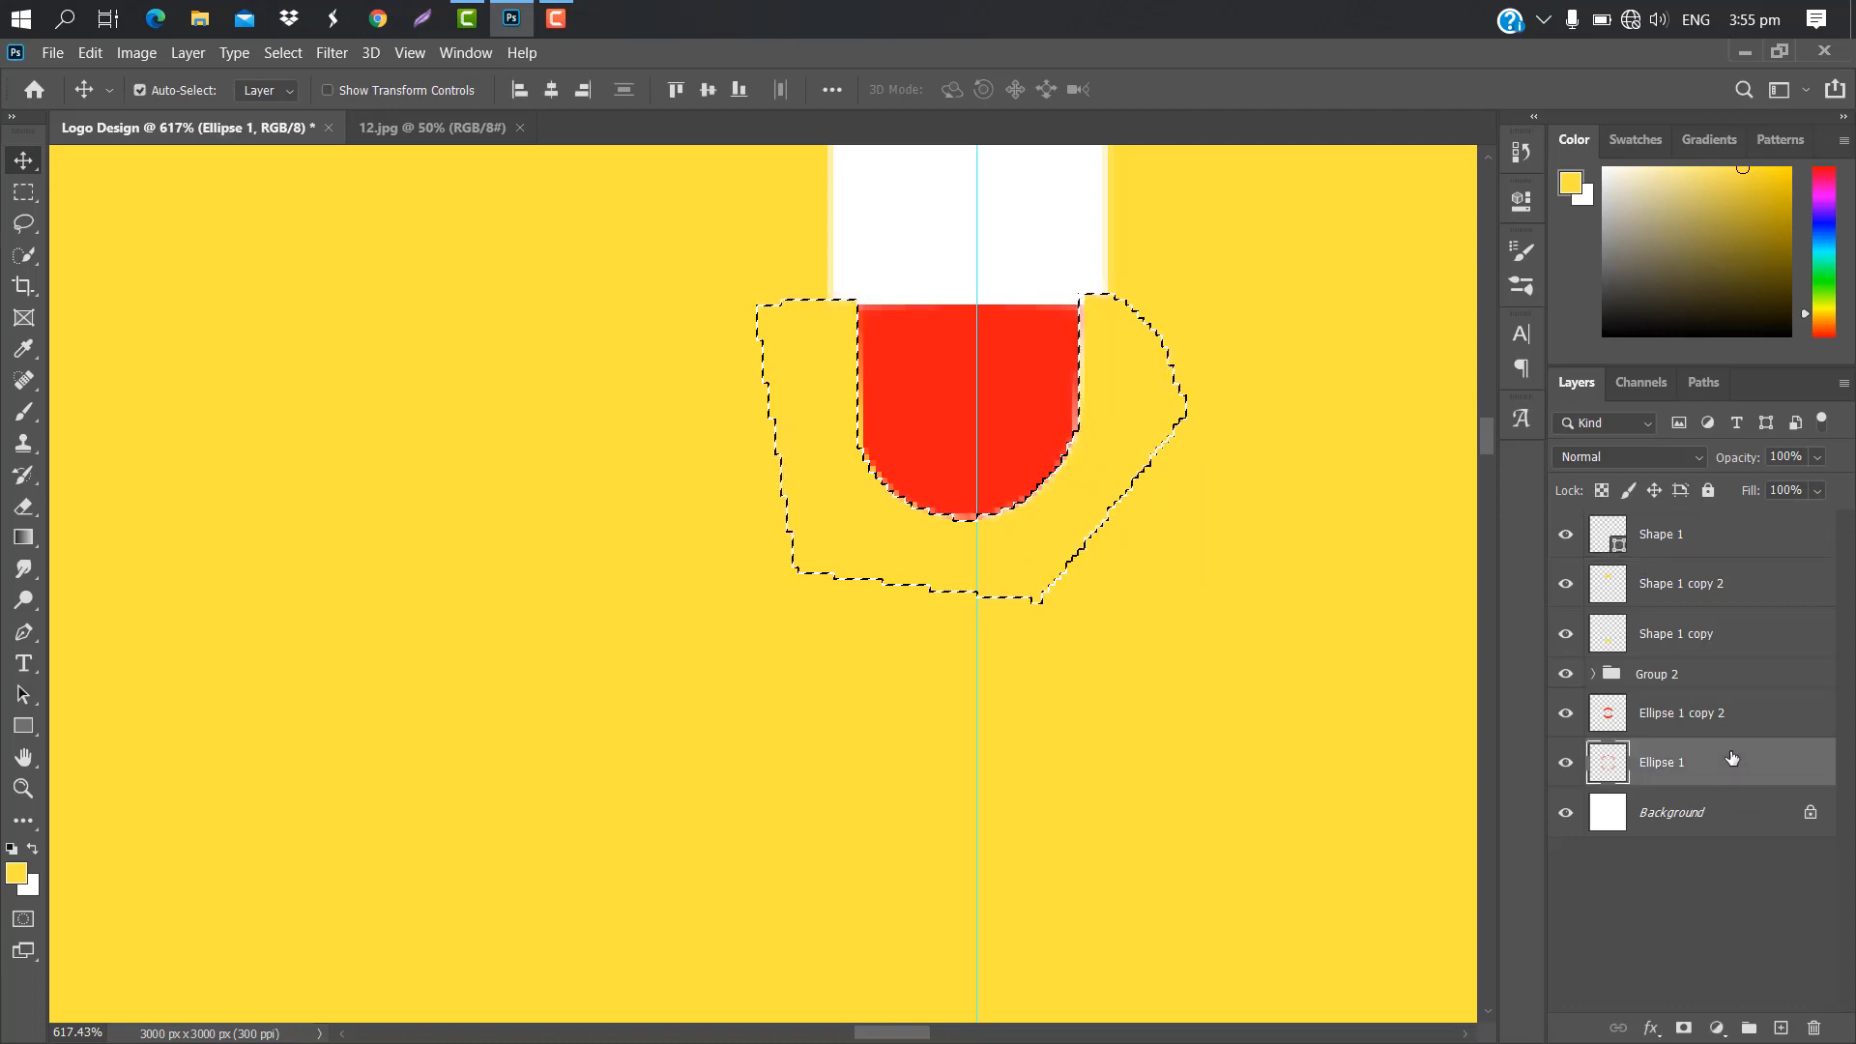
left_click_drag(1766, 532, 1813, 1028)
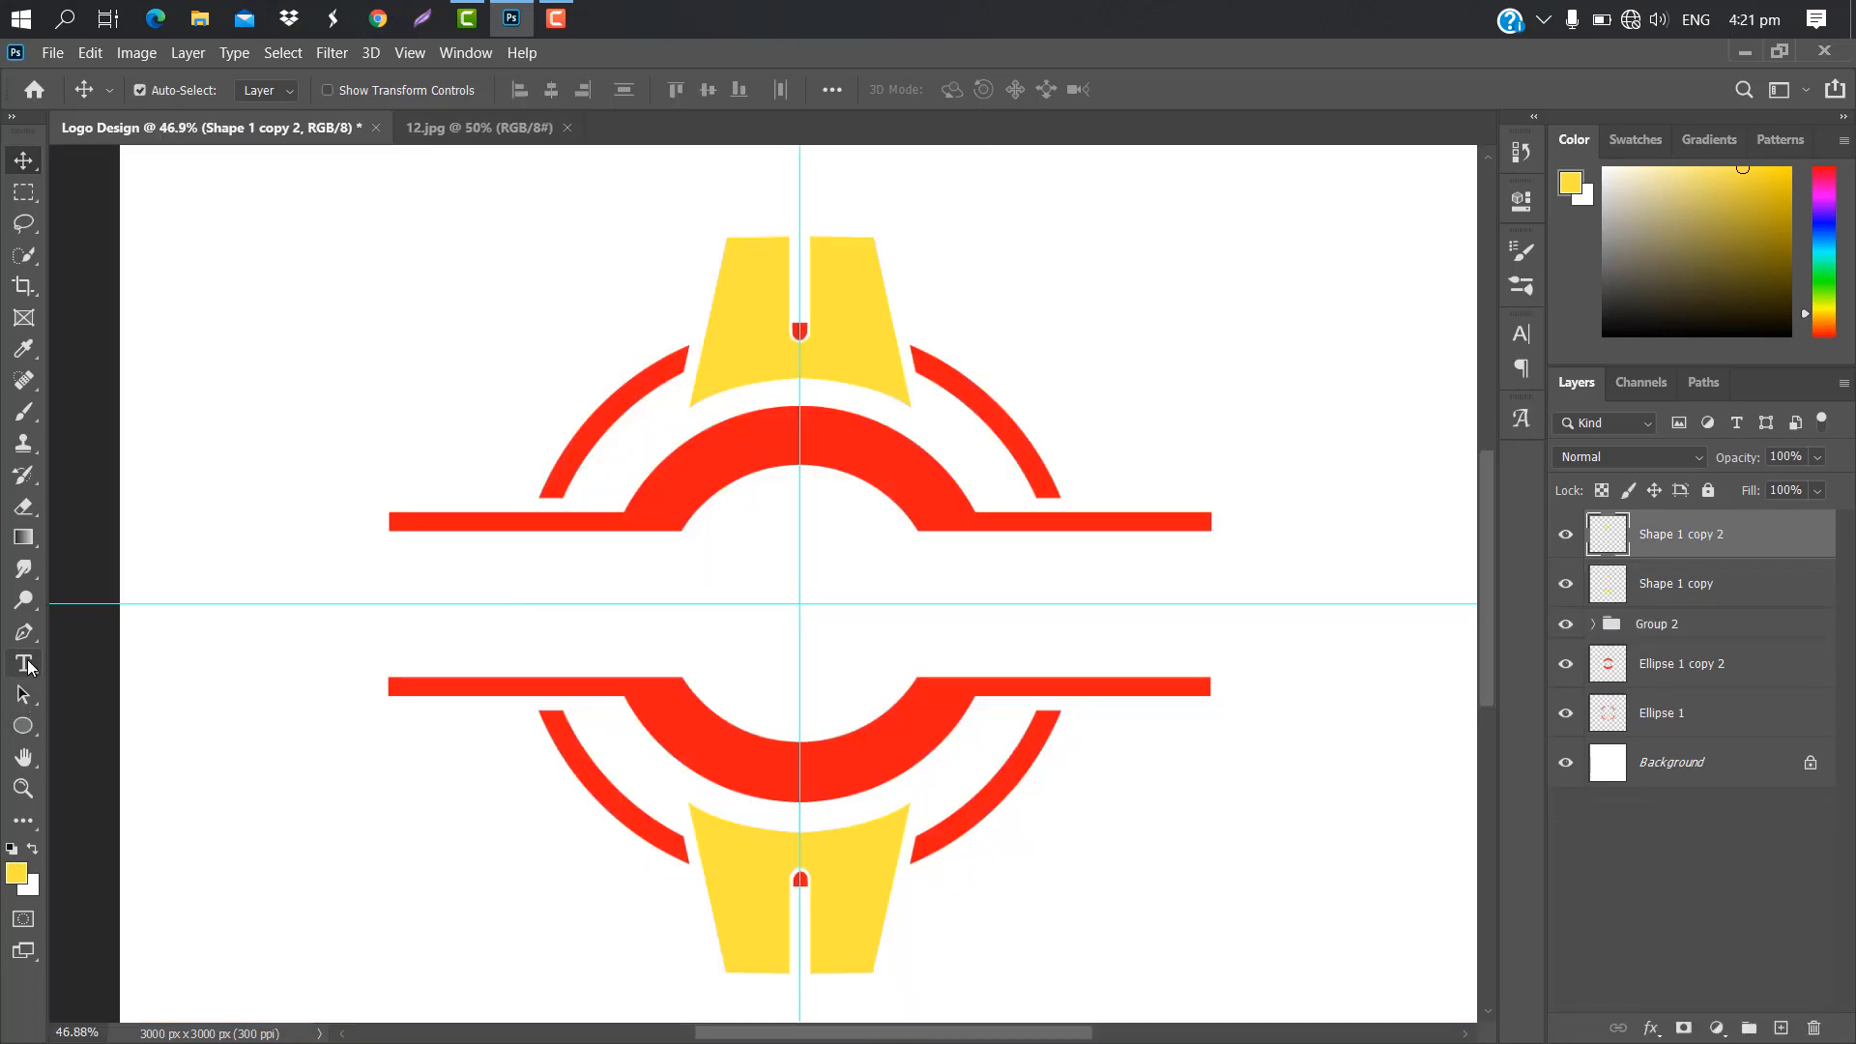
Add the yellow text "600 WATCHES" in Bahnschrift Bold at 44.01 pt just under the upper red bar's outer end.
left_click(25, 664)
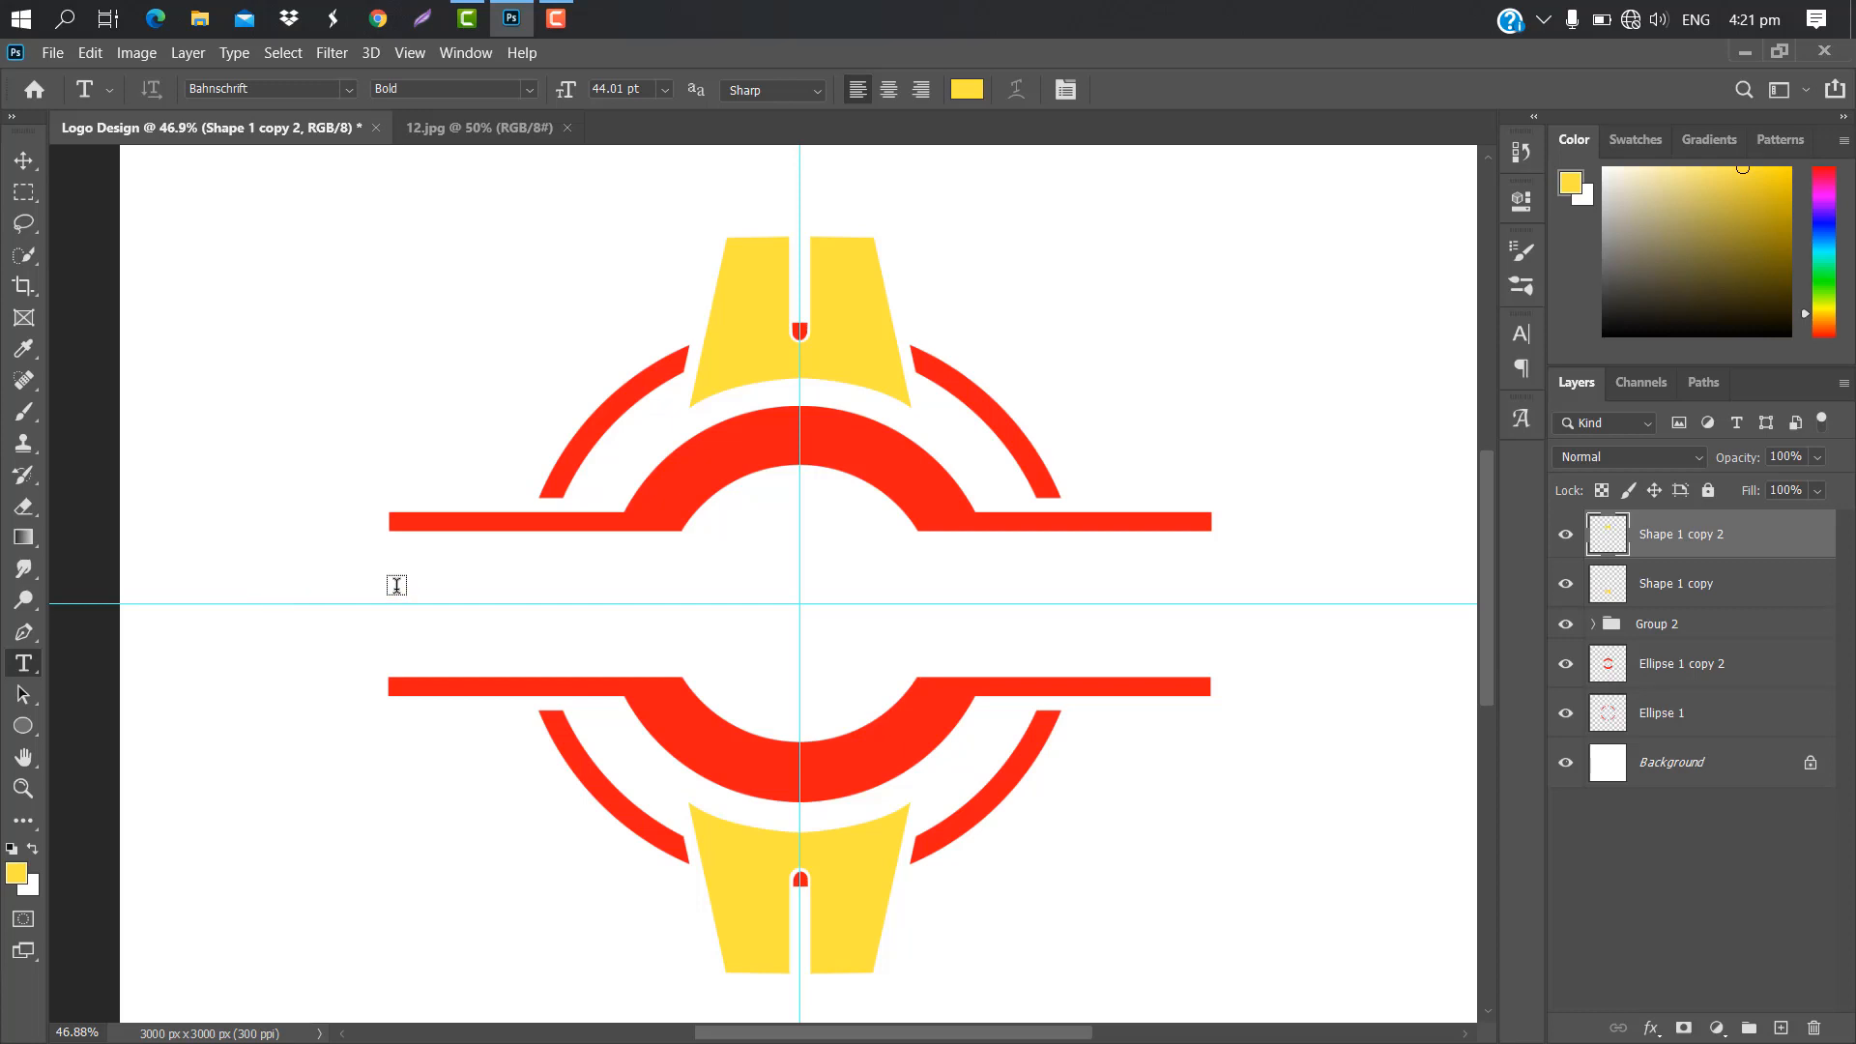
left_click(397, 585)
key("BackSpace")
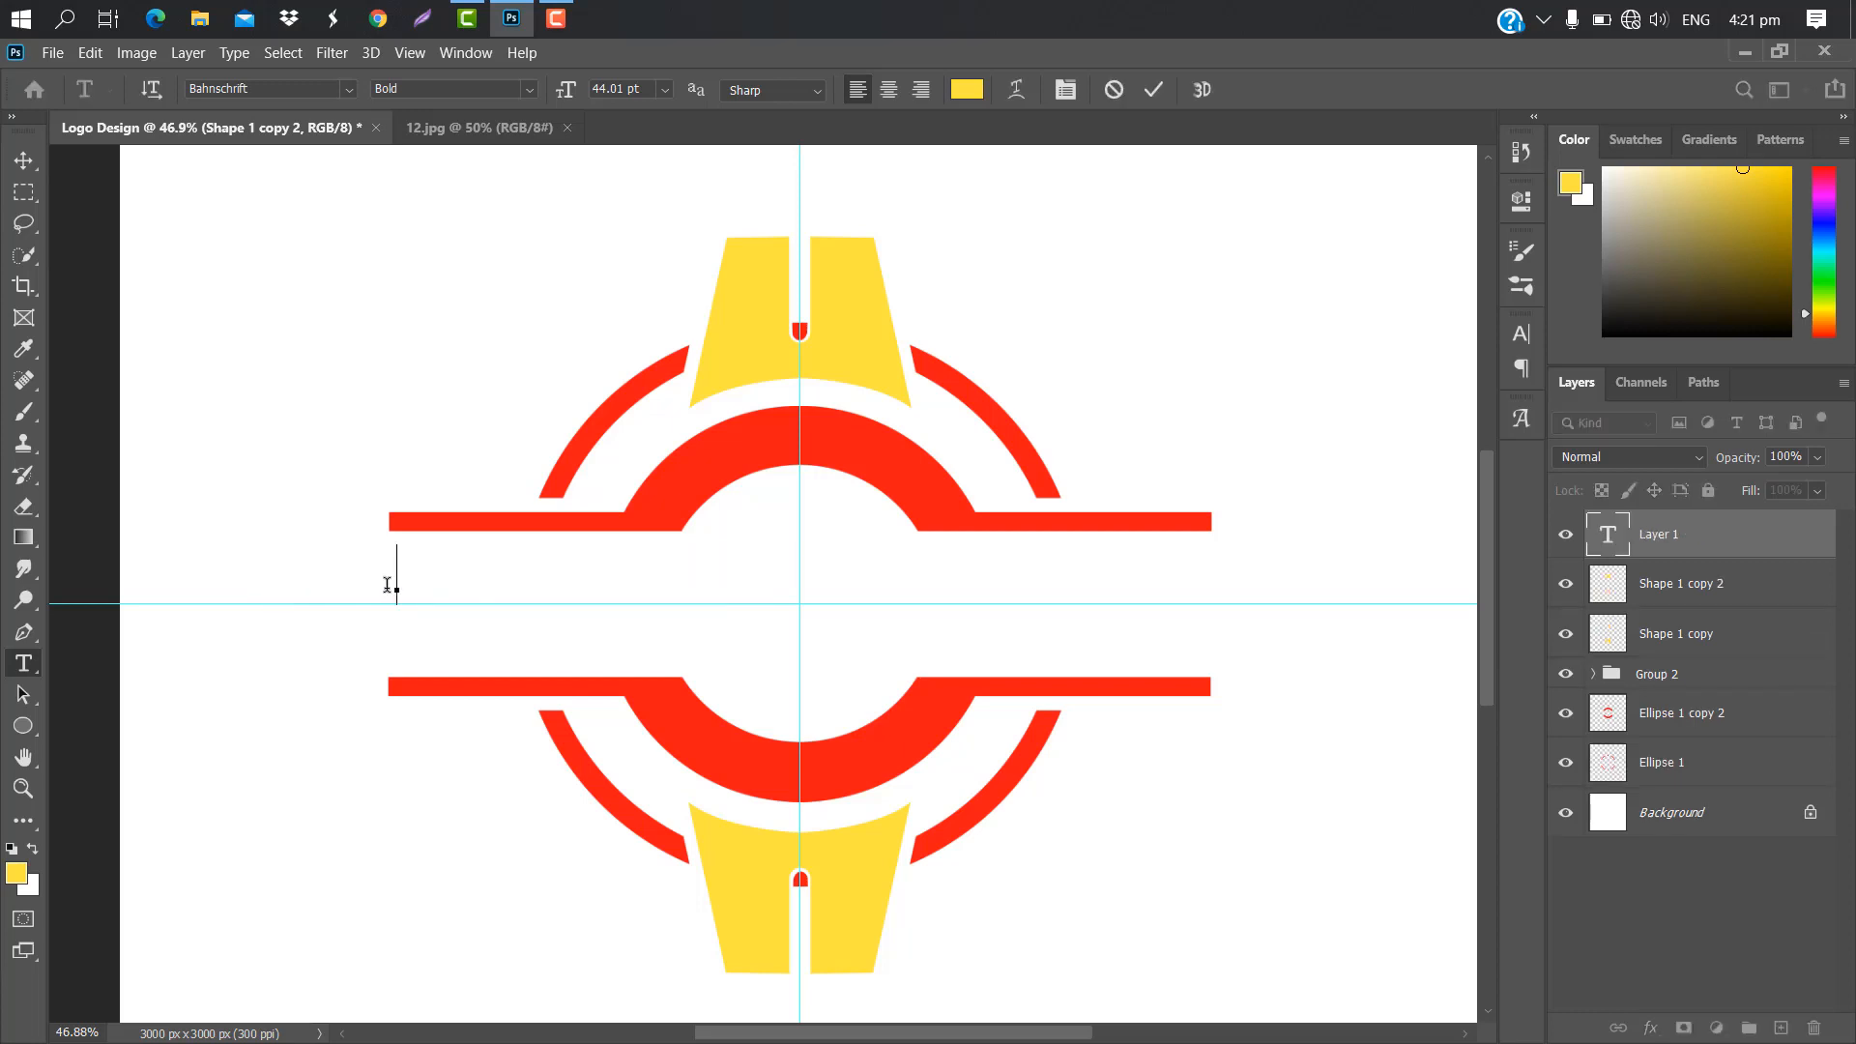
type("600 WATCHES")
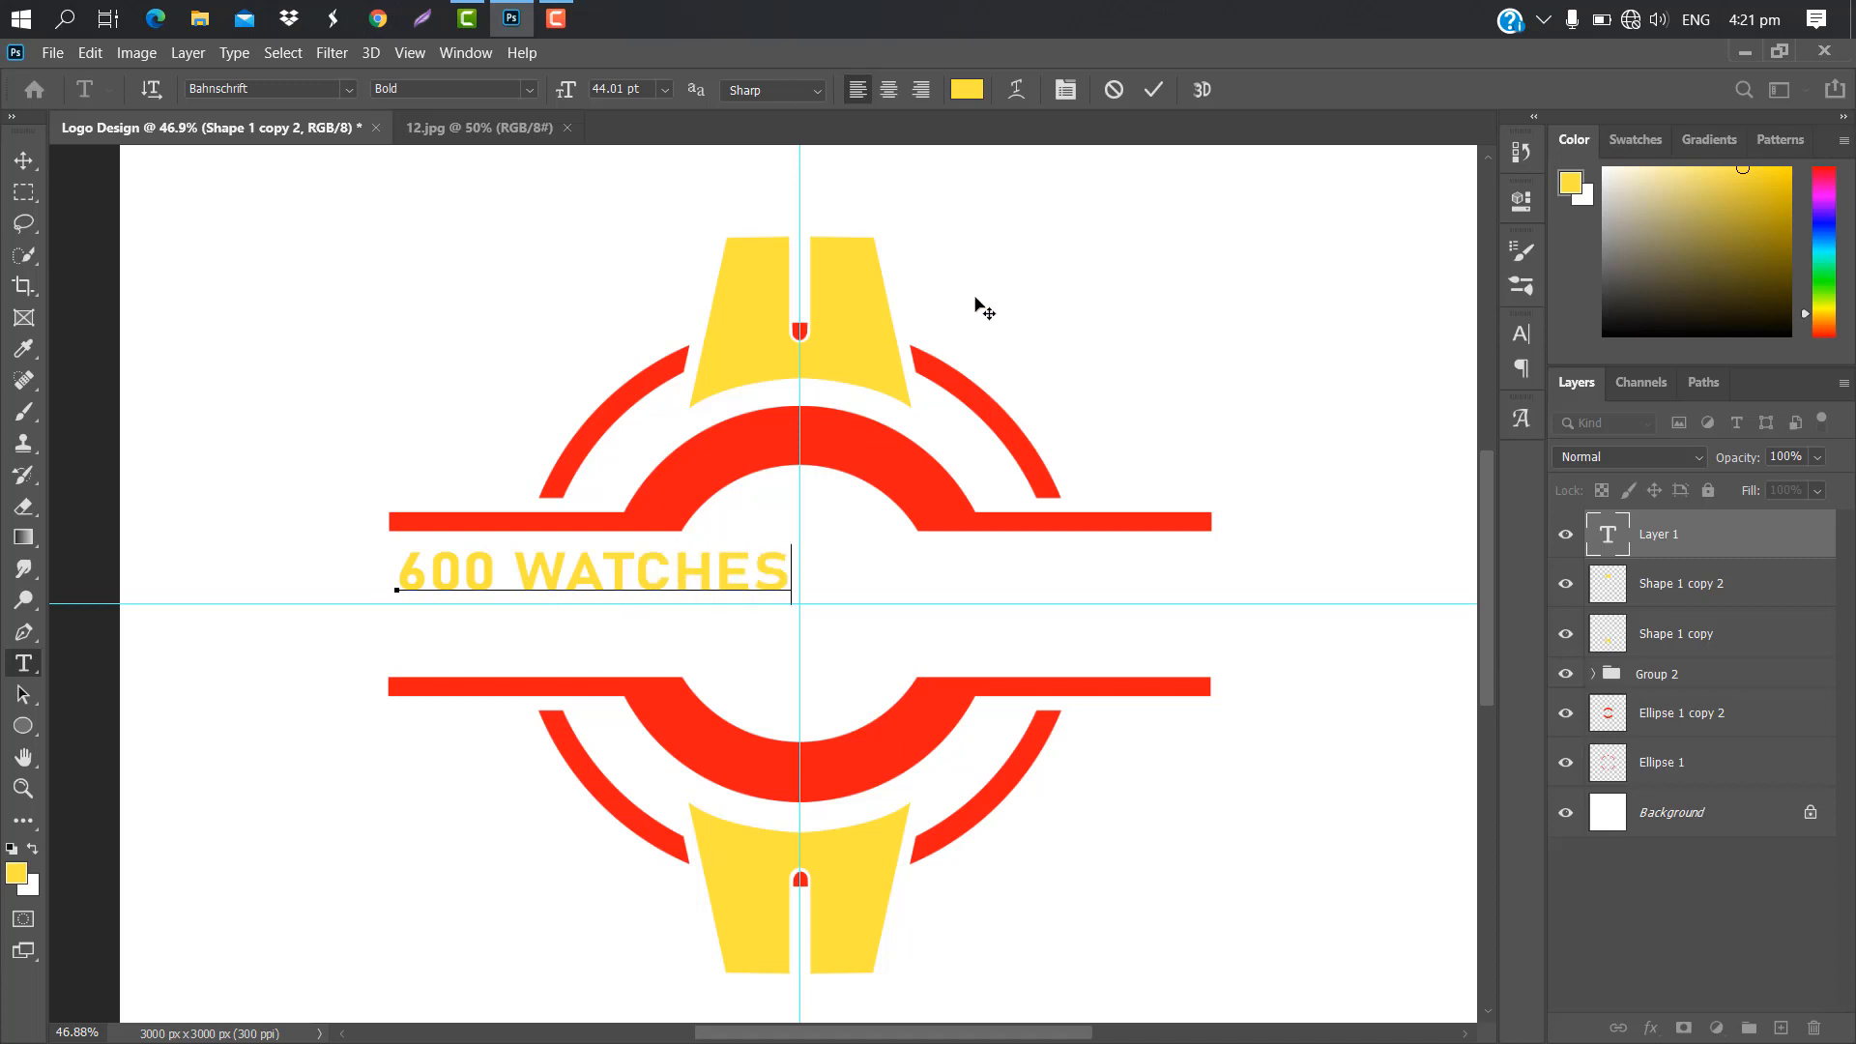
left_click(1155, 90)
Scale the 600 WATCHES text to about 182.6% and centre it on the vertical guide between the red bars.
key("ctrl+t")
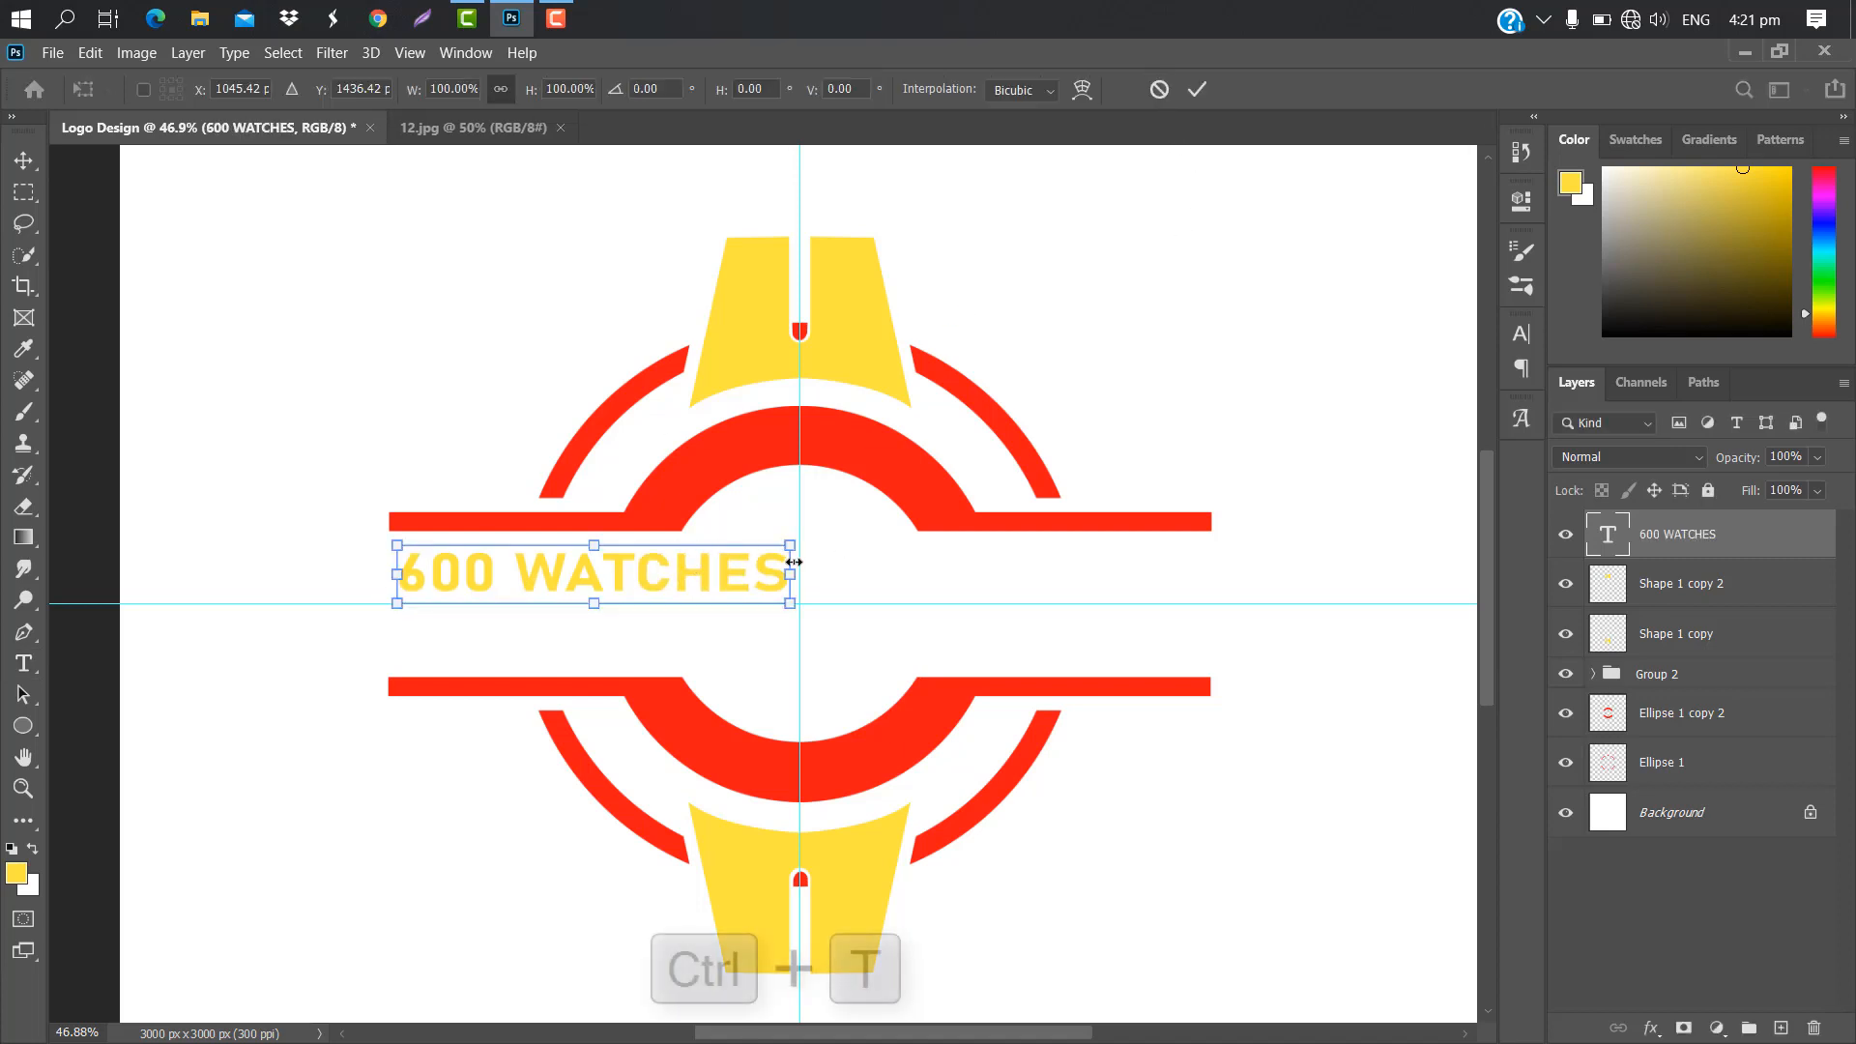
left_click_drag(816, 547, 1116, 522)
left_click_drag(877, 574, 921, 582)
left_click(1203, 90)
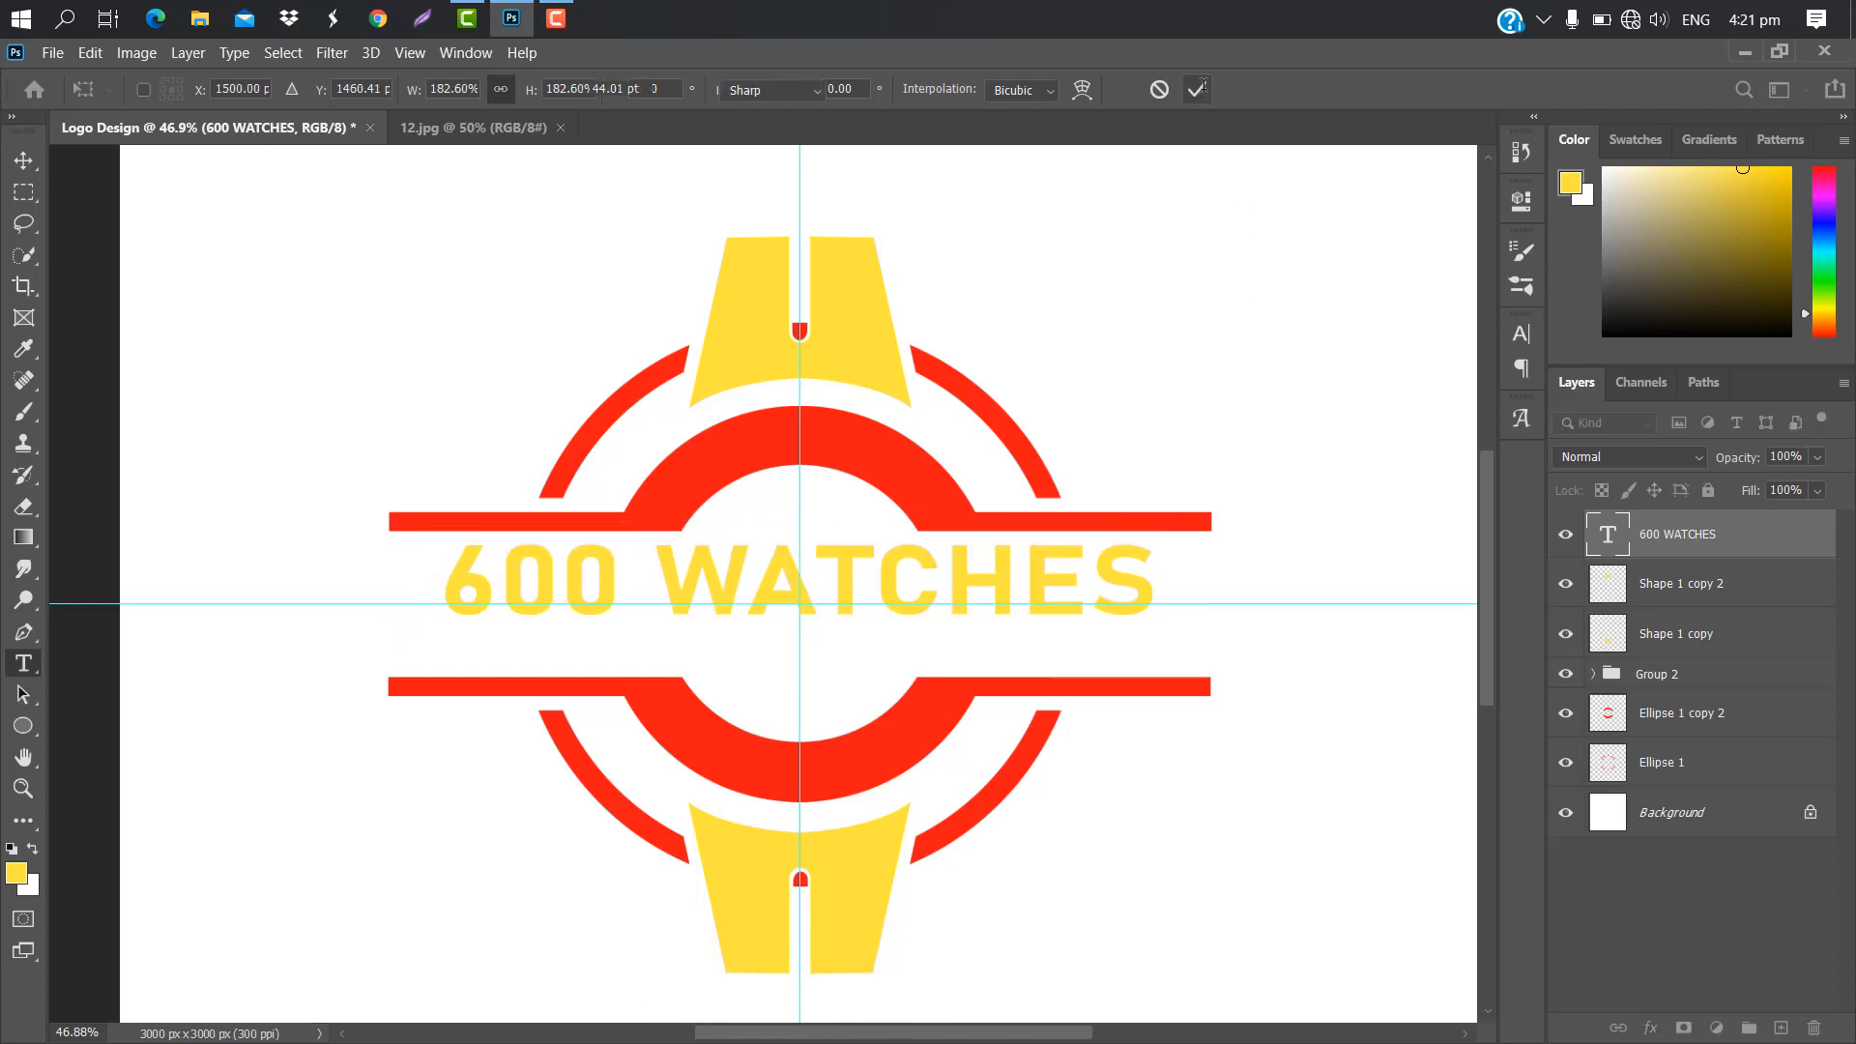
Set the 600 WATCHES text's tracking to 60 and its horizontal scale to 75%.
key("t")
left_click(1521, 333)
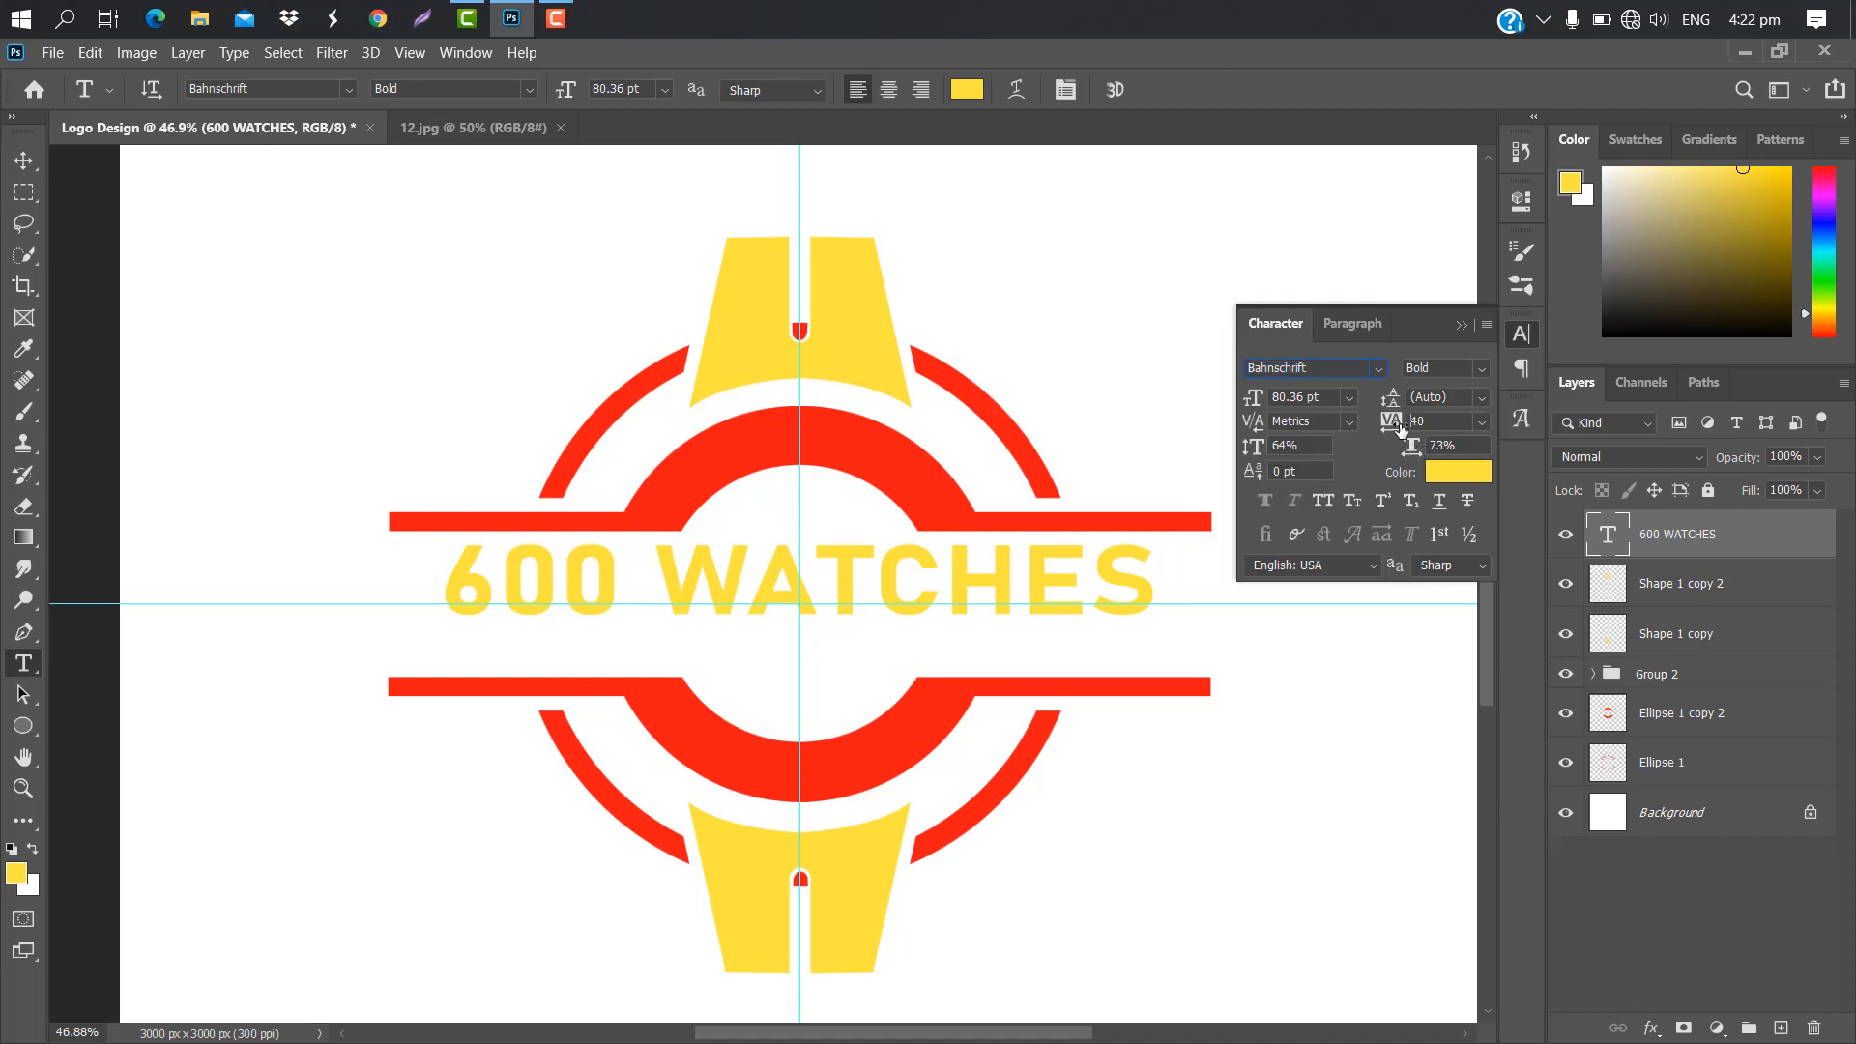
mouse_move(1398, 433)
left_mouse_down()
mouse_move(1427, 433)
mouse_move(1403, 448)
left_mouse_up()
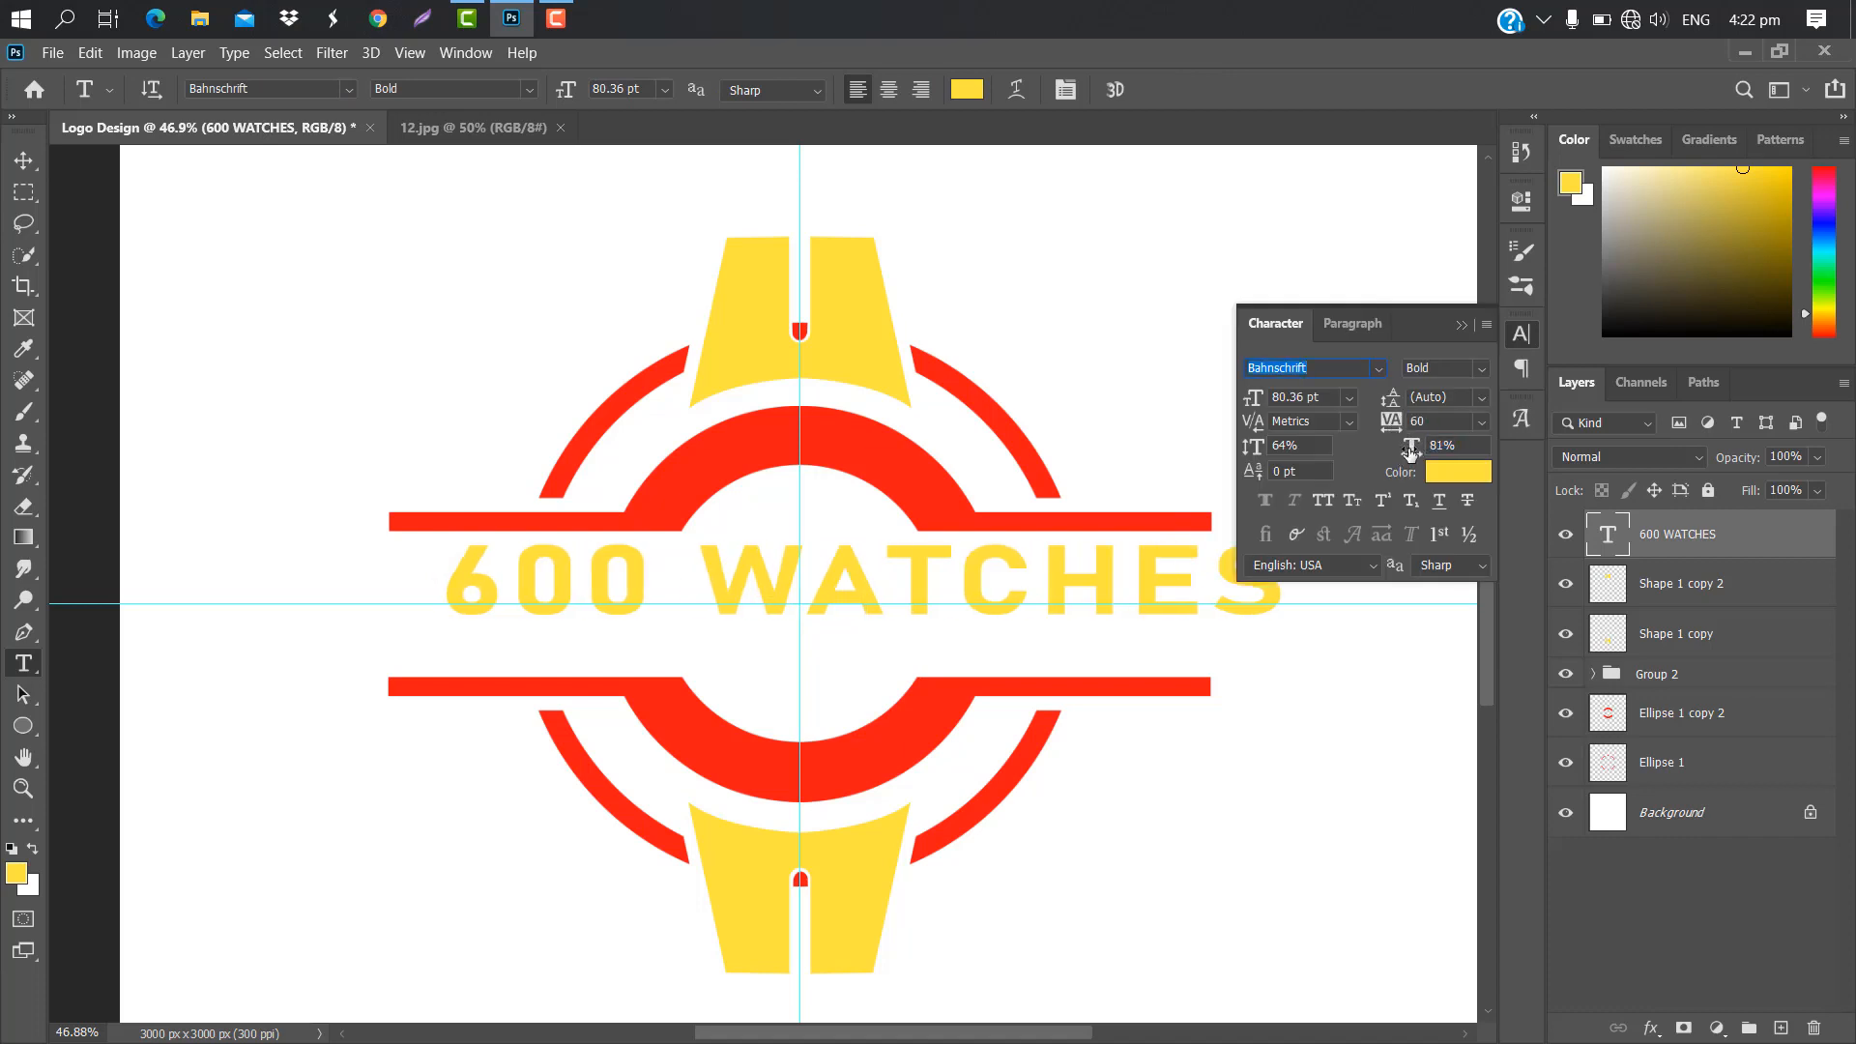
left_click(1462, 325)
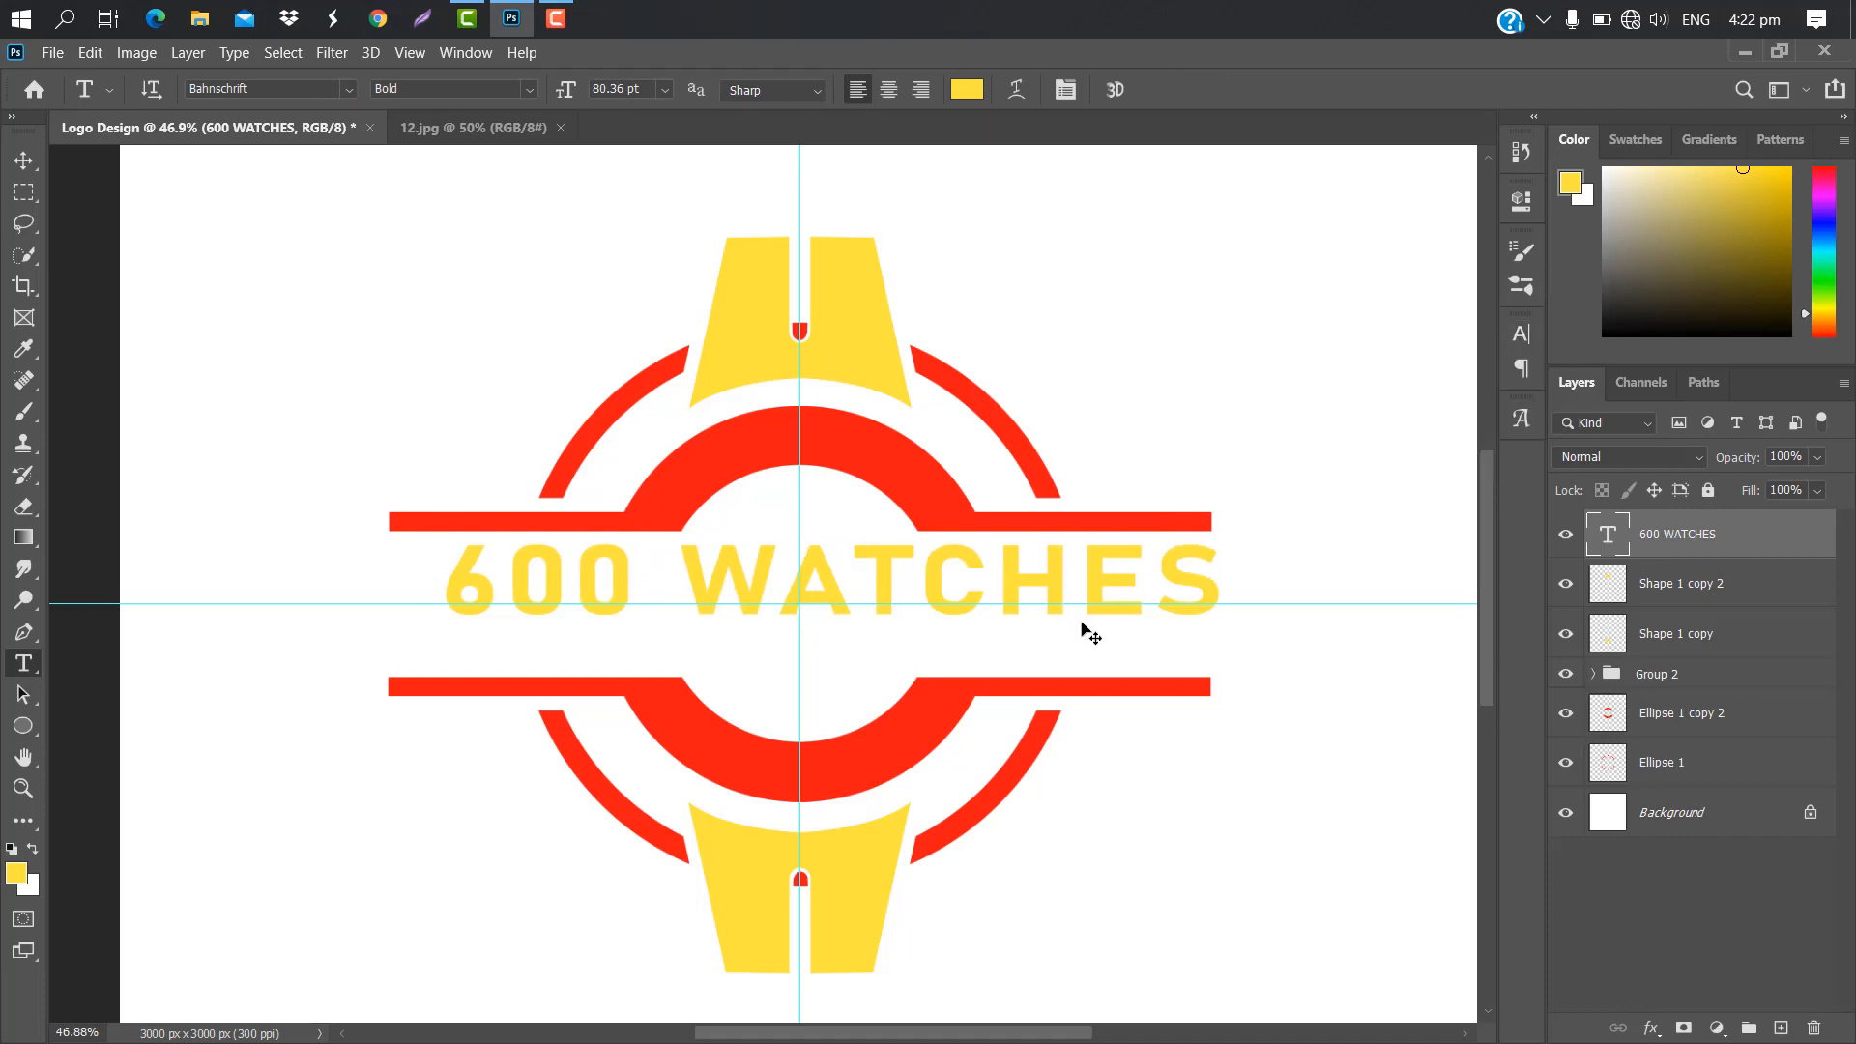
Scale the 600 WATCHES text to about 104% so it spans the red bars' width, centred on the vertical guide.
key("ctrl+t")
left_click_drag(437, 582, 389, 585)
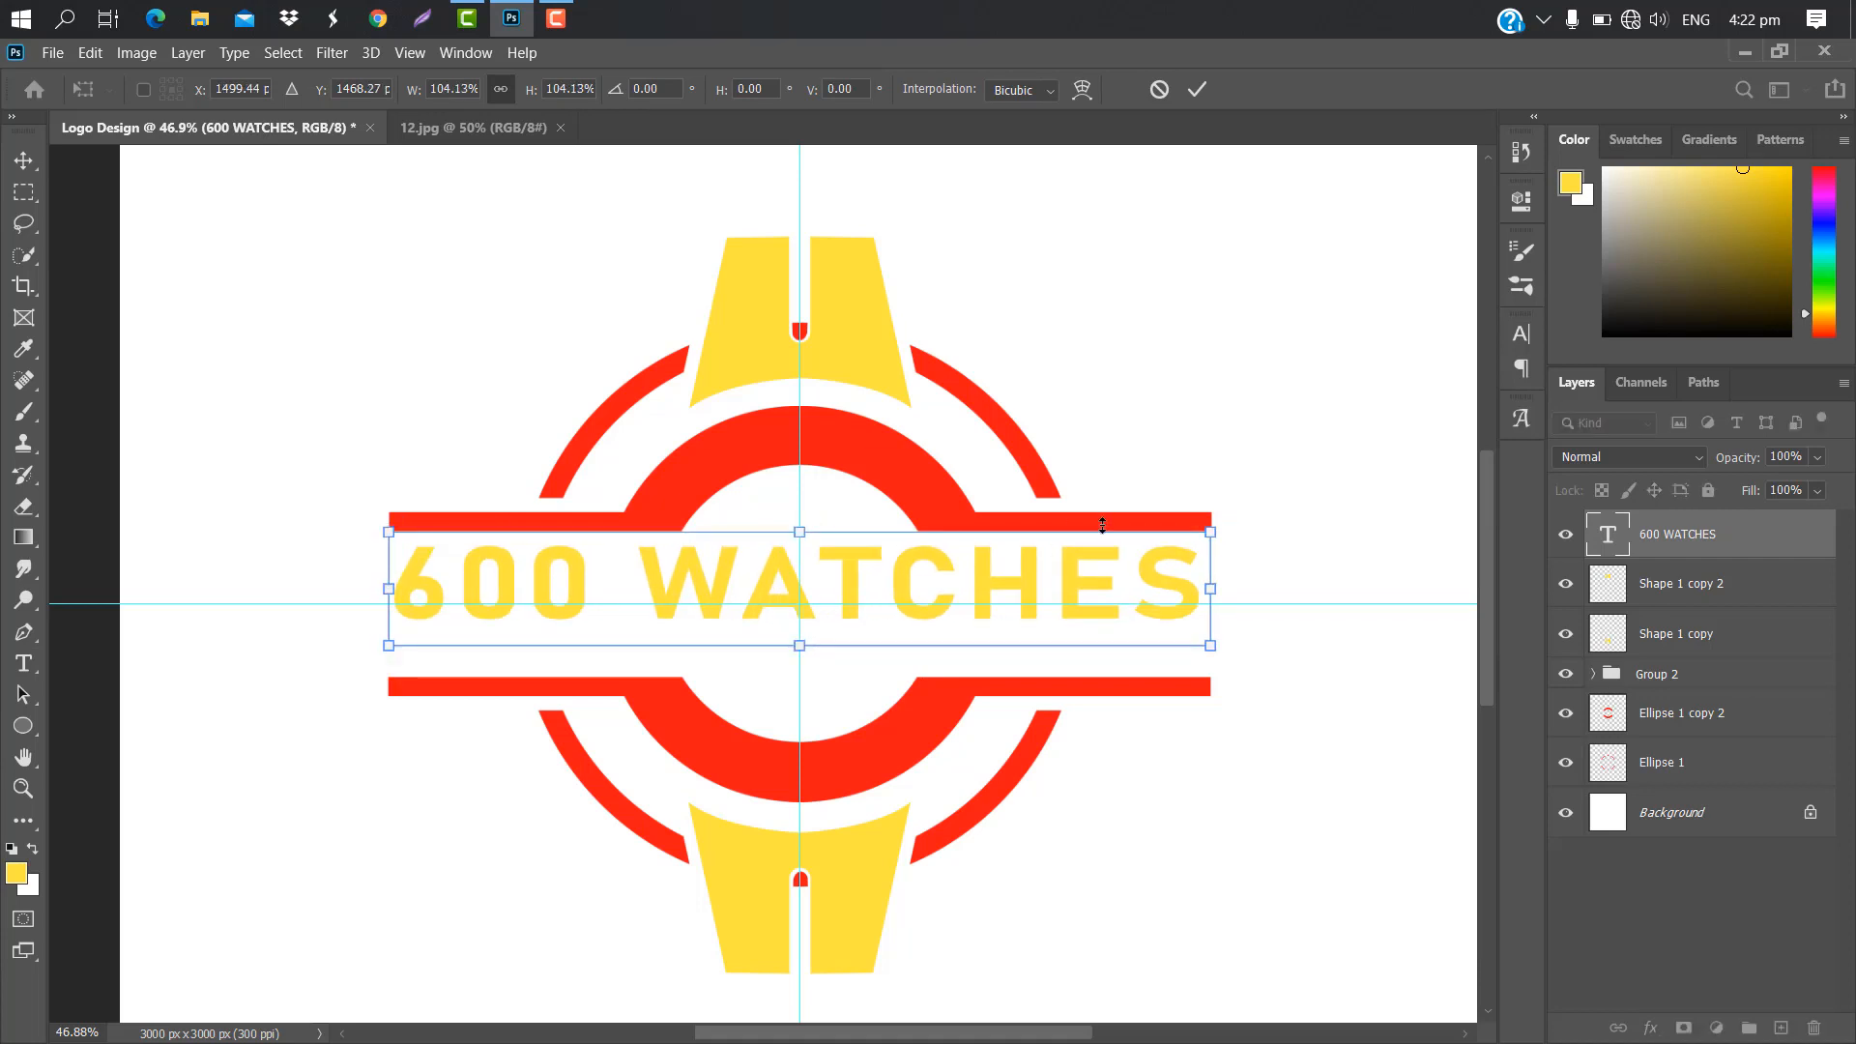
left_click(1195, 89)
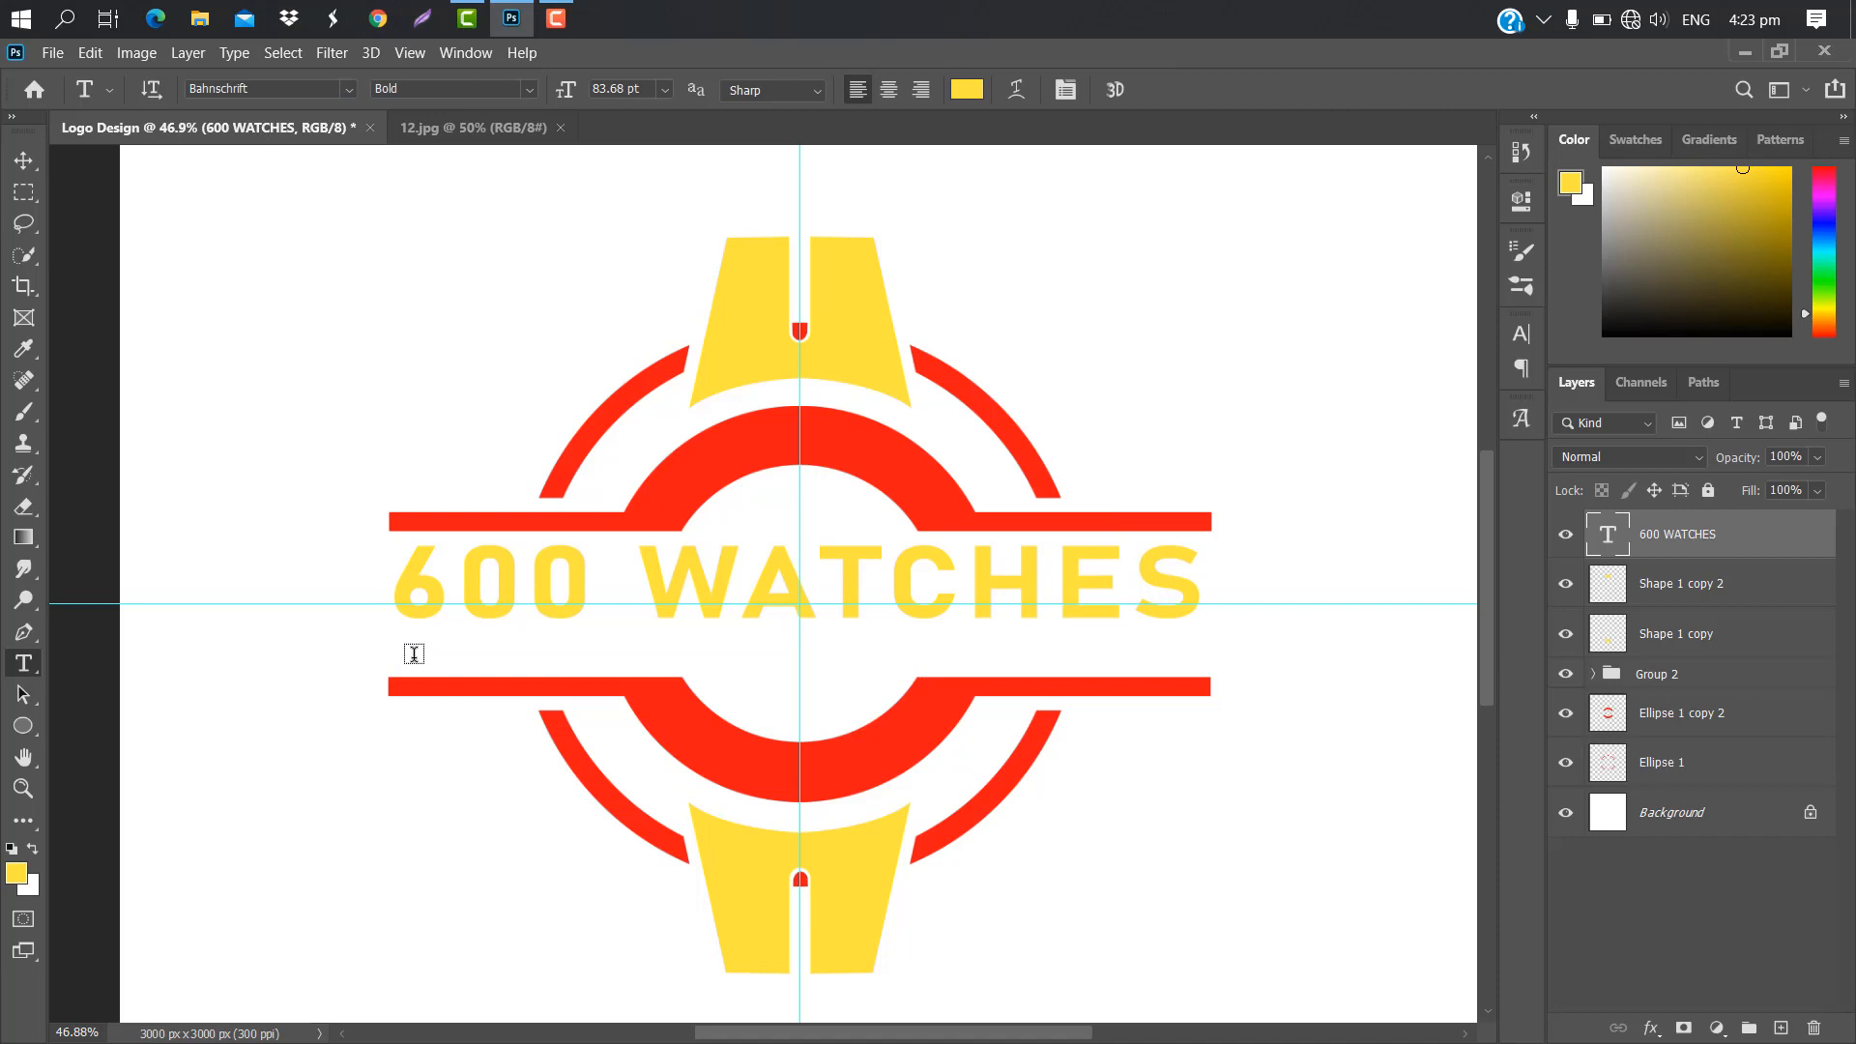
Add the tagline "YOUR TAG GOES TO HERE" and scale it to about 28.57 pt, centred on the vertical guide beneath 600 WATCHES.
left_click(414, 652)
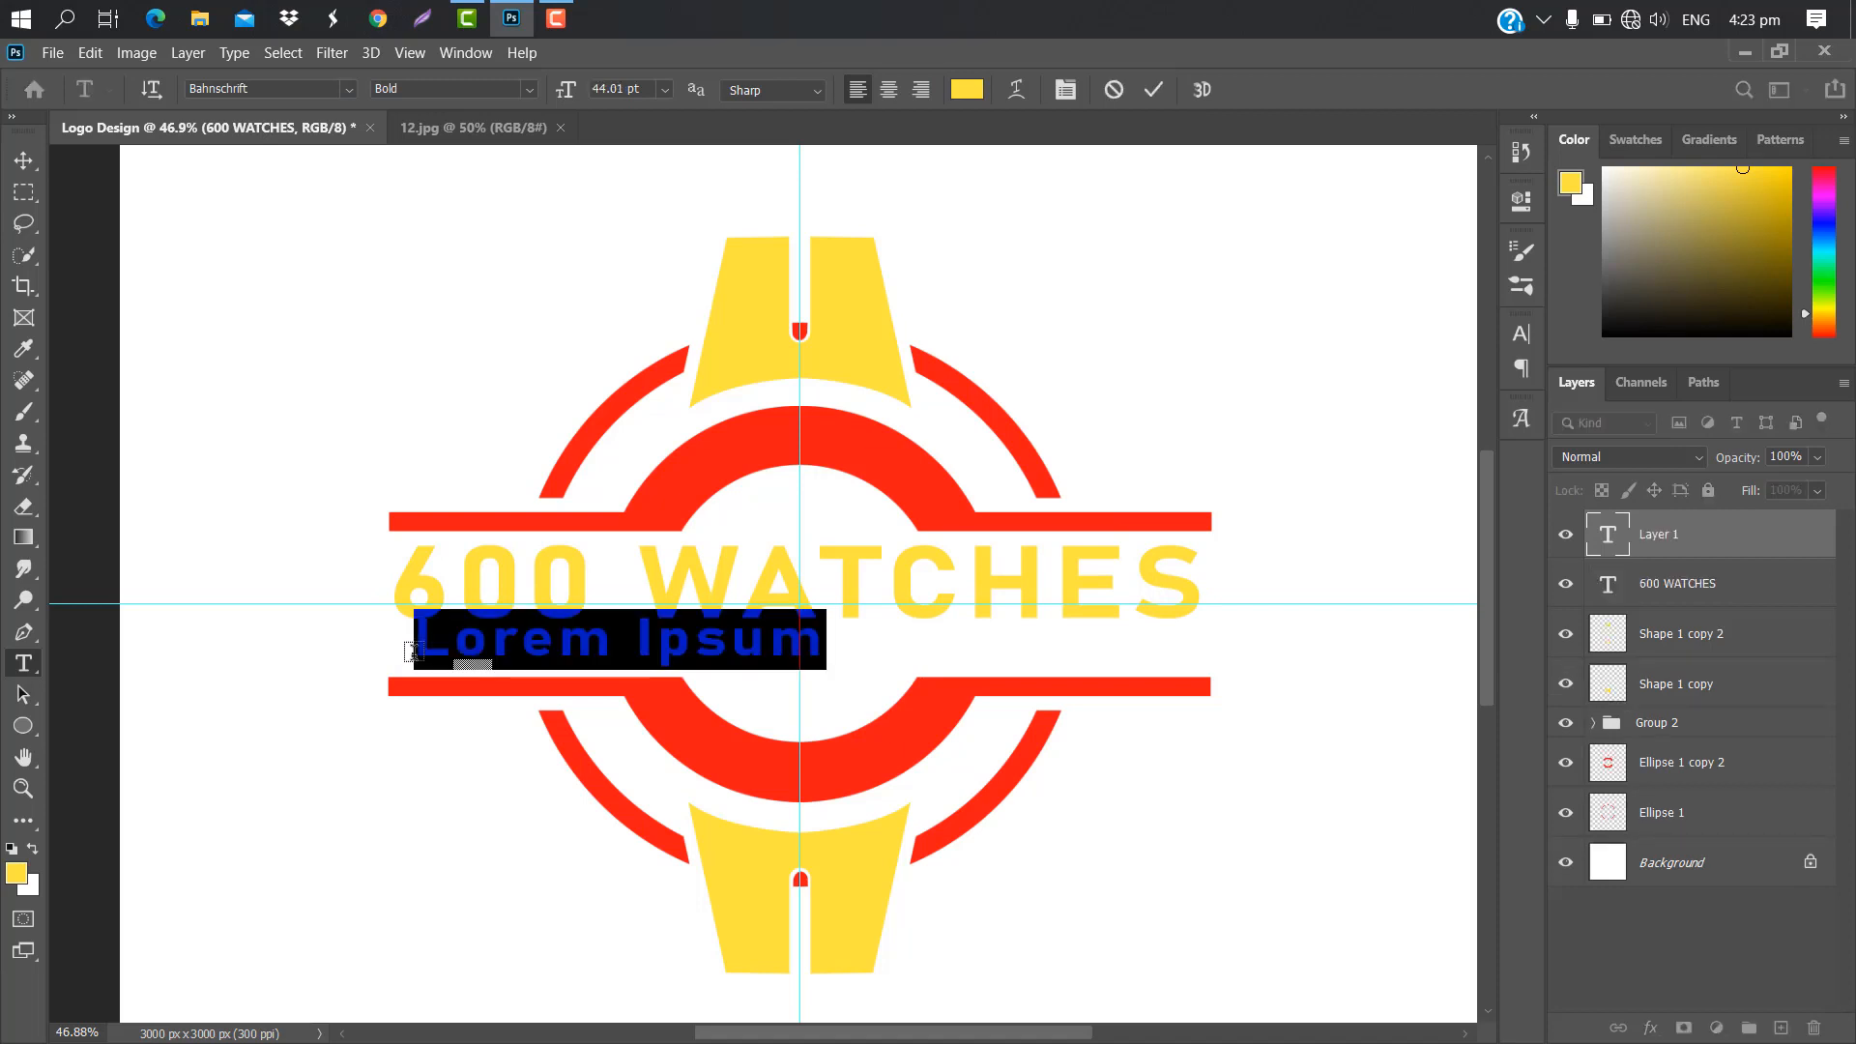
key("BackSpace")
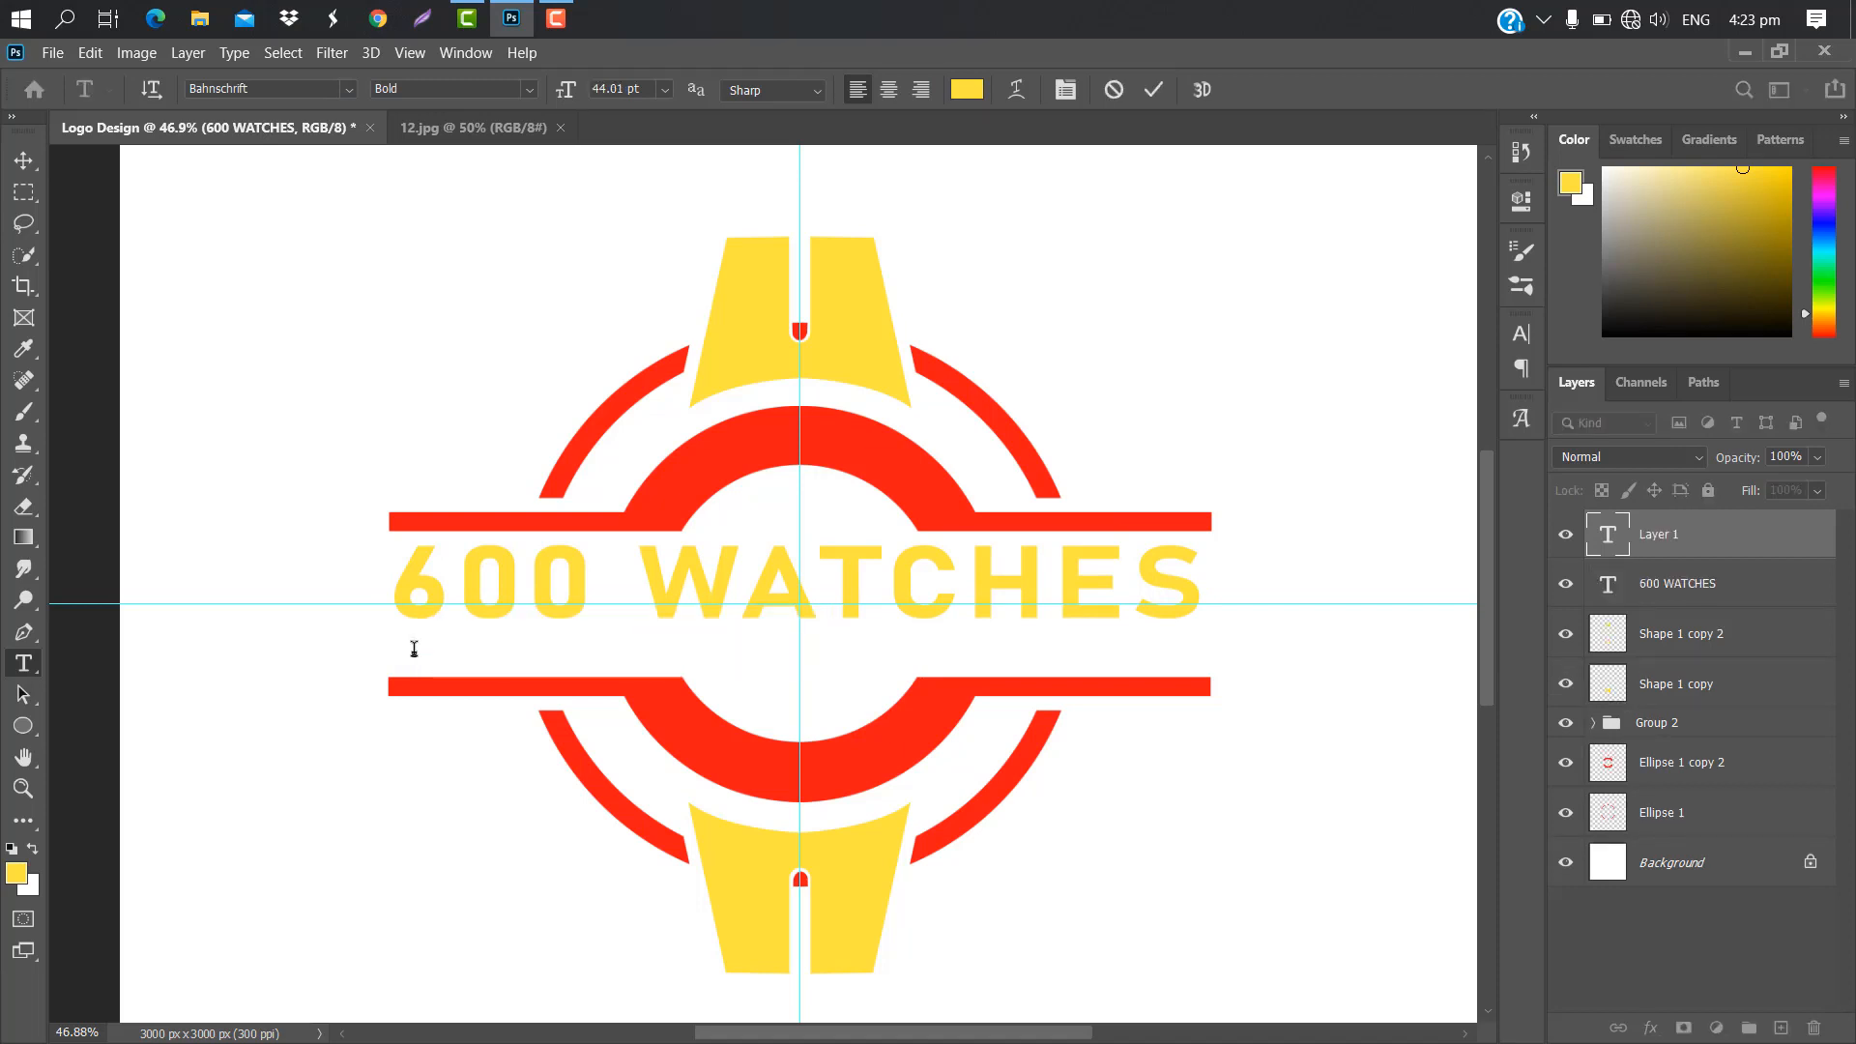
type("YOUR TAG")
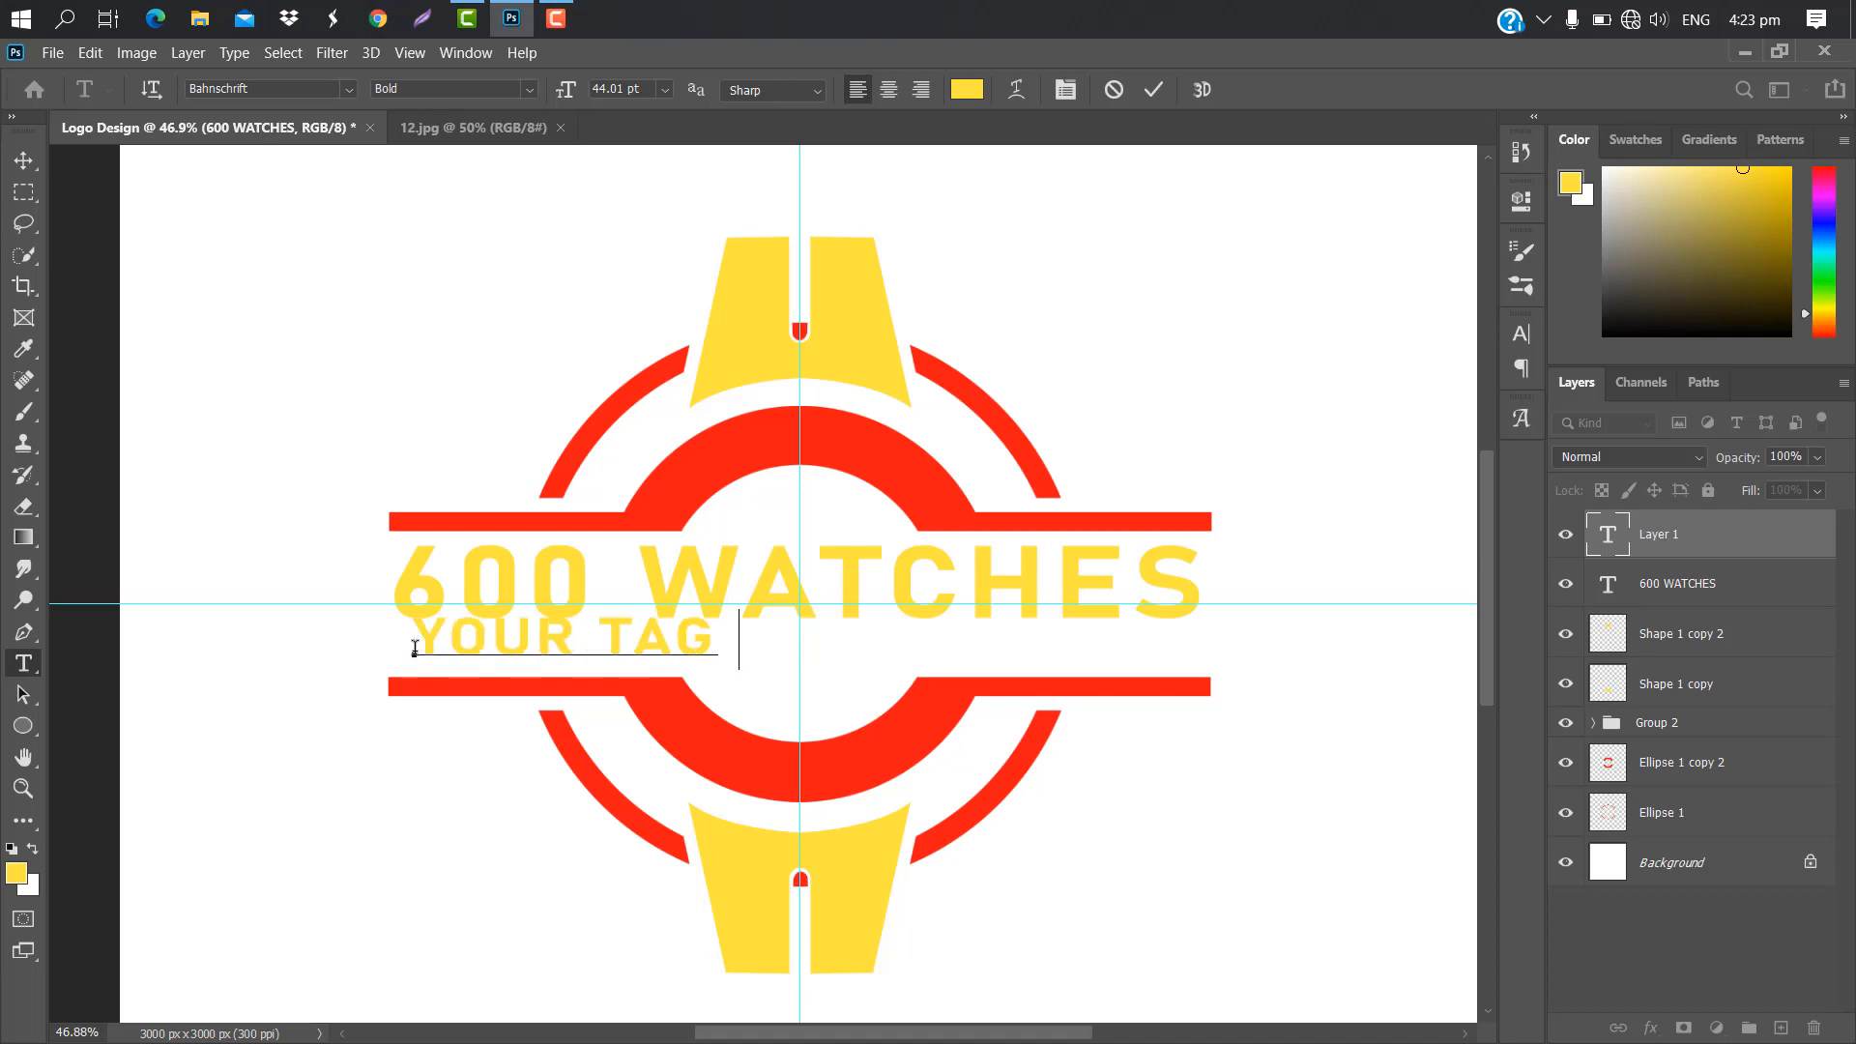
type(" GOES TO HERE")
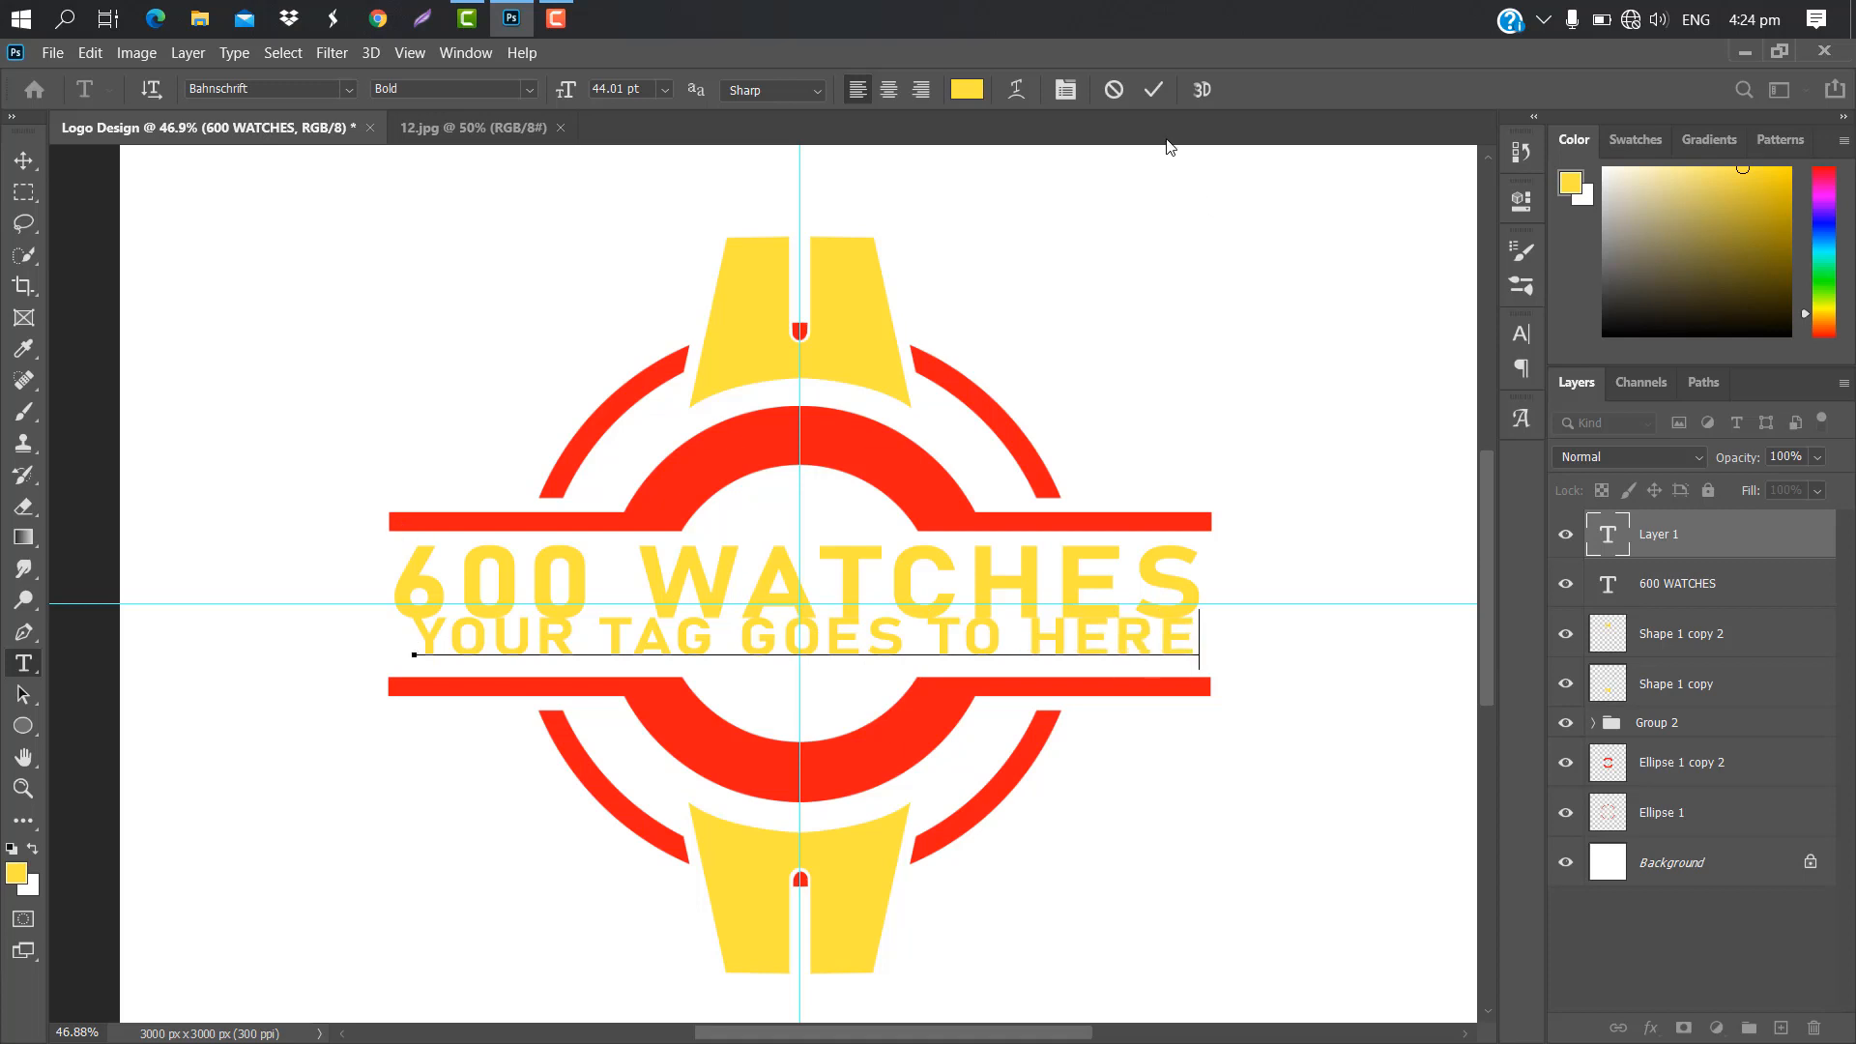
left_click(1153, 89)
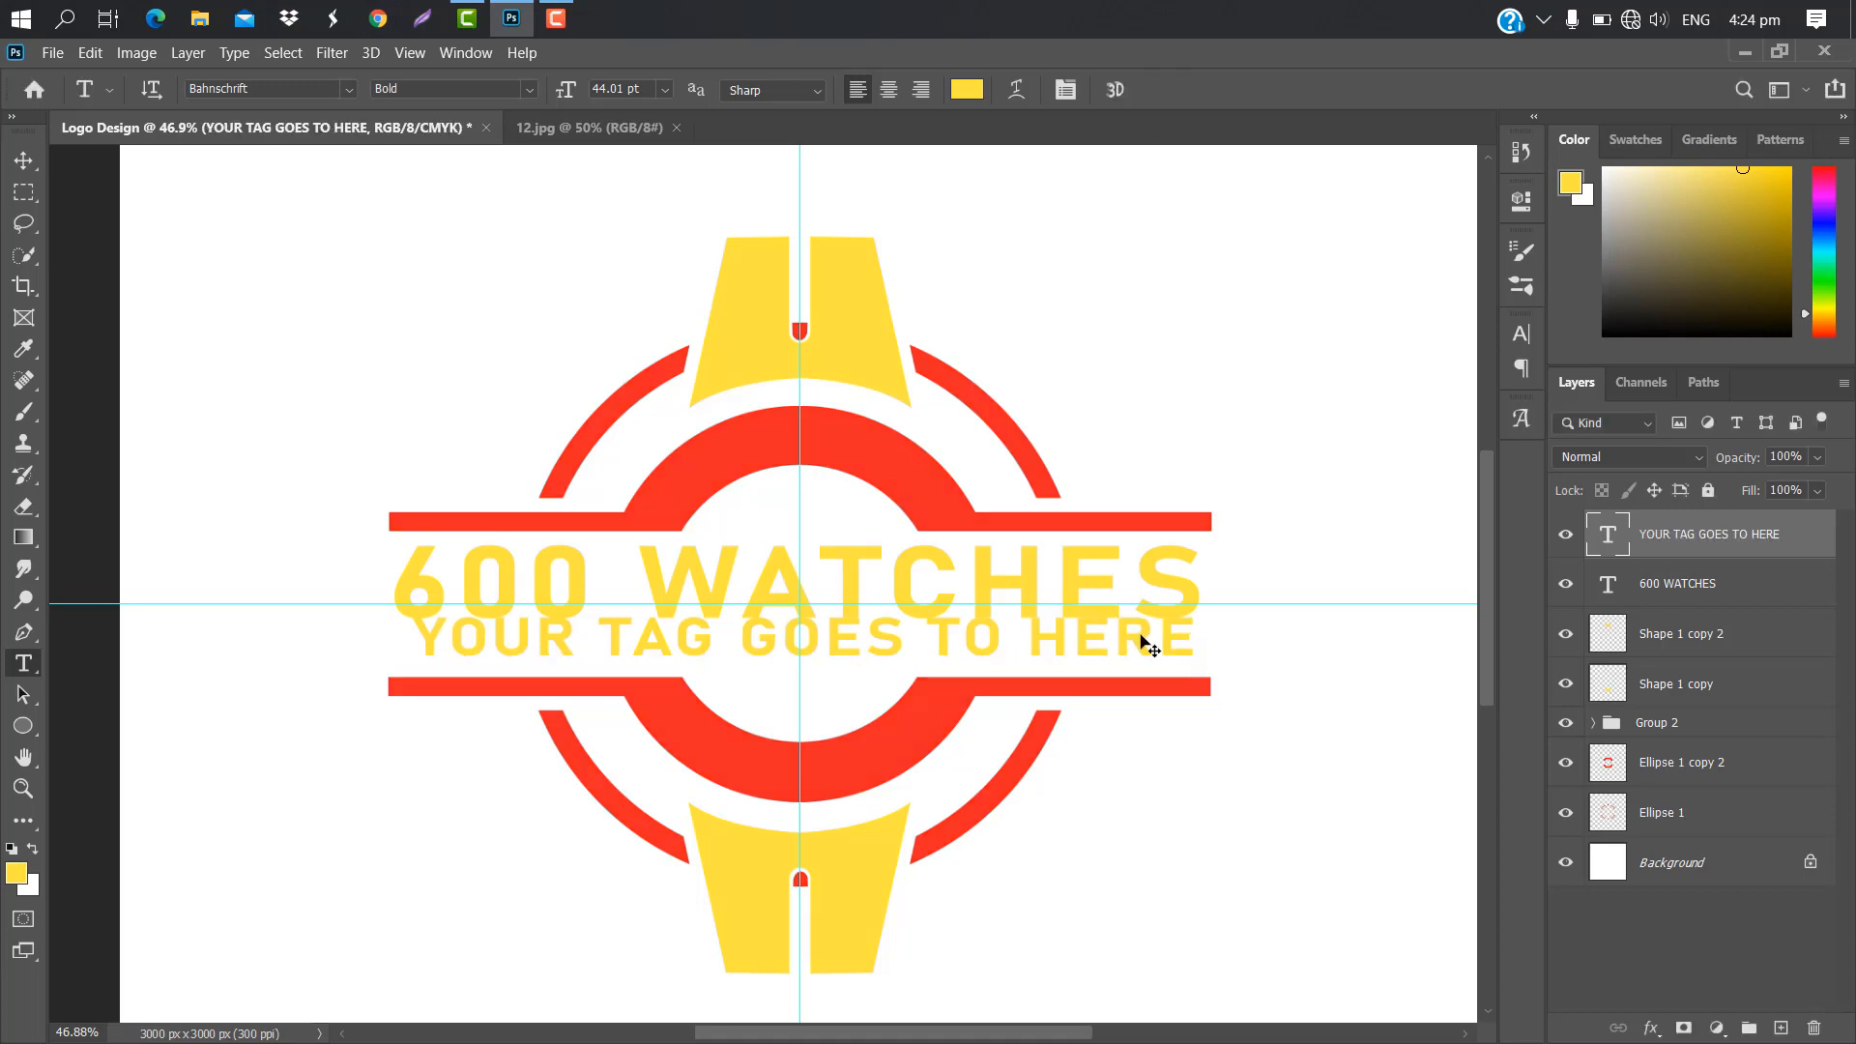
key("ctrl+t")
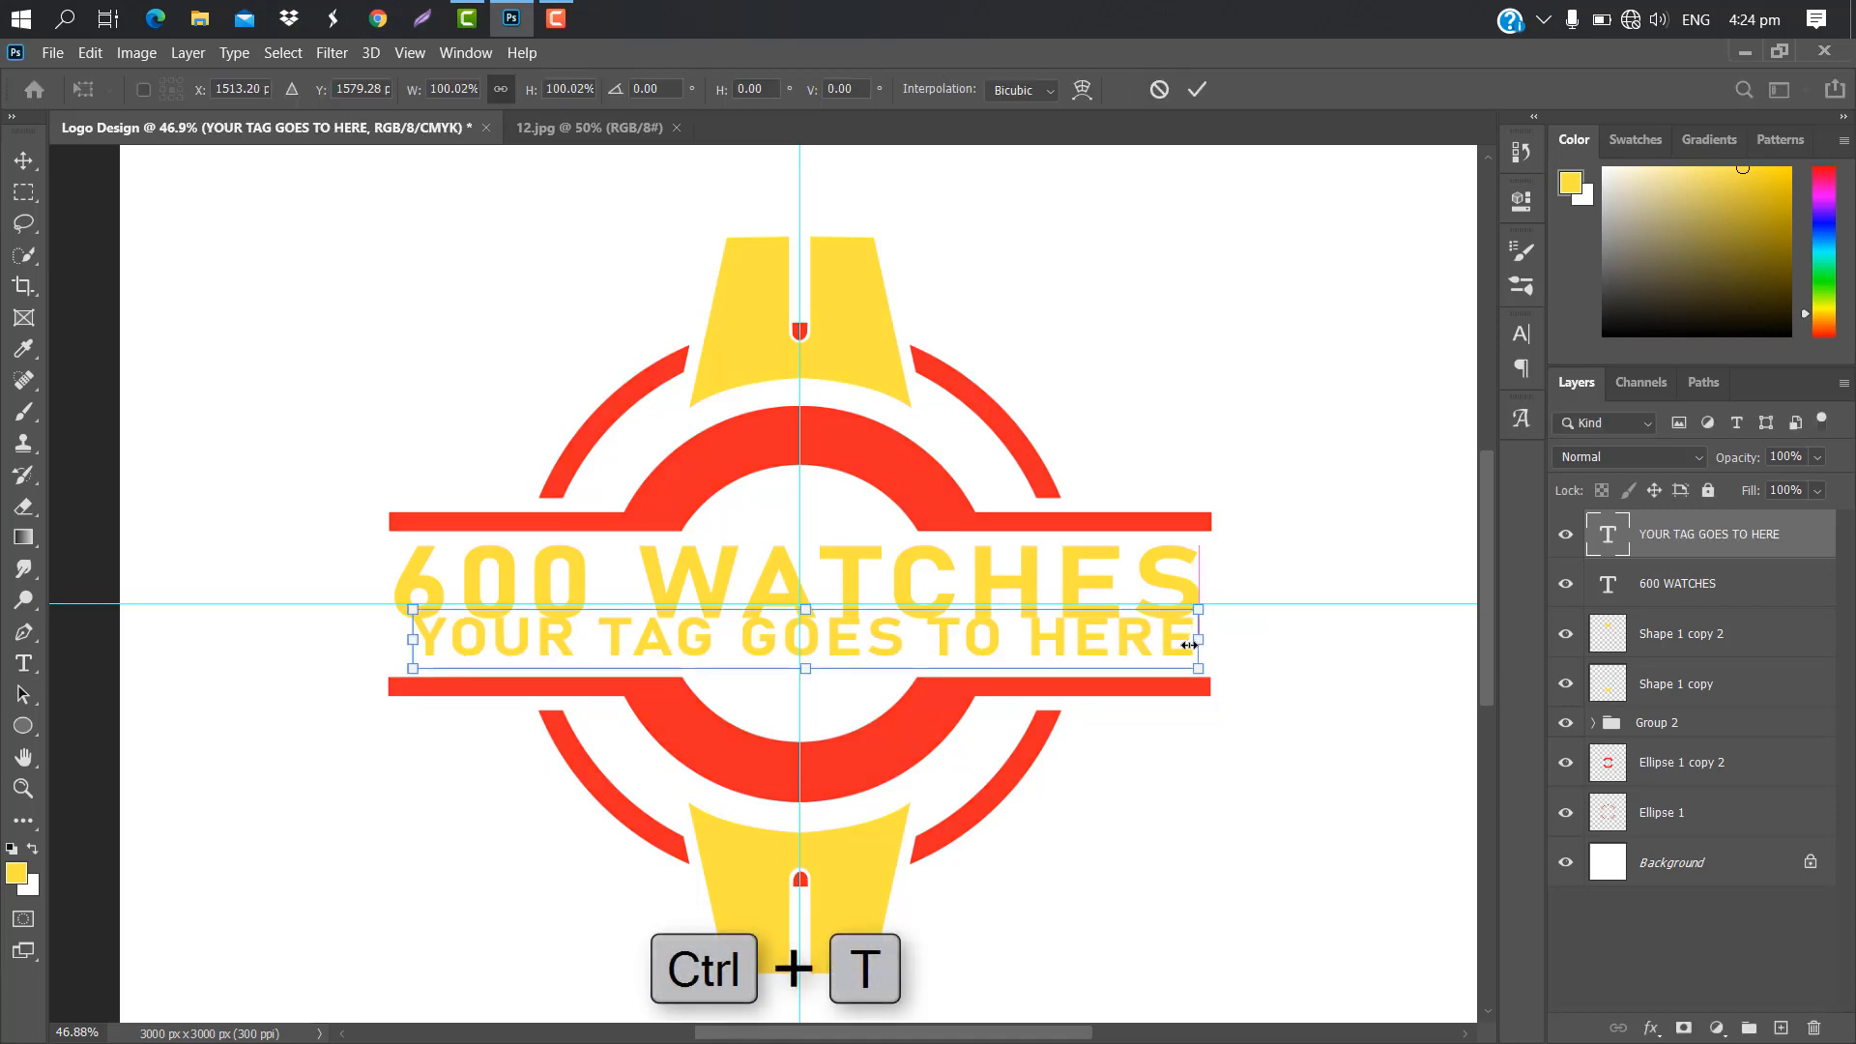
left_click_drag(1189, 645, 1003, 640)
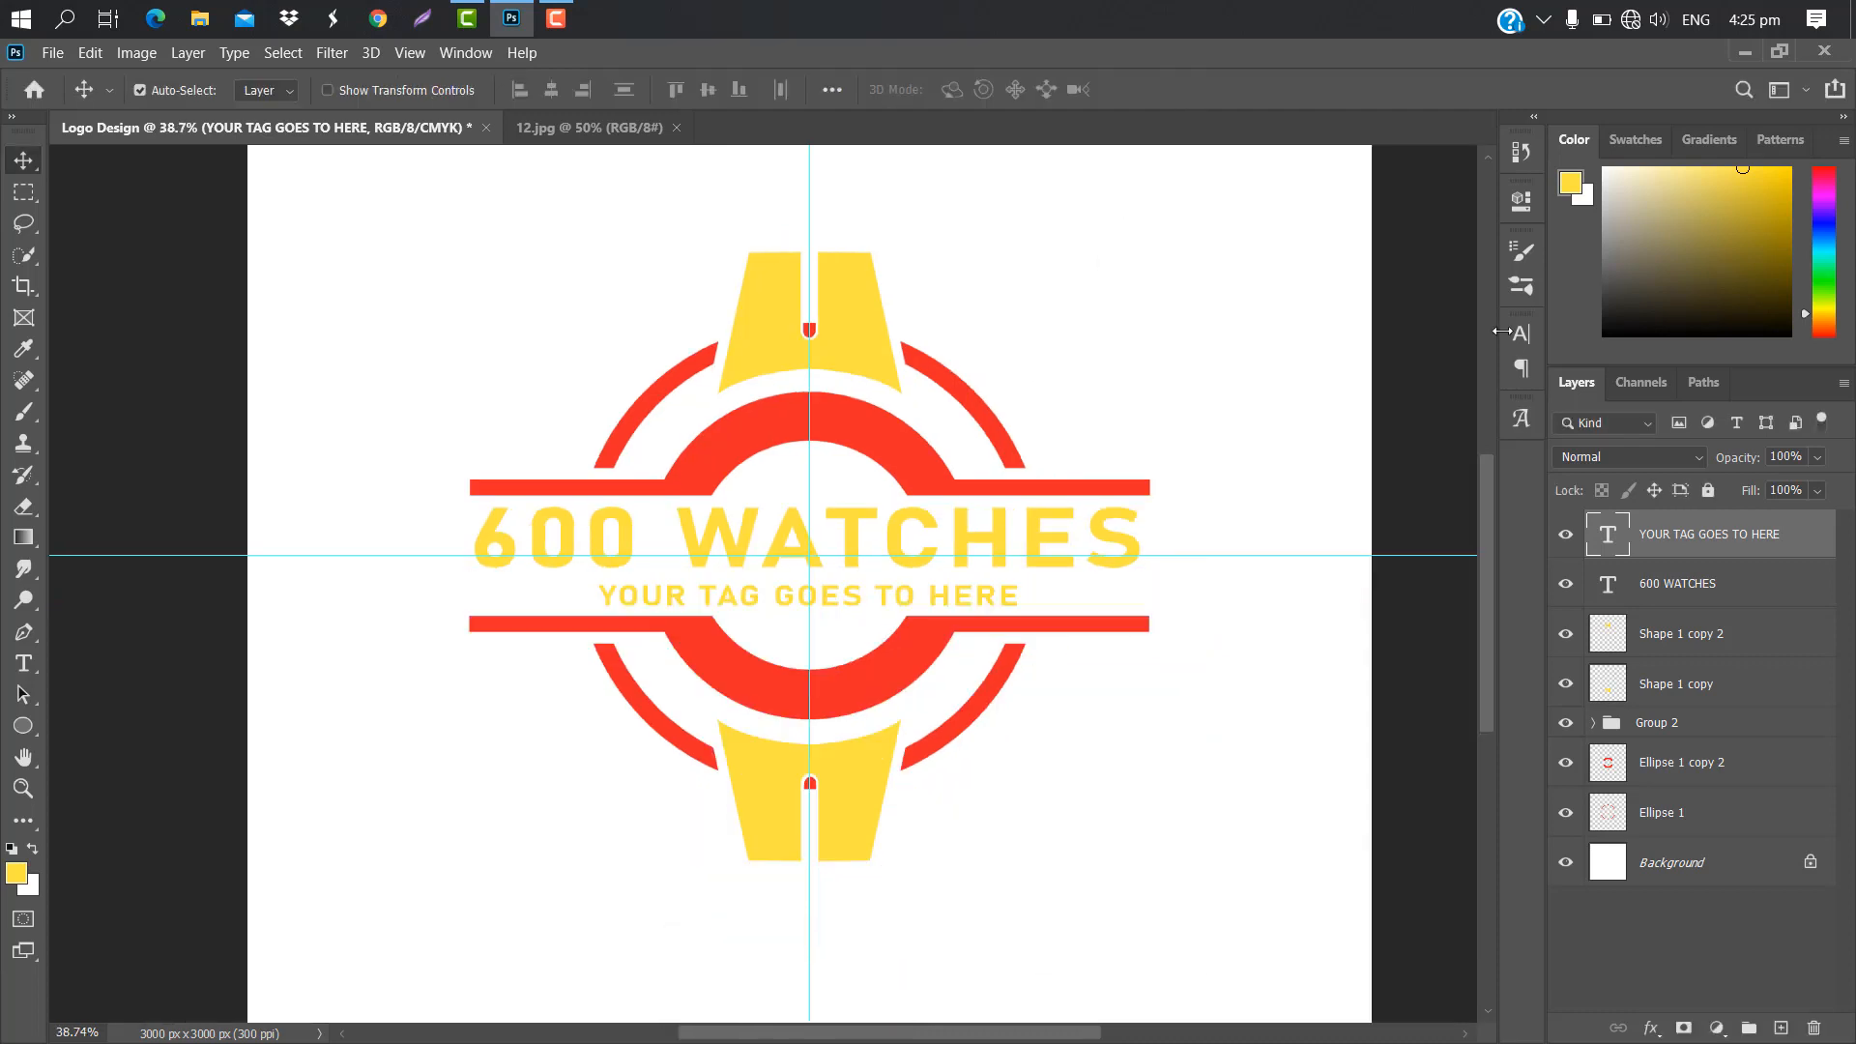
Set the tagline's font style to Regular and widen it slightly, keeping it centred on the vertical guide.
left_click(1521, 334)
left_click(1487, 368)
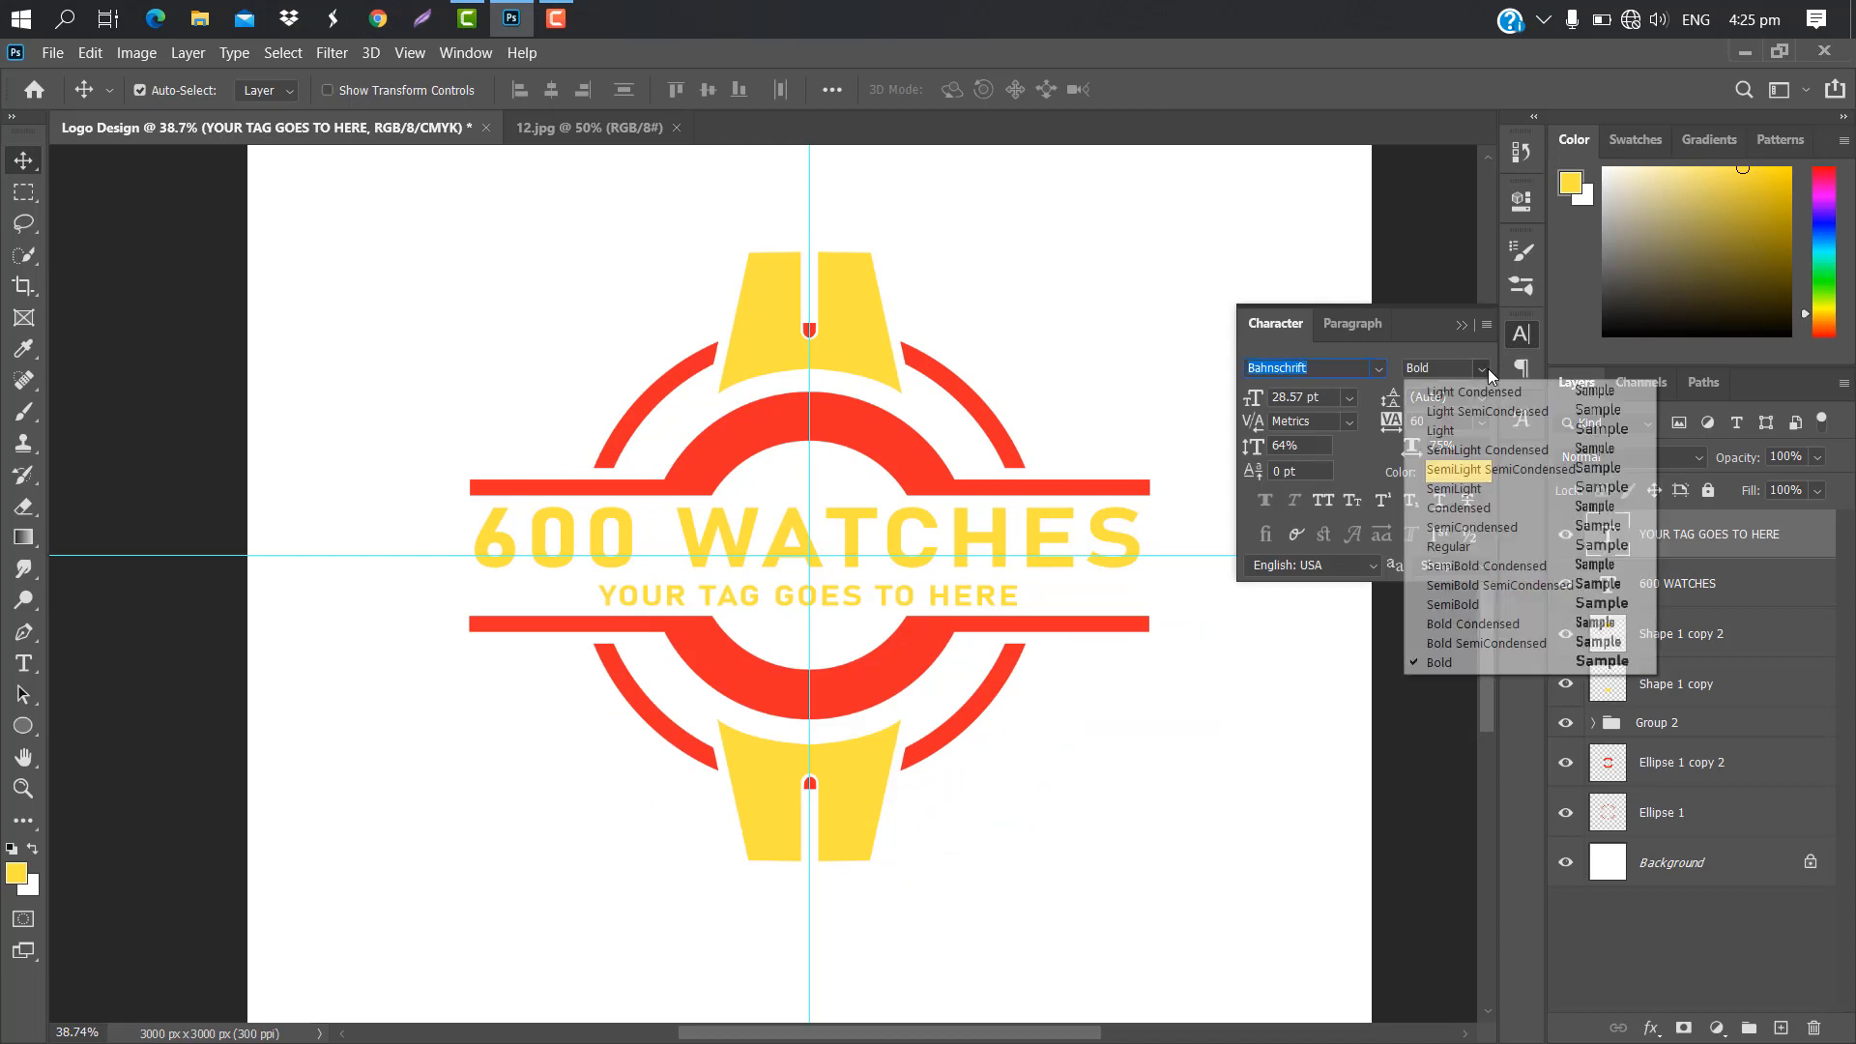
left_click(1467, 547)
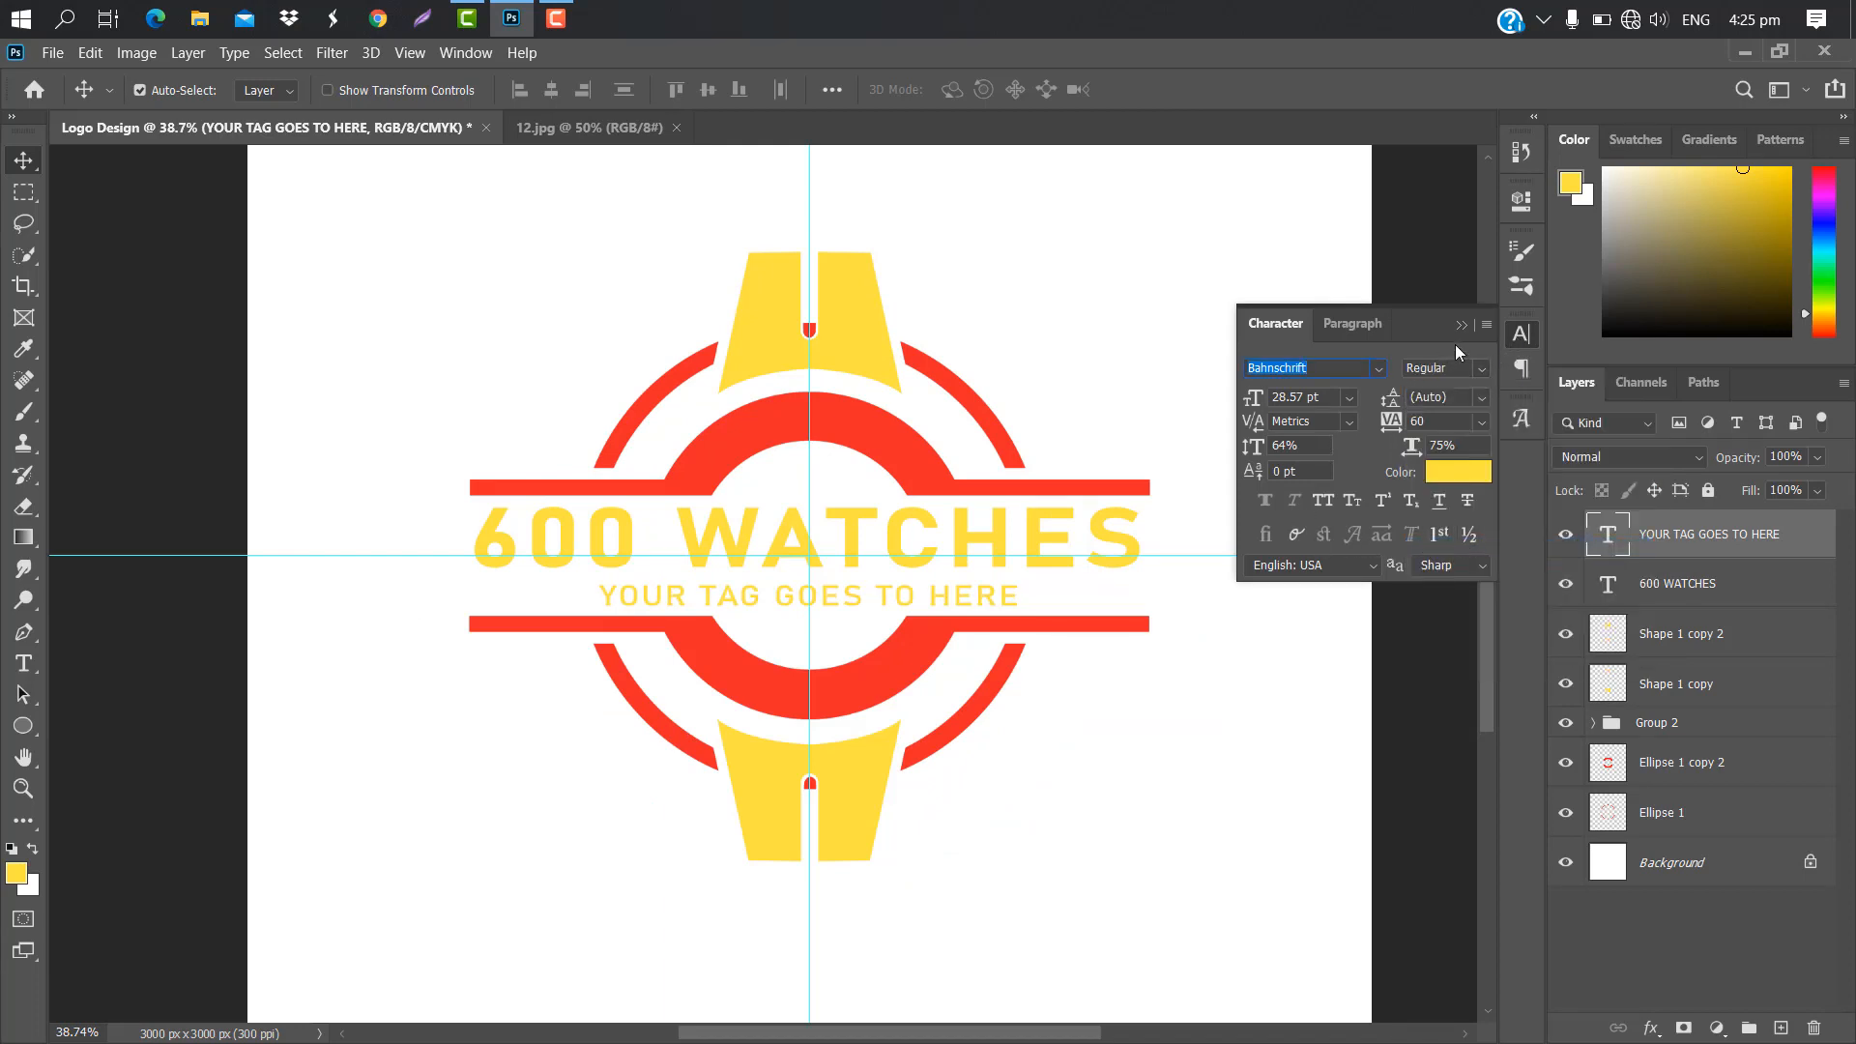
left_click(855, 578)
left_click_drag(762, 593, 756, 594)
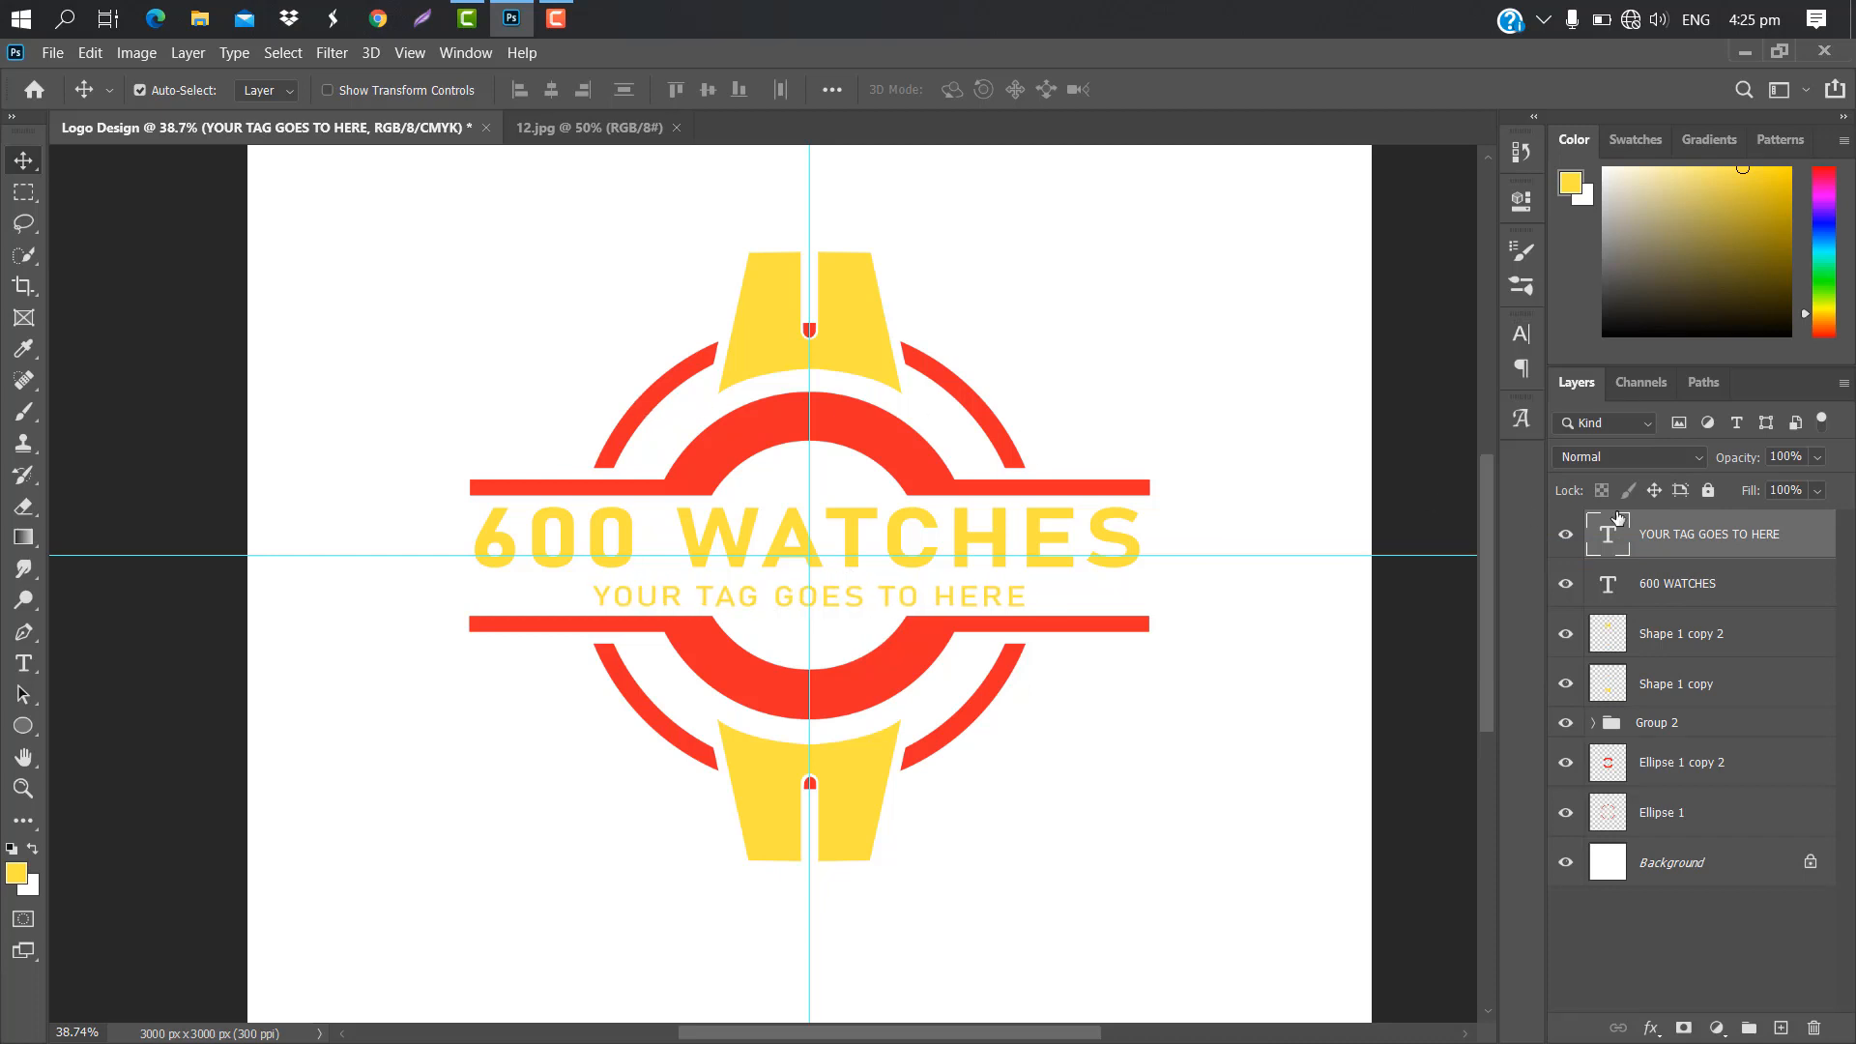
Group all the logo layers above the Background, from the tagline down to Ellipse 1, into one group.
left_click(1758, 590, "shift")
left_click(1759, 636, "shift")
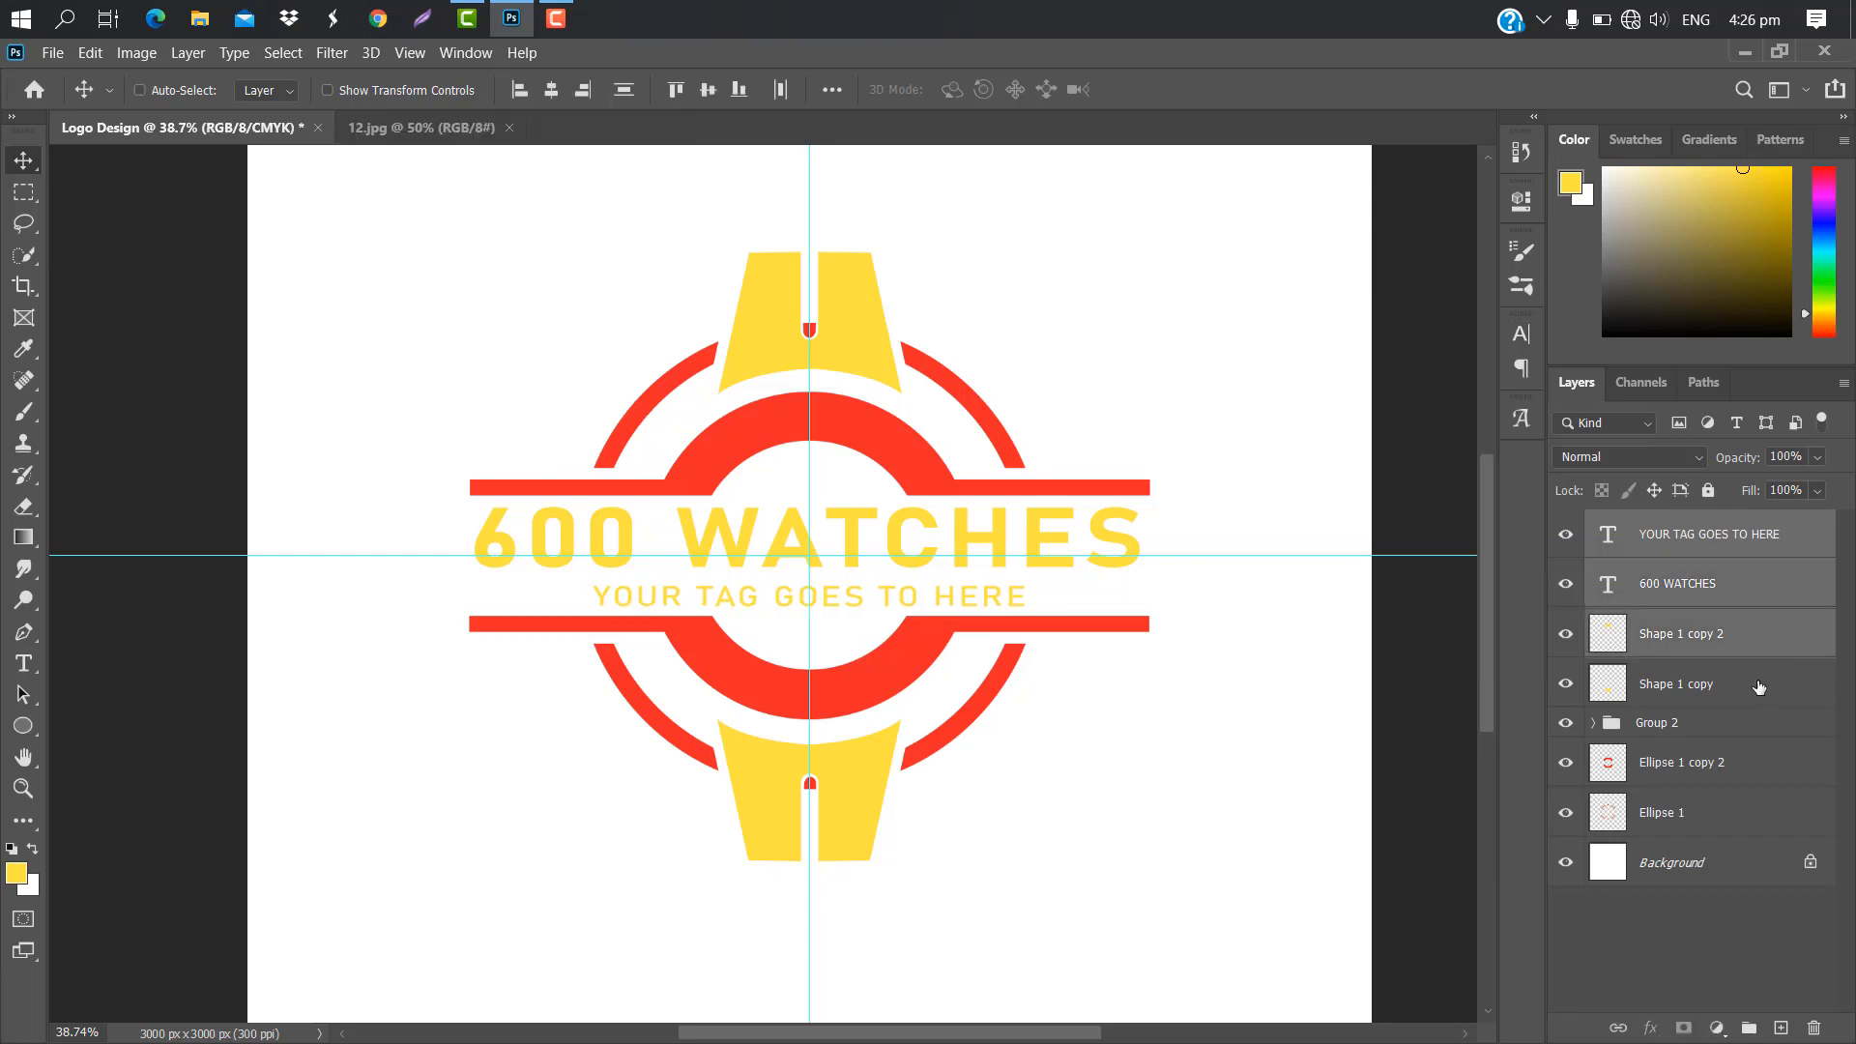
left_click(1753, 685, "shift")
left_click(1732, 732, "shift")
left_click(1746, 764, "shift")
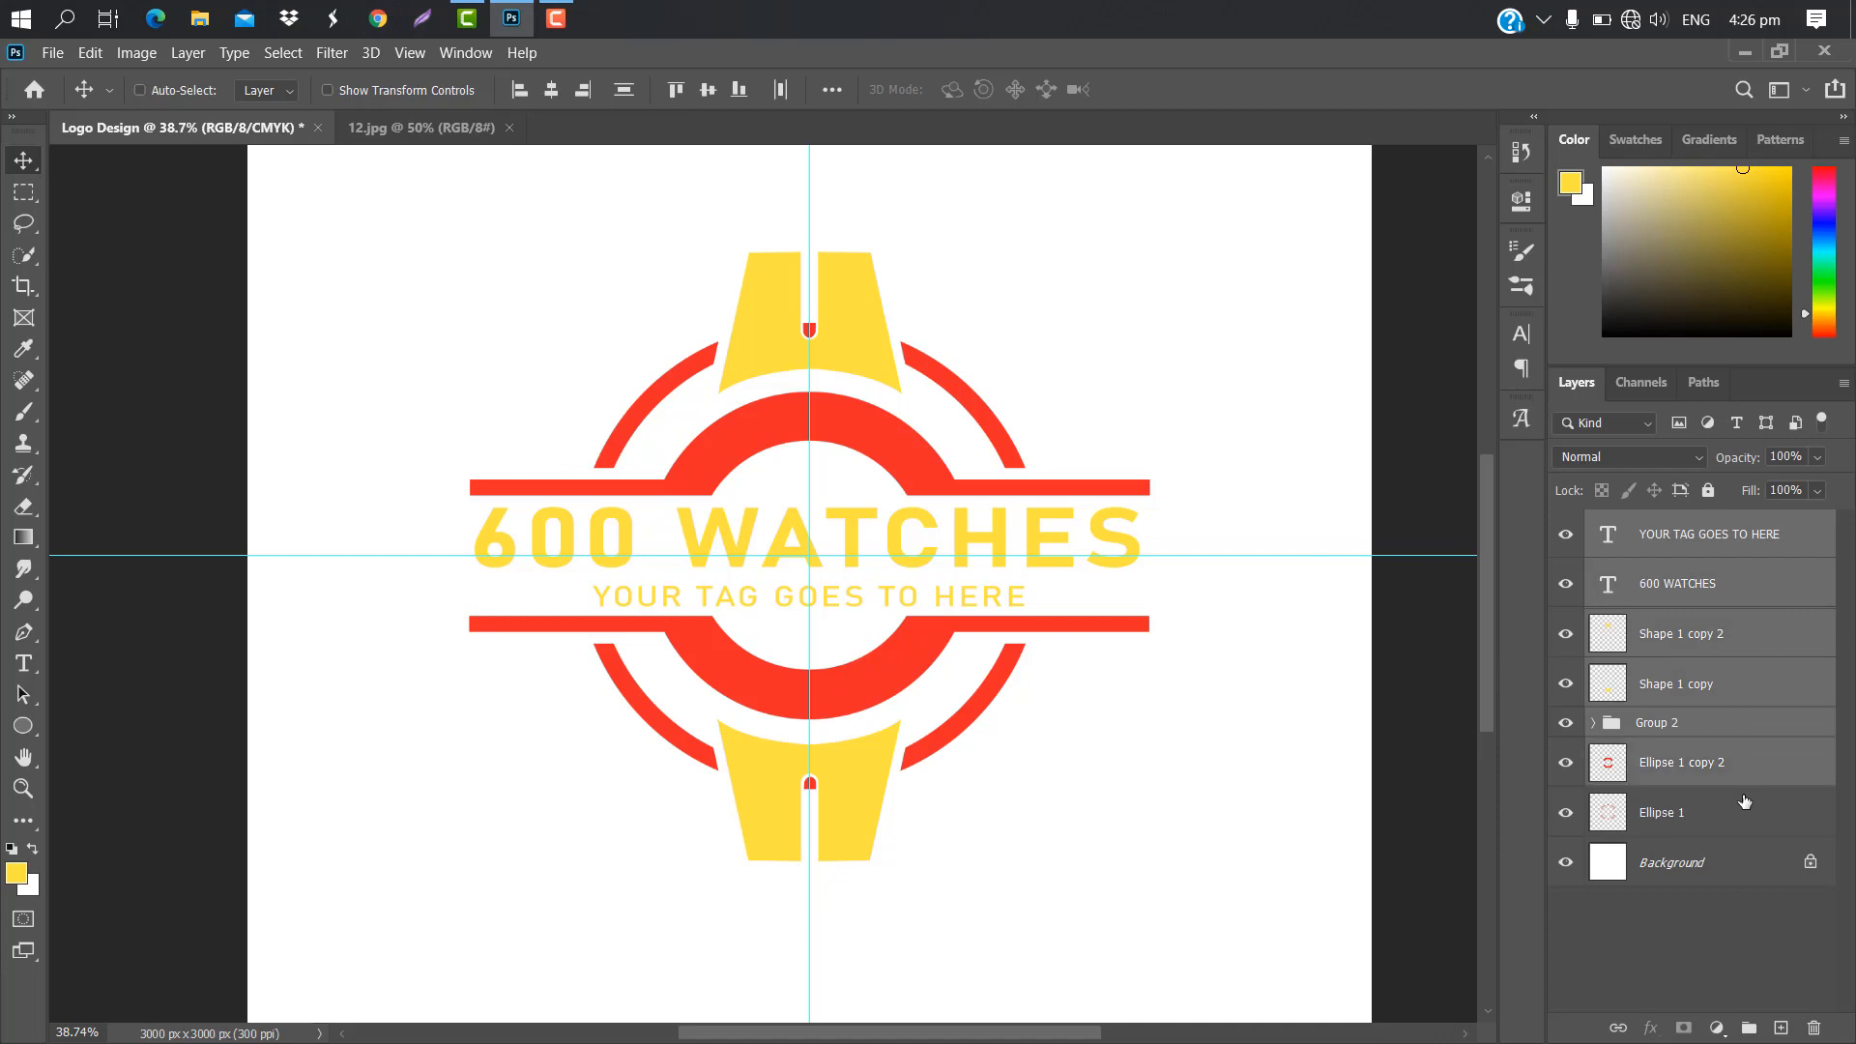
left_click(1741, 810, "shift")
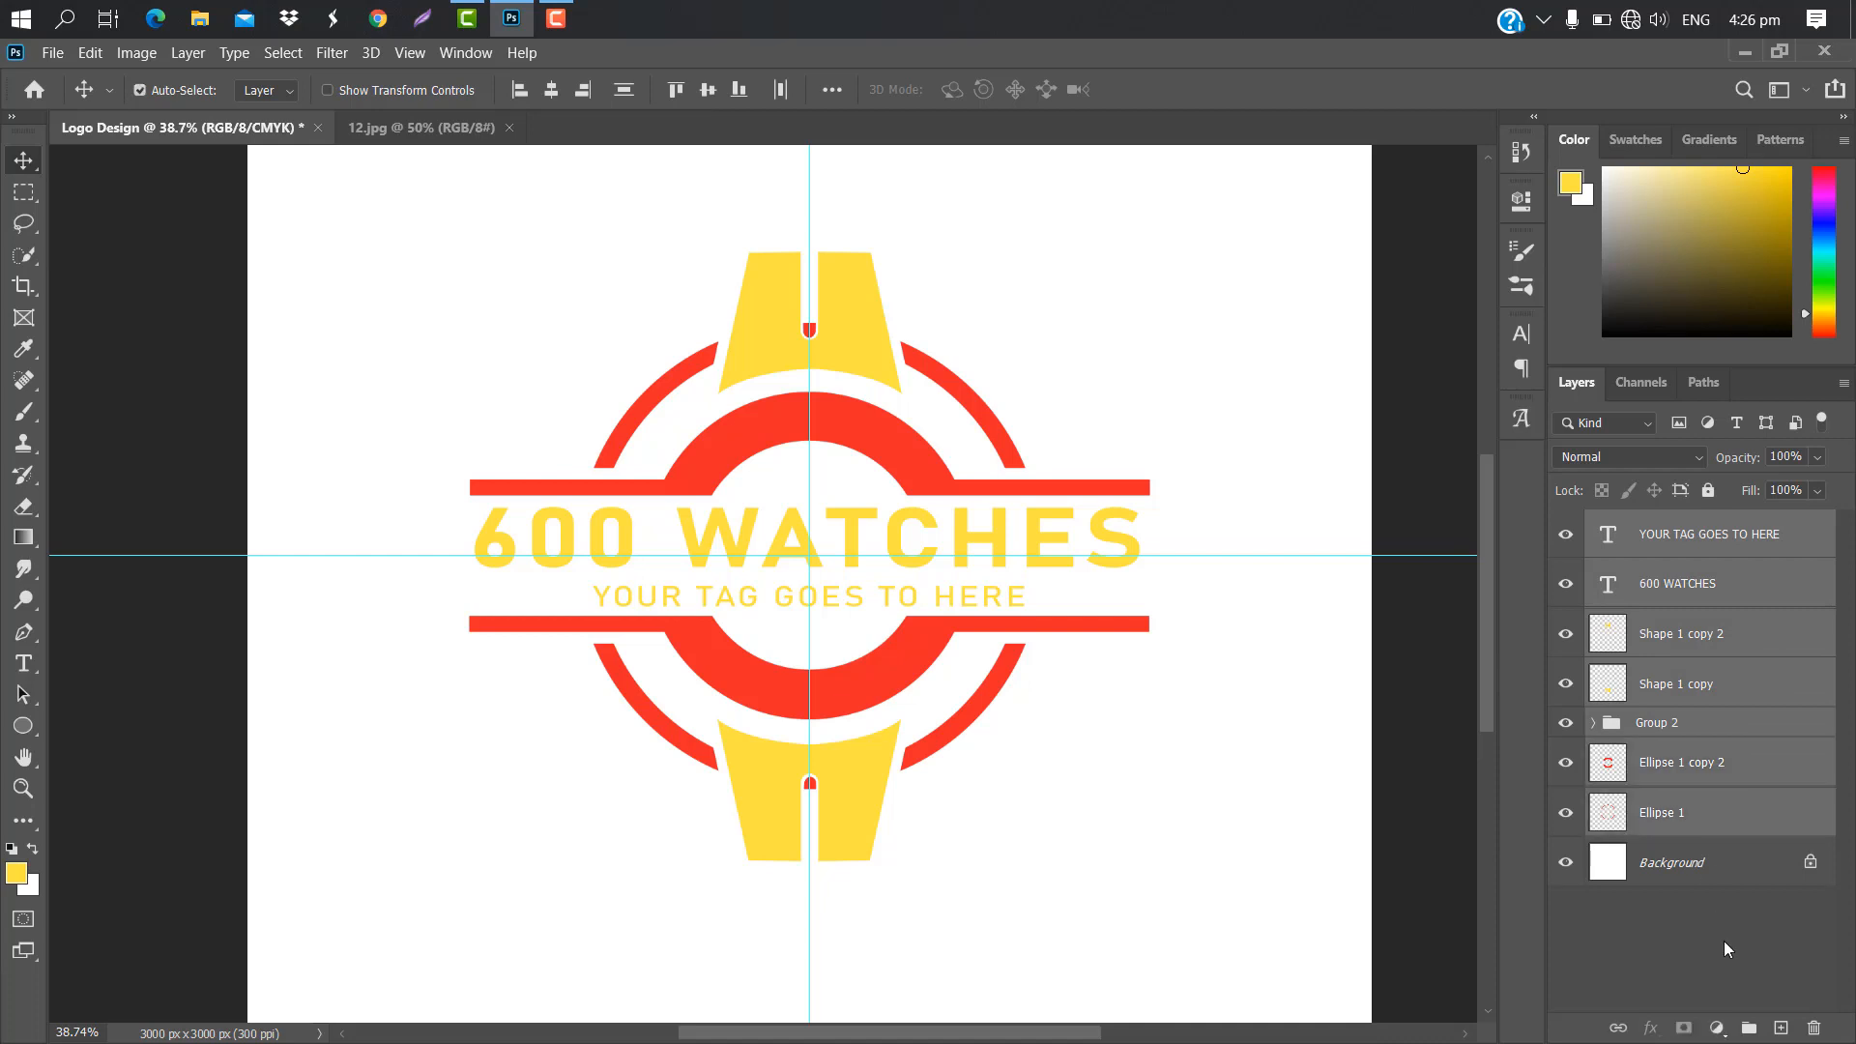
left_click(1750, 1030)
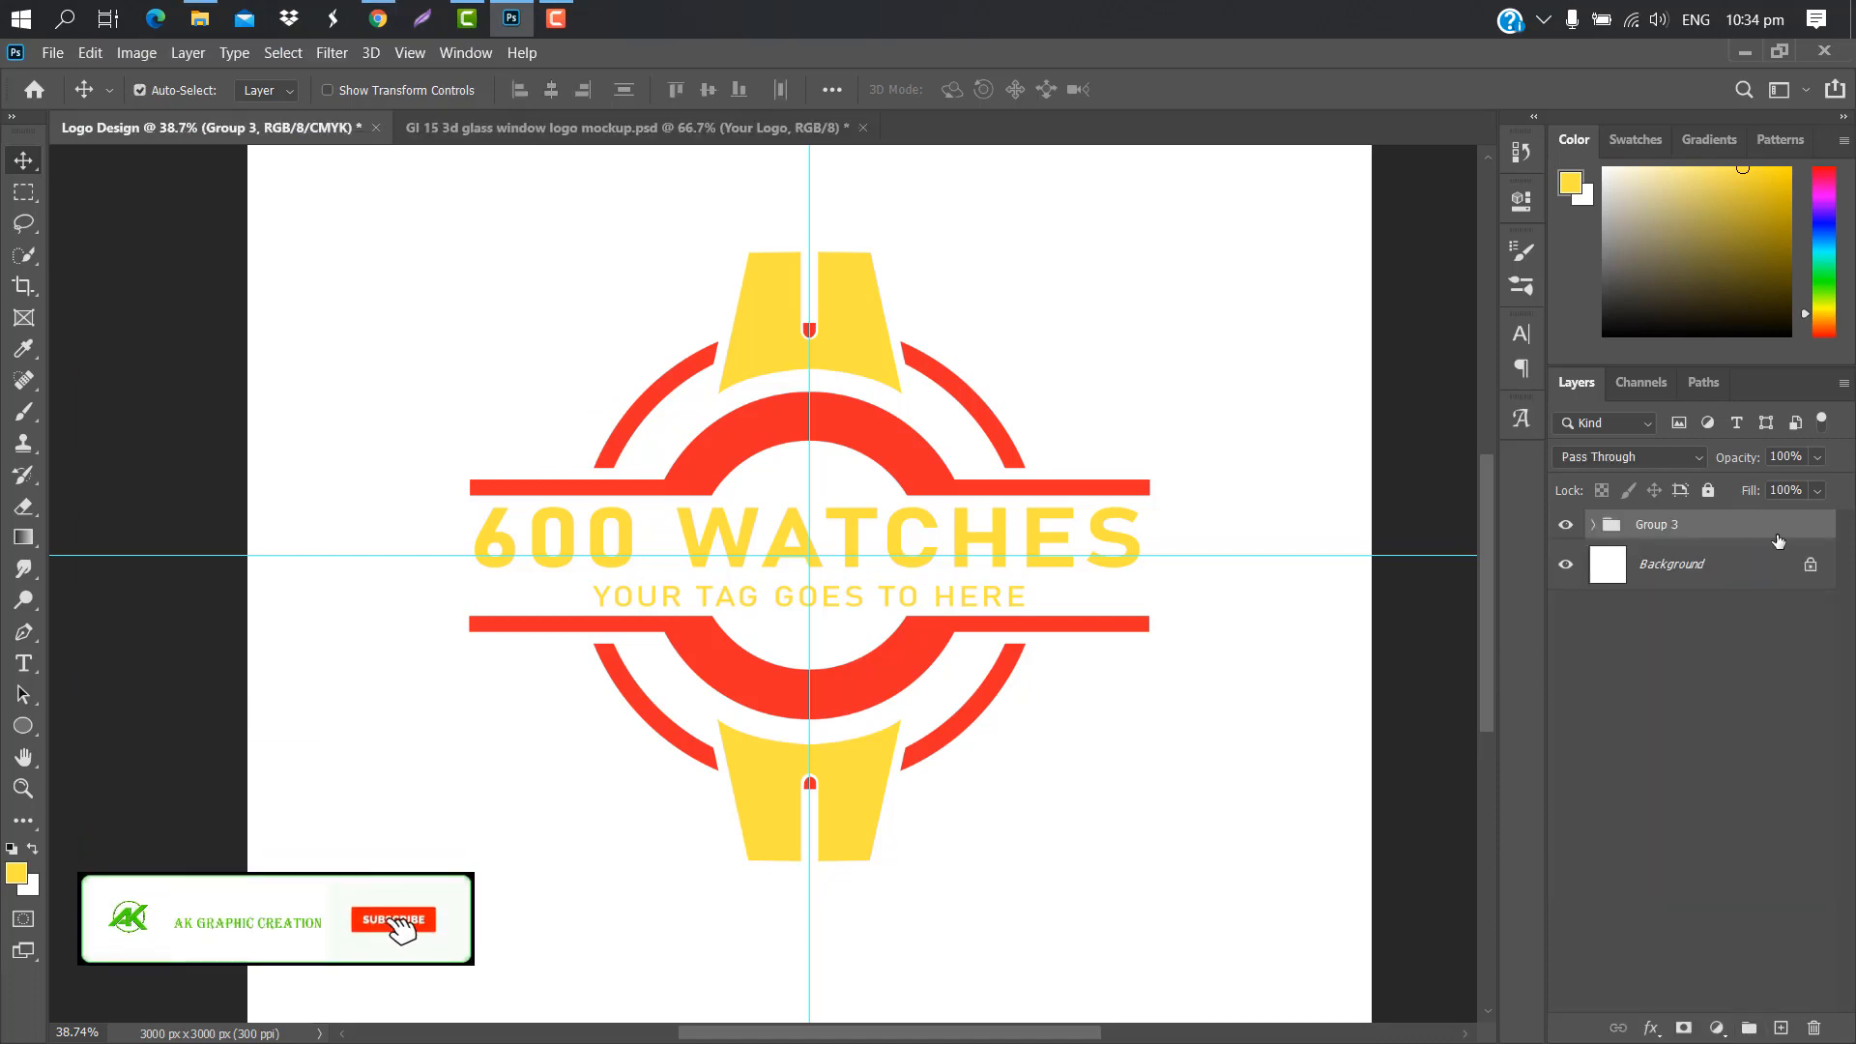
Apply a Gradient Overlay to the logo group using the Gold 8 preset from the PrettyWebz Gold set.
double_click(1778, 540)
left_click(984, 422)
left_click(1383, 239)
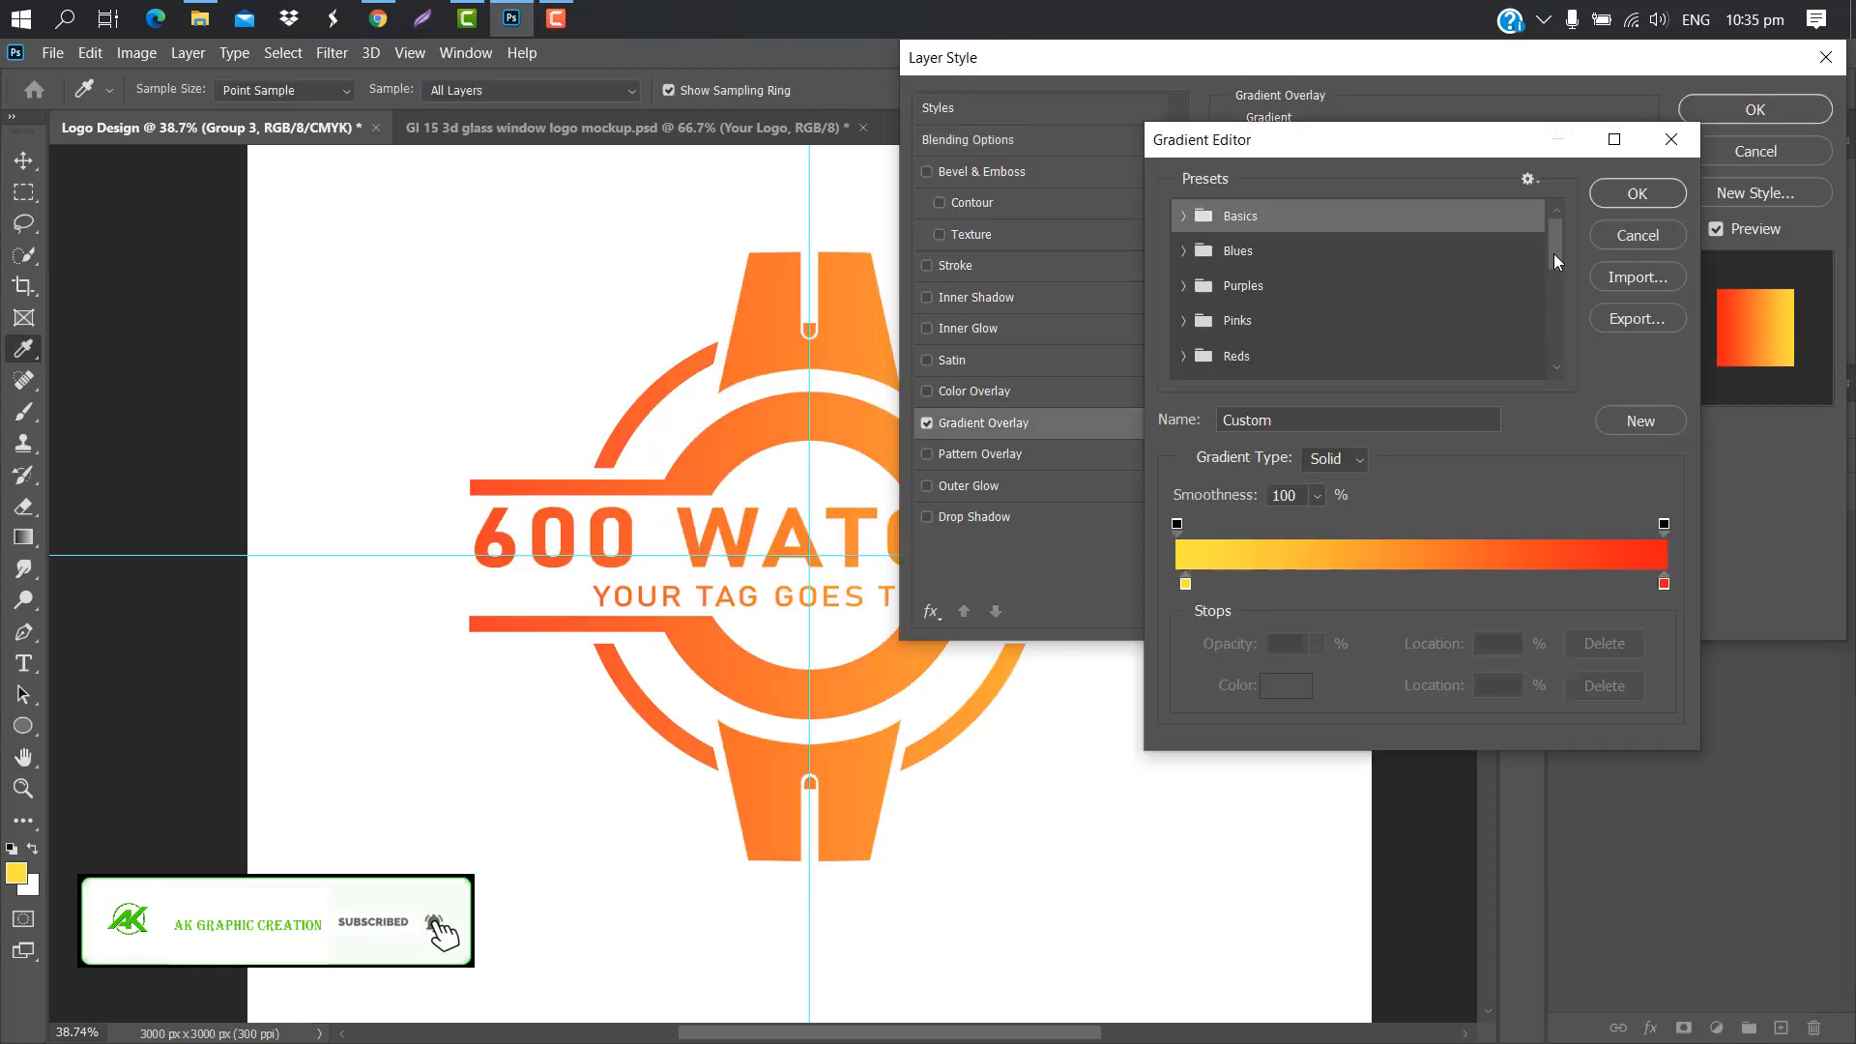
left_click_drag(1554, 261, 1549, 378)
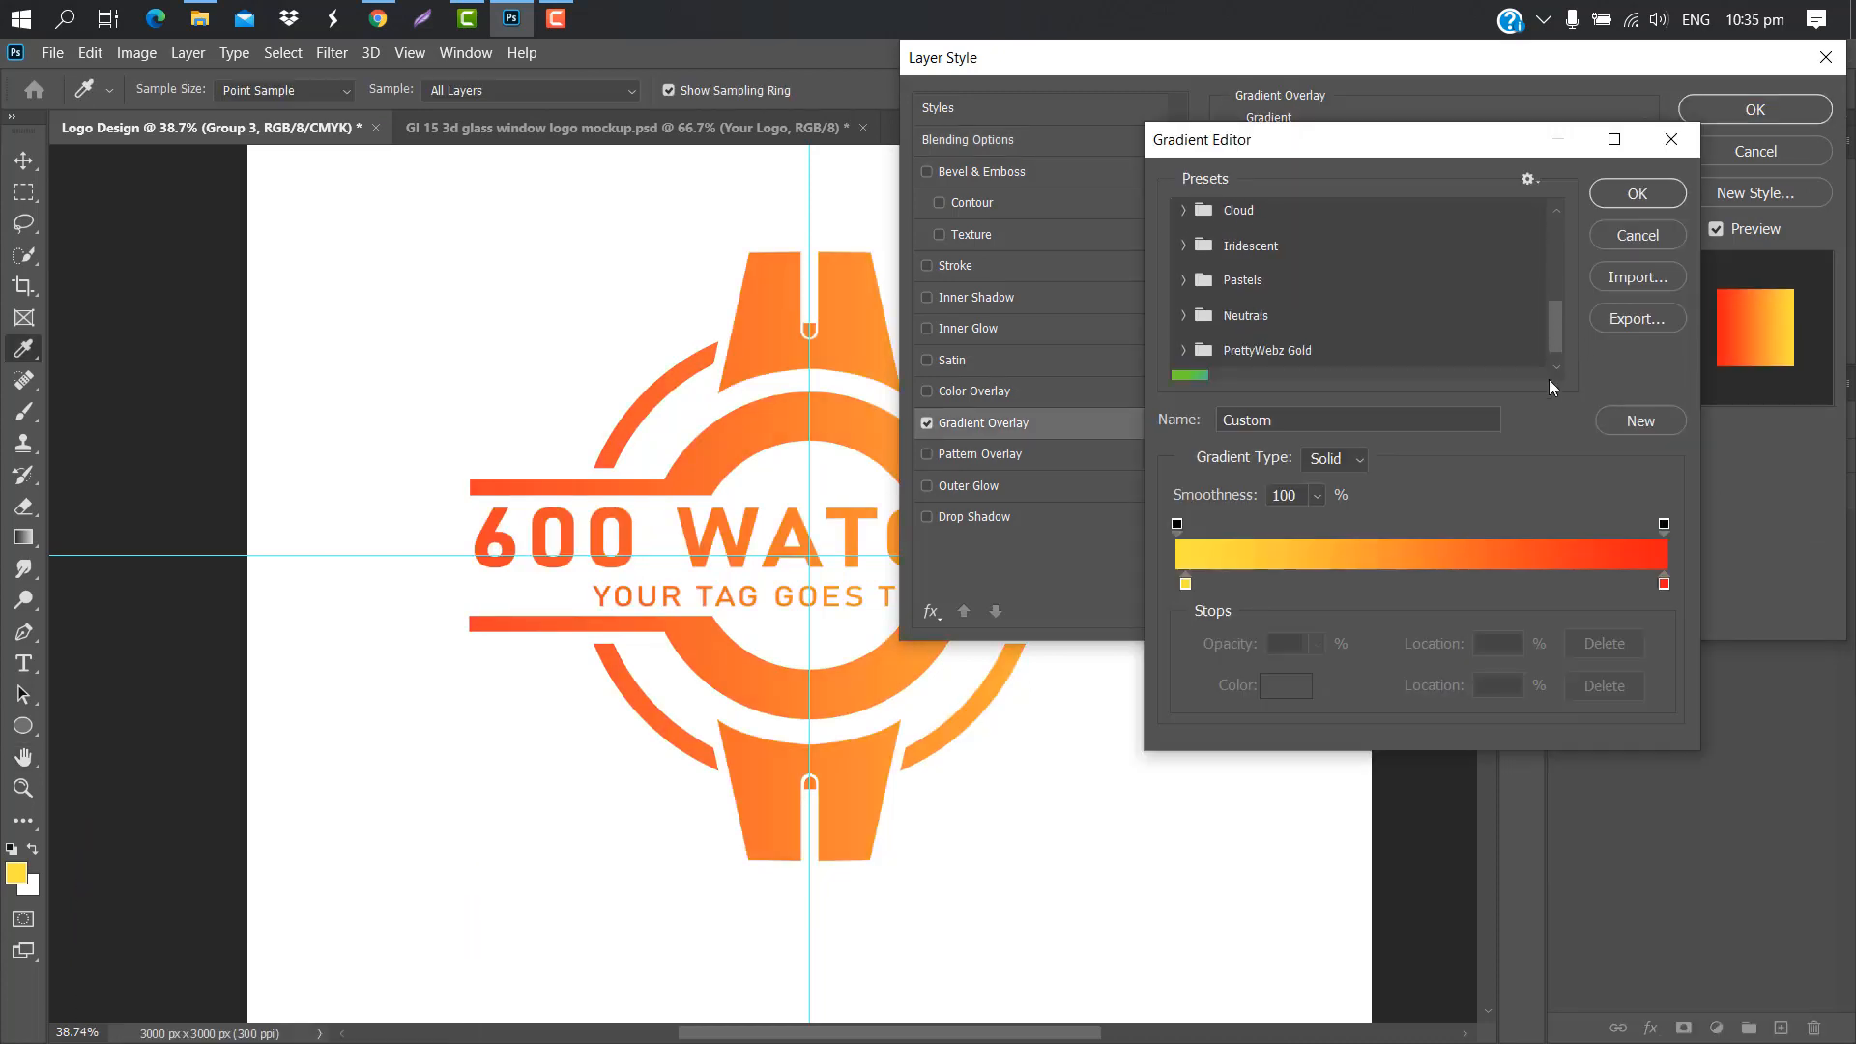
left_click(1183, 350)
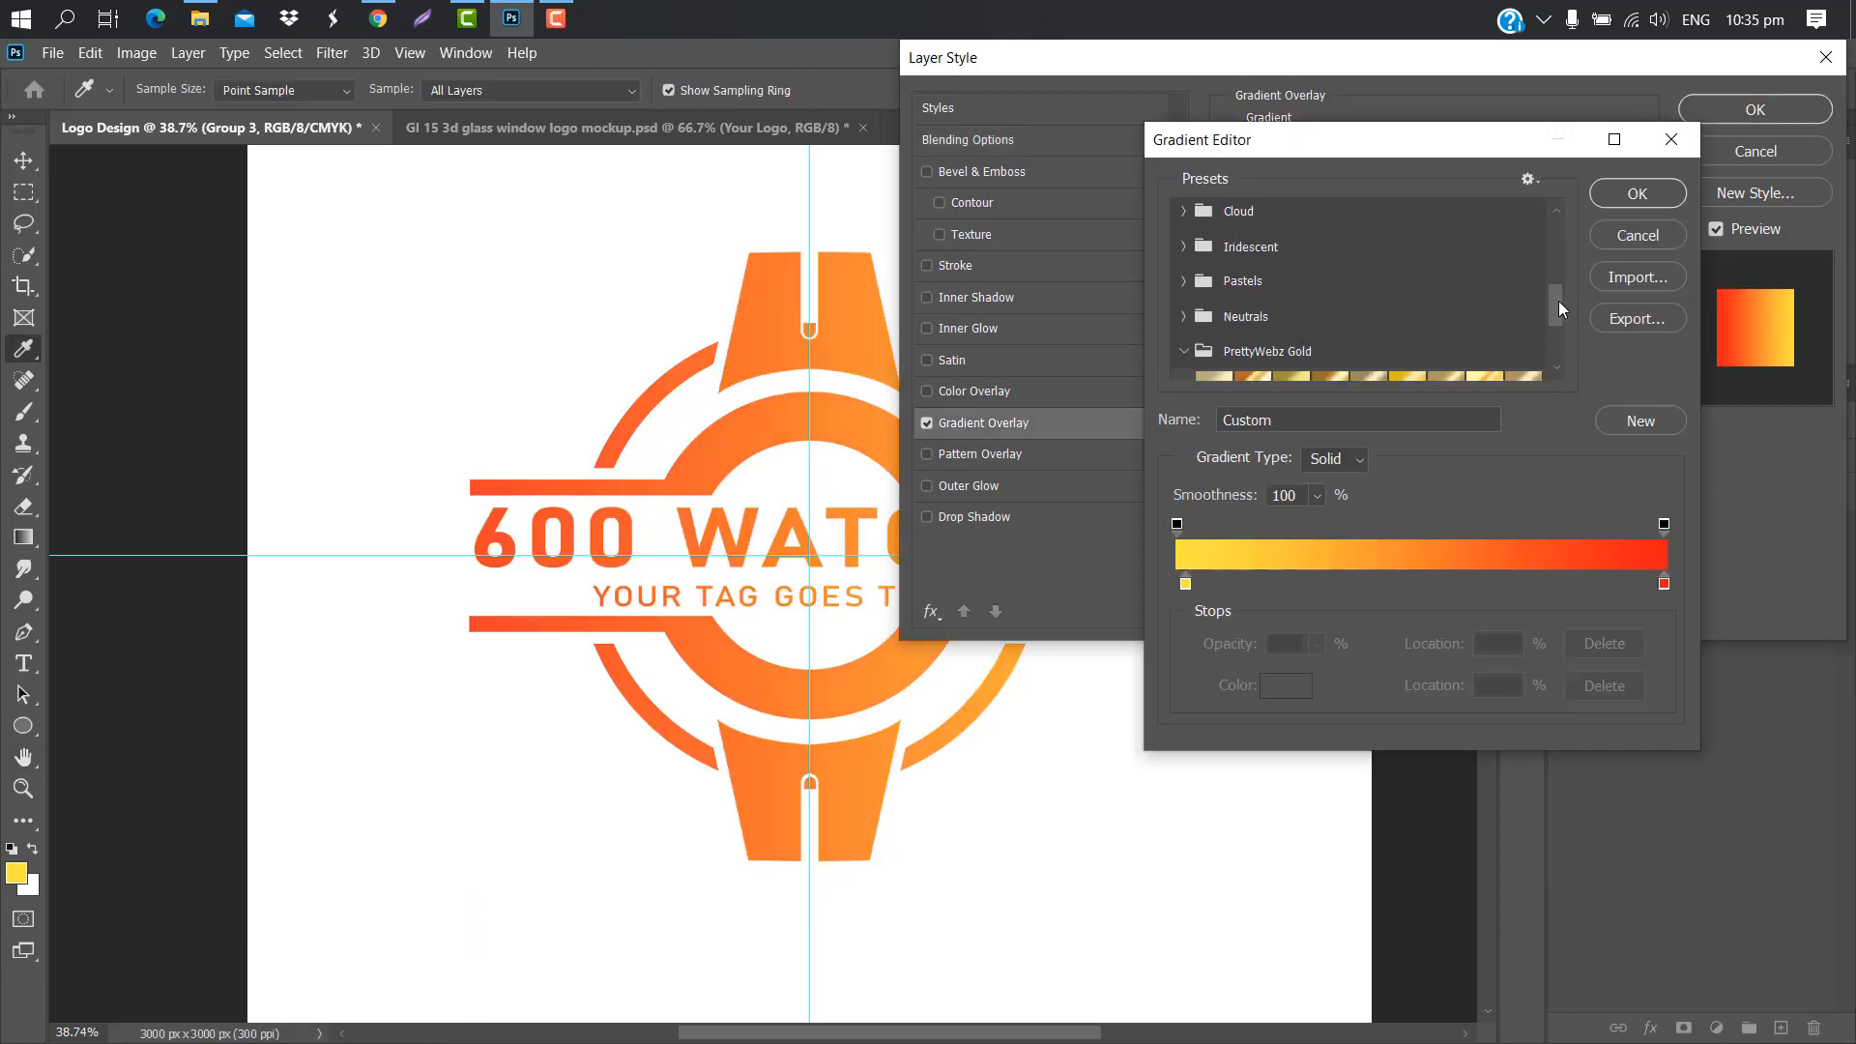
mouse_move(1558, 307)
left_mouse_down()
mouse_move(1557, 333)
mouse_move(1557, 317)
left_mouse_up()
left_click(1411, 322)
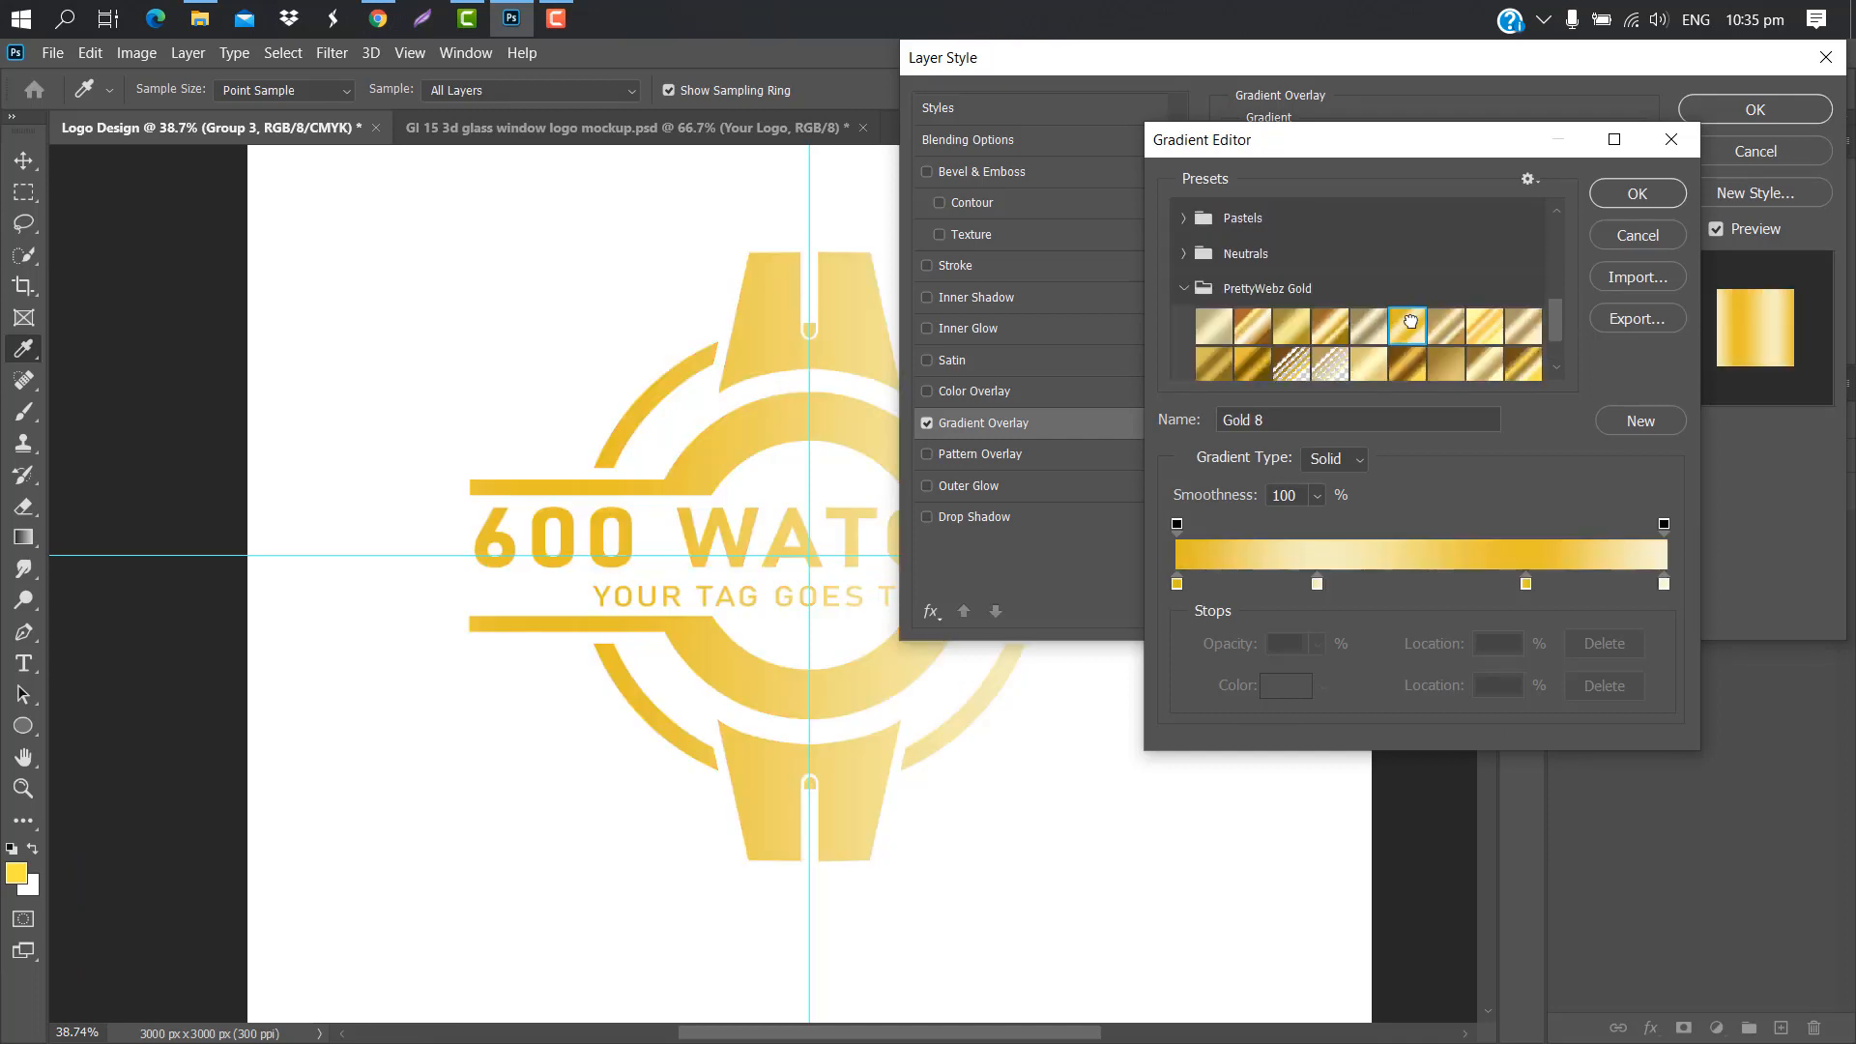
left_click(1616, 198)
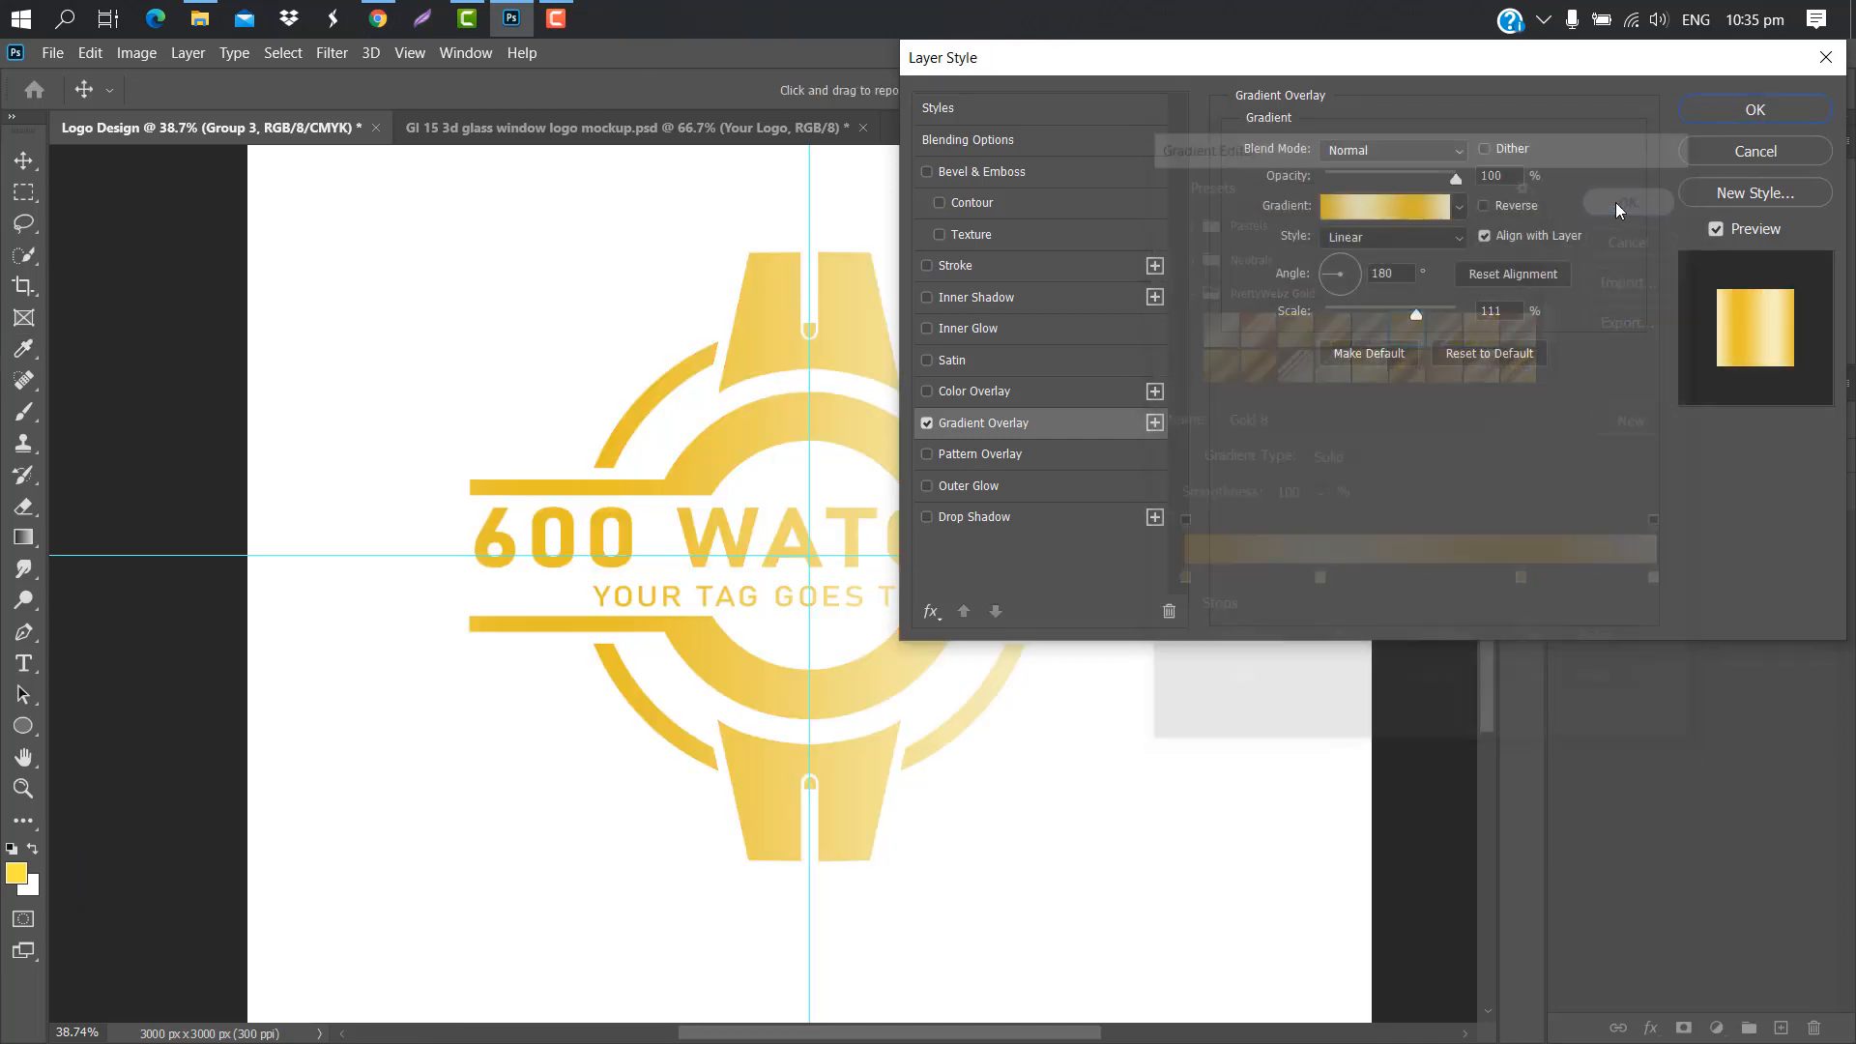
left_click(1731, 109)
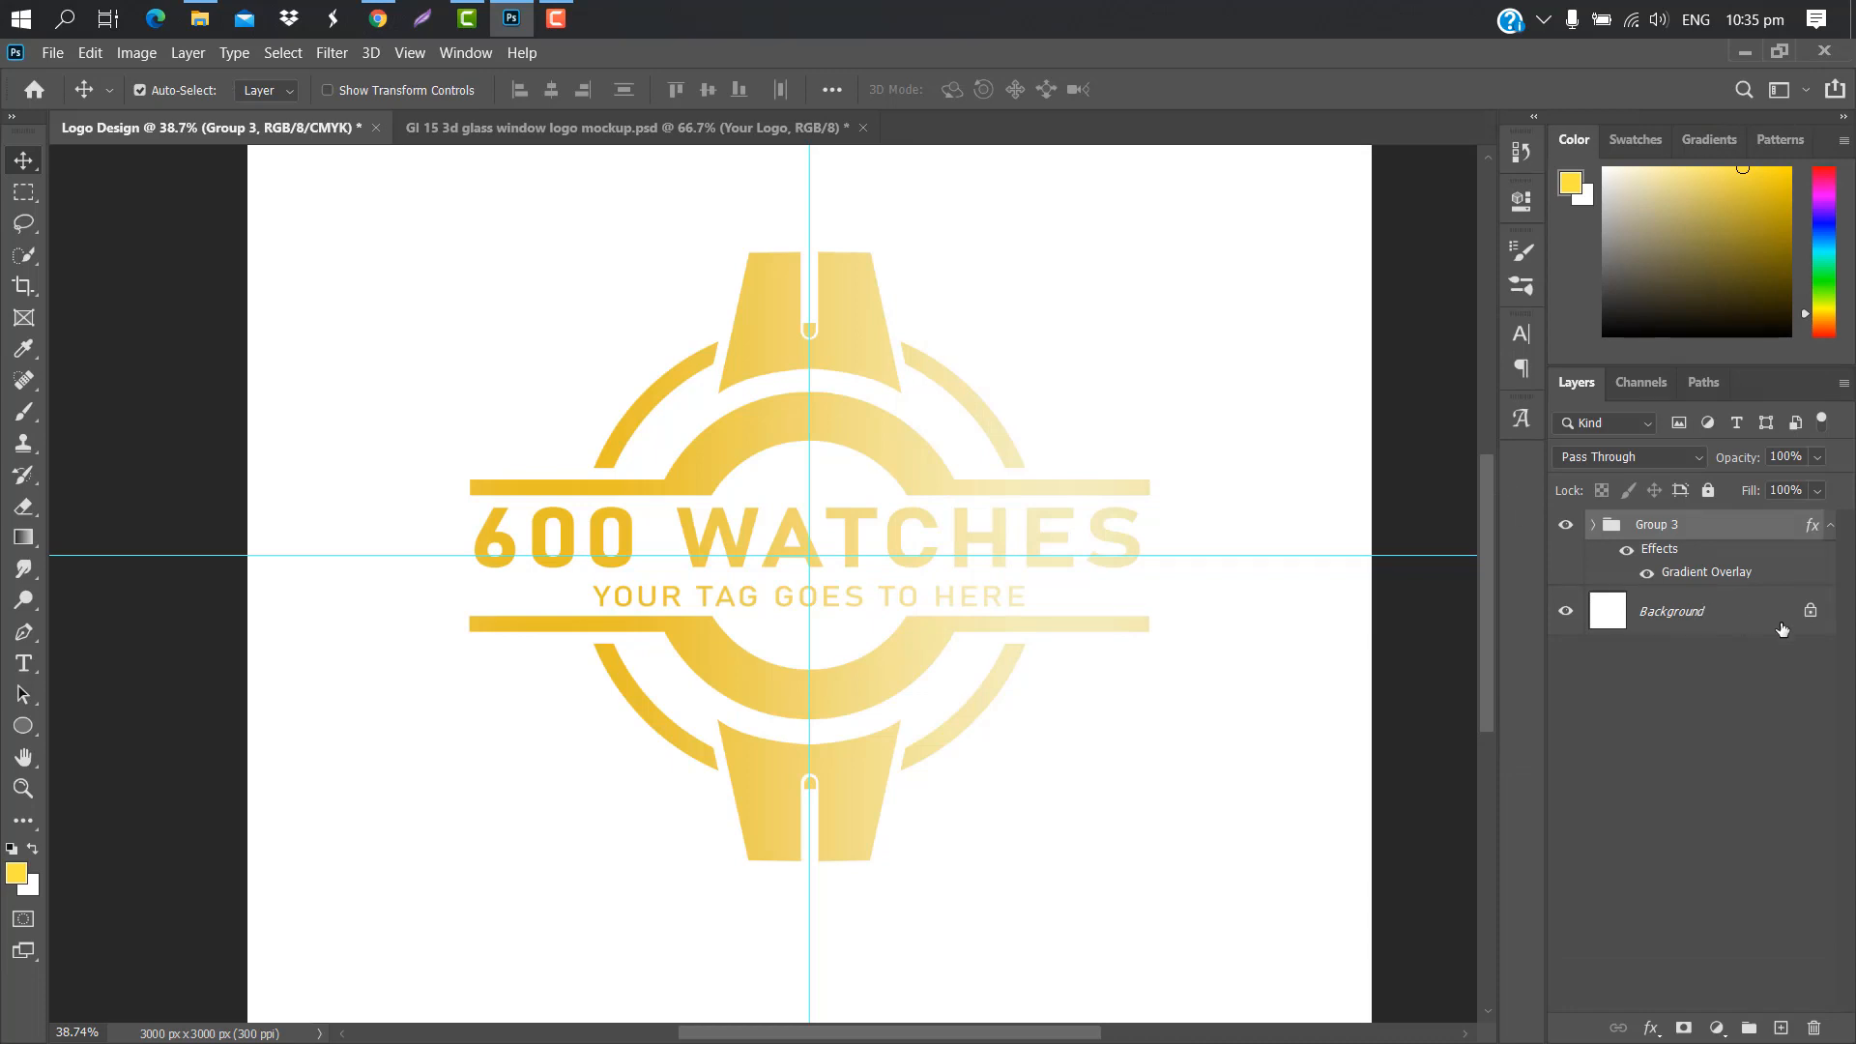
Unlock and delete the white Background layer so the logo sits on transparency.
left_click(1809, 610)
left_click_drag(1810, 610, 1816, 1023)
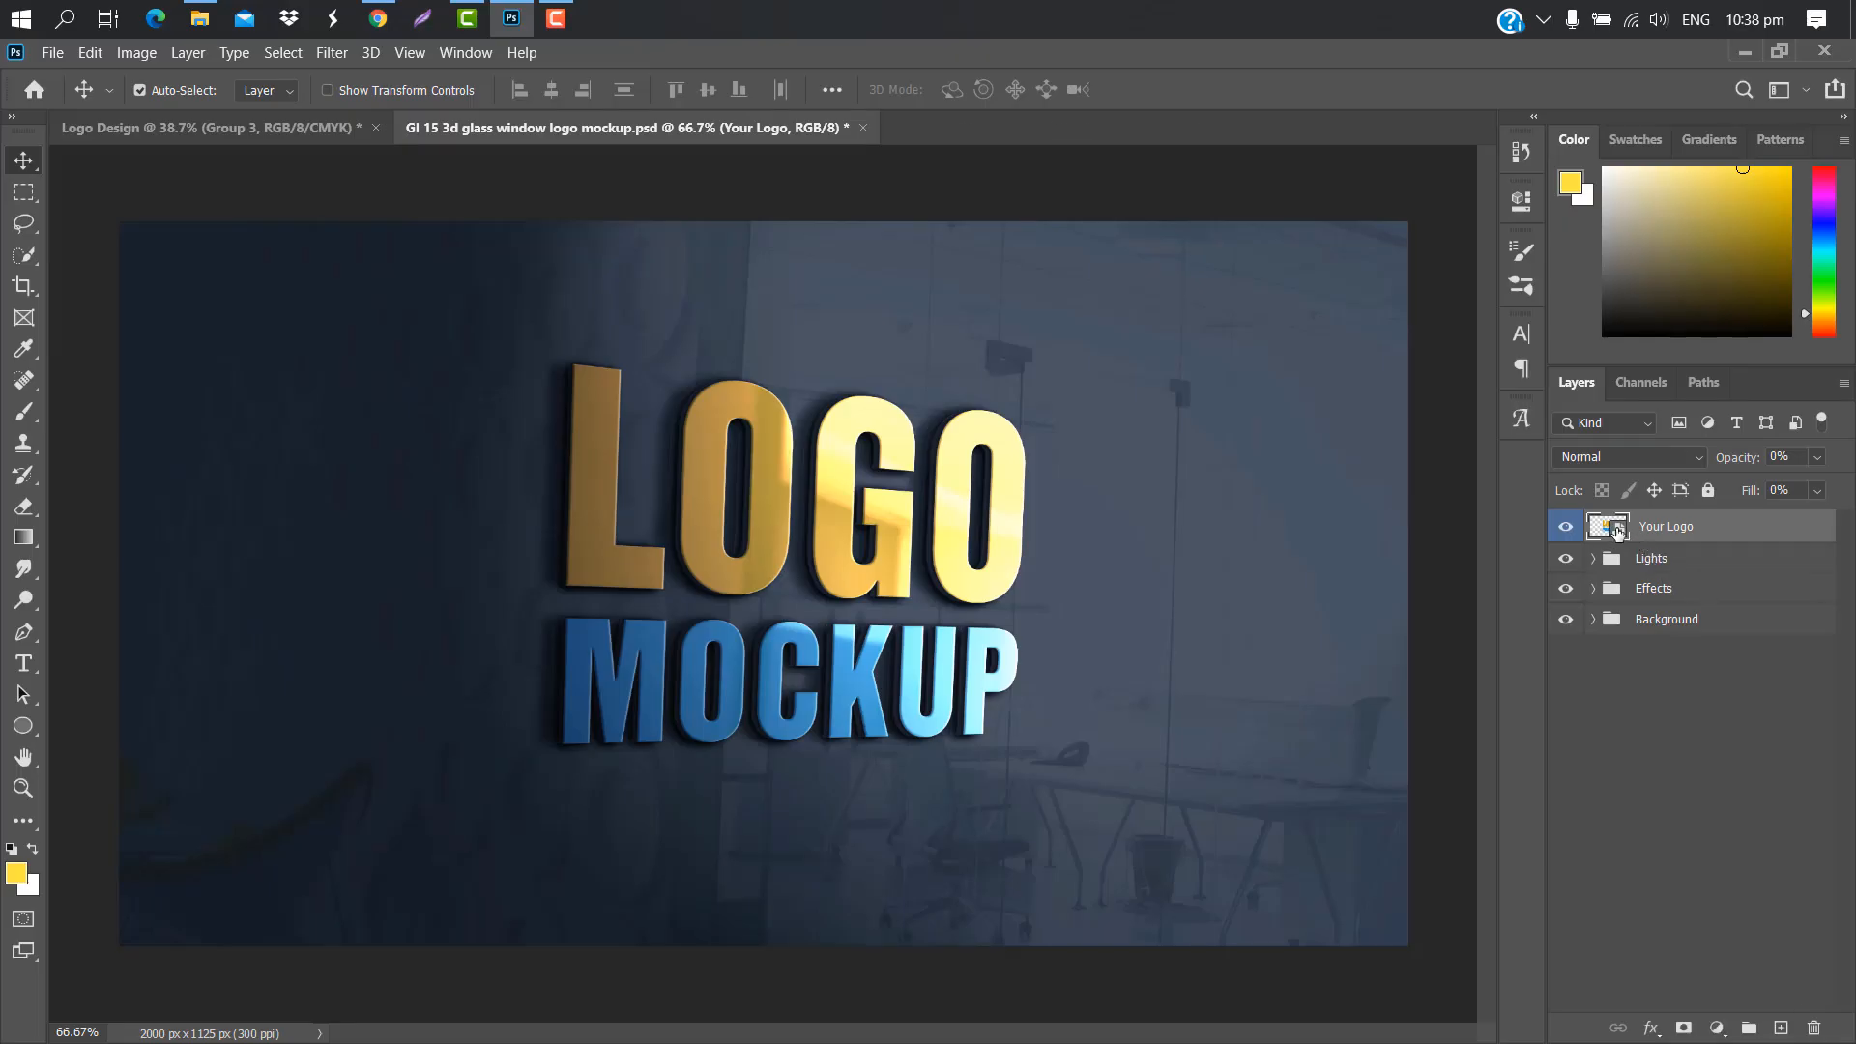
Open the mockup's Your Logo smart object and copy a merged stamp of the gold logo into it, accepting the colour profile conversion.
double_click(1617, 531)
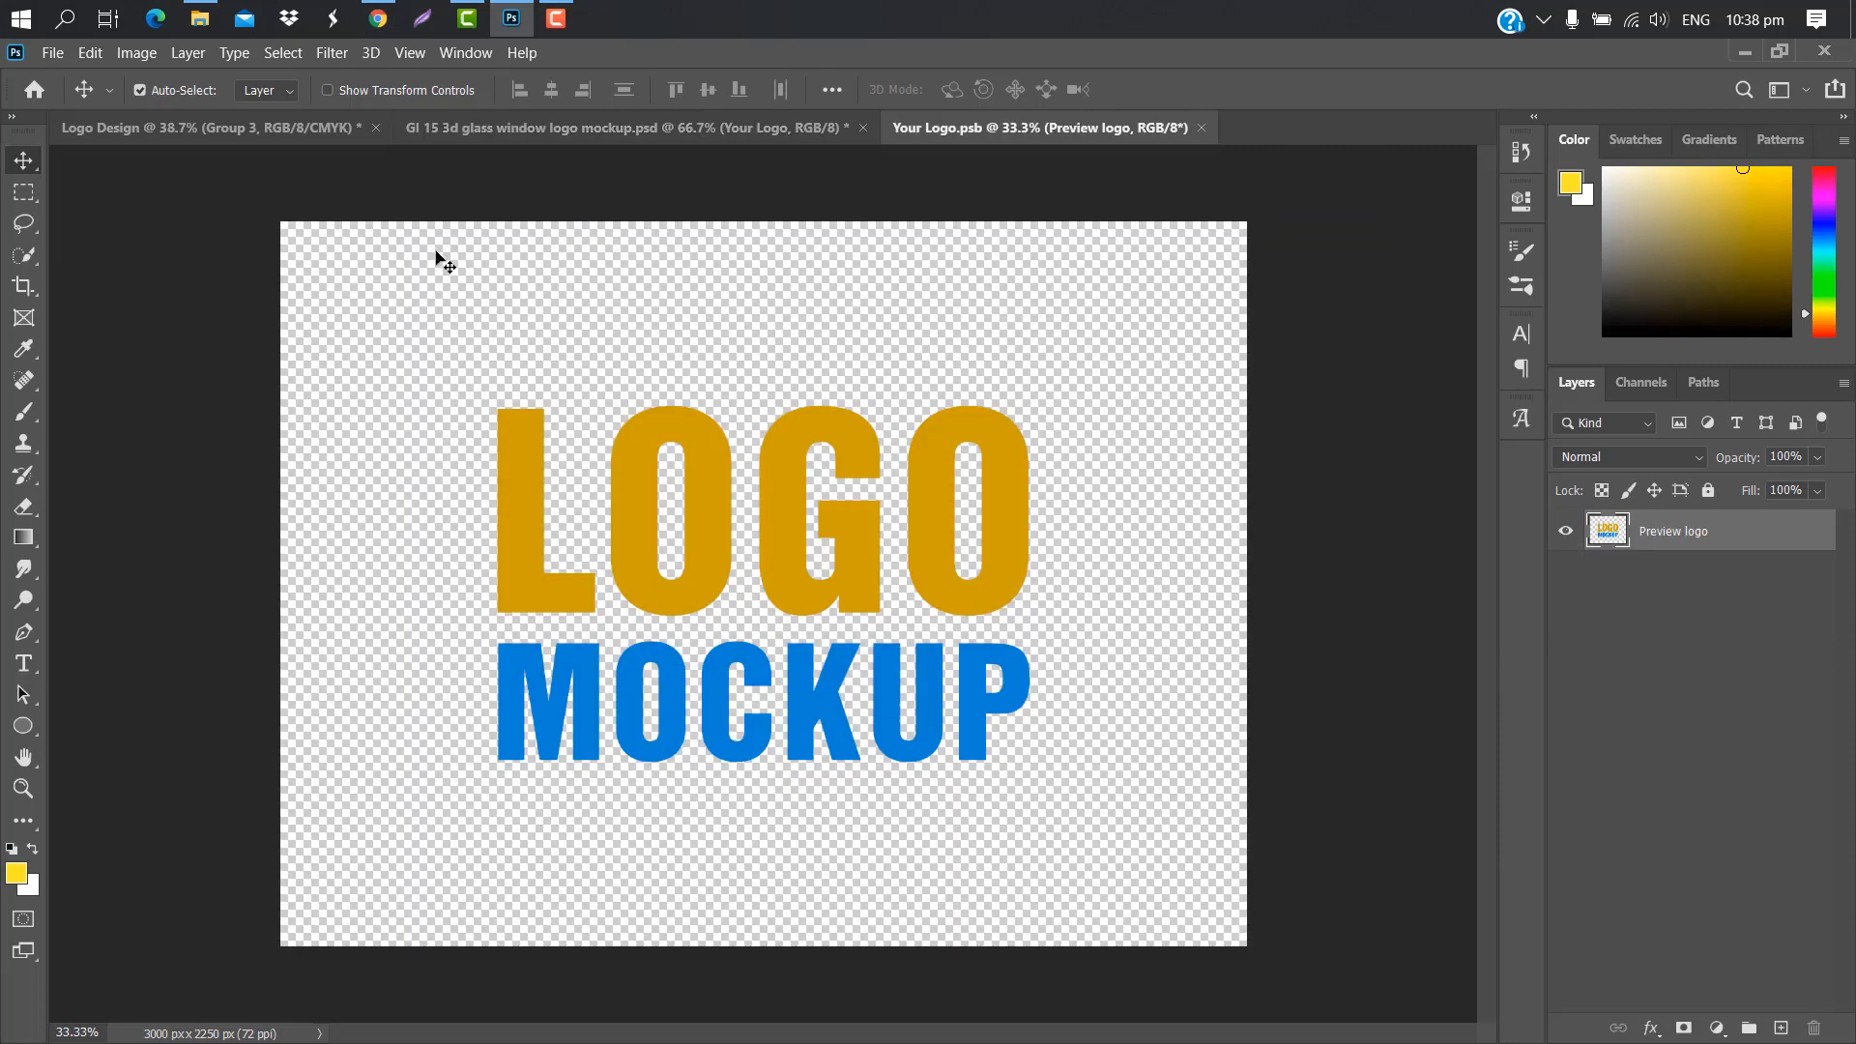
left_click(271, 126)
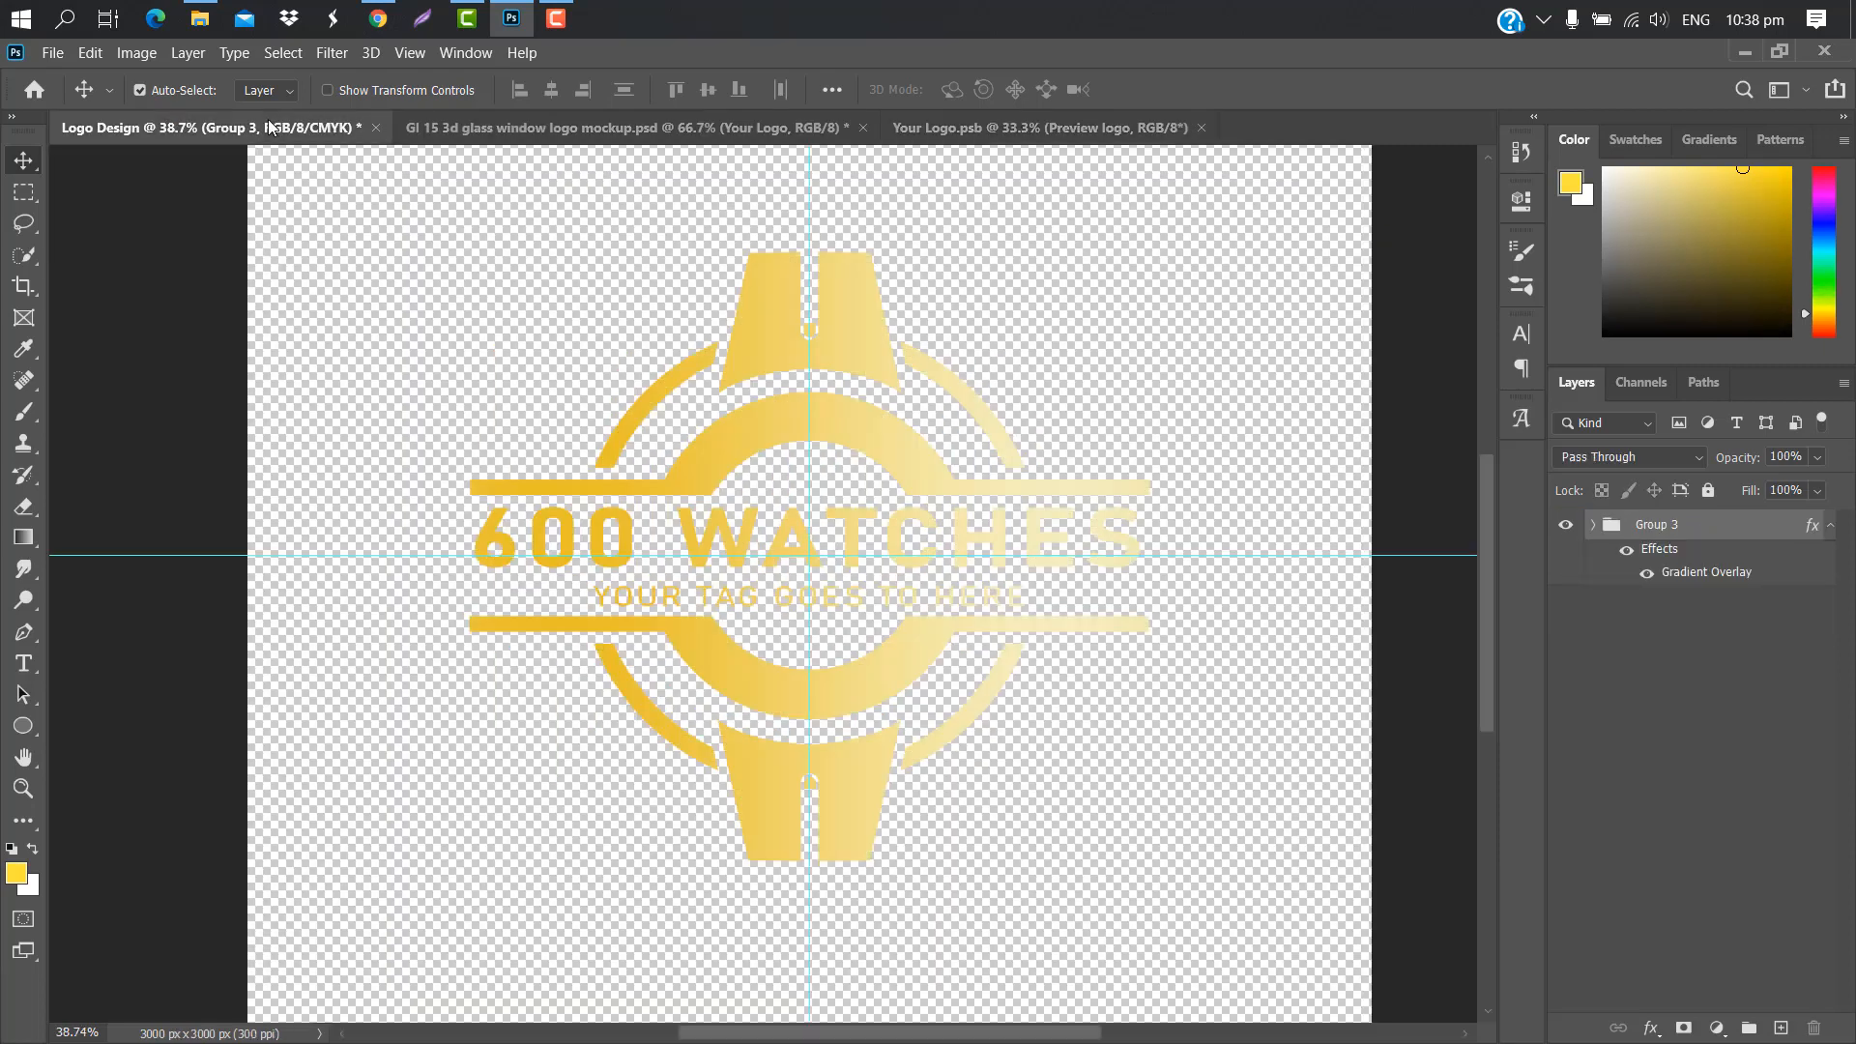
key("ctrl+alt+shift+e")
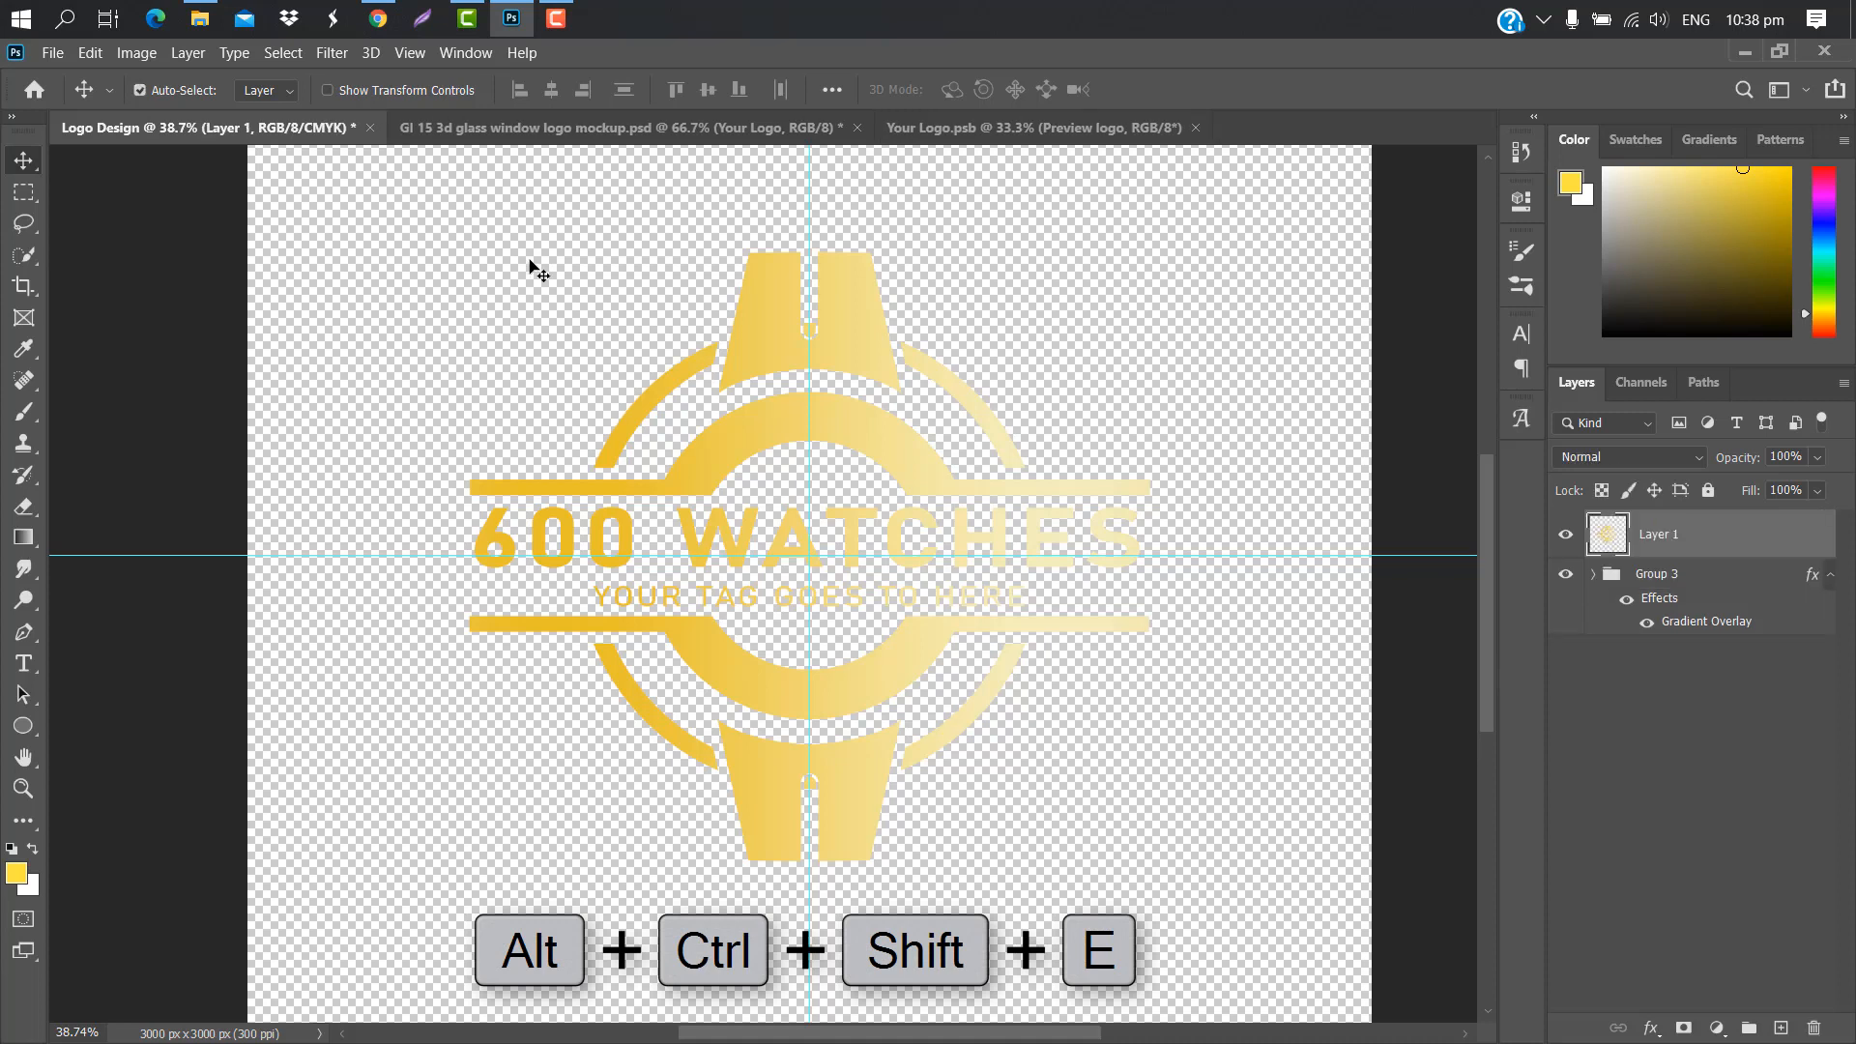
left_click_drag(751, 366, 744, 530)
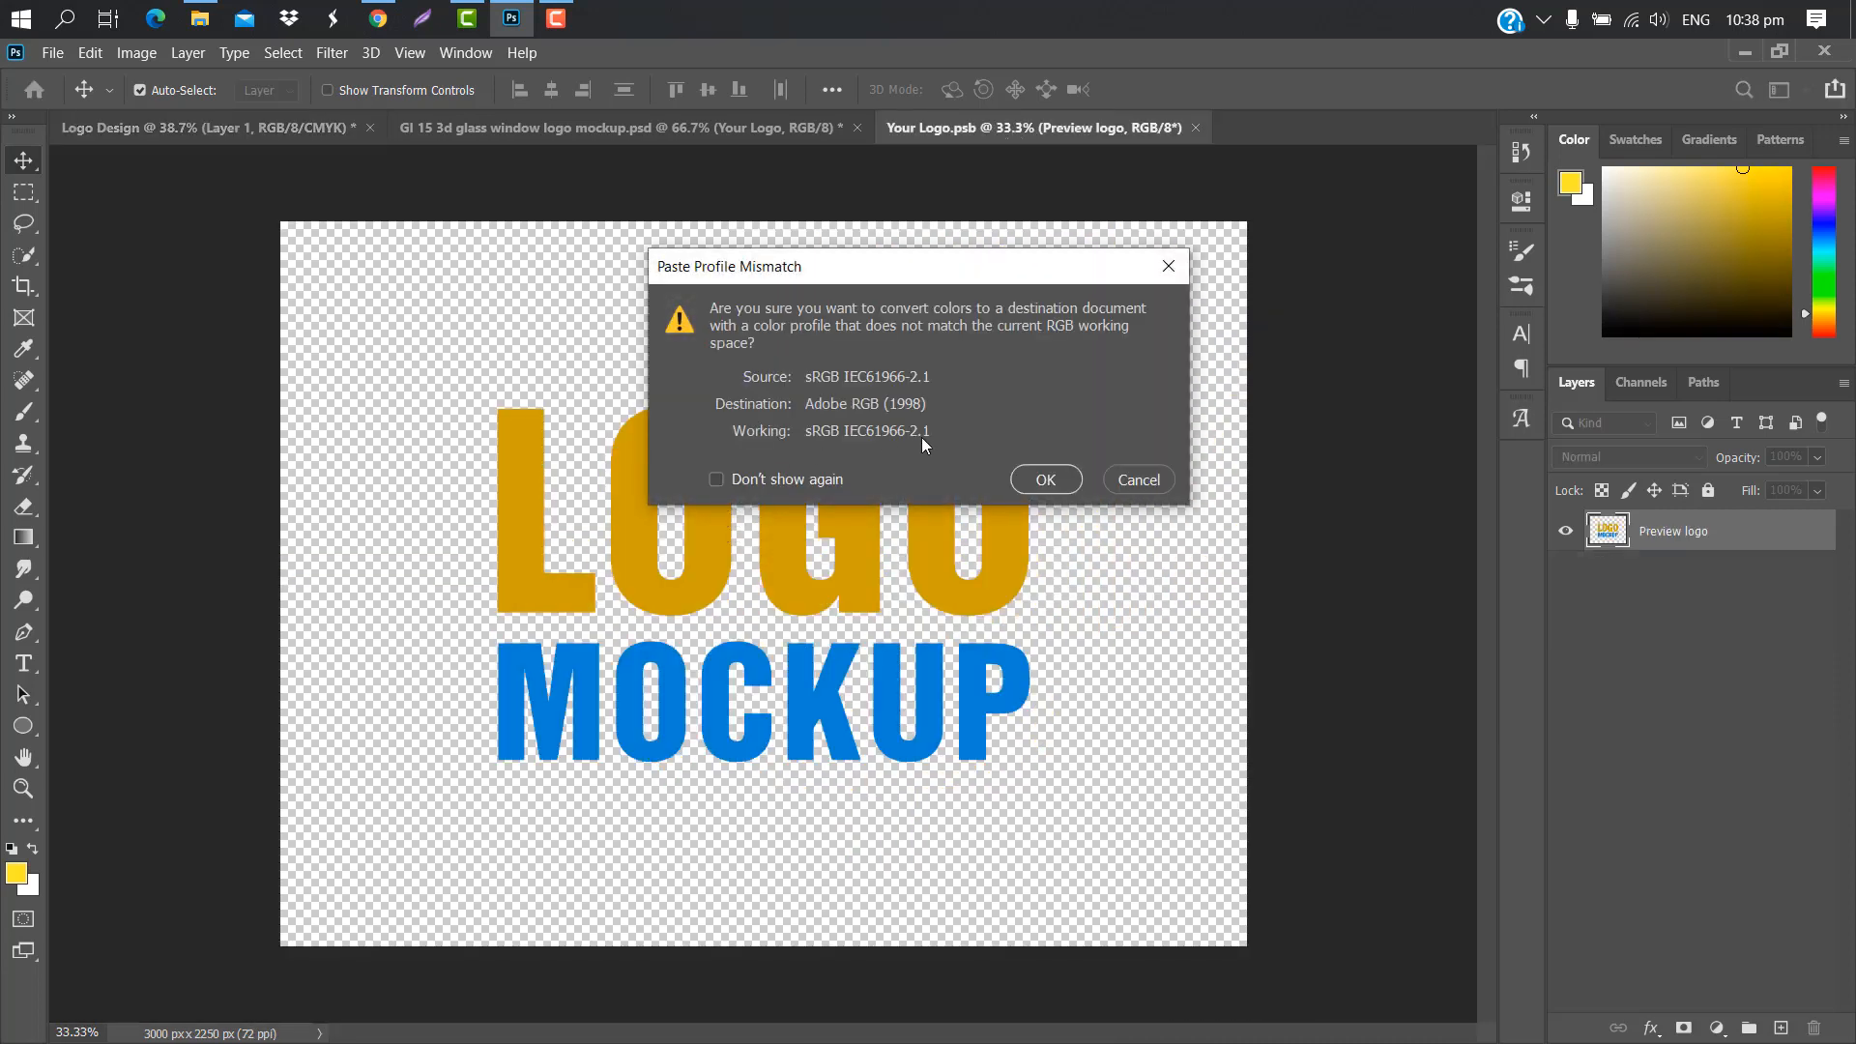
left_click(1030, 480)
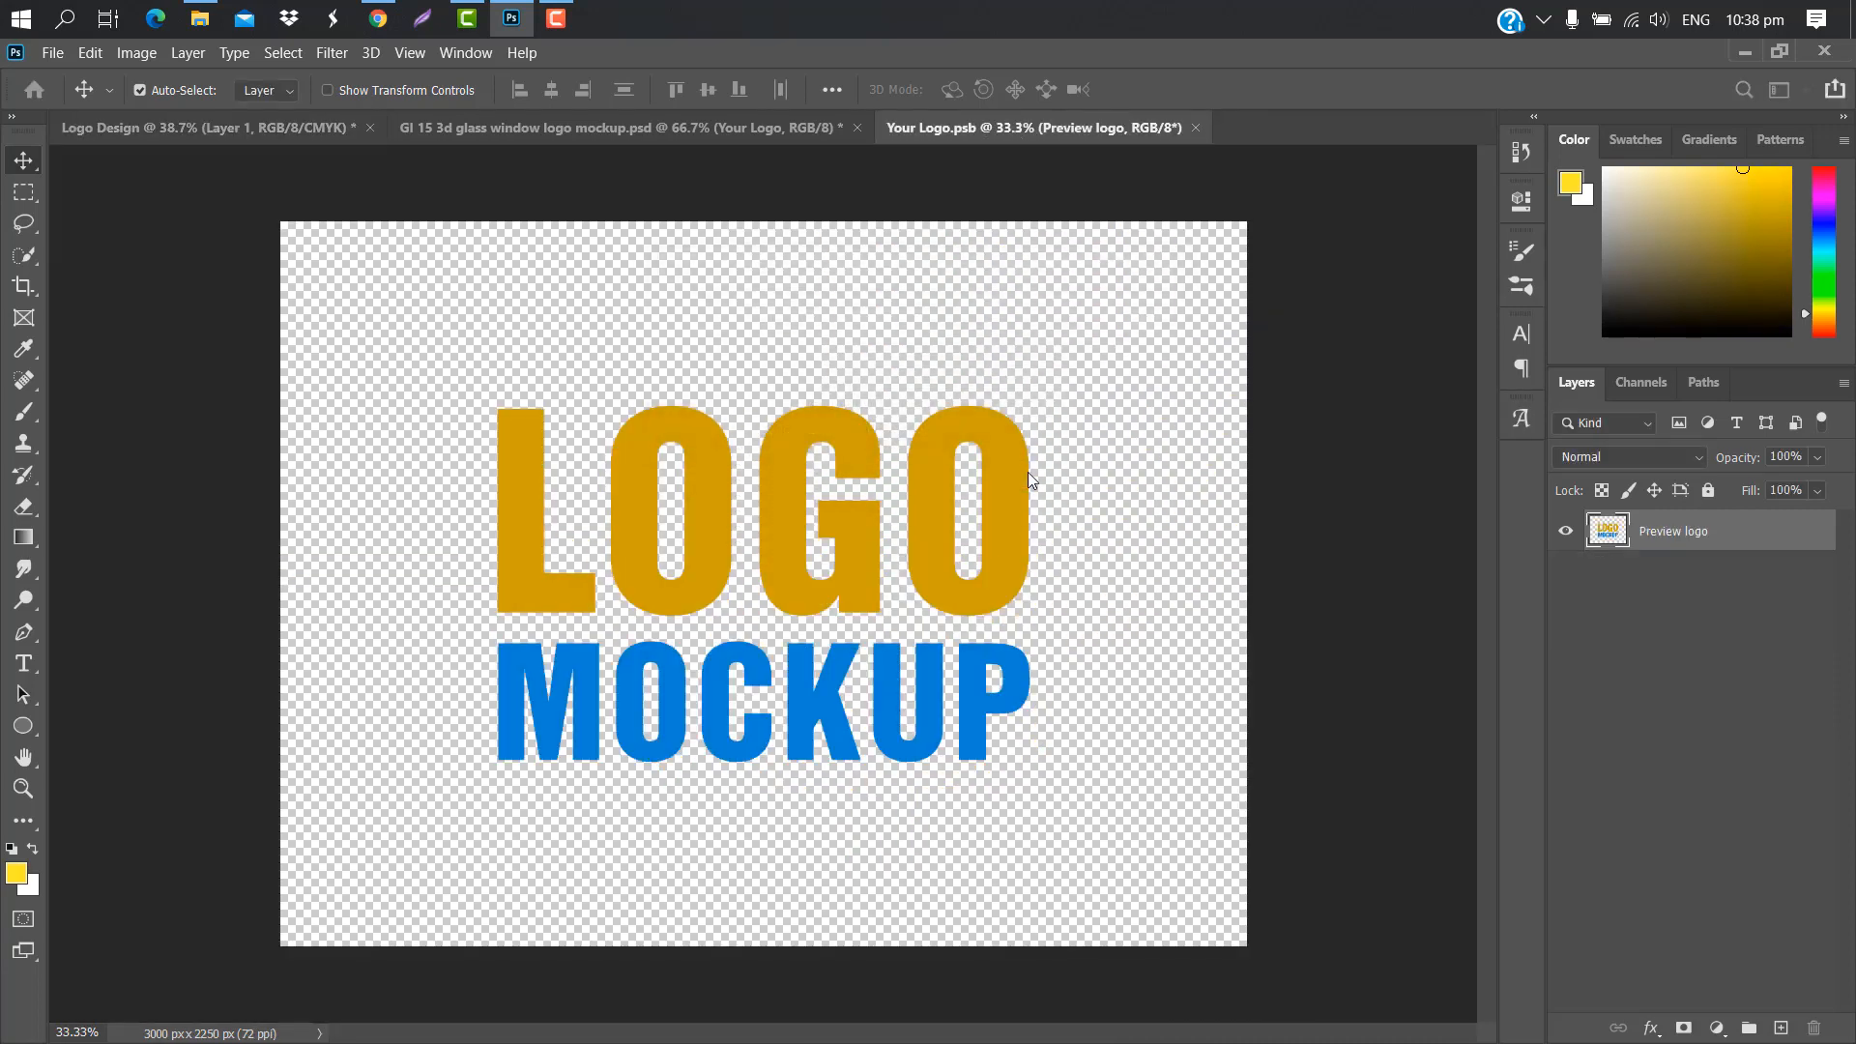
Scale the pasted logo to 76.97% and centre it on the Your Logo.psb canvas.
key("ctrl+t")
left_click_drag(1039, 261, 885, 395)
left_click_drag(704, 521, 791, 512)
left_click(1195, 92)
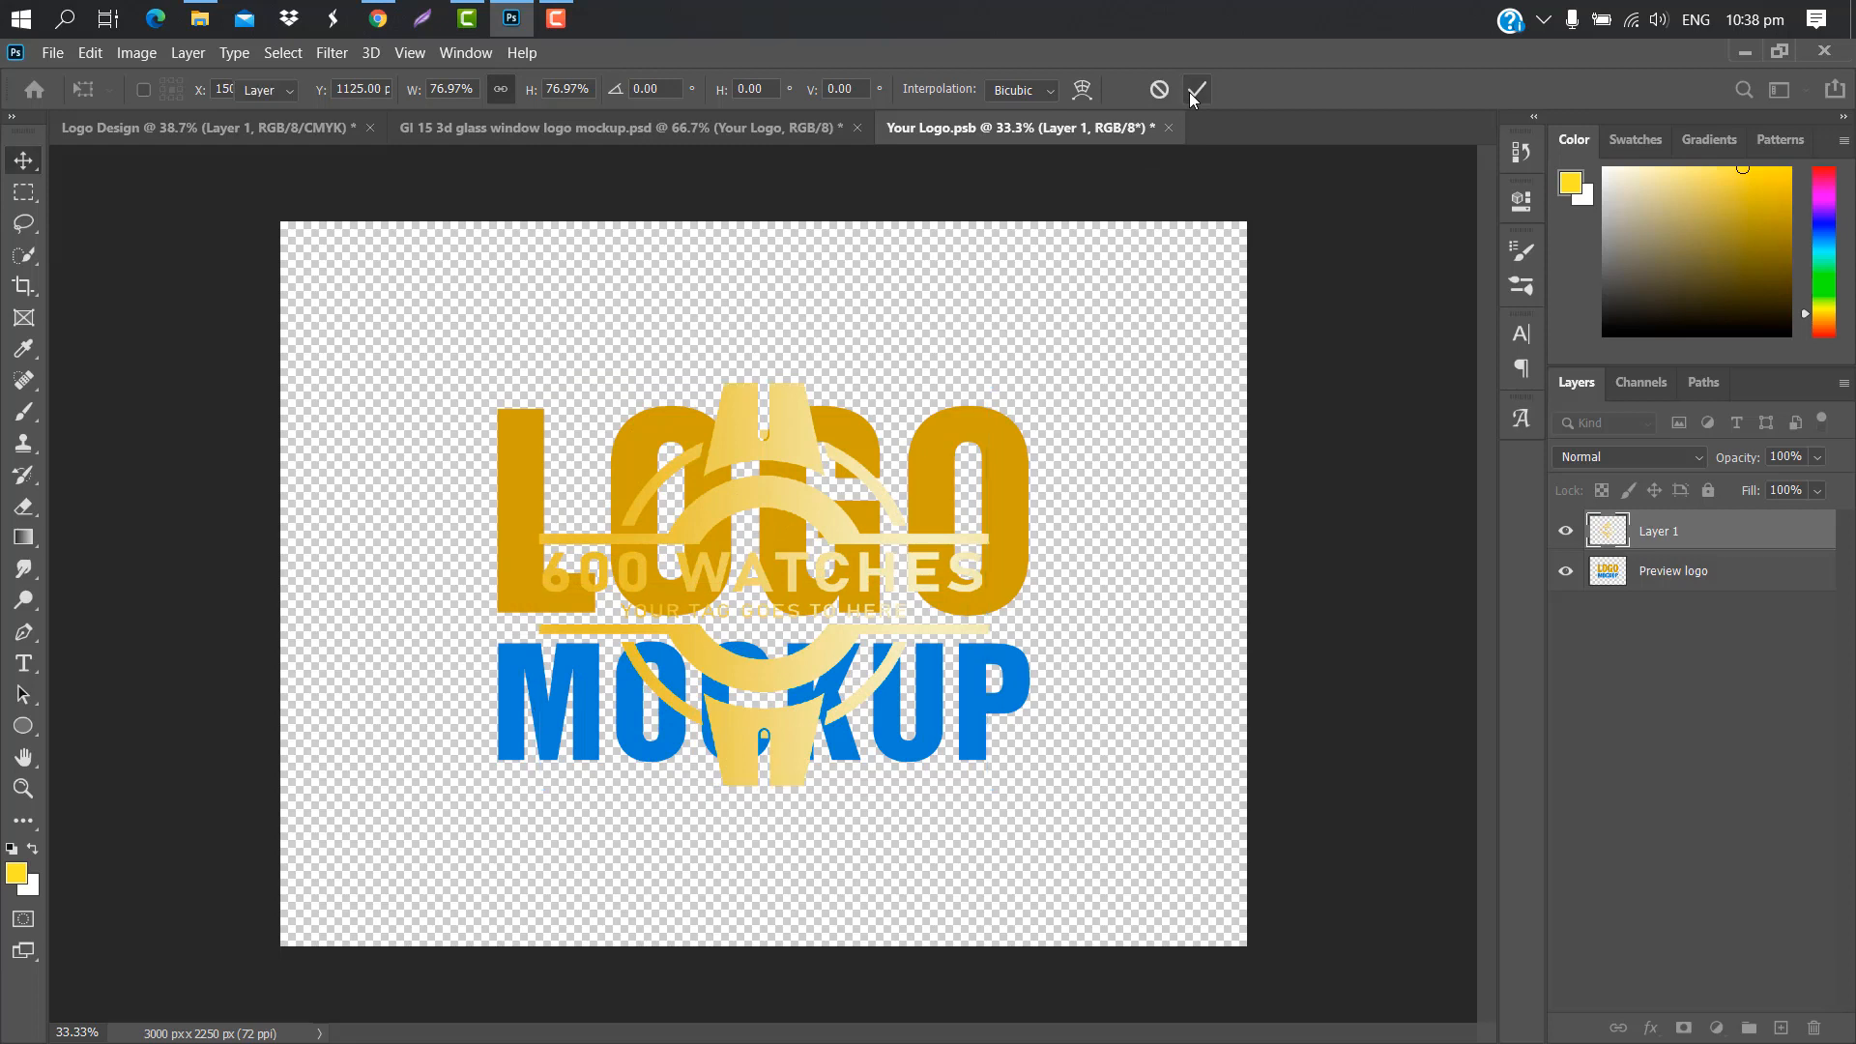
Hide the Preview logo layer, then close Your Logo.psb and save its changes to update the mockup.
left_click(1567, 575)
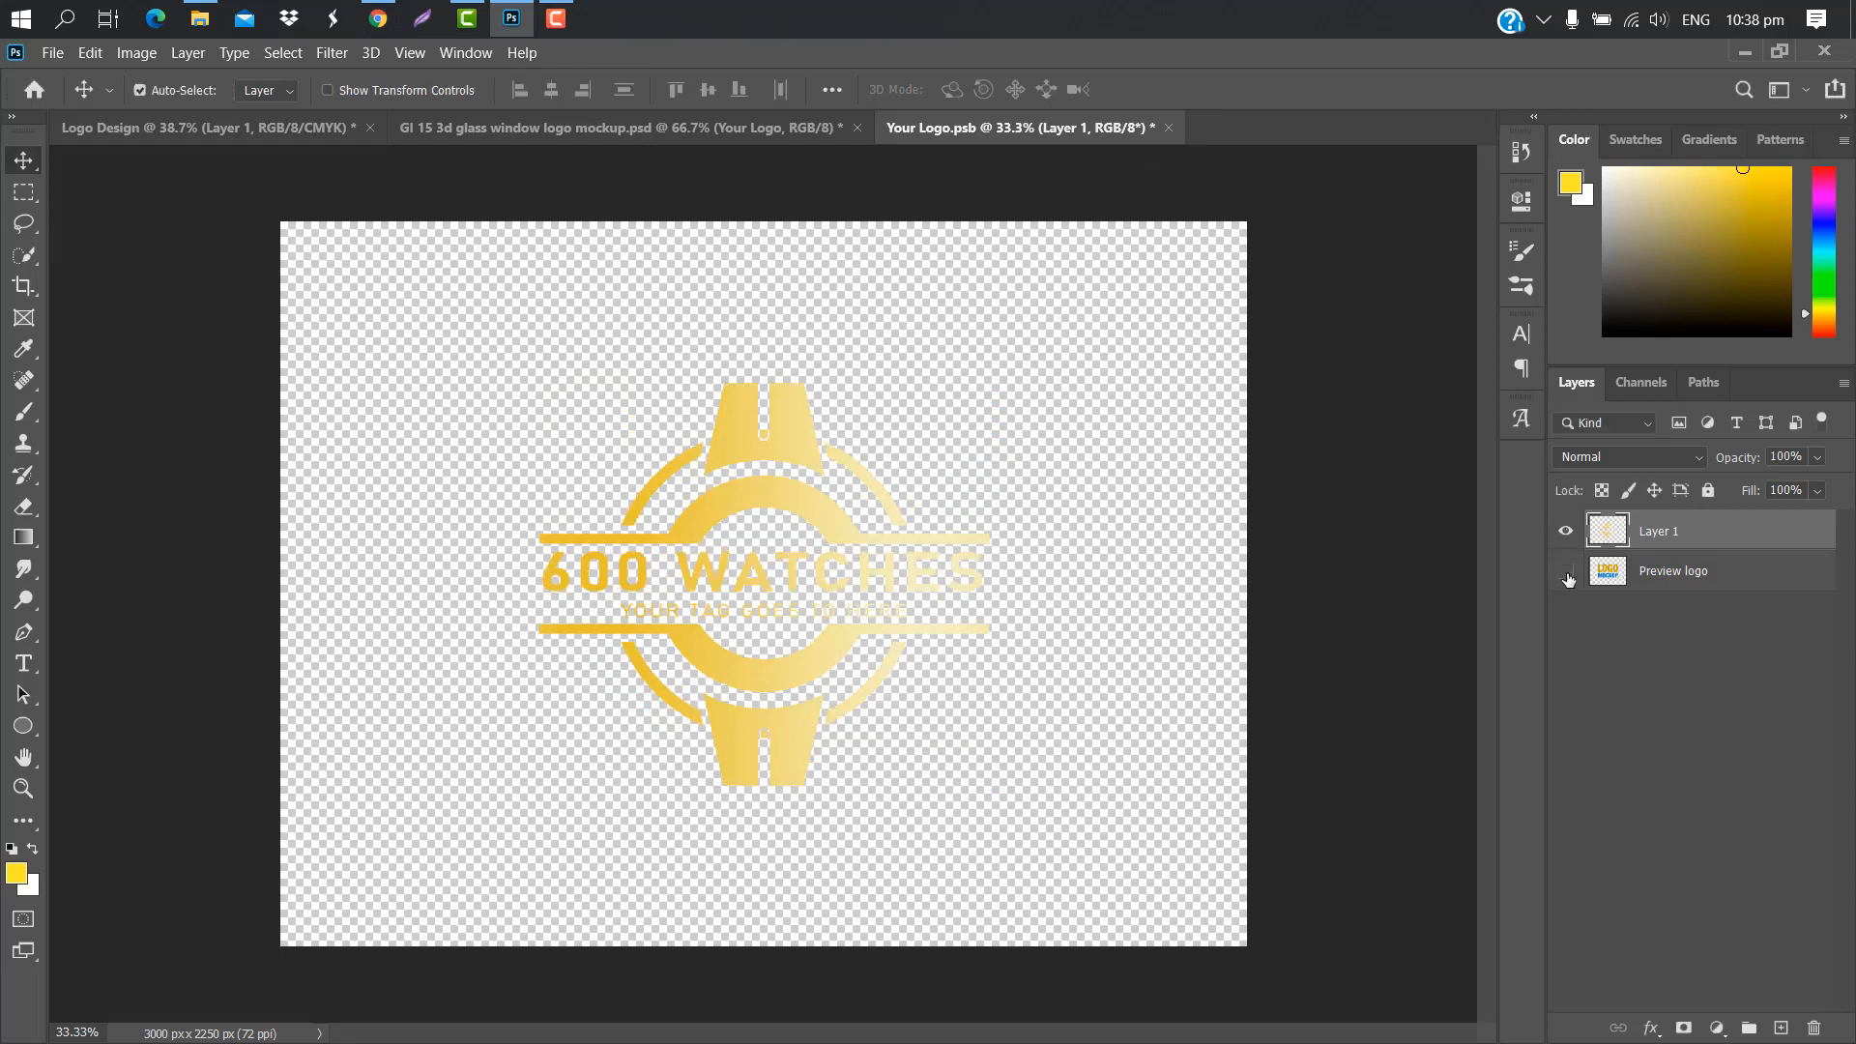
left_click(1168, 129)
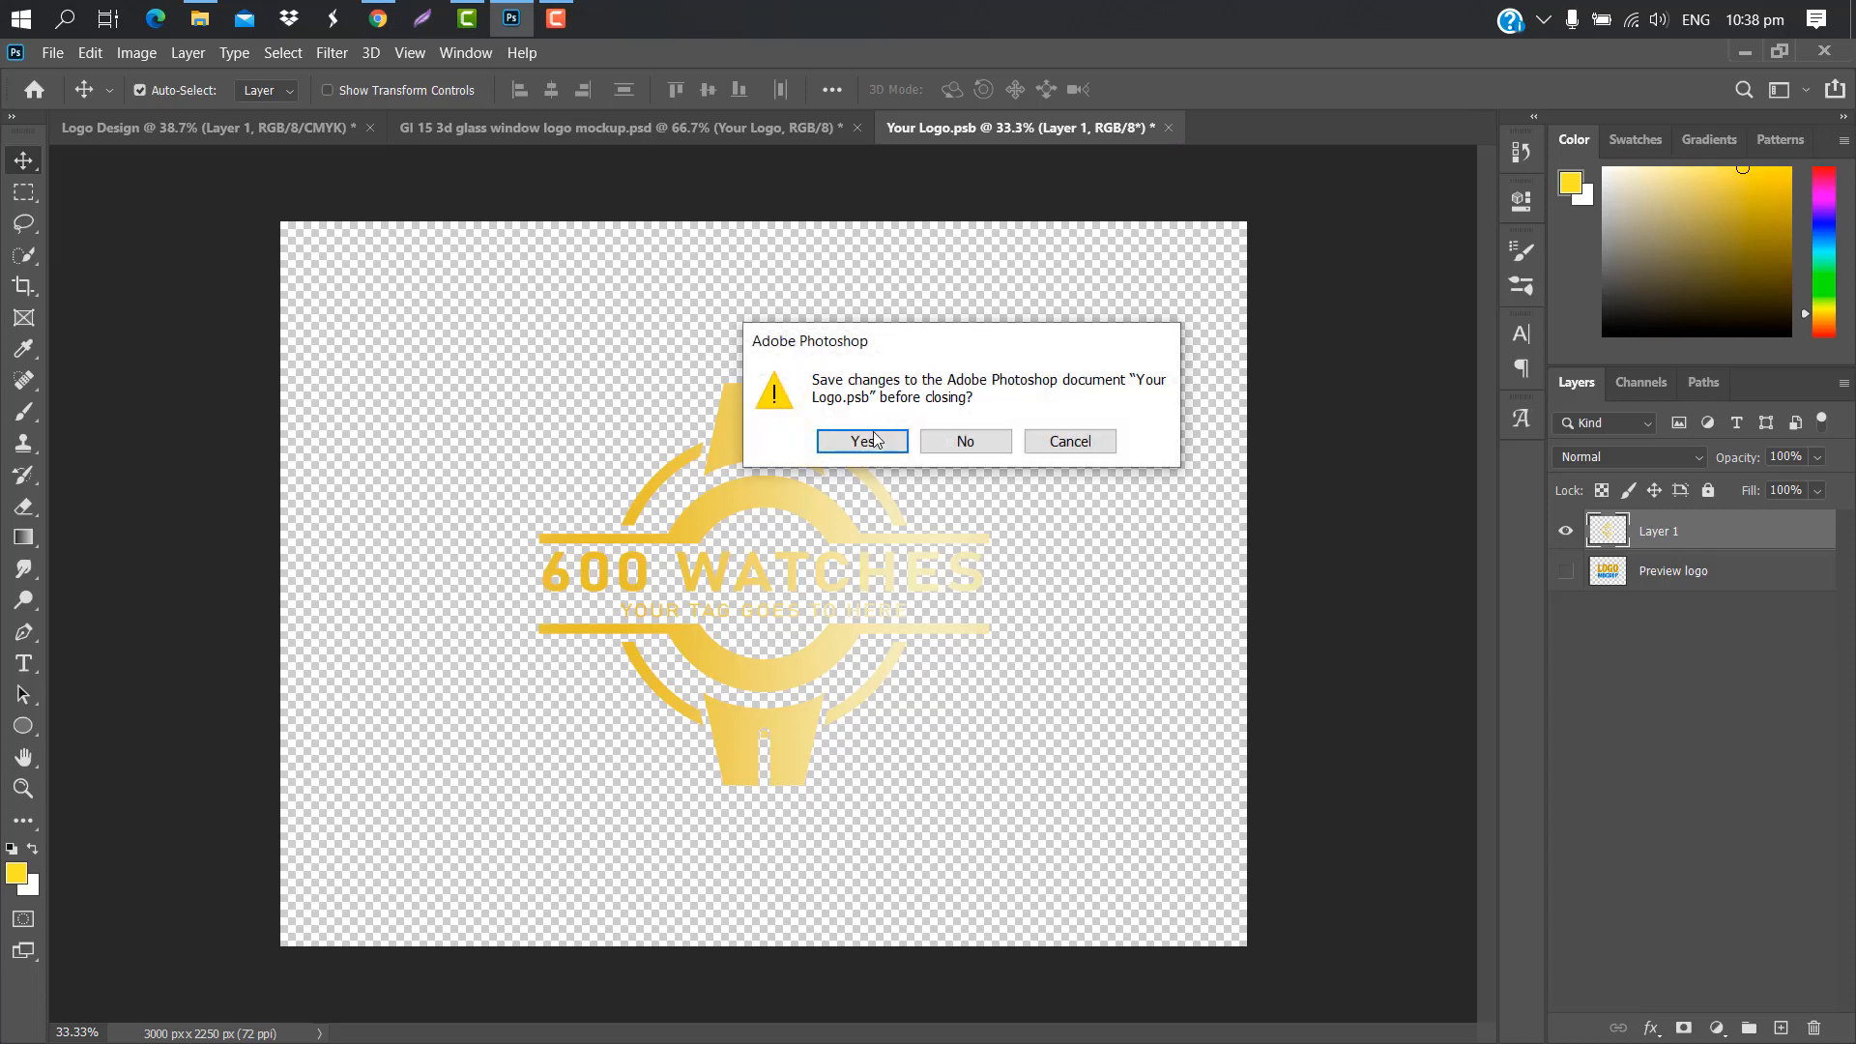
left_click(863, 441)
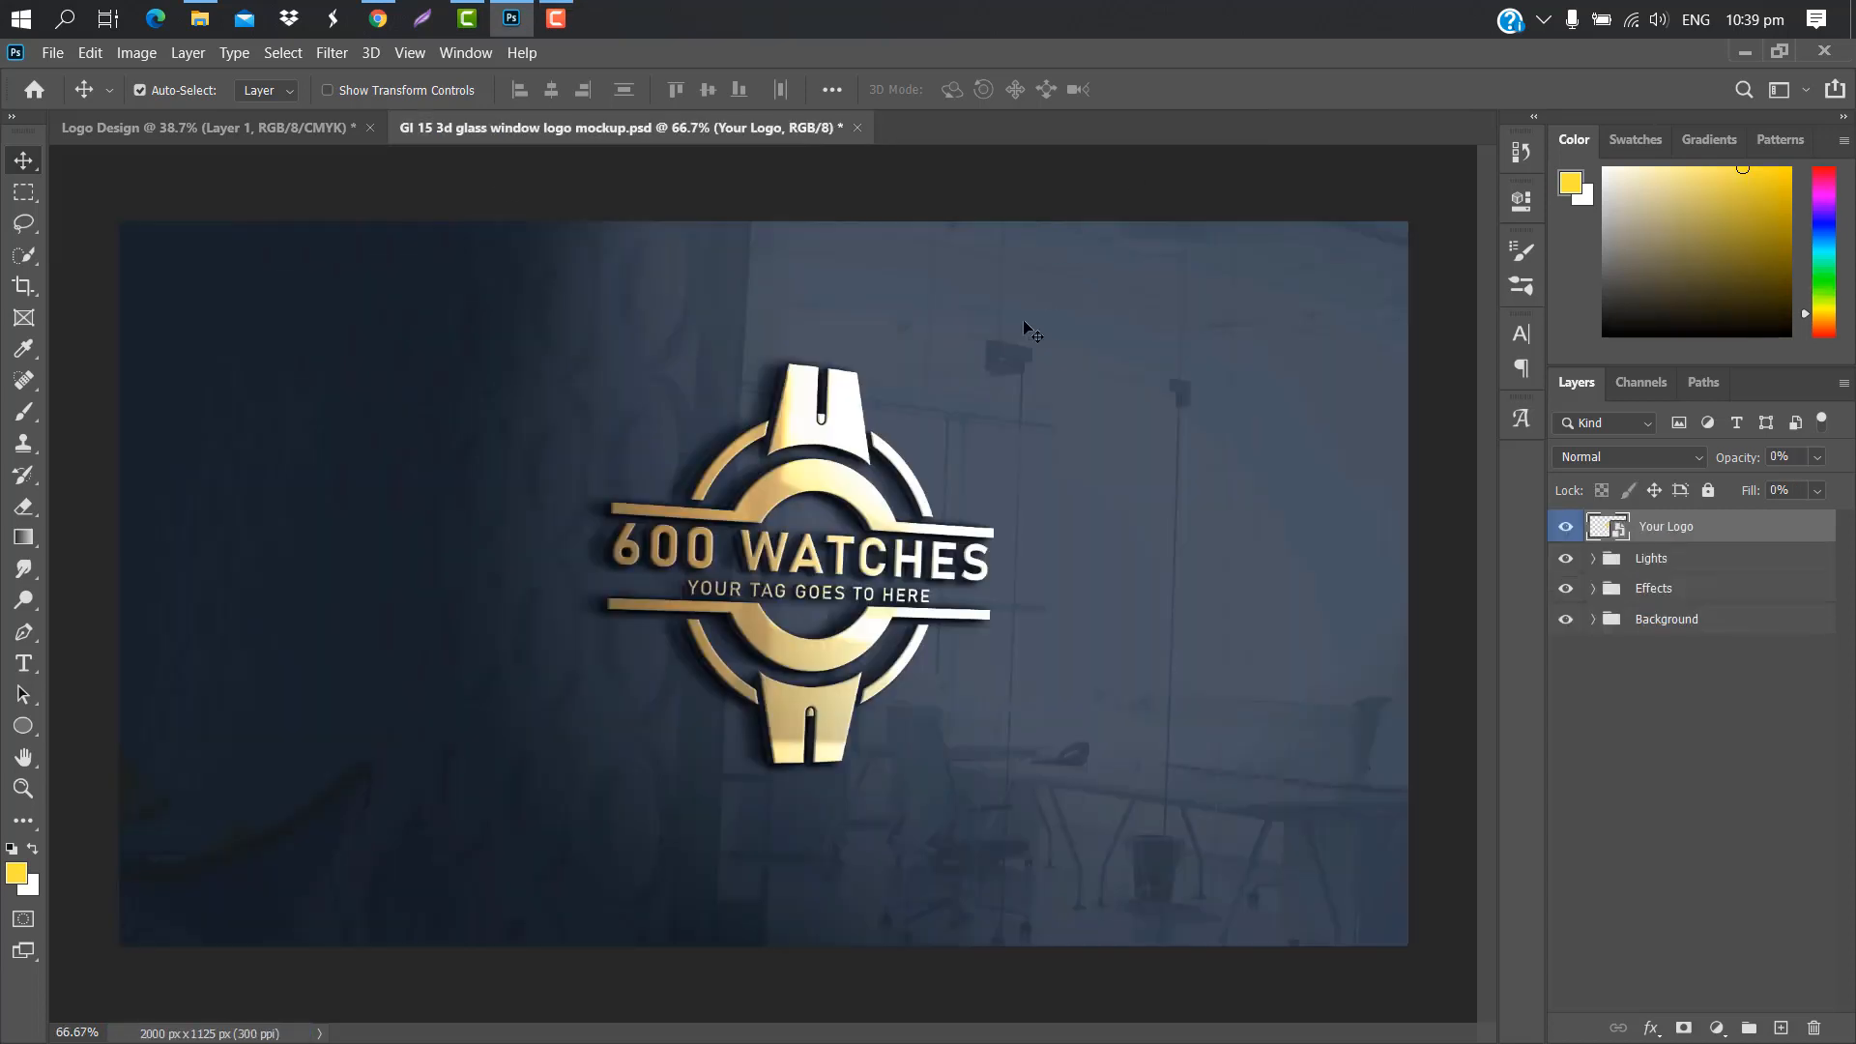